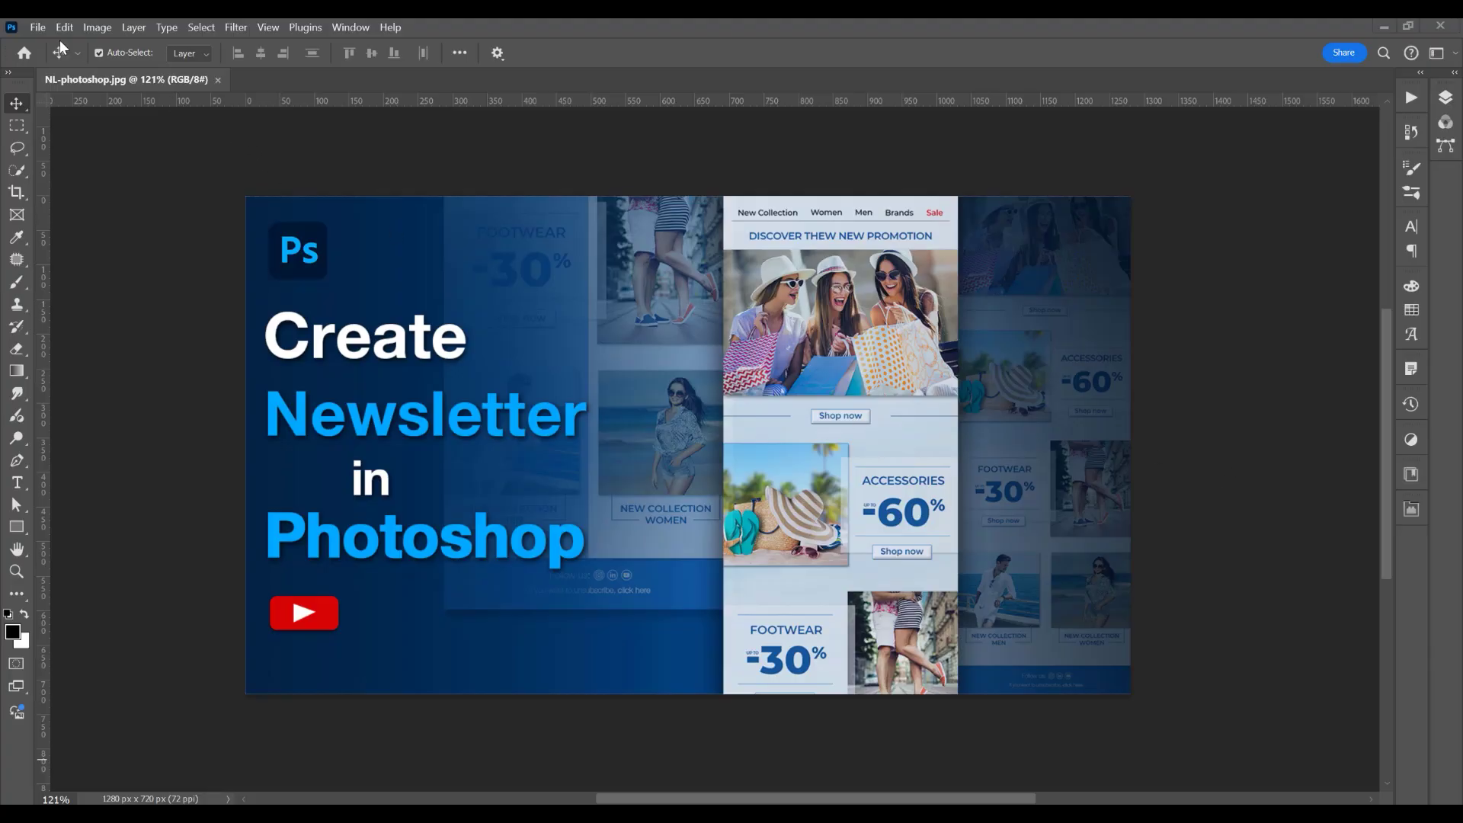
- Create a new document named Newsletter, 600 pixels wide and 2000 pixels high
click(37, 27)
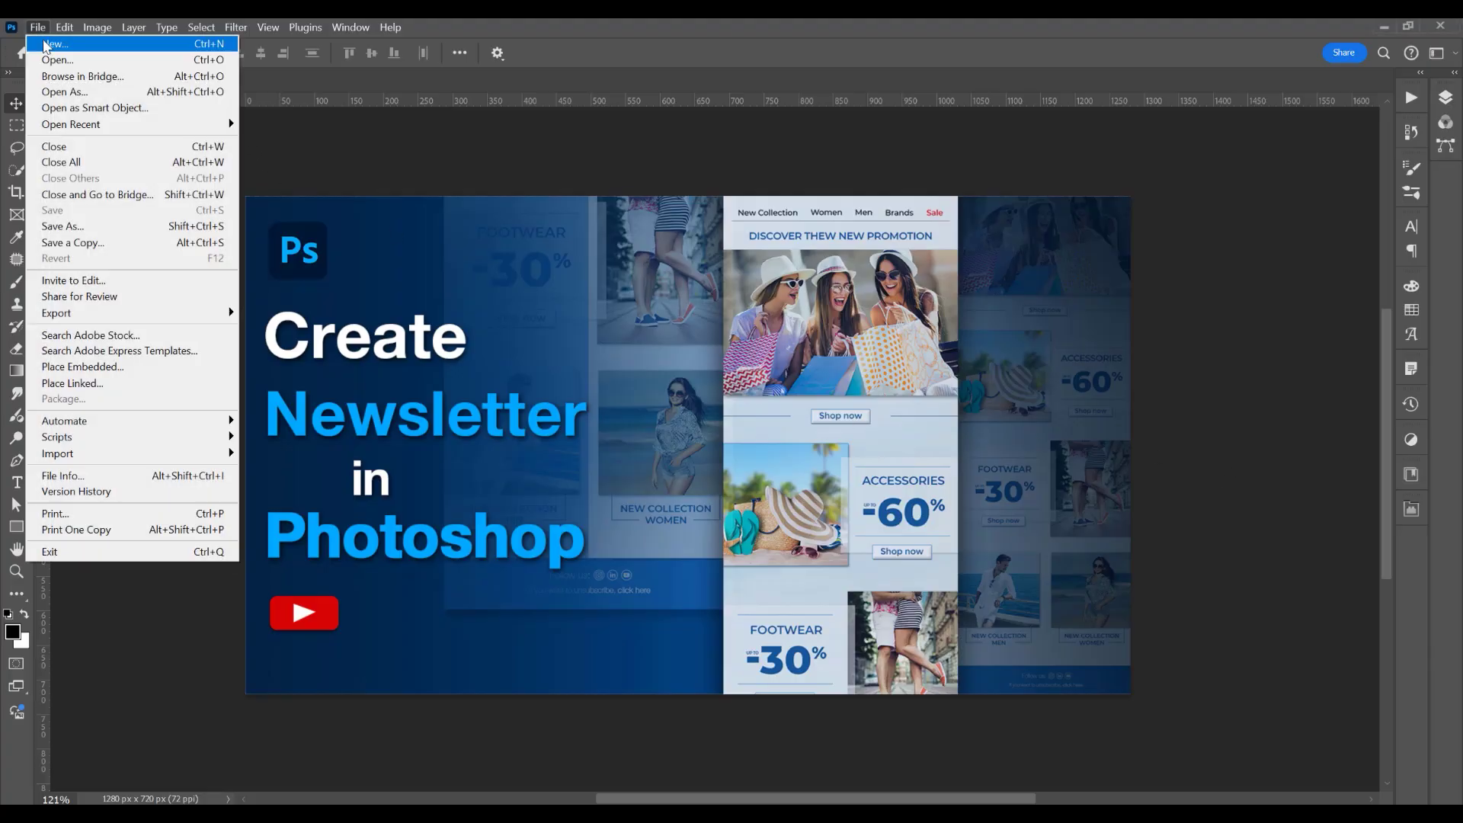
click(47, 43)
double_click(854, 271)
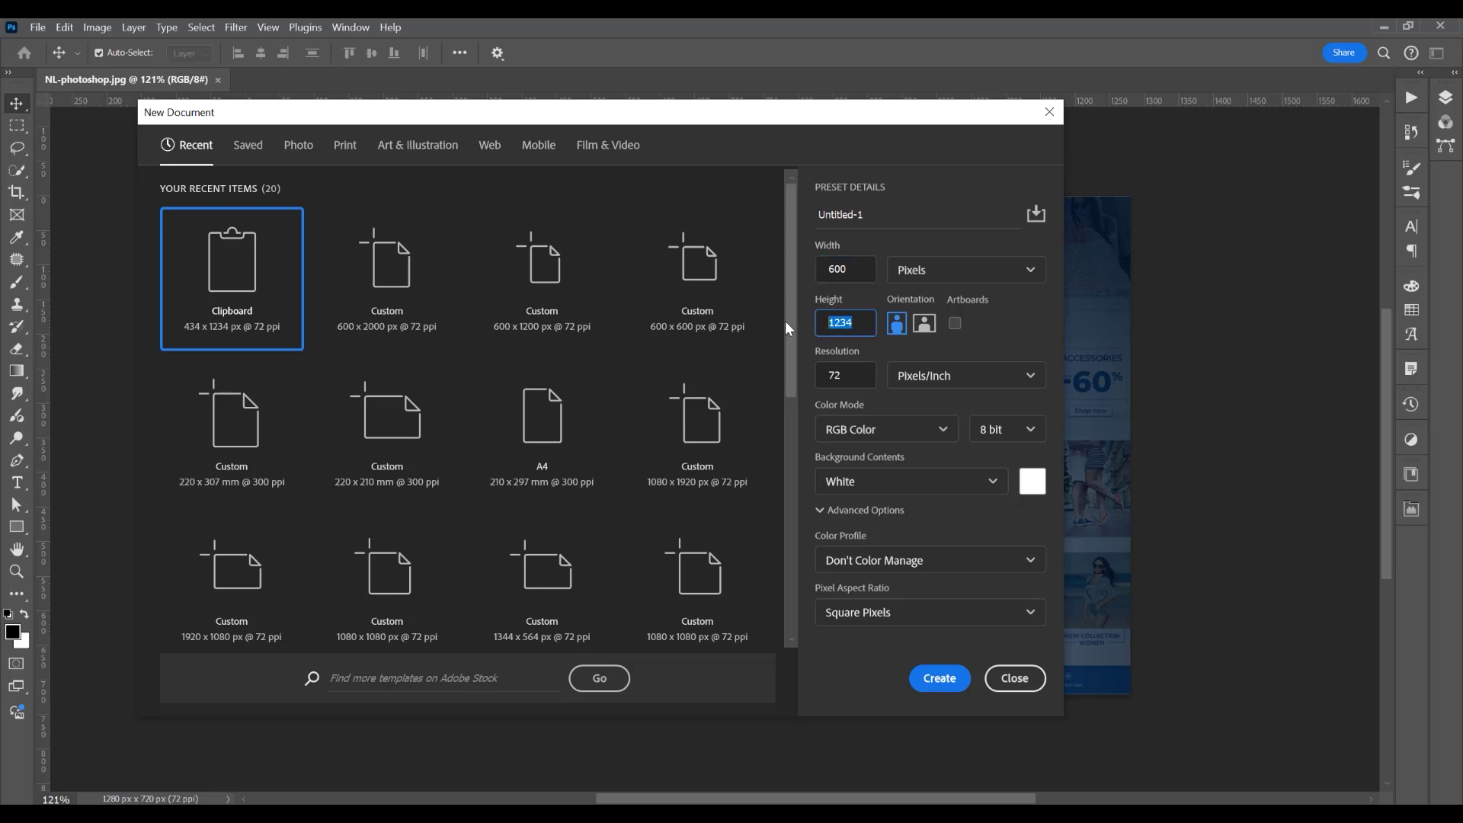
text(2000)
double_click(889, 213)
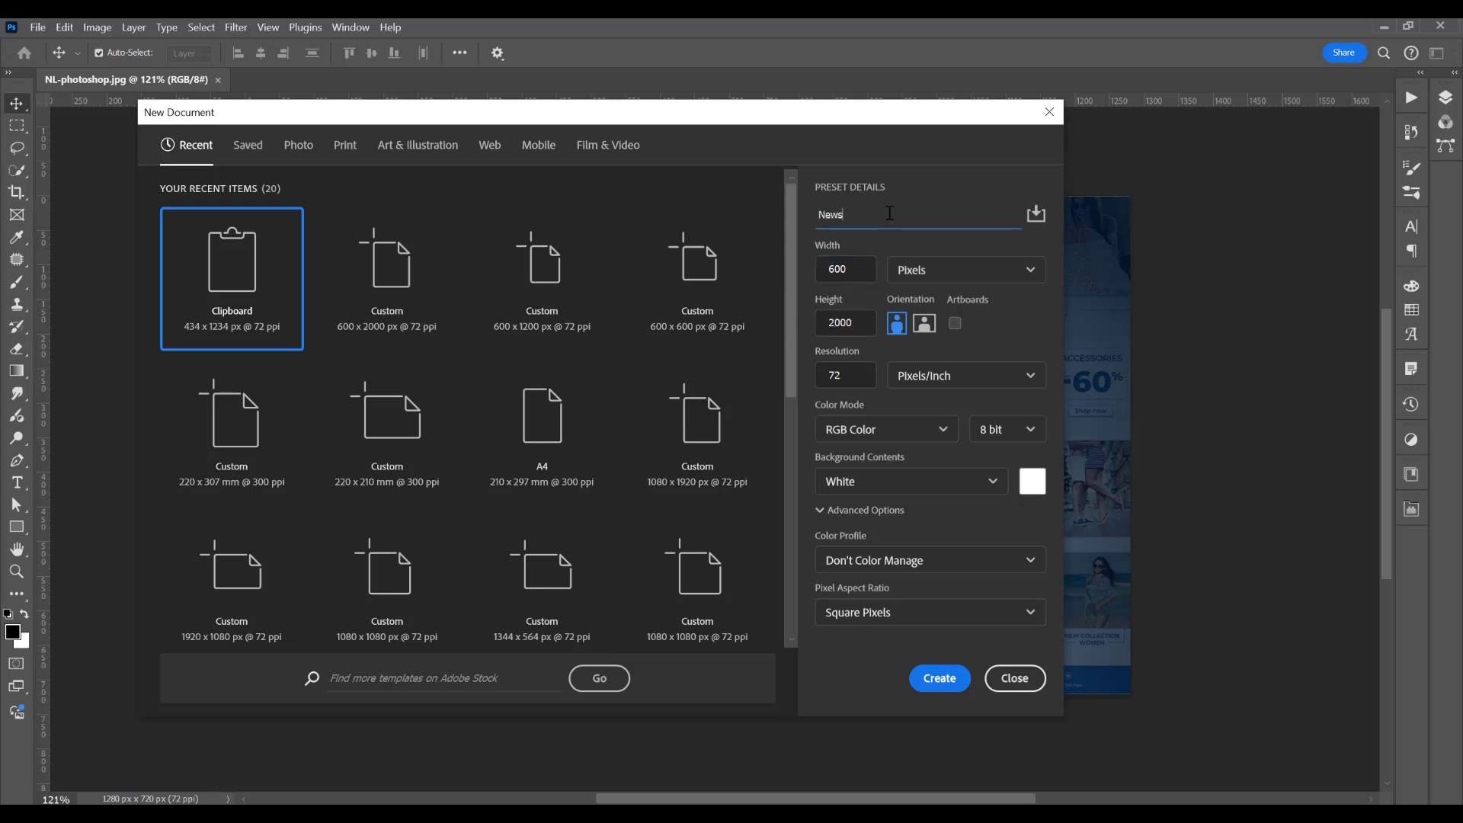
text(Newsletter)
click(939, 678)
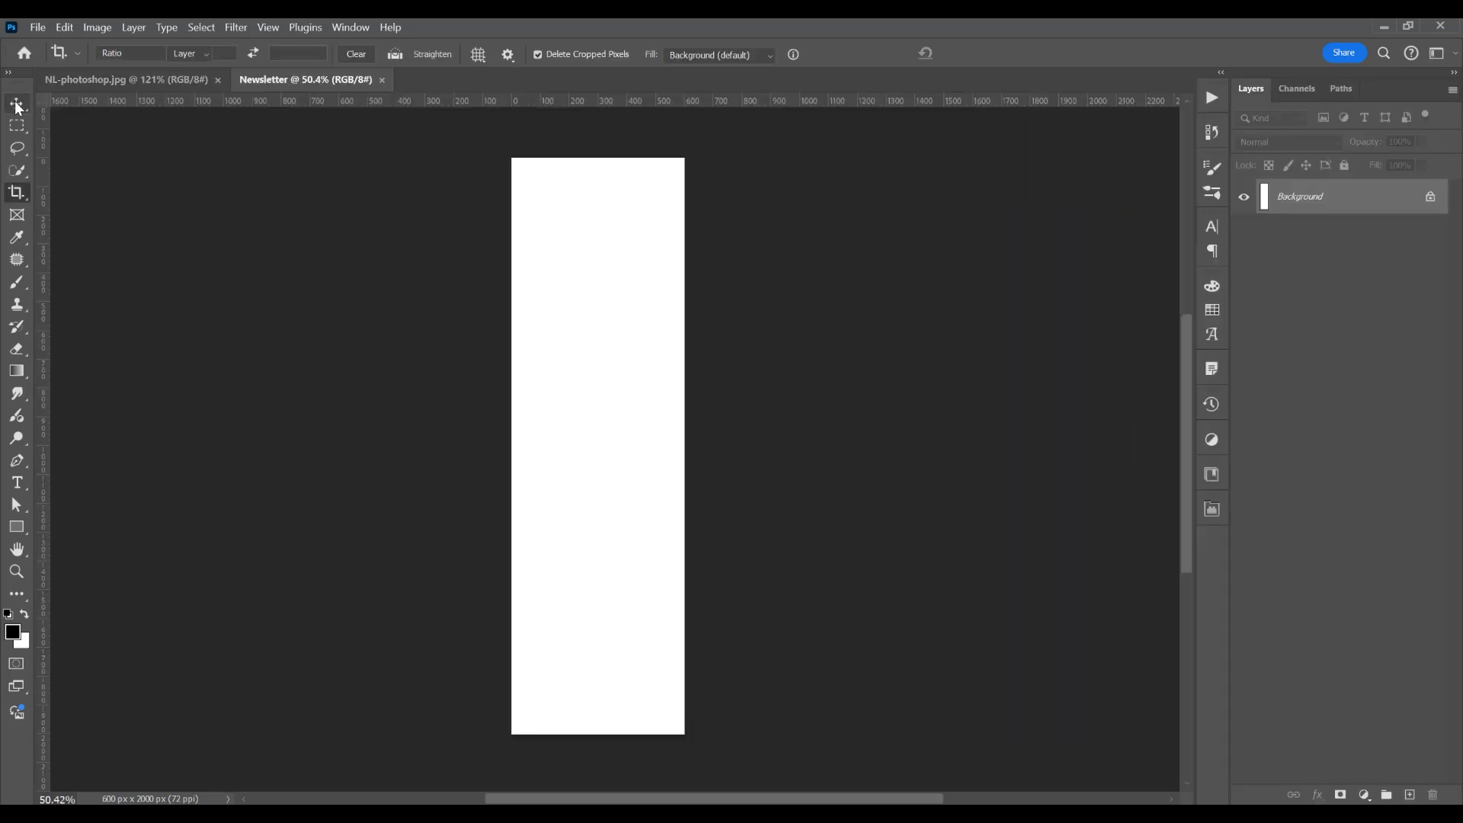
- Place the file img bg.png as an embedded image in the newsletter document
scroll(594, 186, up, 5)
click(37, 27)
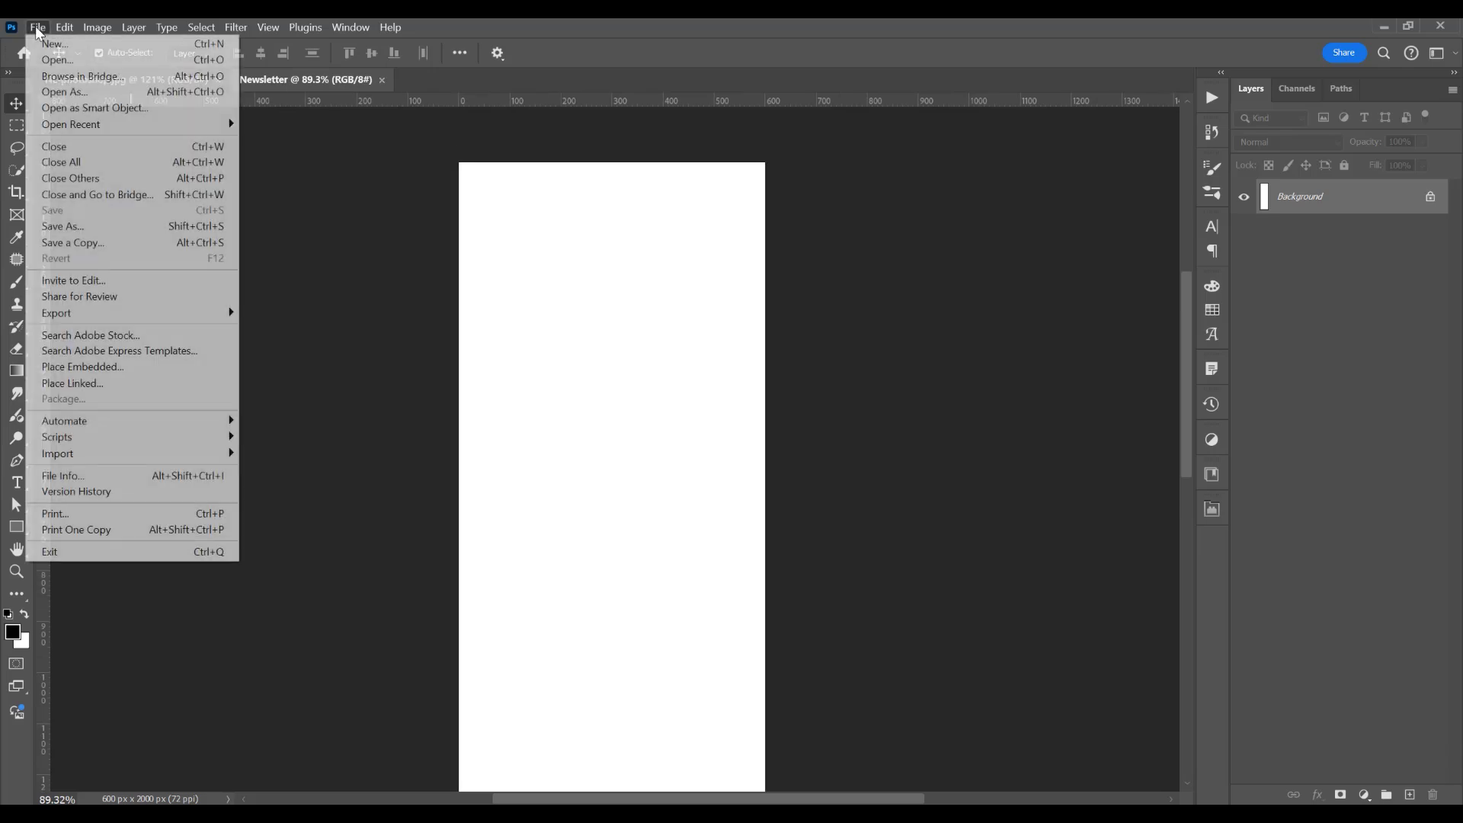
click(126, 367)
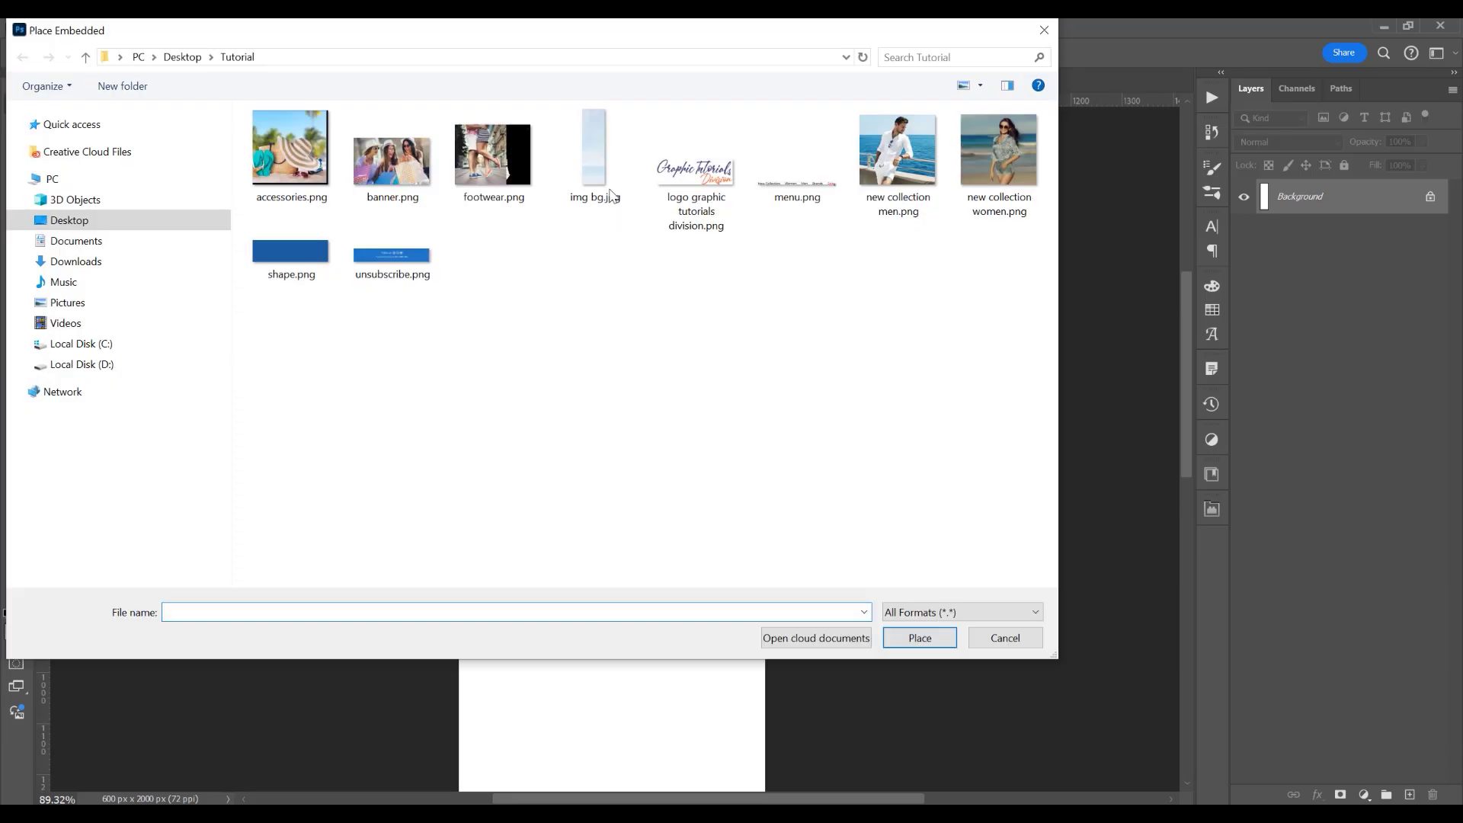
click(610, 195)
click(920, 637)
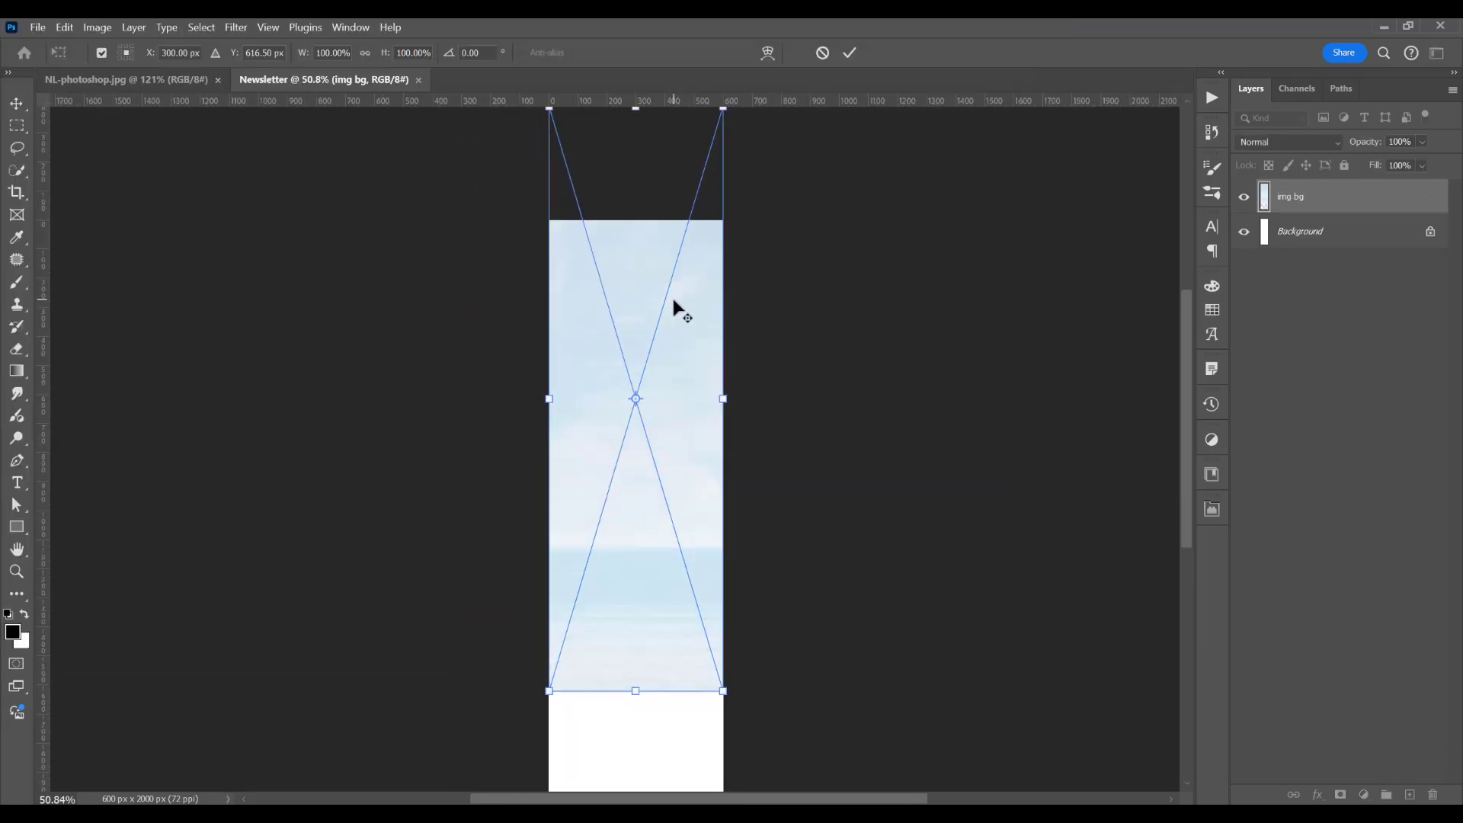
key(Return)
- Place the file logo graphic tutorials division.png as an embedded image over the background
click(37, 27)
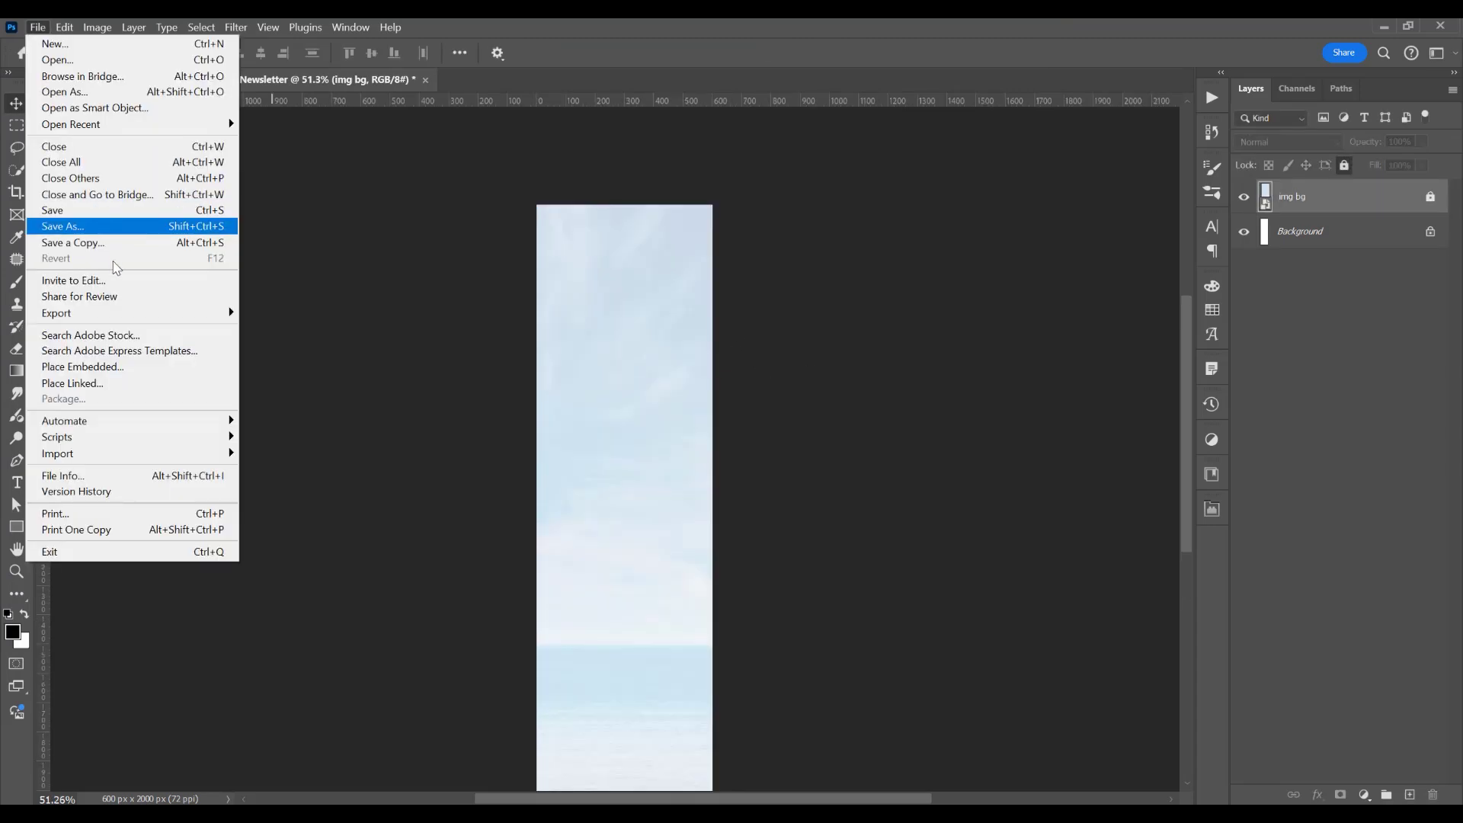
click(122, 367)
double_click(709, 202)
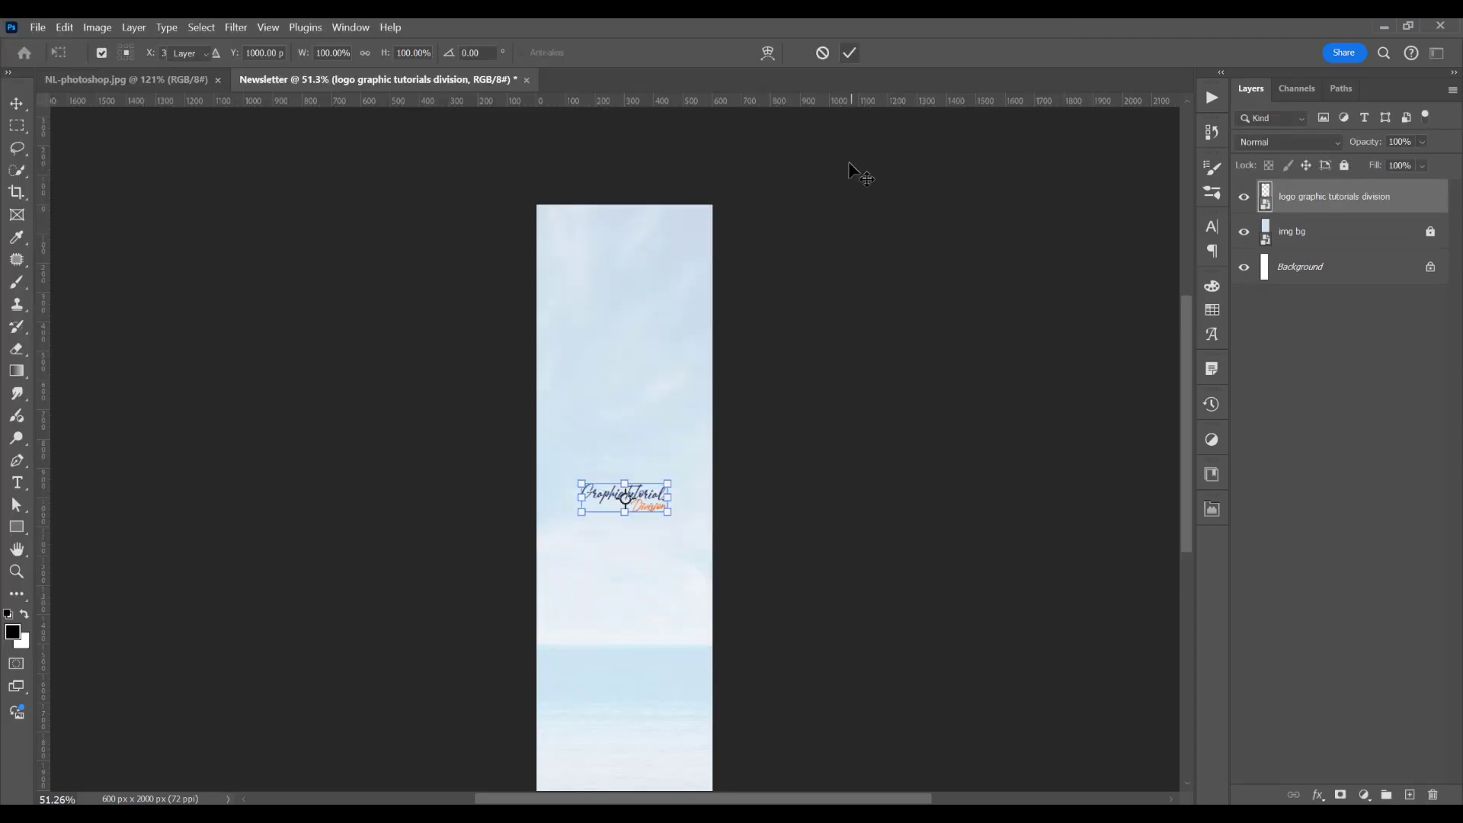
key(Return)
- Align the logo with the top edge of the canvas and nudge it down about 80 px
click(349, 53)
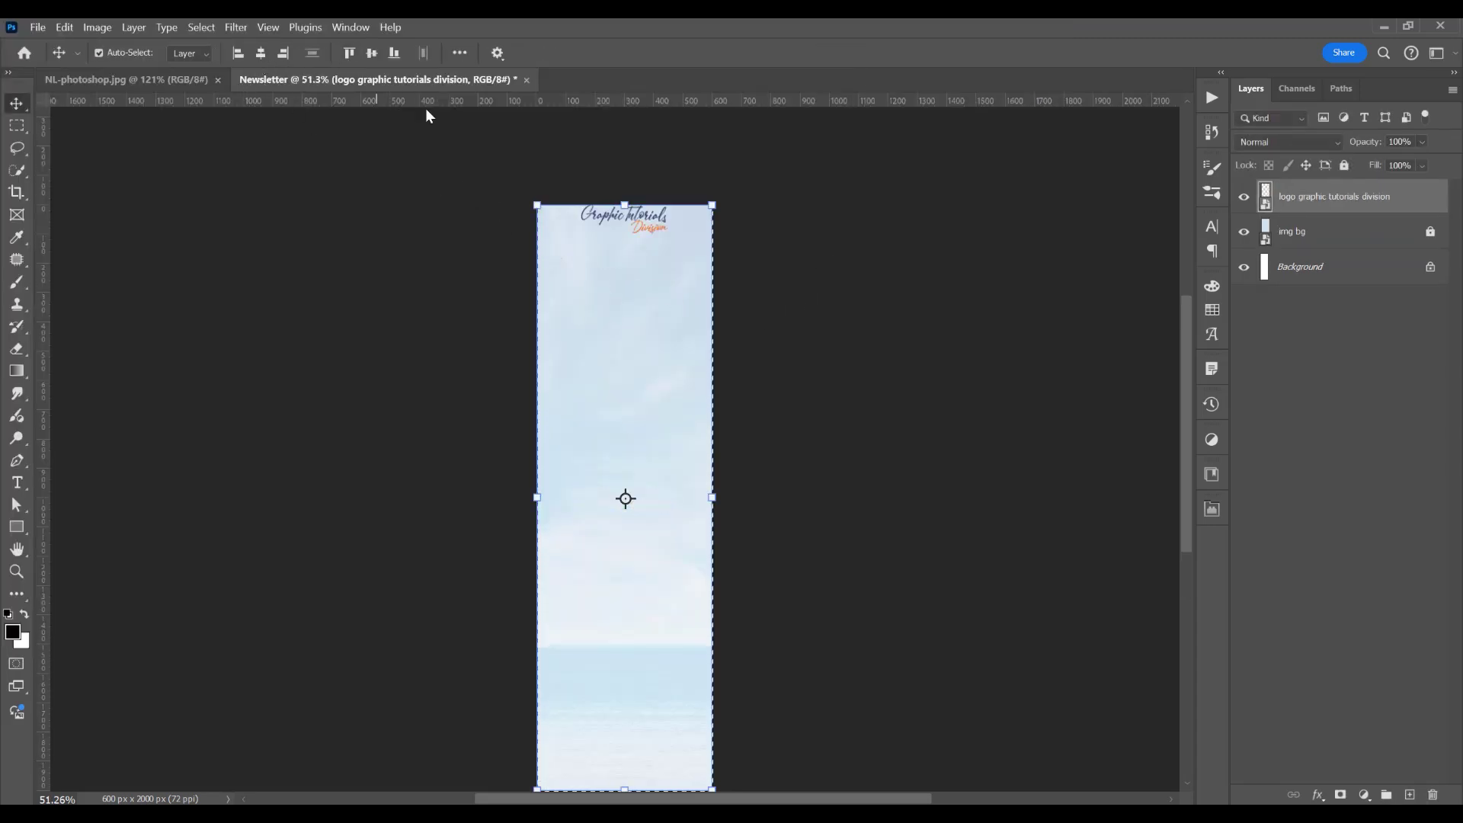
key(ctrl+d)
key(shift+Down)
key(shift+Down)
key(shift+Down)
key(shift+Down)
key(shift+Down)
key(shift+Down)
key(shift+Down)
key(shift+Down)
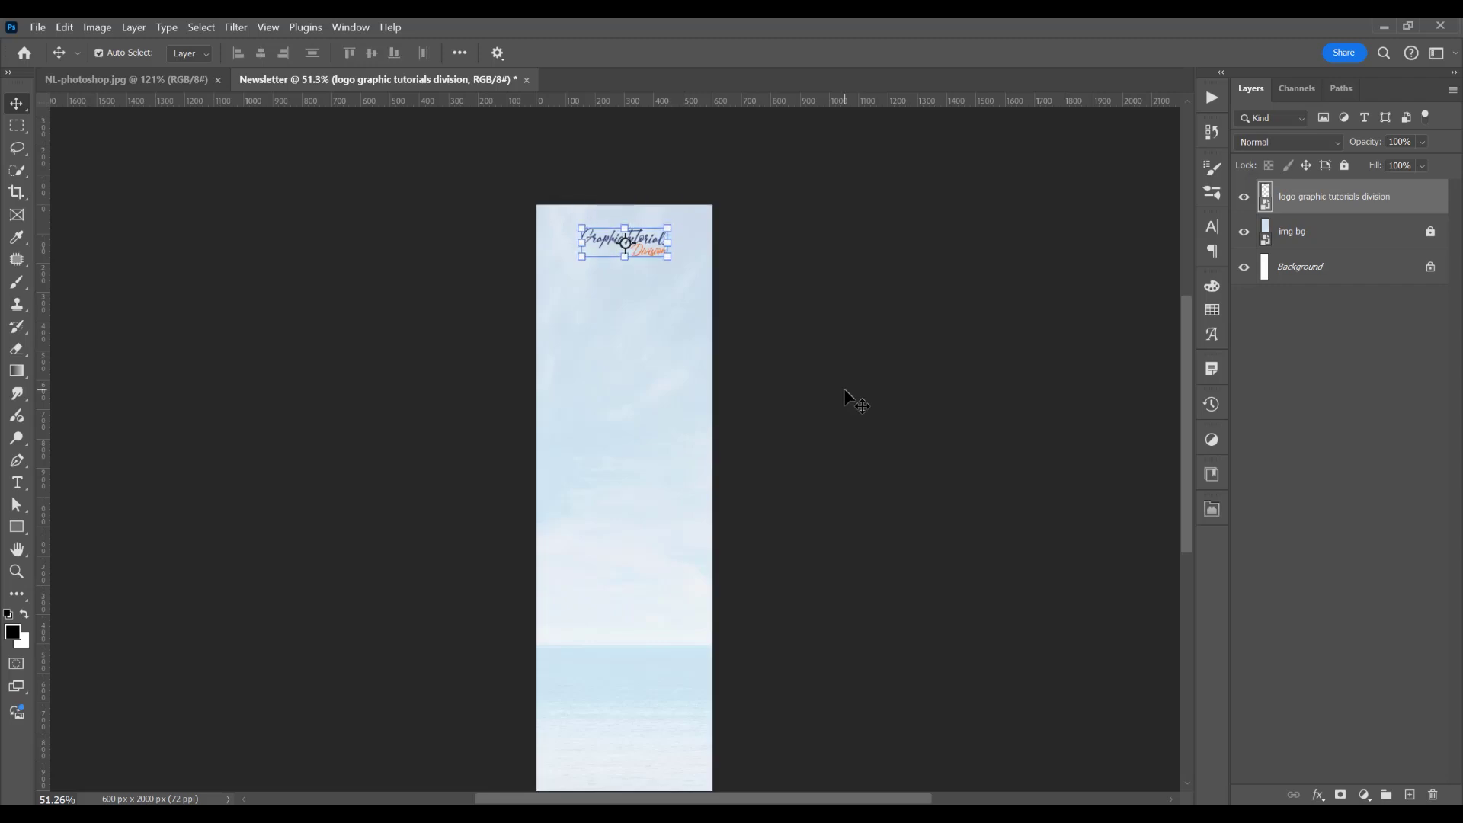
scroll(651, 219, up, 5)
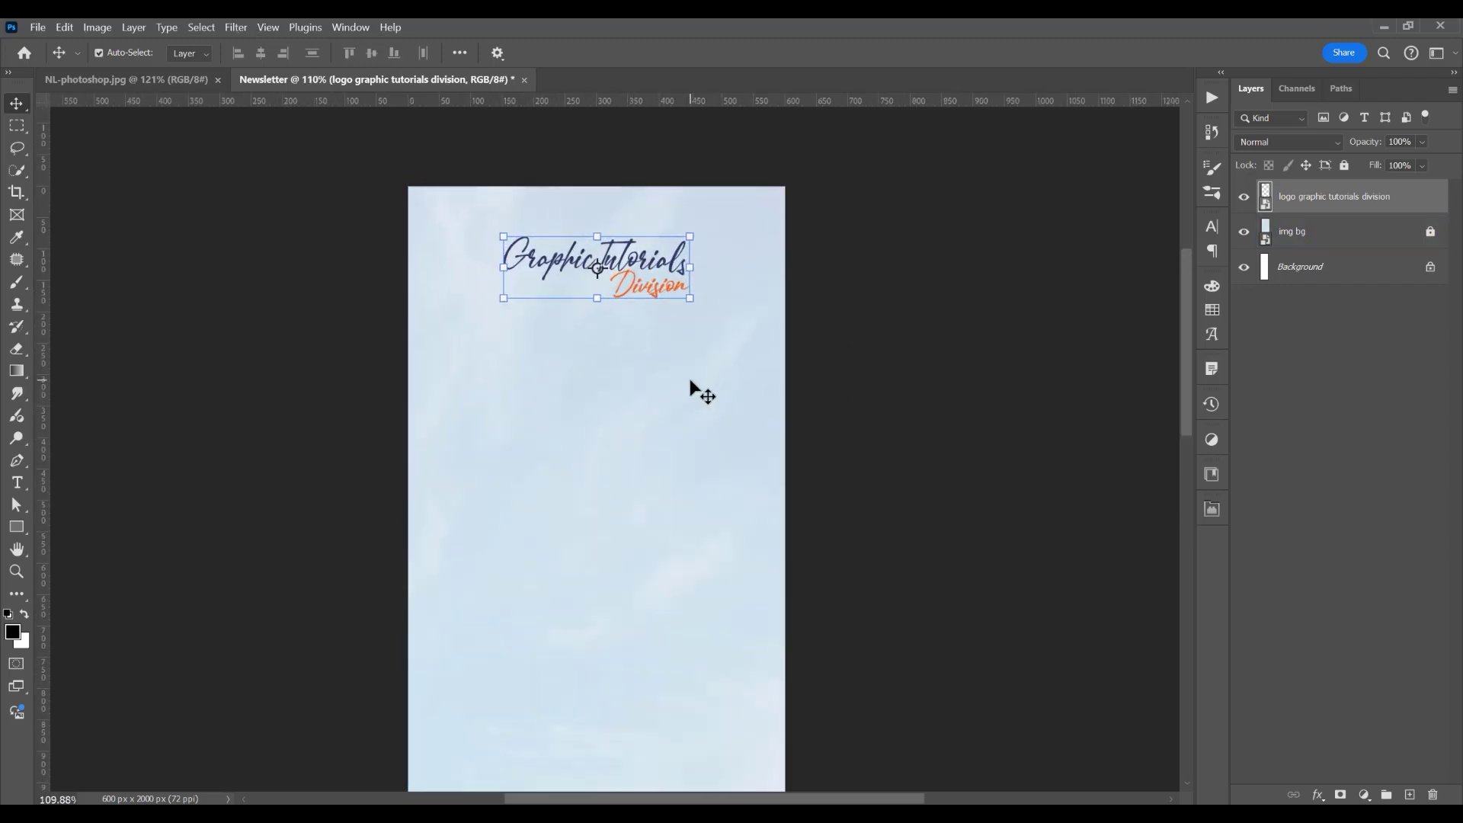
- Scale the logo down around its centre to about 75% of its size
key(ctrl+t)
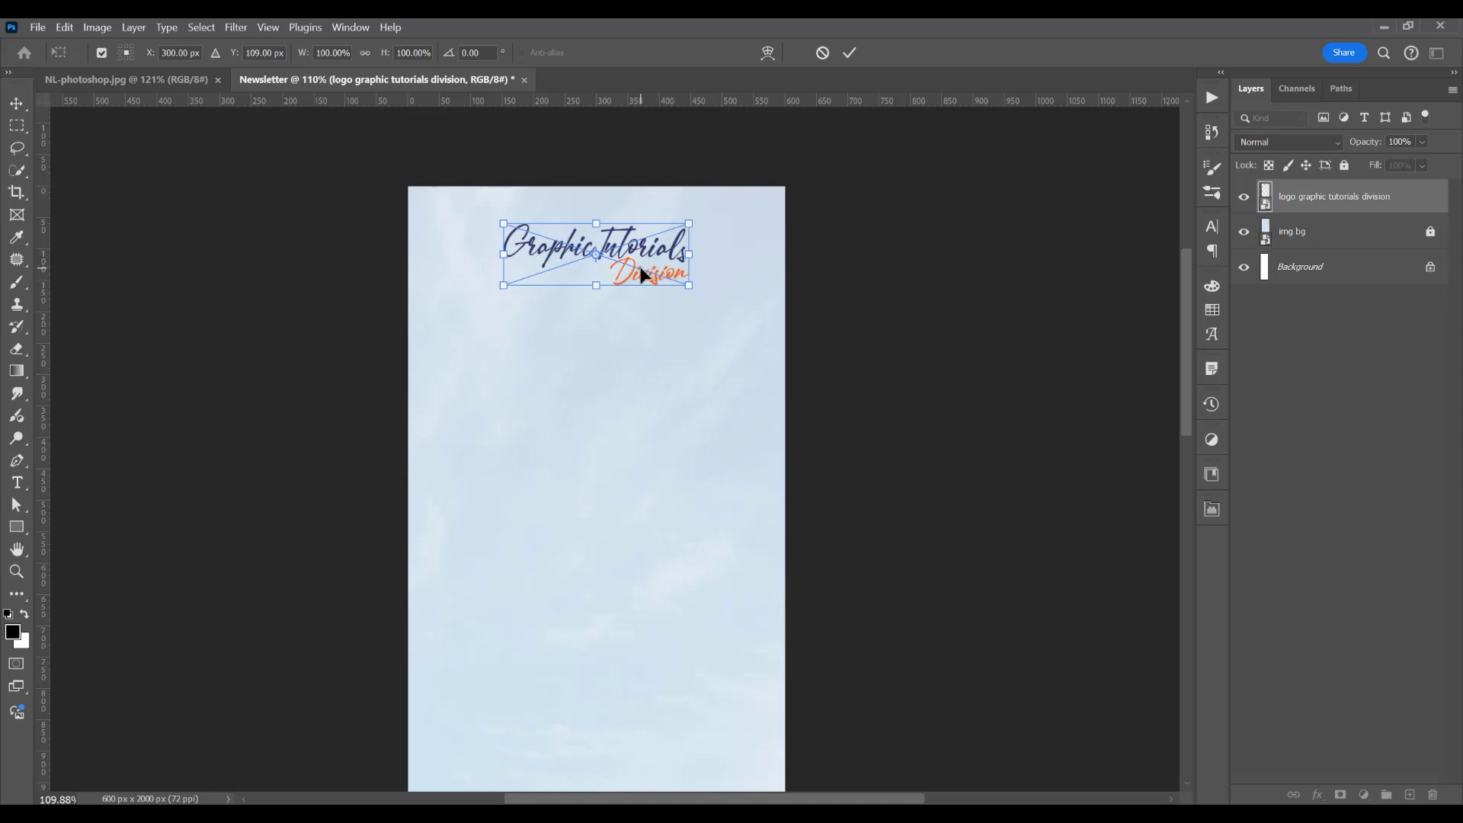
drag(690, 290, 673, 270)
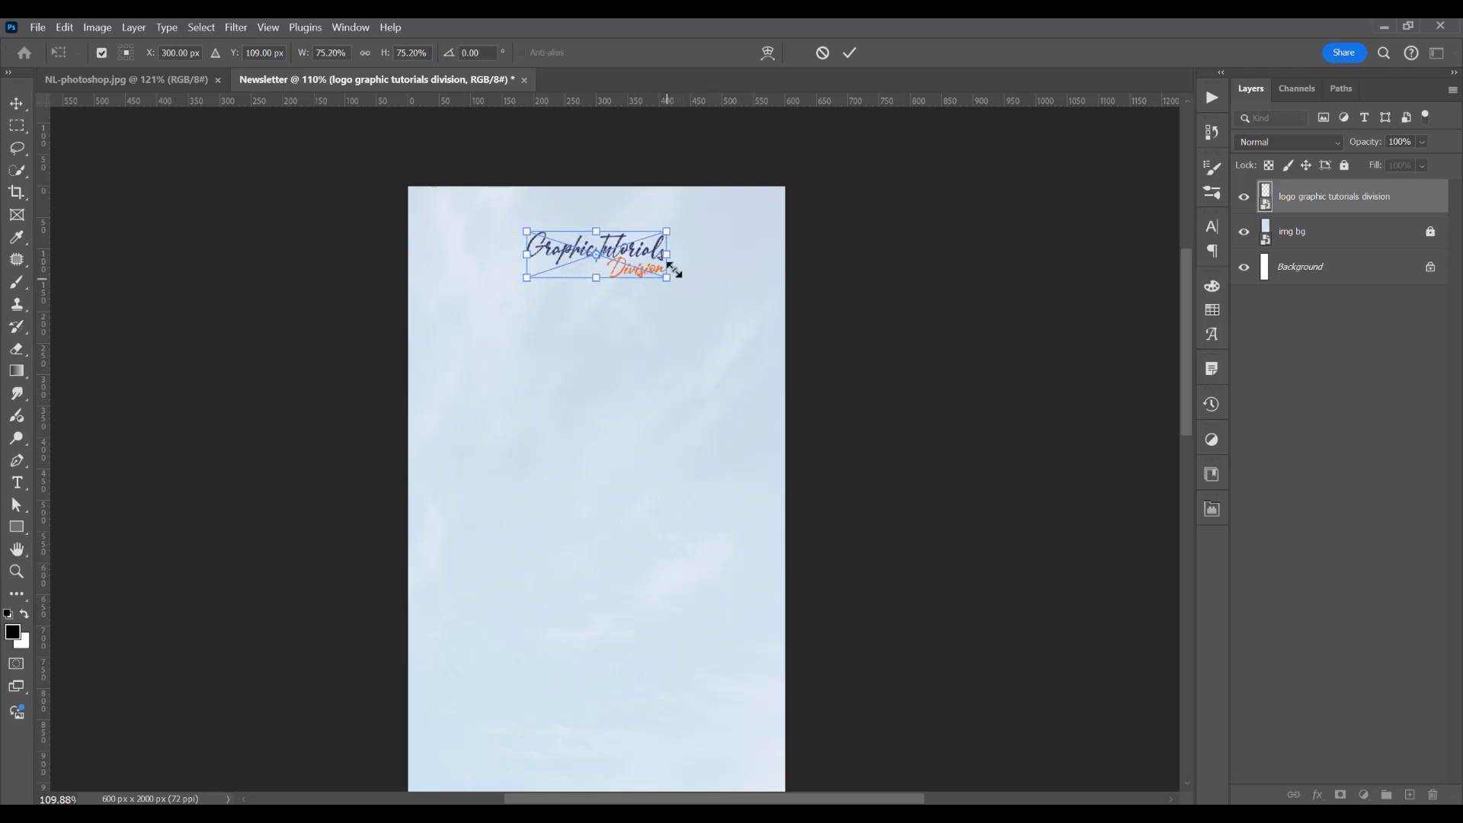
click(848, 53)
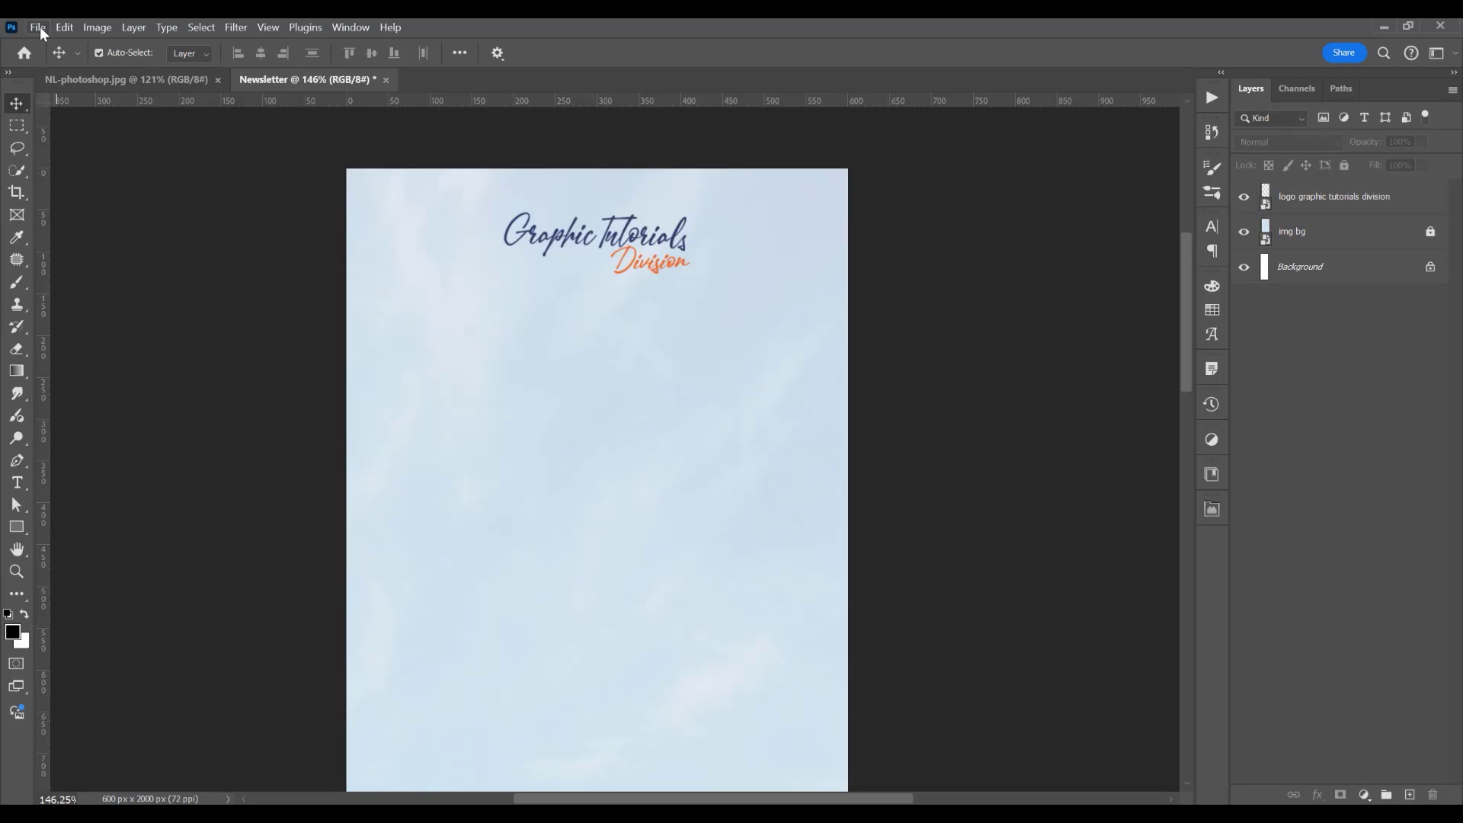
- Place the file menu.png as an embedded image beneath the logo
click(38, 27)
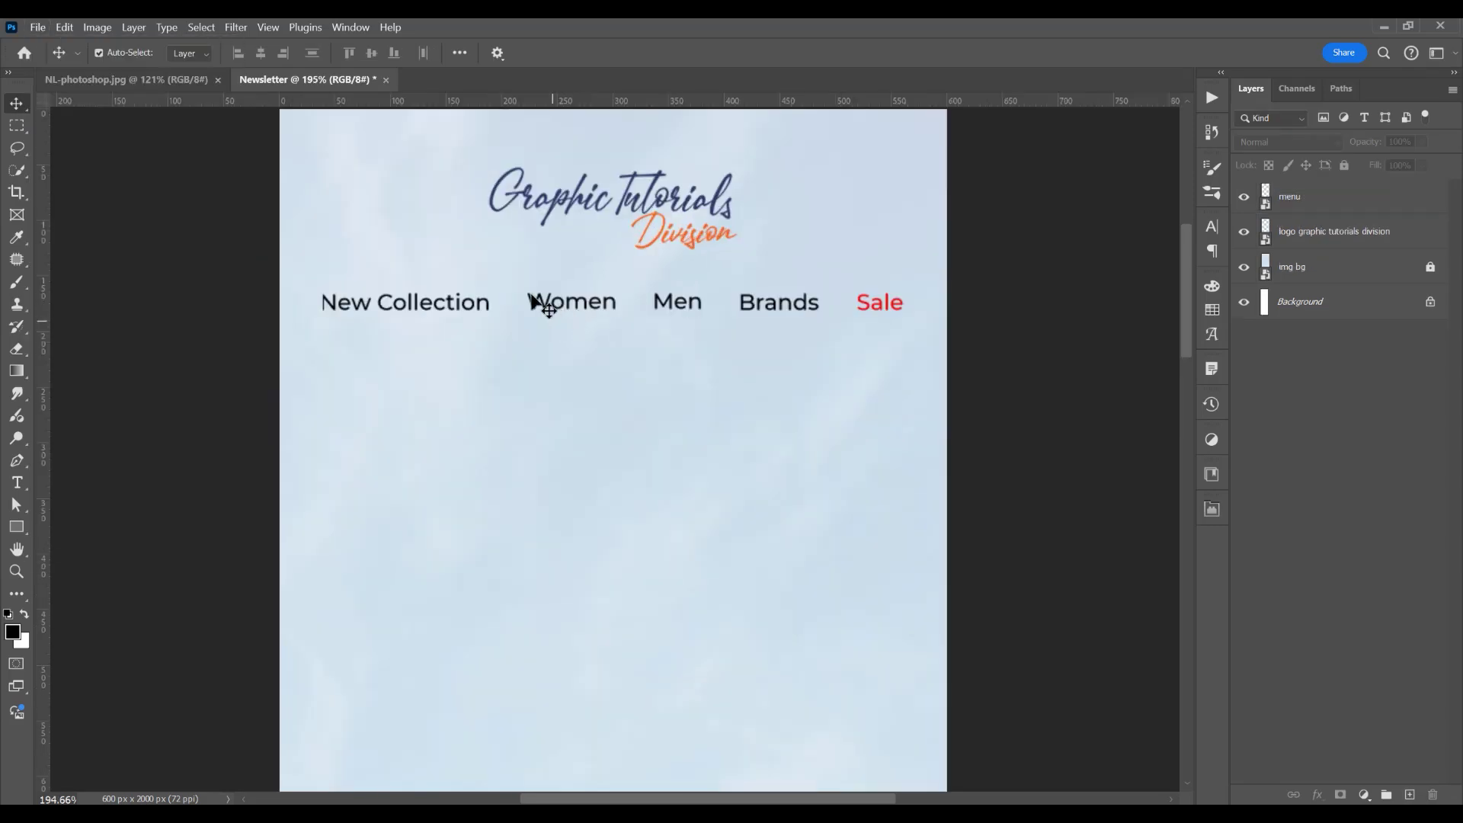
click(531, 297)
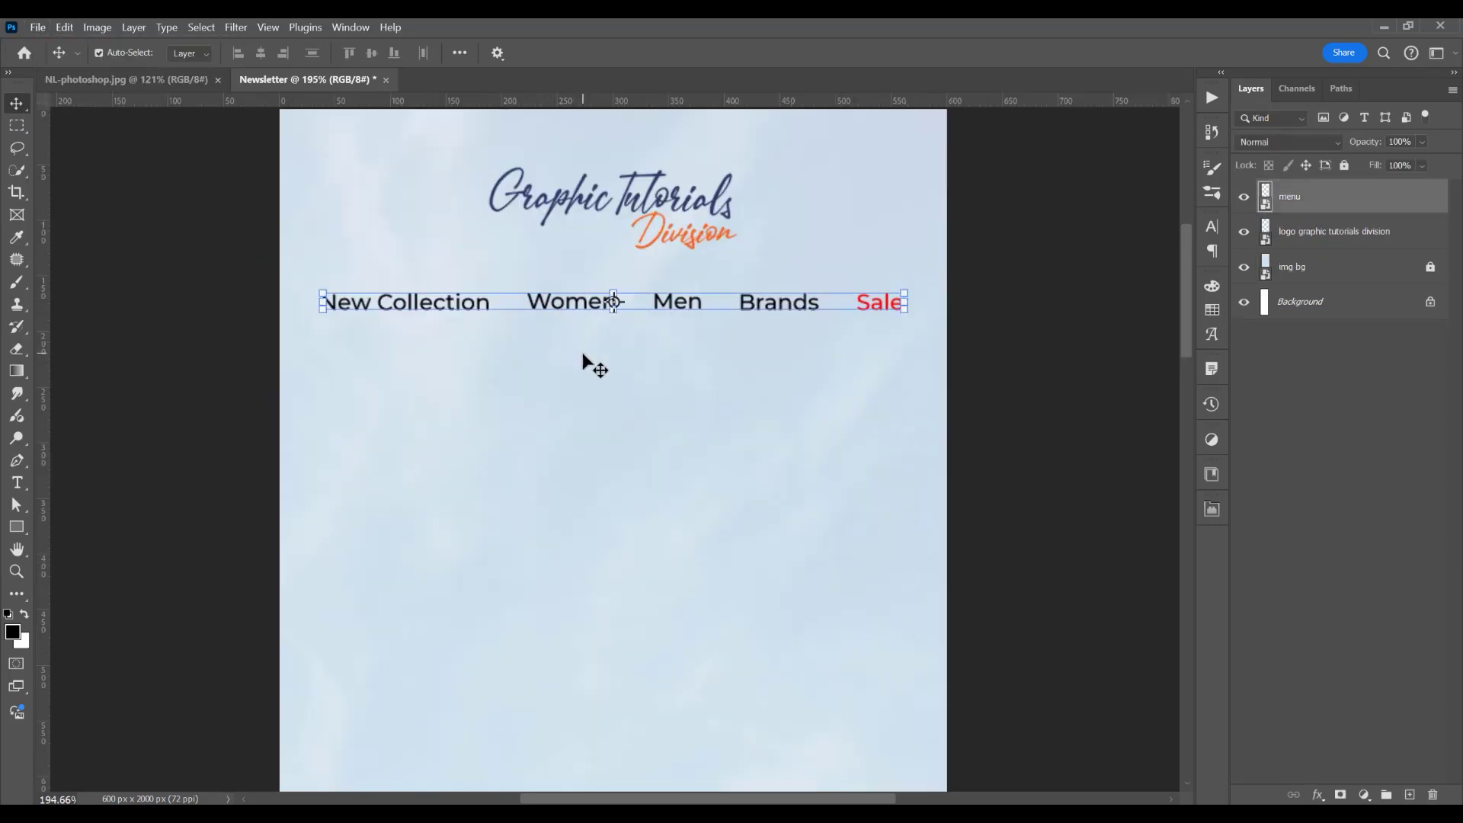
scroll(548, 366, down, 1)
click(966, 346)
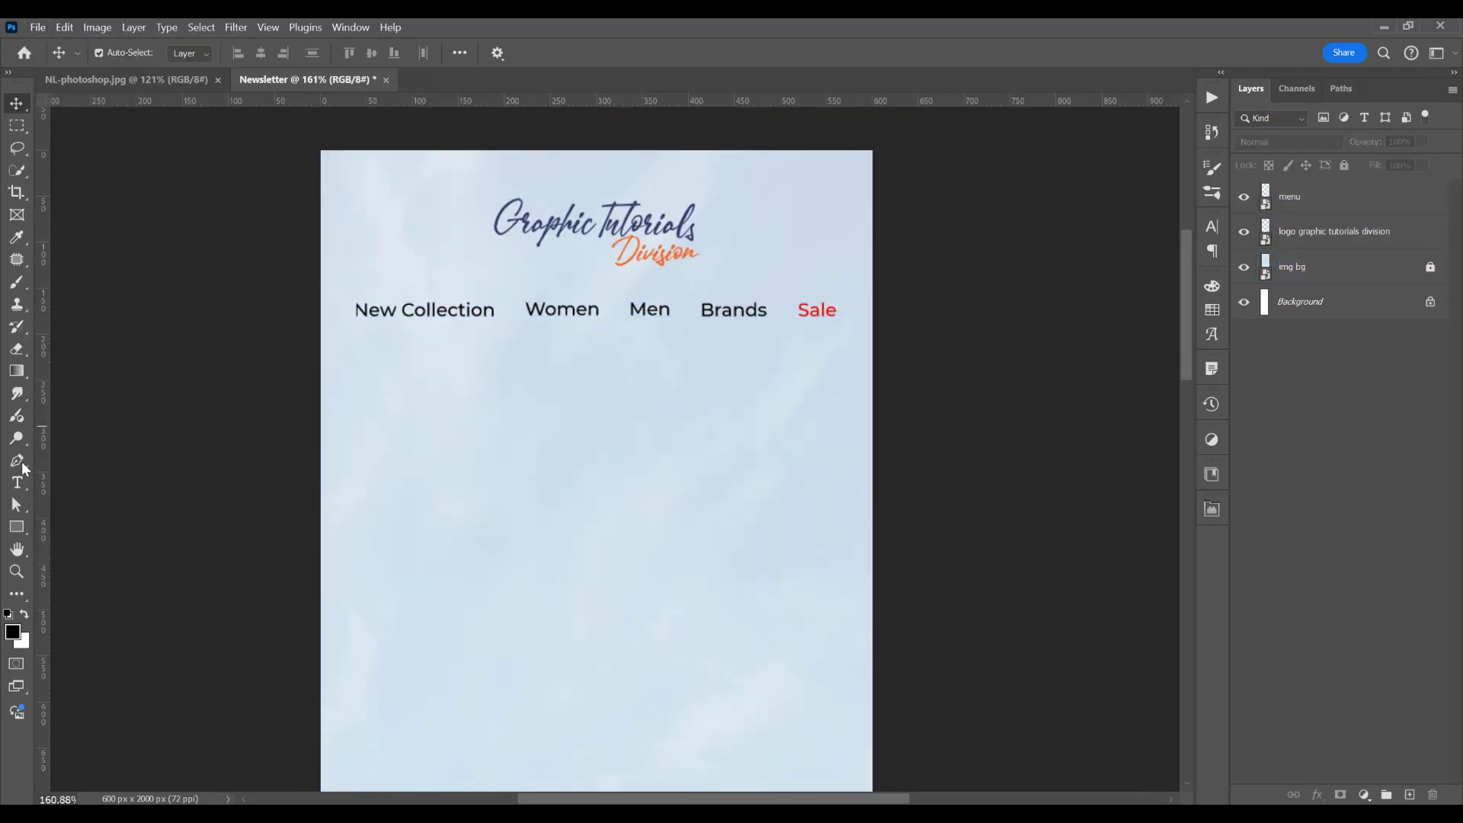
- Draw a thin rectangle about 562 px wide and 2 px high as a divider line beneath the menu
click(17, 526)
click(77, 526)
scroll(549, 335, up, 1)
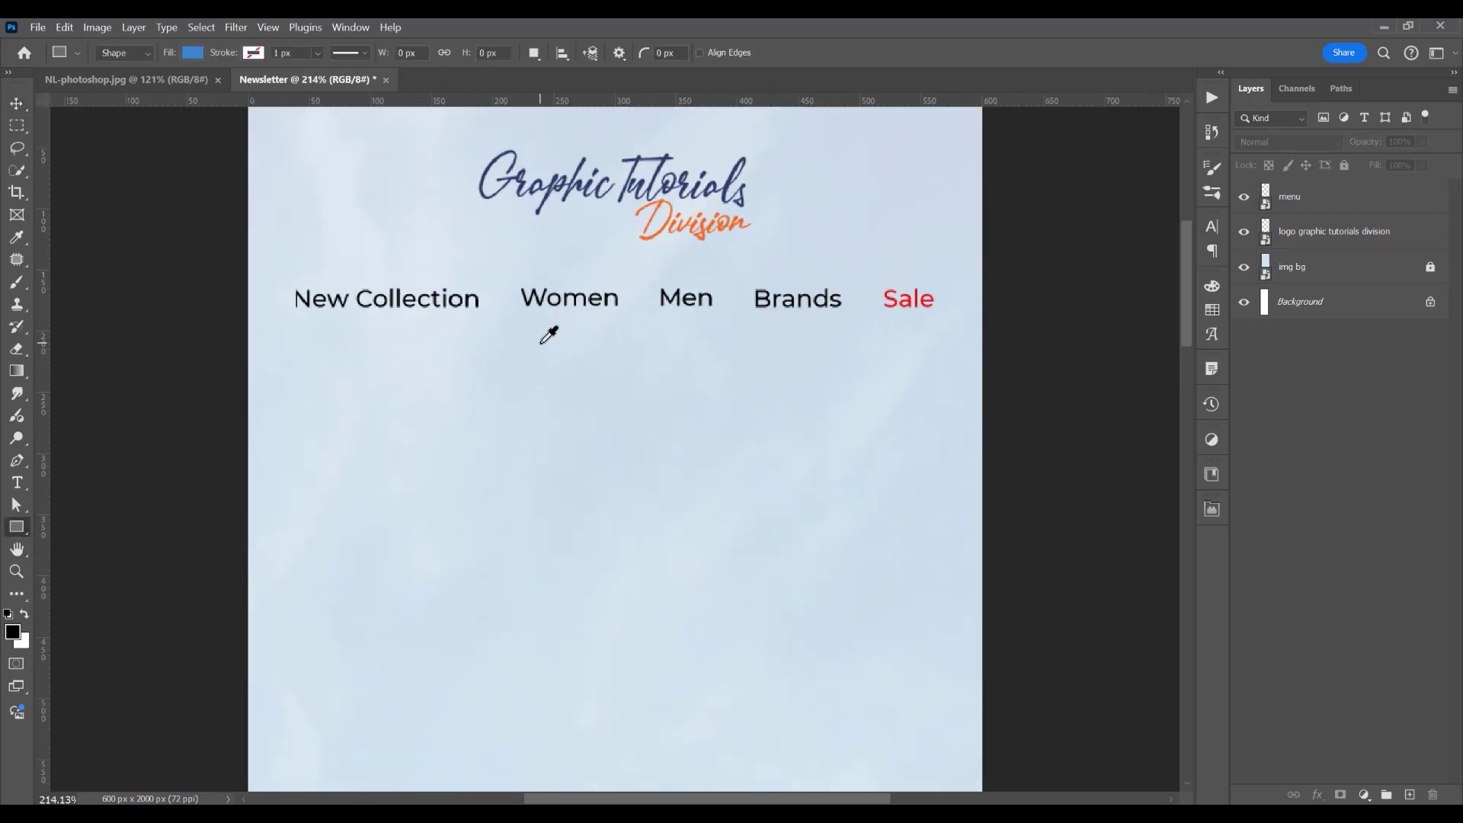
drag(272, 331, 958, 332)
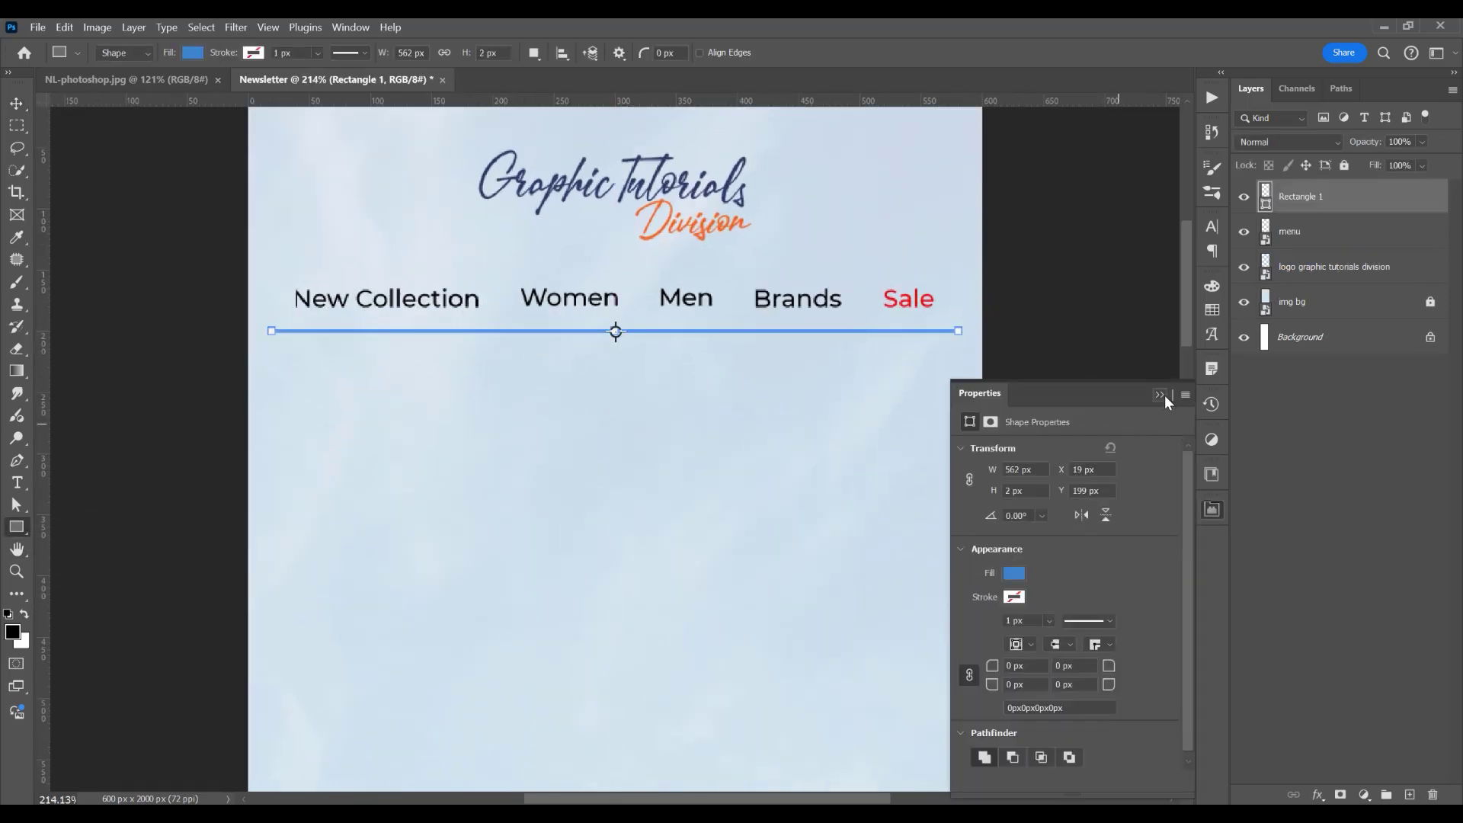
click(1159, 395)
click(14, 106)
click(852, 53)
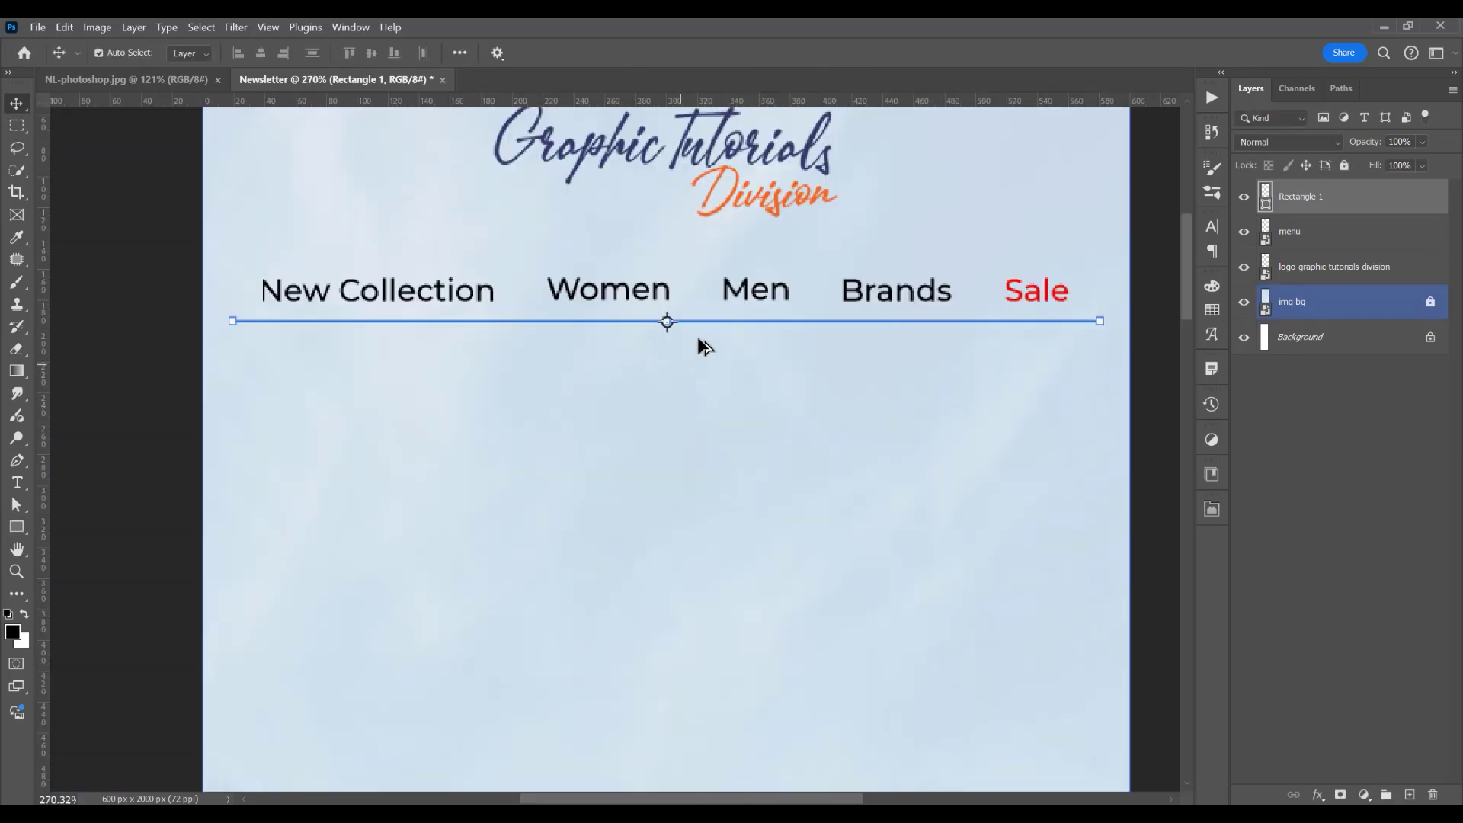
scroll(688, 365, up, 1)
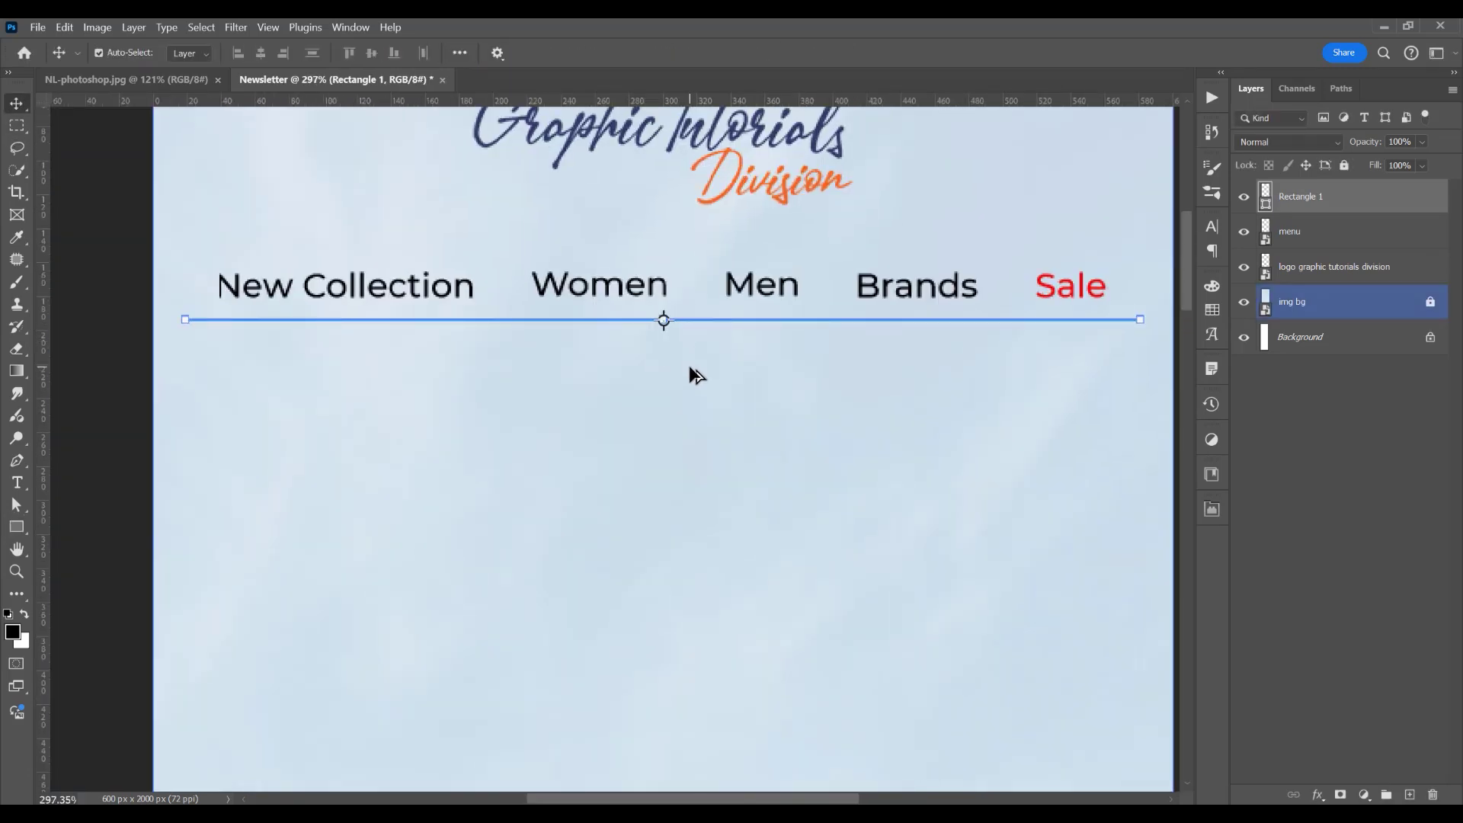
scroll(688, 364, down, 3)
click(1100, 330)
scroll(512, 240, down, 3)
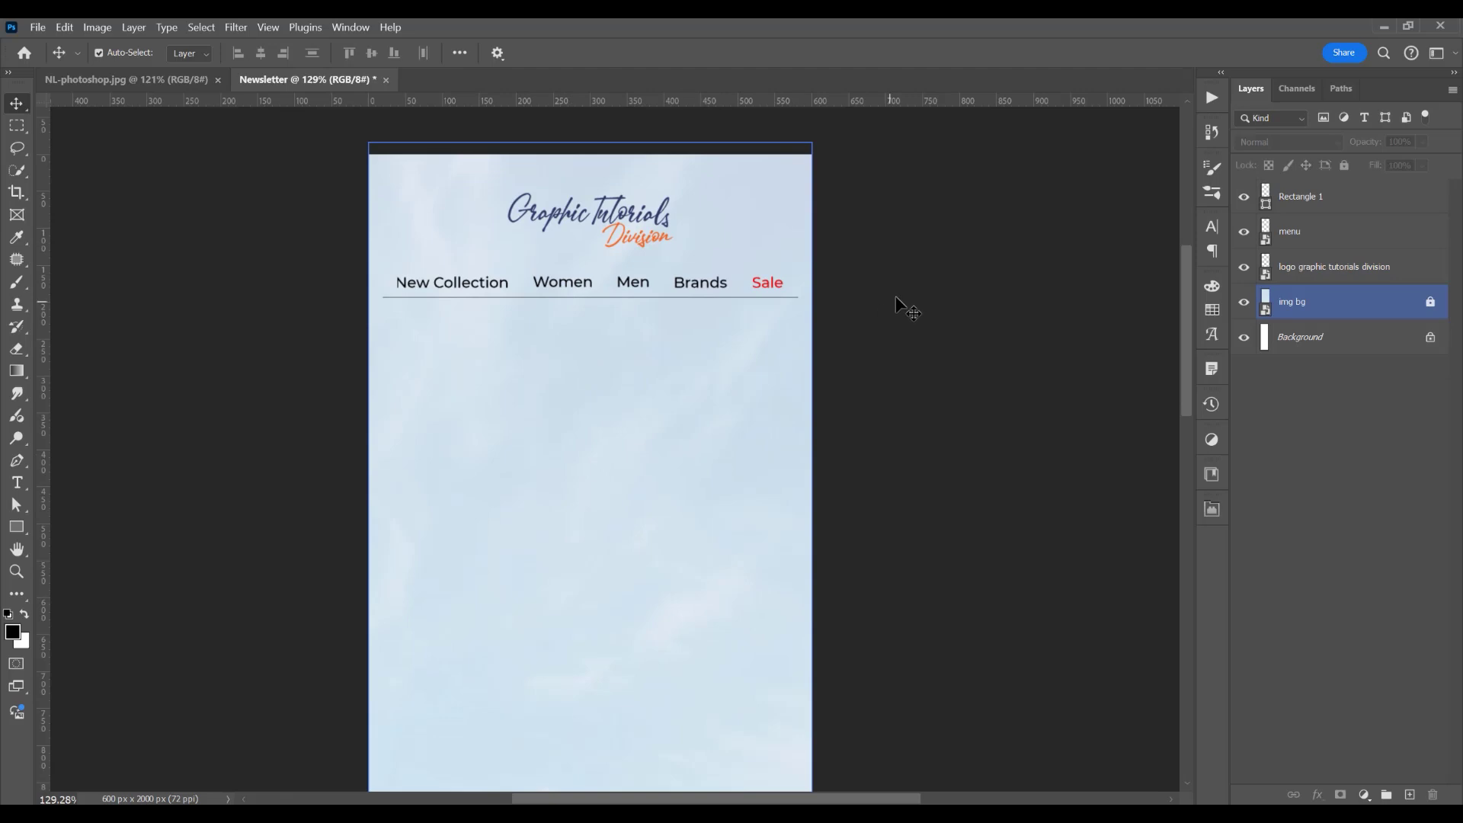
scroll(536, 297, up, 1)
click(536, 297)
click(963, 349)
scroll(601, 300, down, 2)
scroll(555, 305, up, 1)
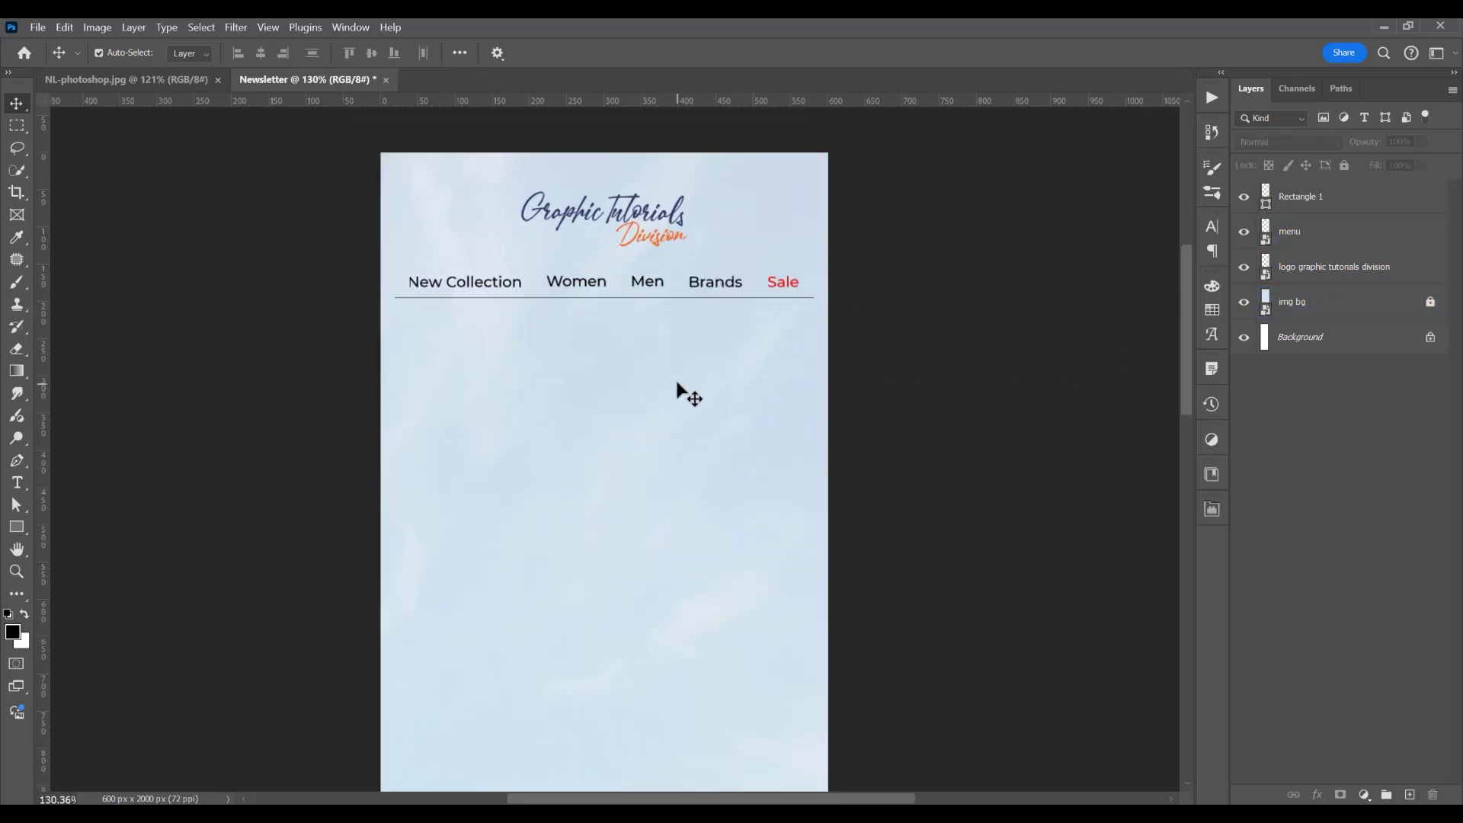
- Add the heading "Discover the new collection" beneath the divider line and scale it down to fit within the canvas width
key(t)
click(529, 360)
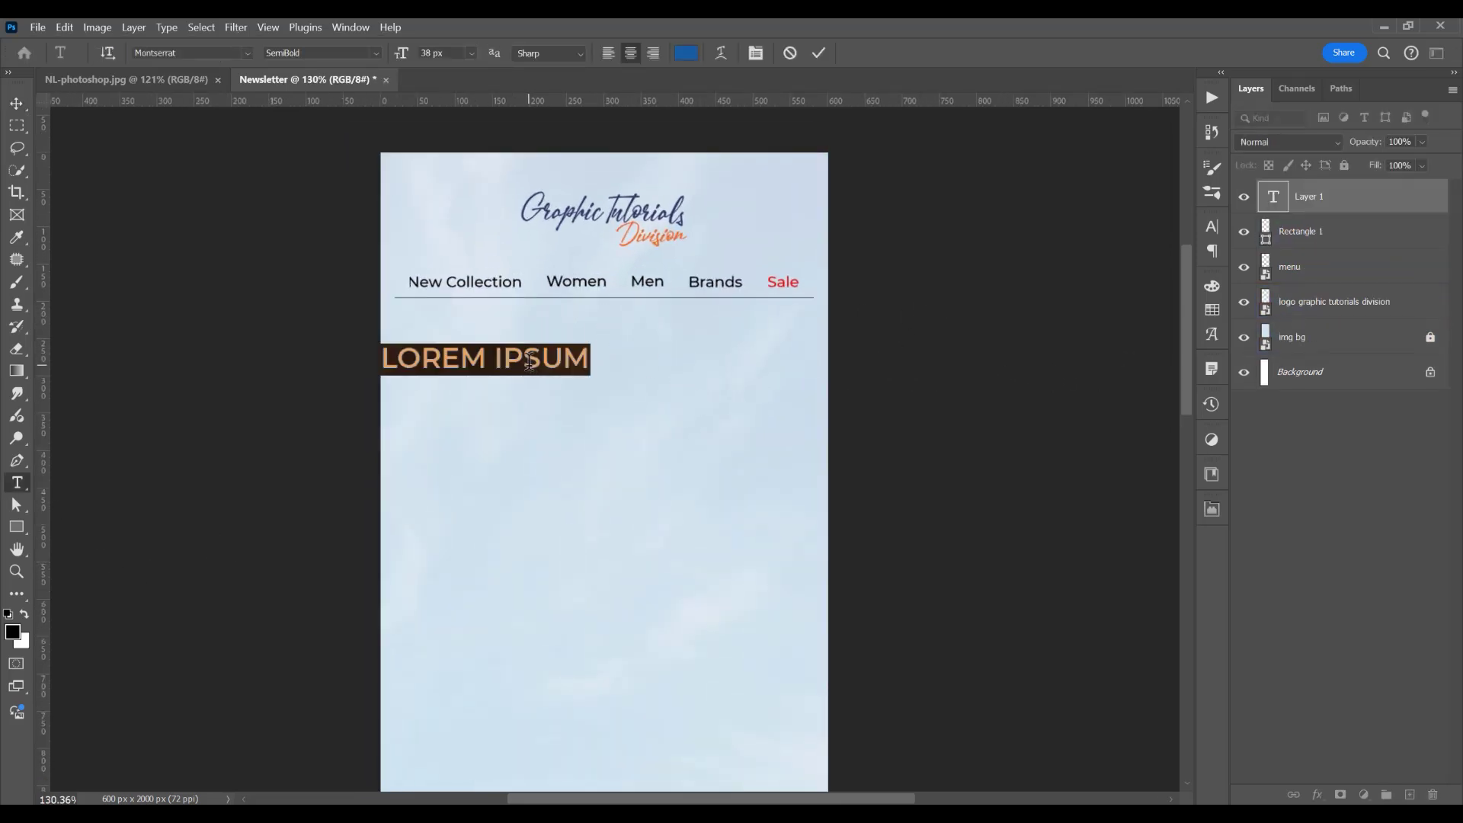
text(Discover the new collection)
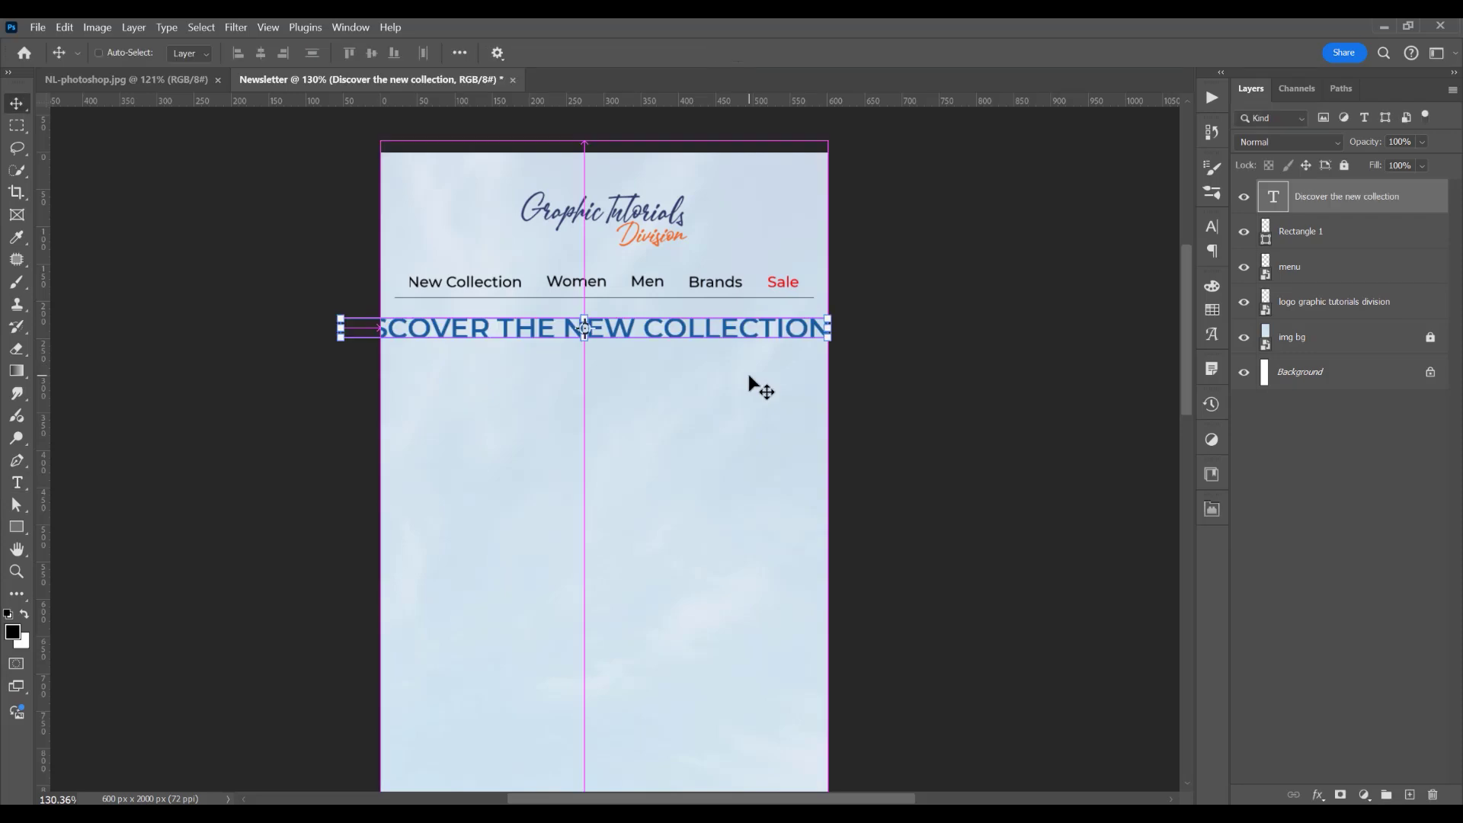
drag(830, 344, 748, 341)
key(Return)
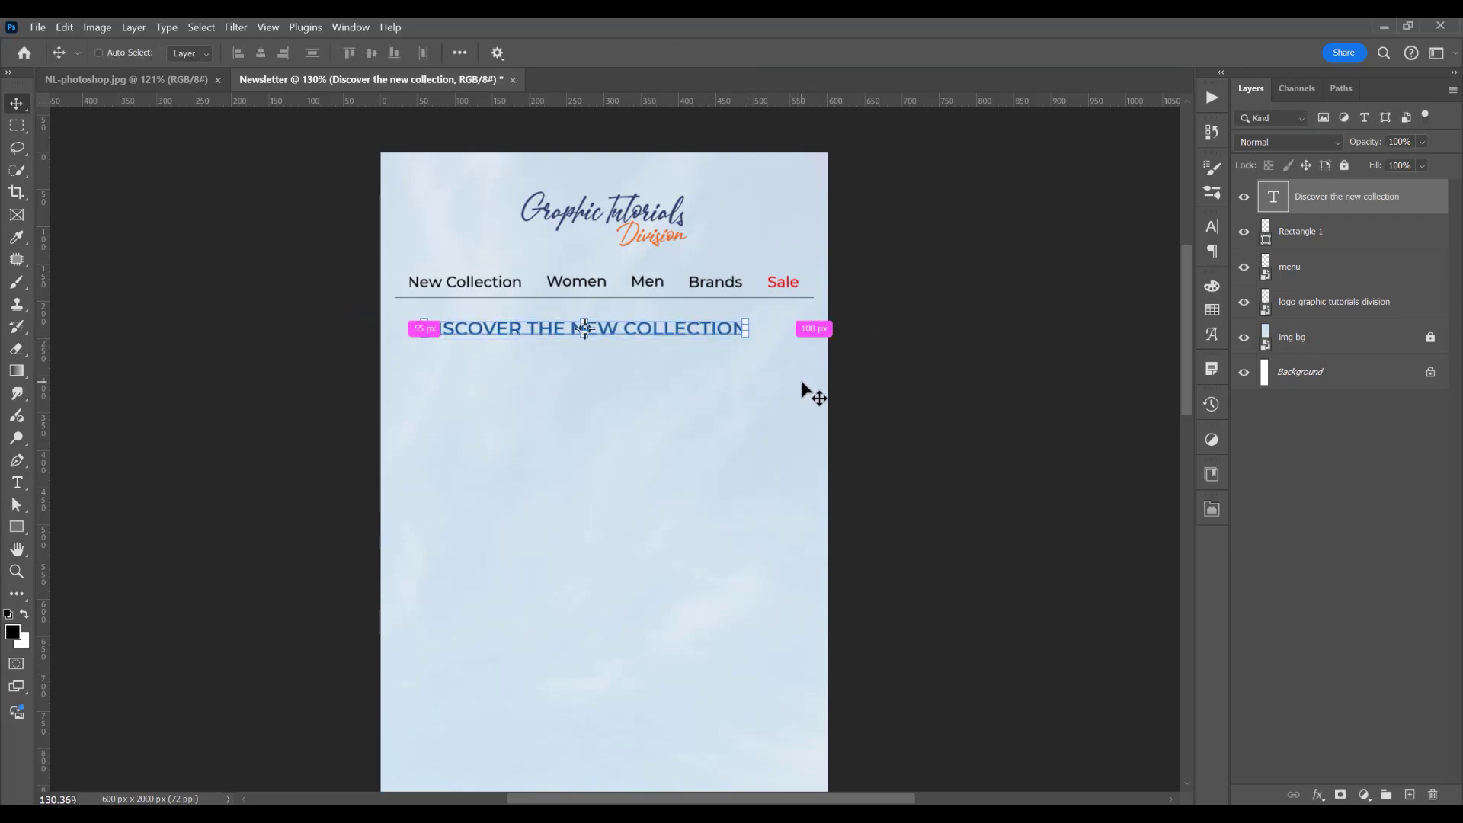
- Centre the heading horizontally on the canvas and clear the selection
key(ctrl+a)
click(261, 53)
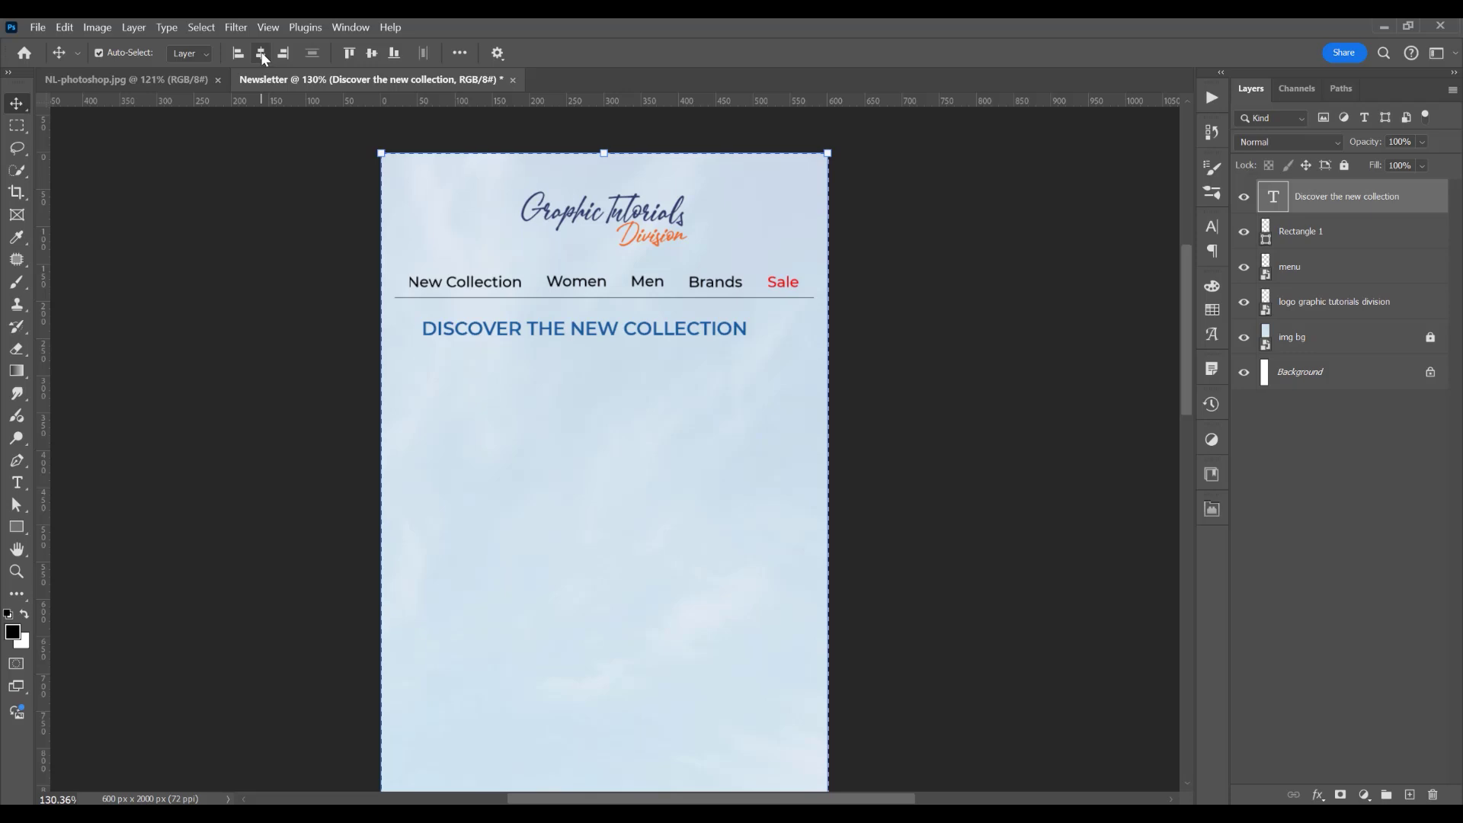
key(ctrl)
key(ctrl+d)
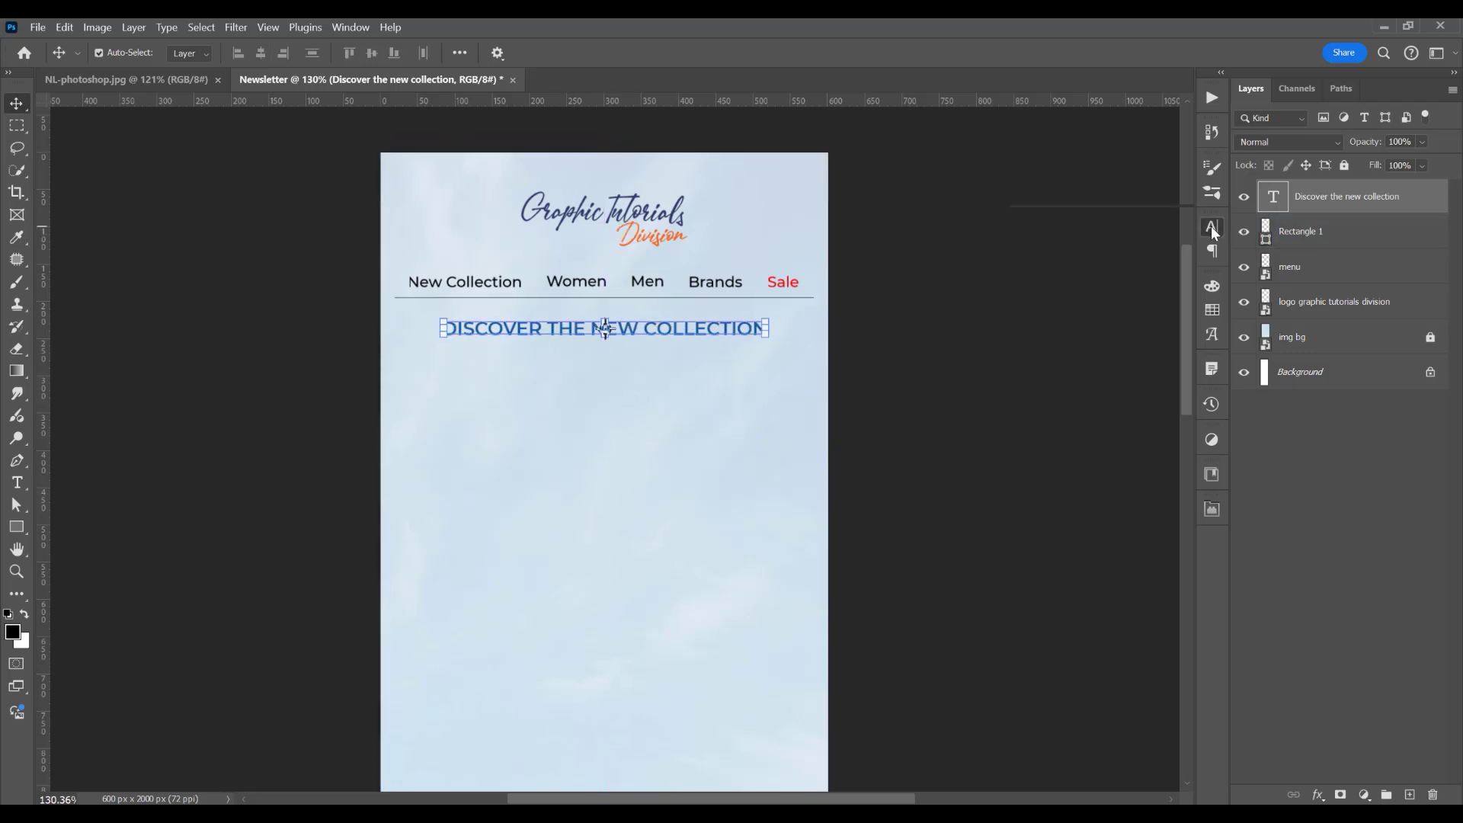
- Set the heading's Montserrat font style to SemiBold in the character settings
click(1211, 227)
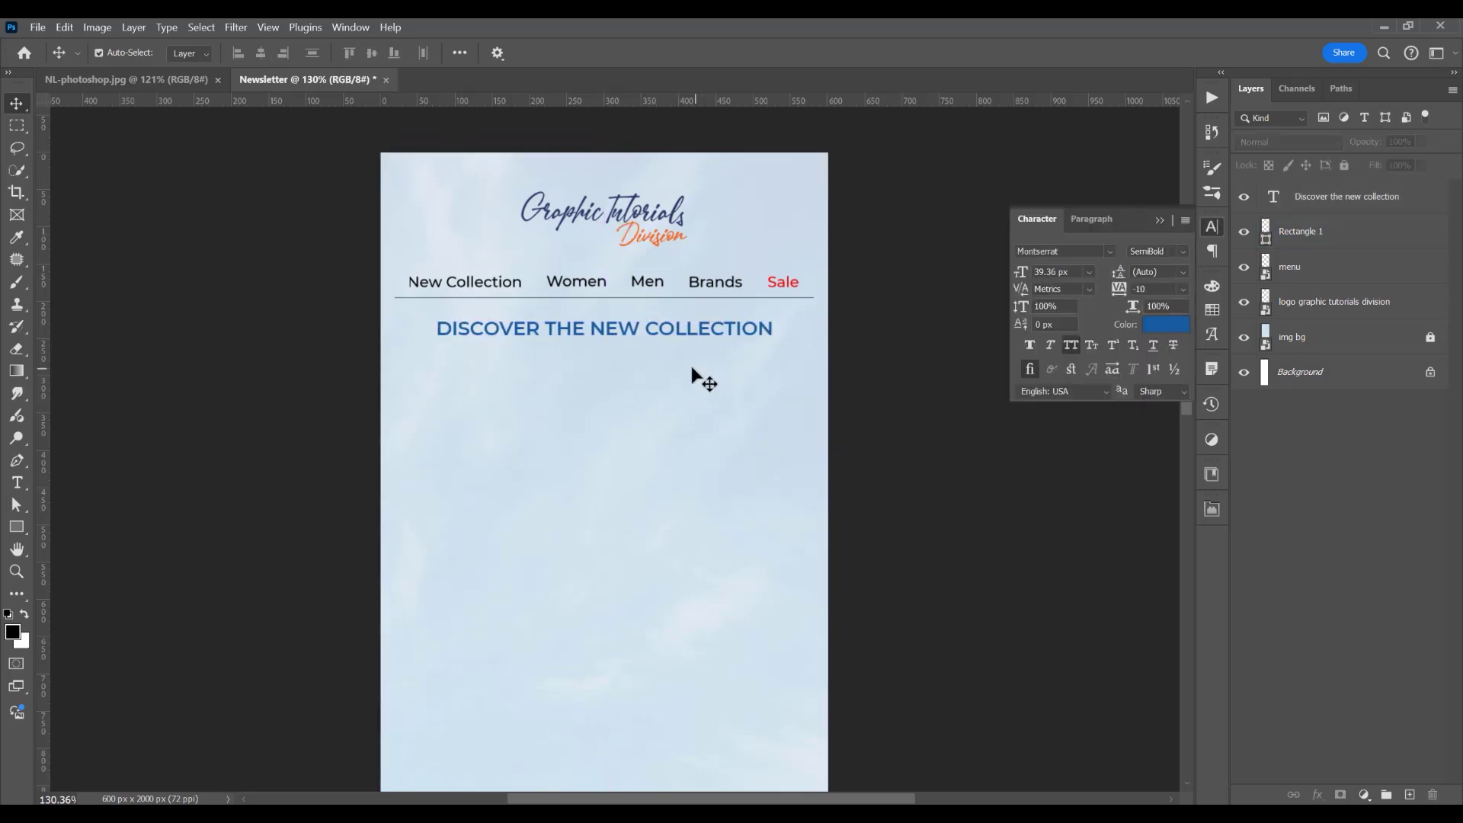
click(691, 330)
click(1180, 252)
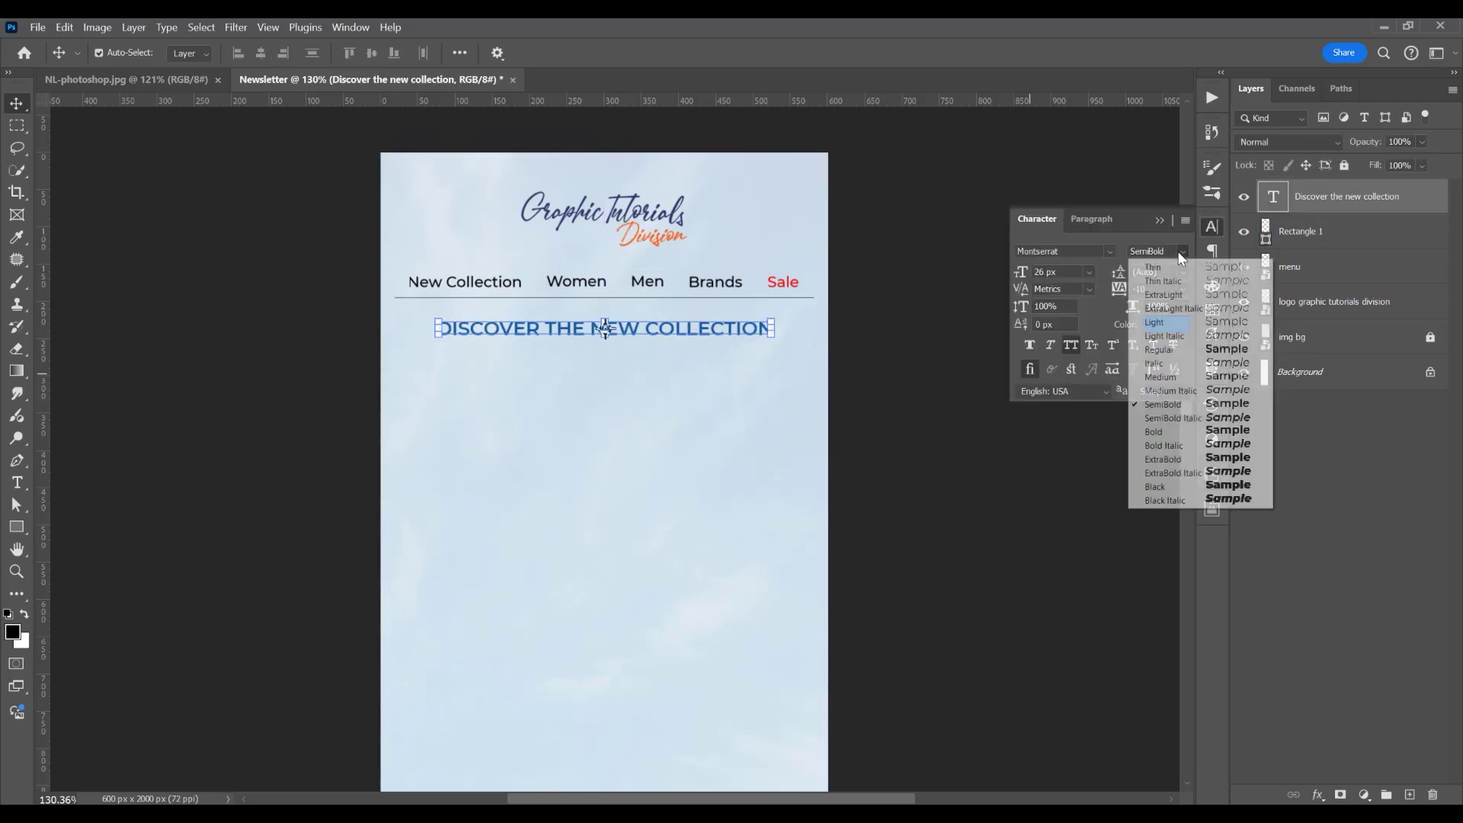
click(1184, 406)
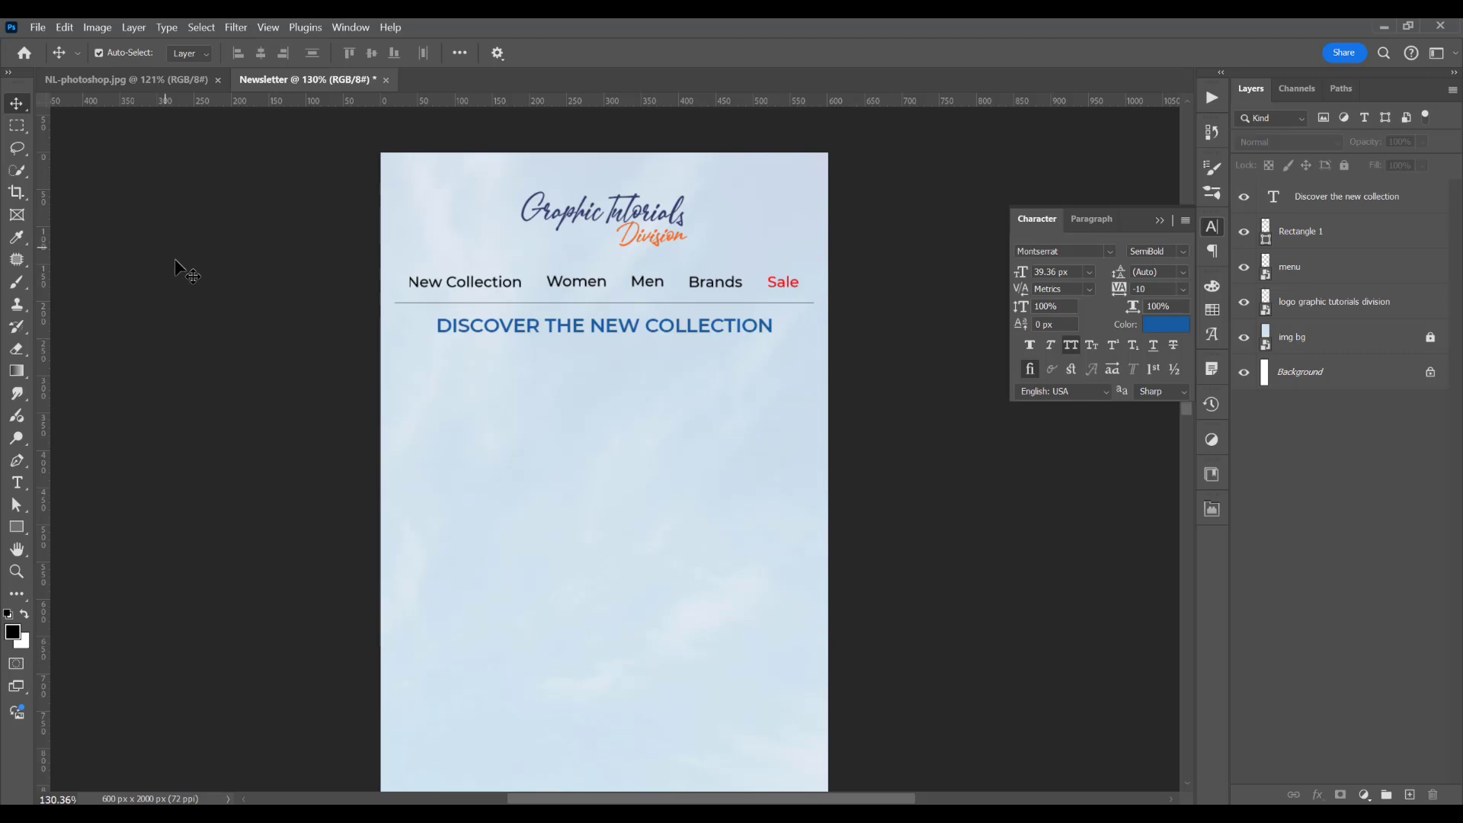
- Place the banner image of three women with shopping bags as an embedded image beneath the heading
click(37, 26)
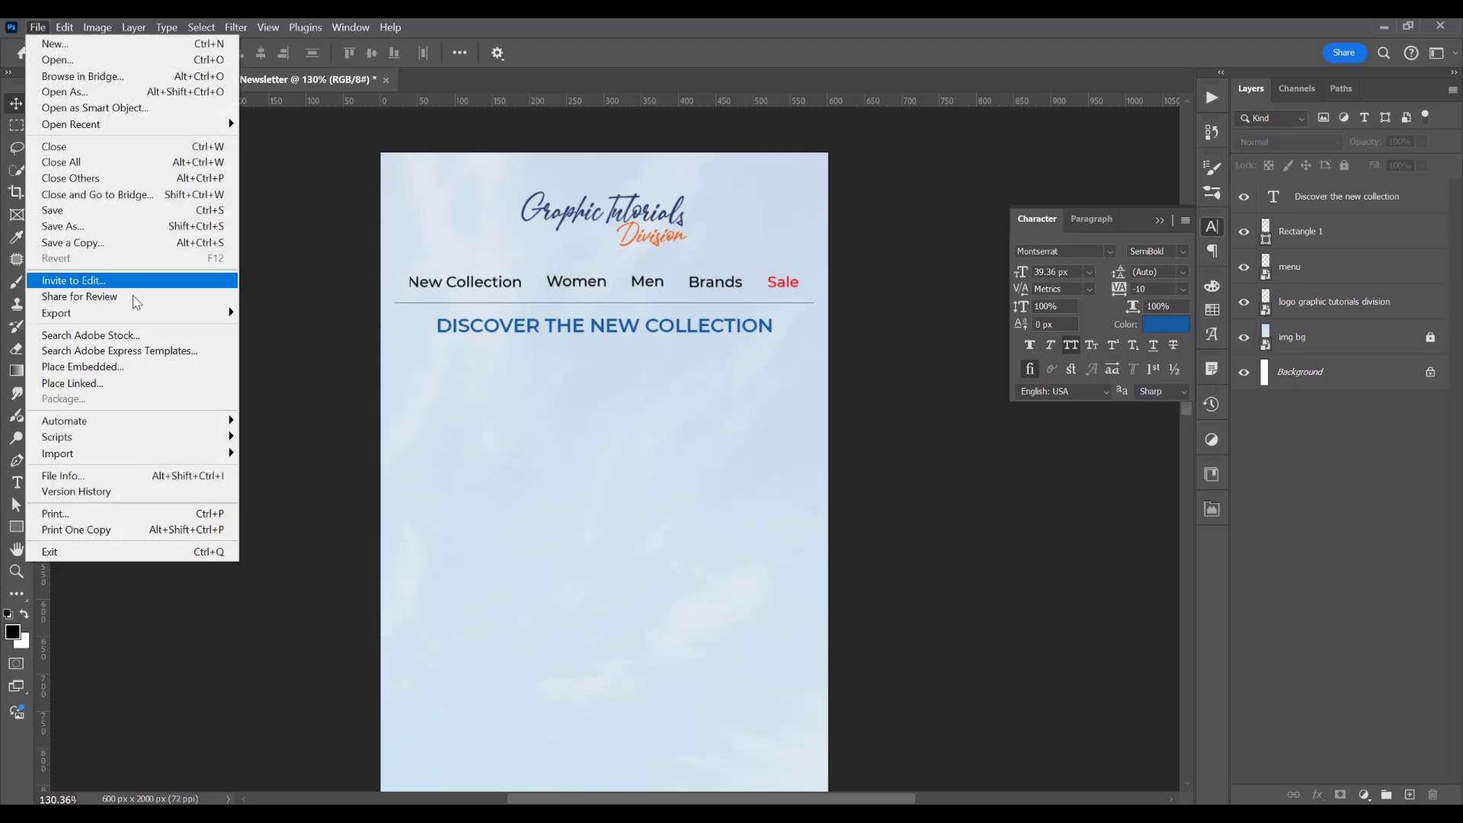
click(82, 367)
click(919, 639)
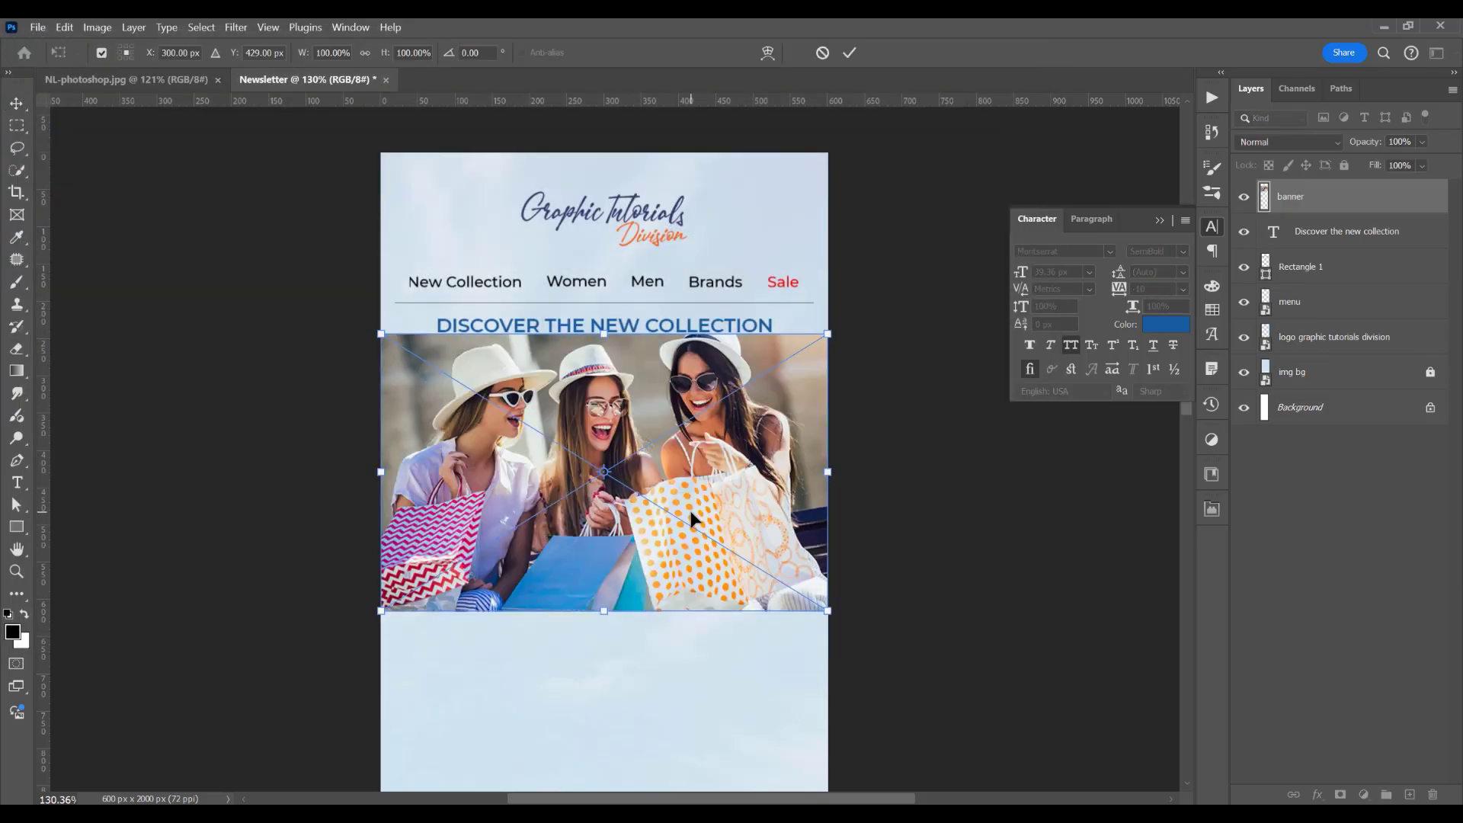
click(849, 52)
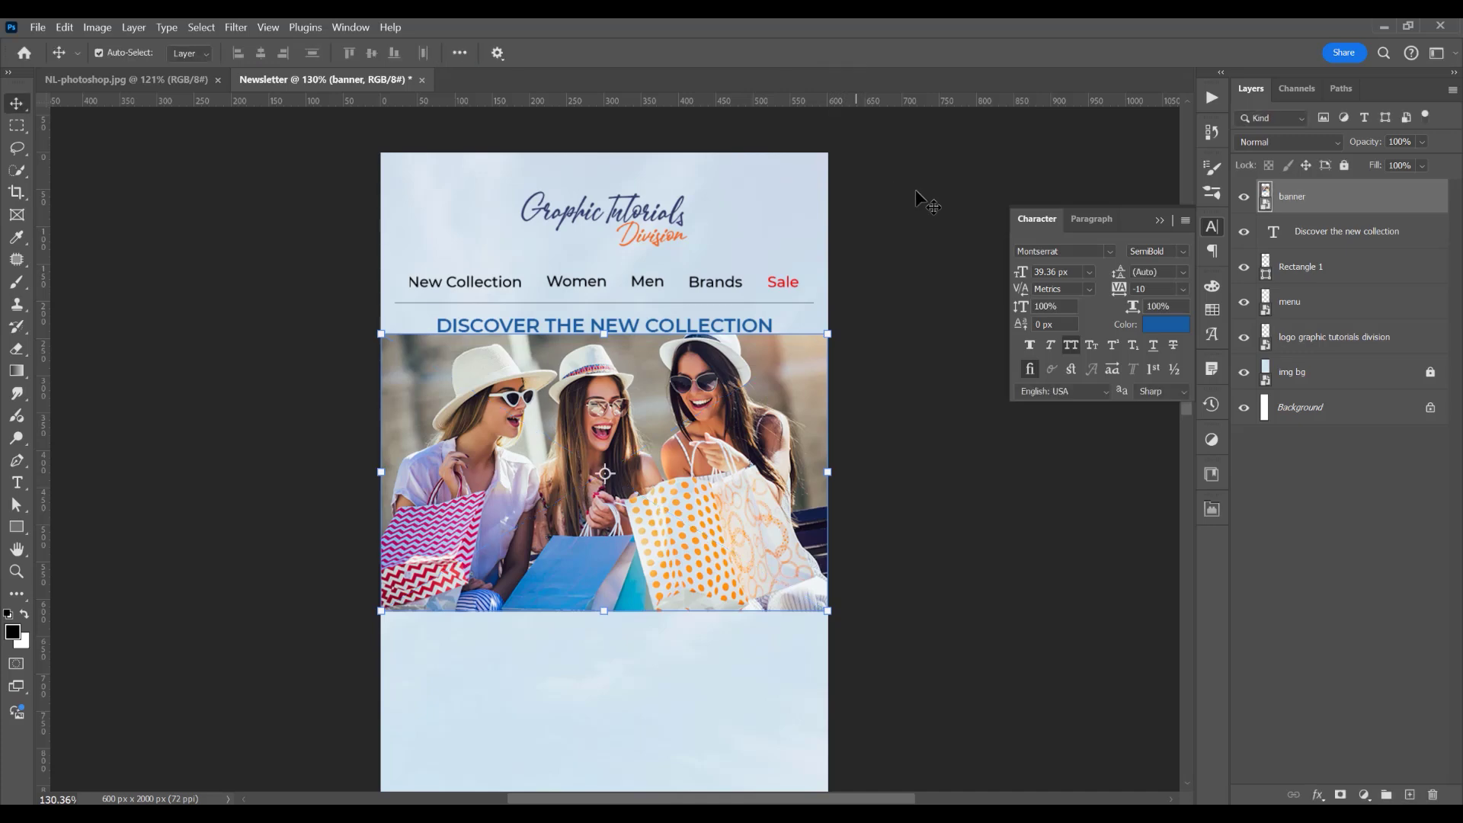
- Add a drop shadow to the banner with 48% opacity and 4 px distance, and clear the selection
scroll(632, 381, down, 3)
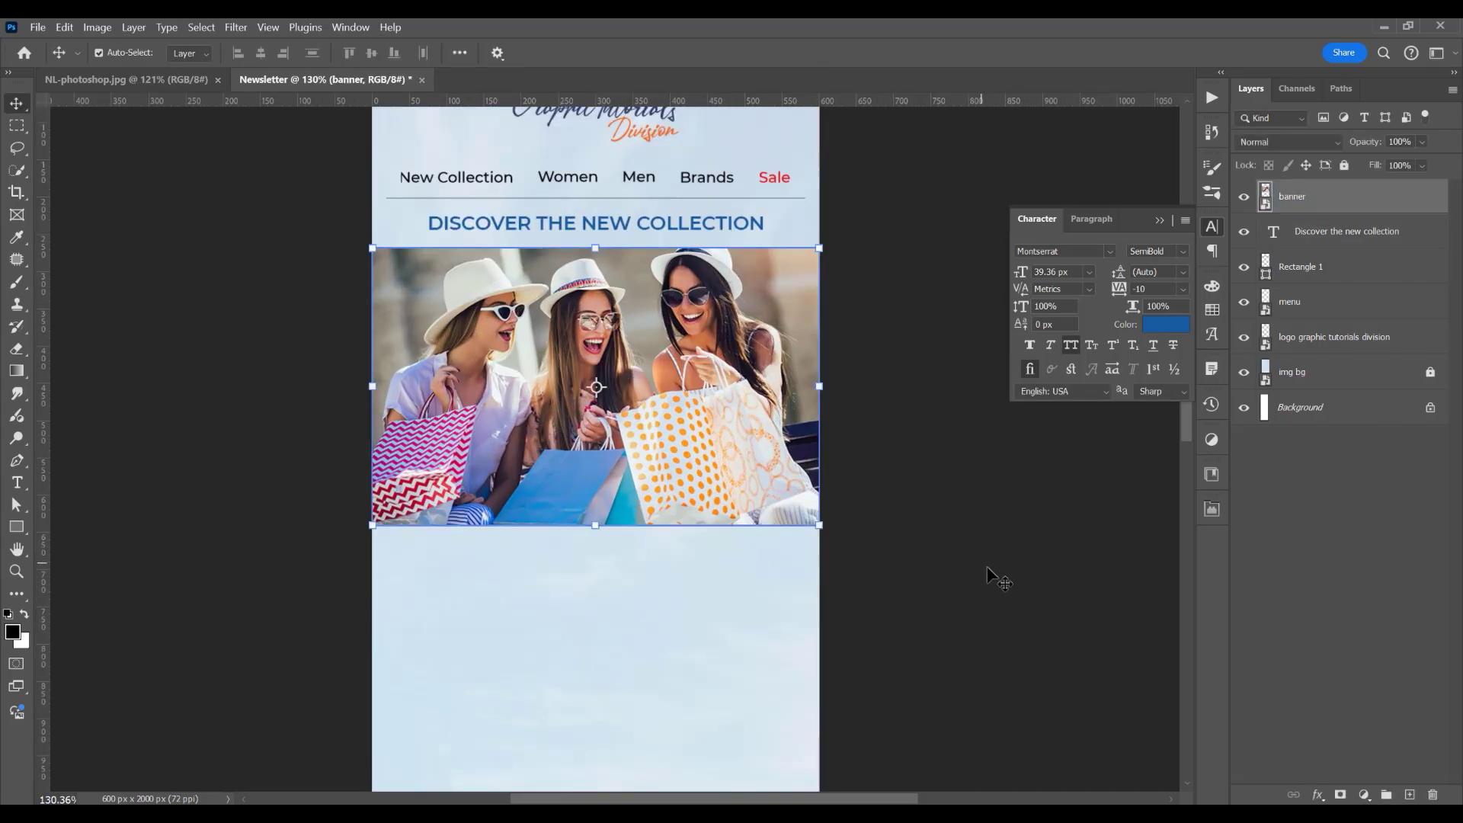
click(1317, 794)
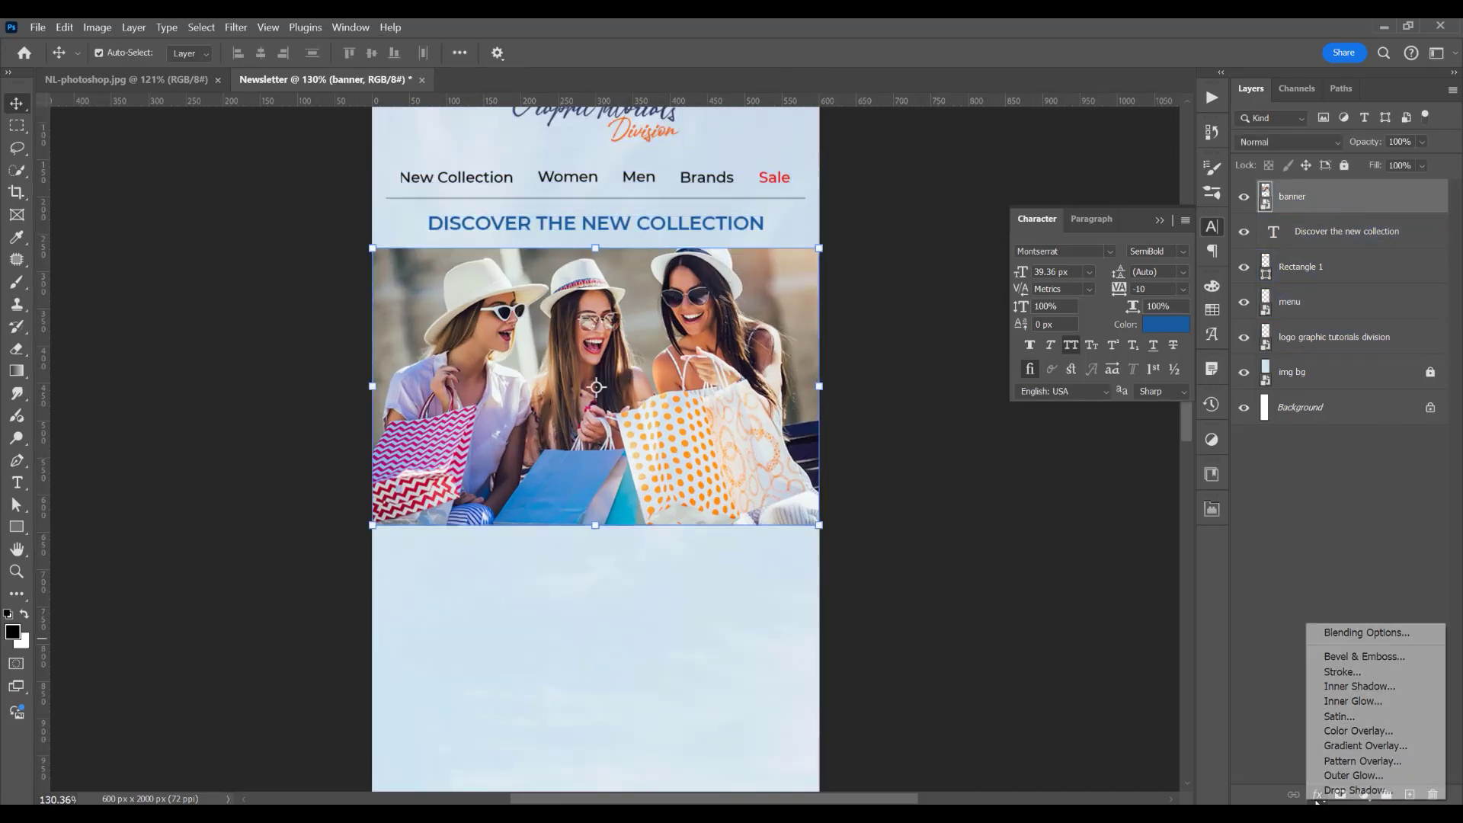
click(1352, 787)
drag(908, 275, 1008, 288)
text(48)
drag(1218, 450, 1197, 445)
text(4)
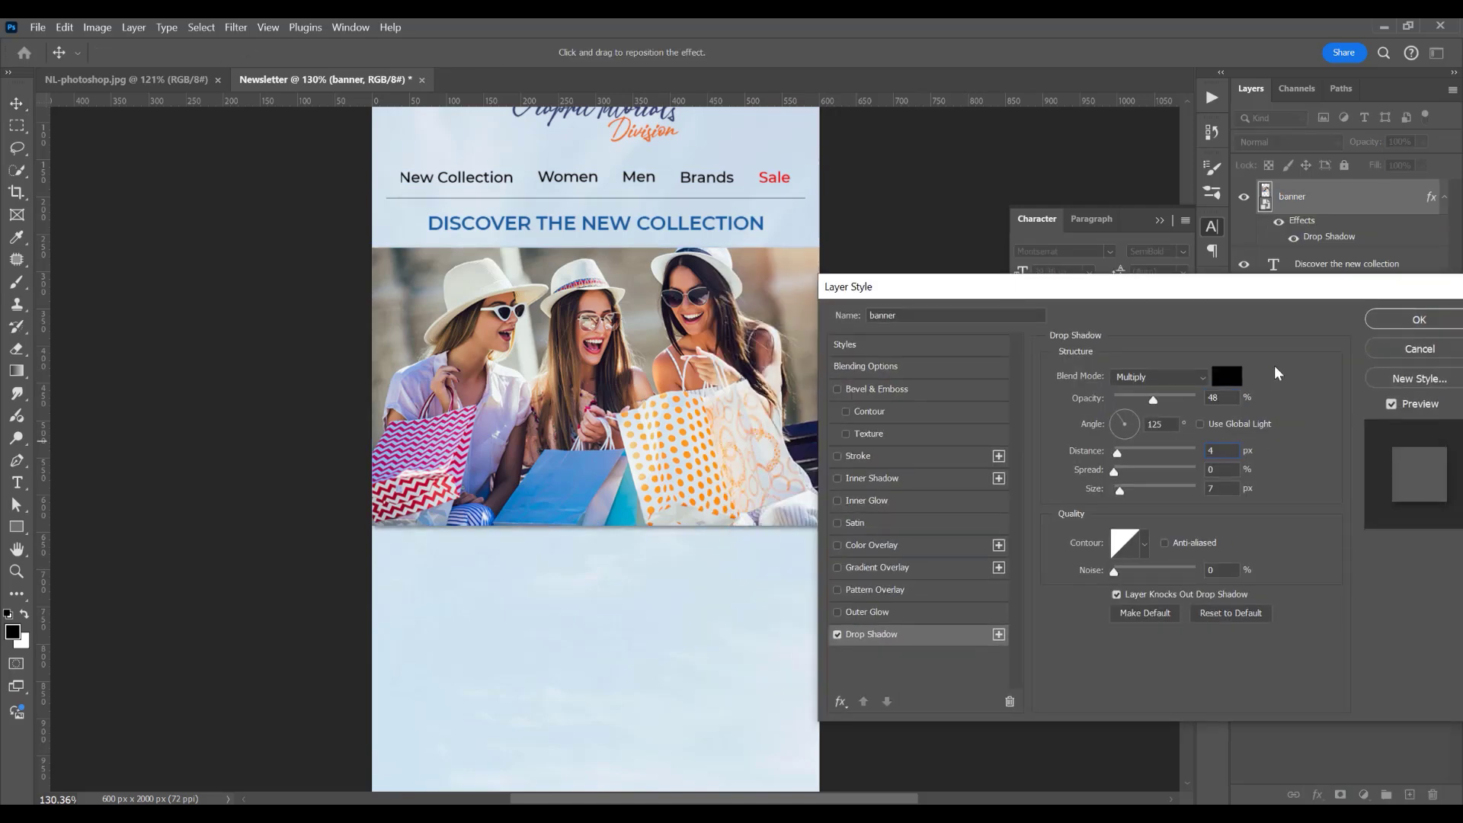
drag(1194, 290, 1205, 287)
click(1428, 317)
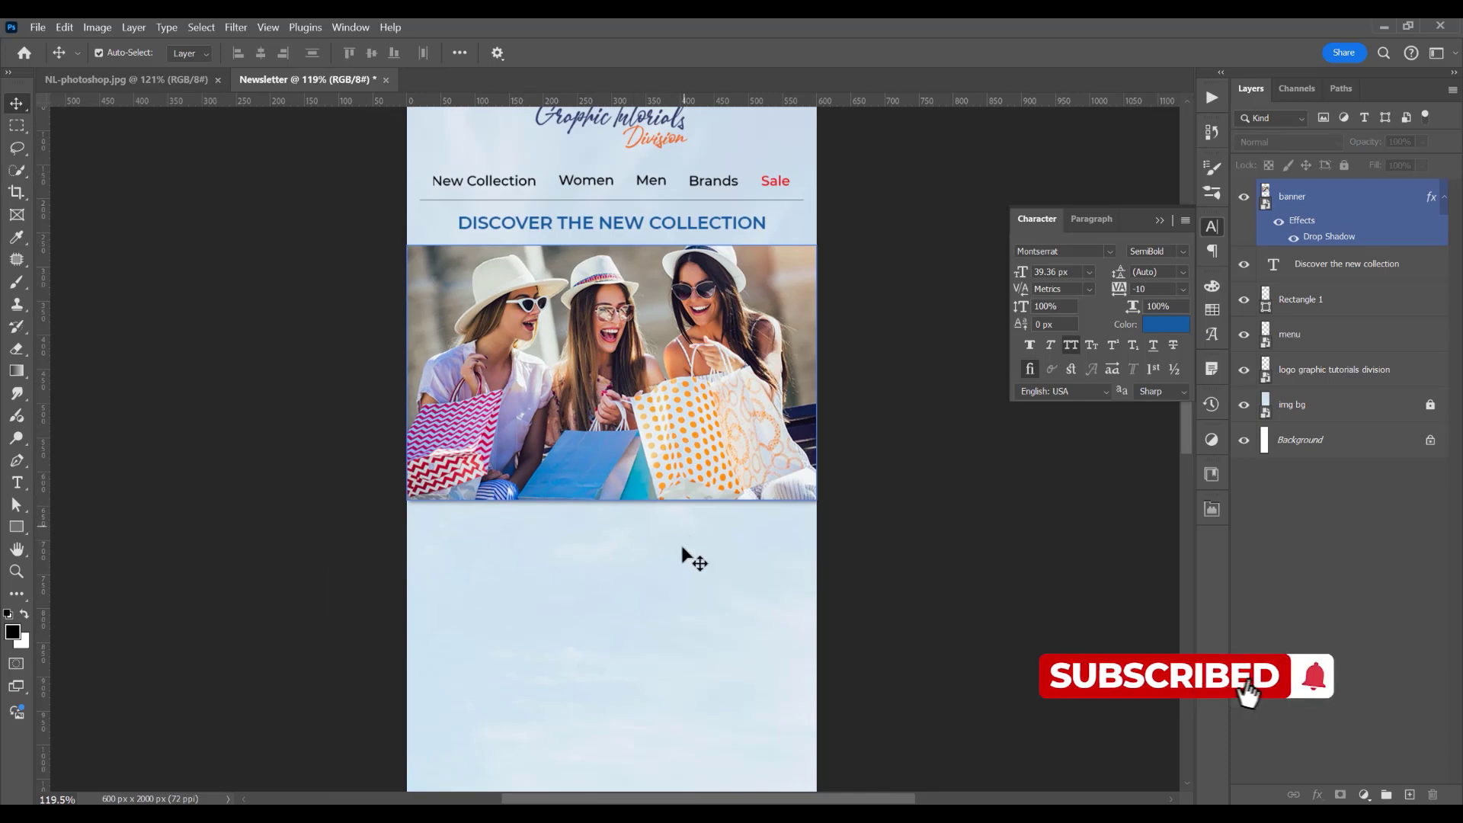
click(630, 535)
- Draw a rectangle centred beneath the banner and set its size to 150 px wide by 35 px high
scroll(609, 538, up, 2)
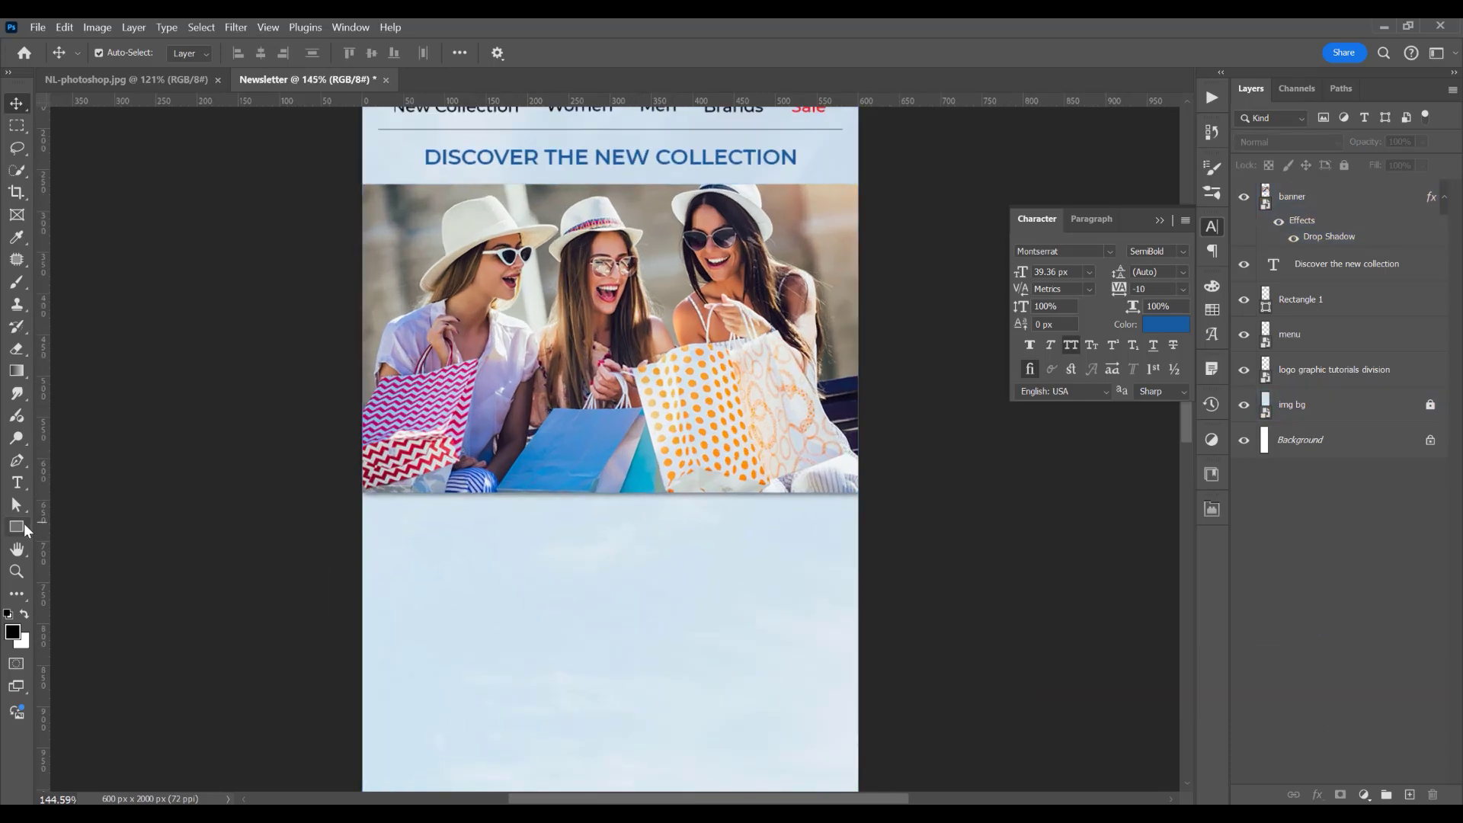
drag(24, 523, 76, 524)
drag(76, 524, 76, 524)
click(1021, 469)
key(shift+Up)
key(shift+Up)
key(shift+Up)
key(shift+Up)
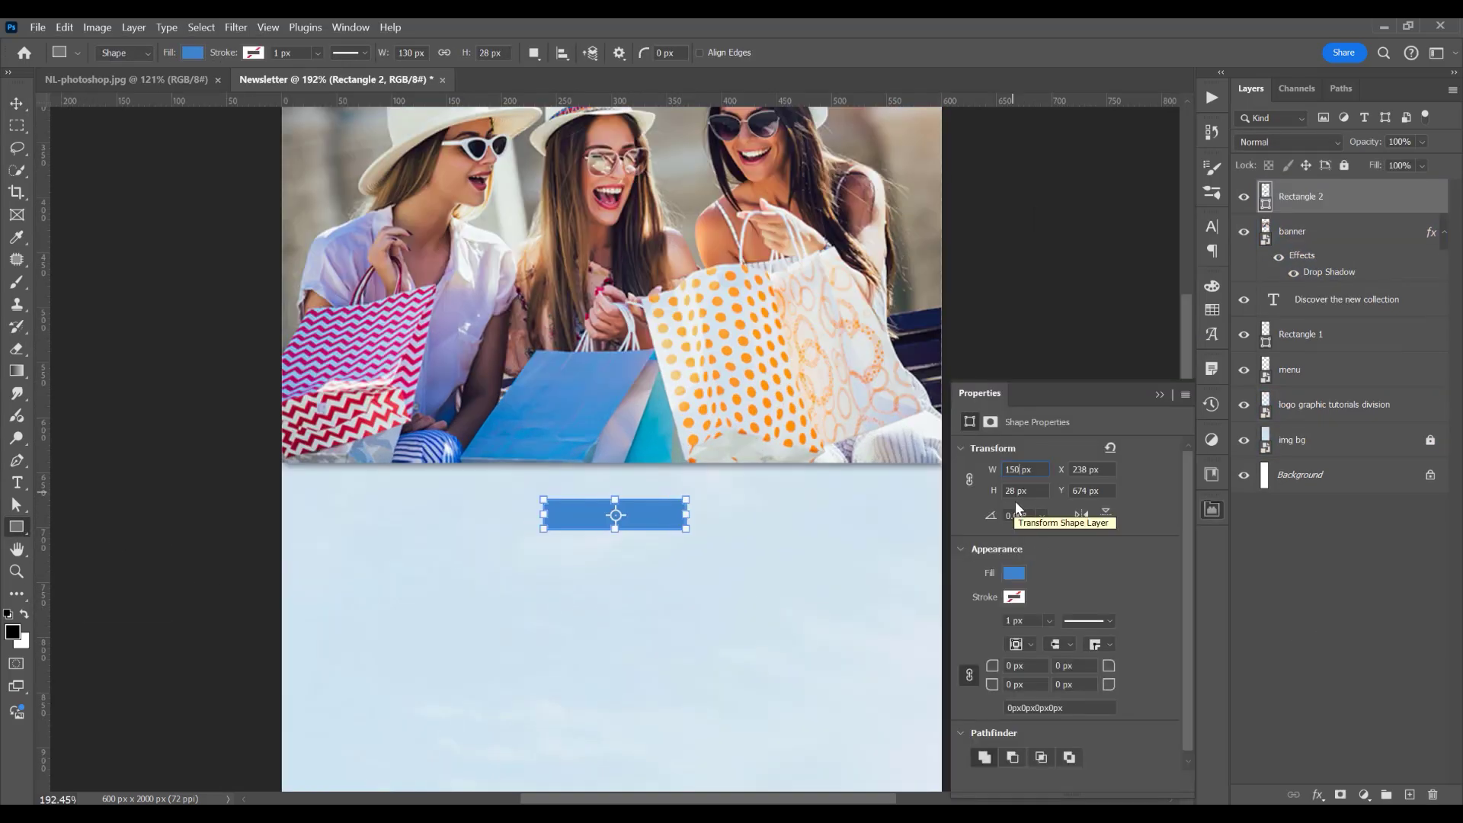
key(Tab)
text(35)
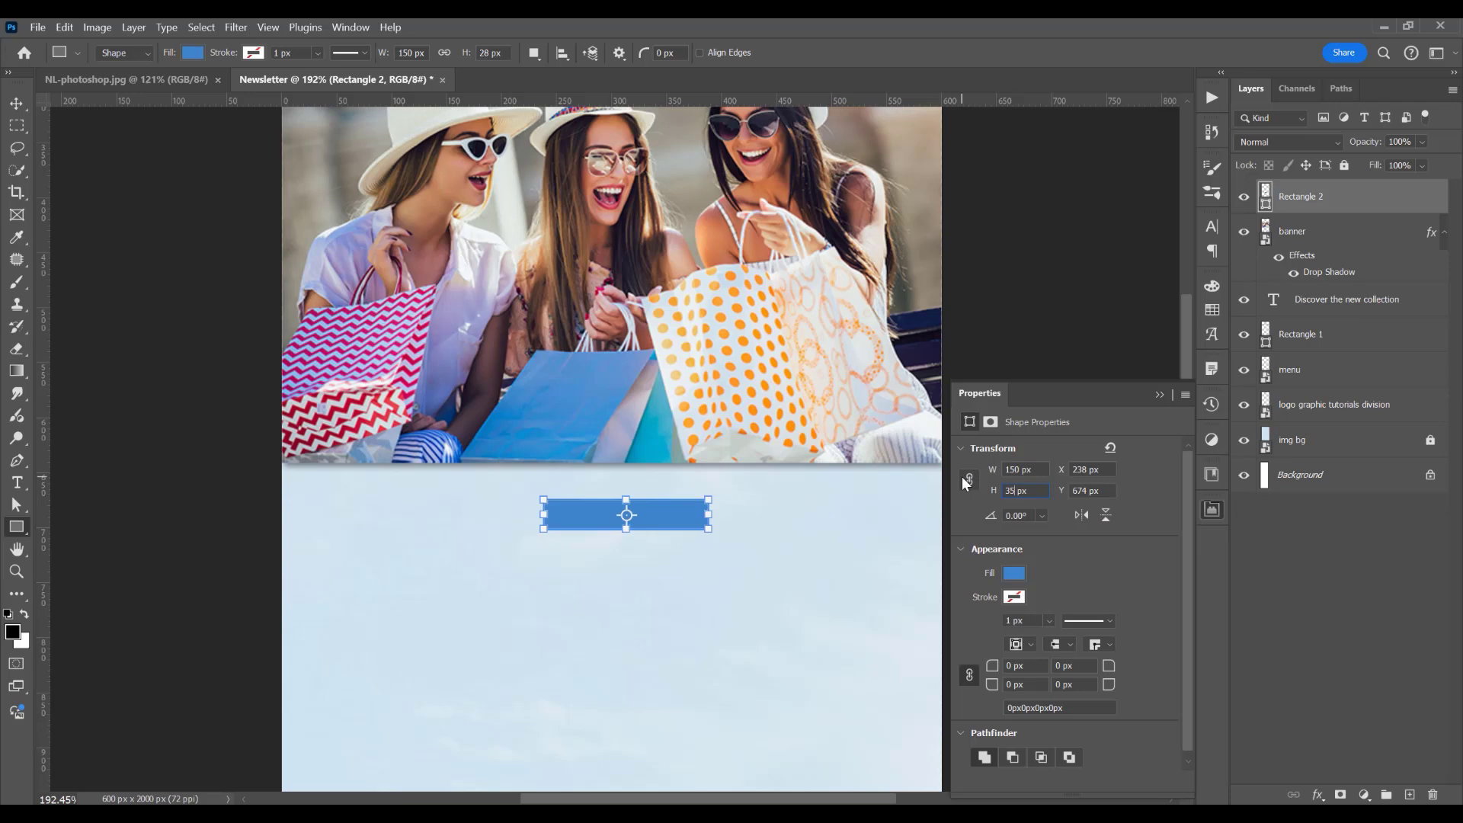
key(Return)
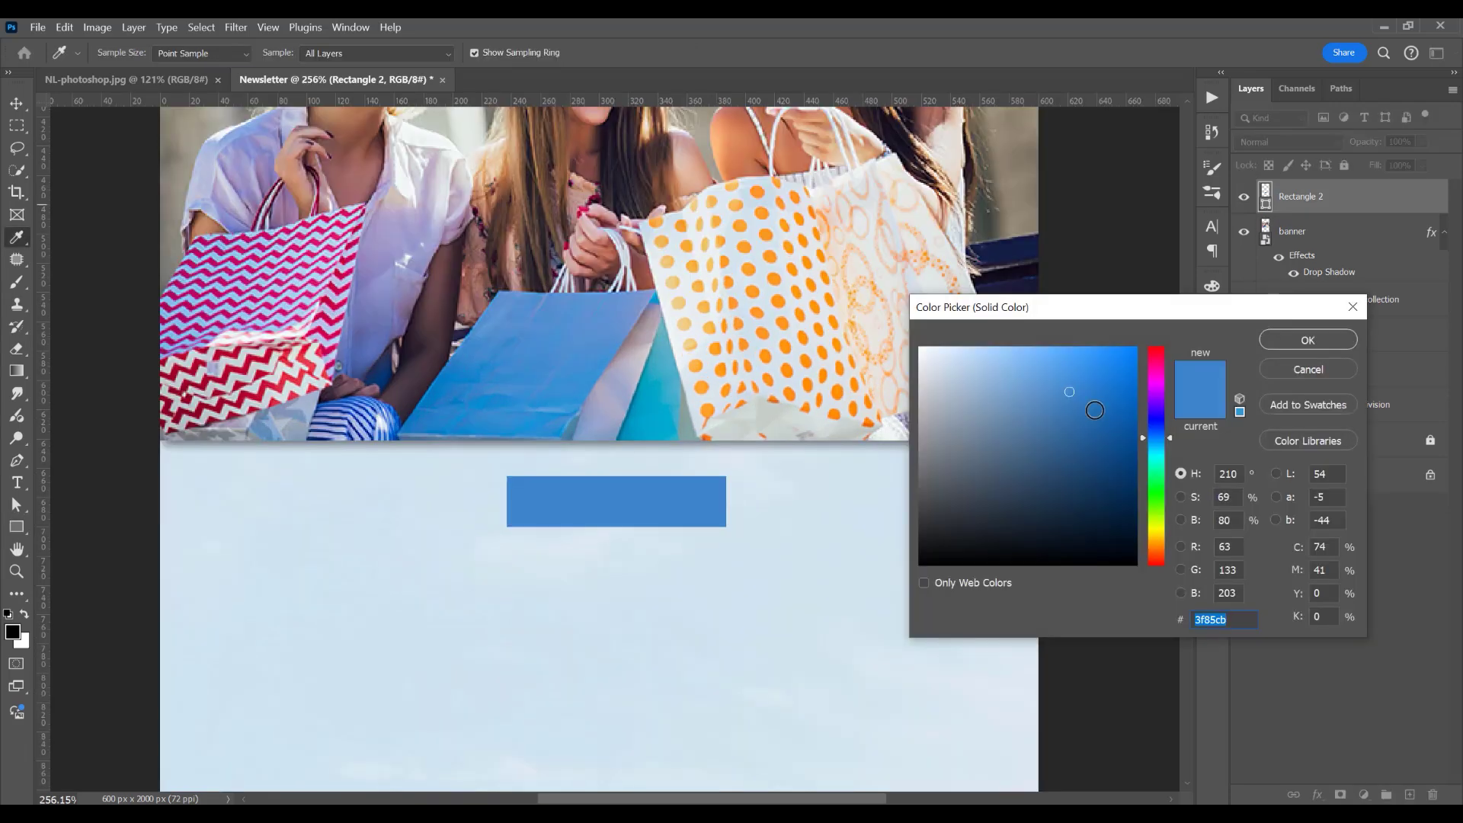
- Change the rectangle's fill to white (ffffff) and rename its layer "button"
drag(939, 362, 874, 305)
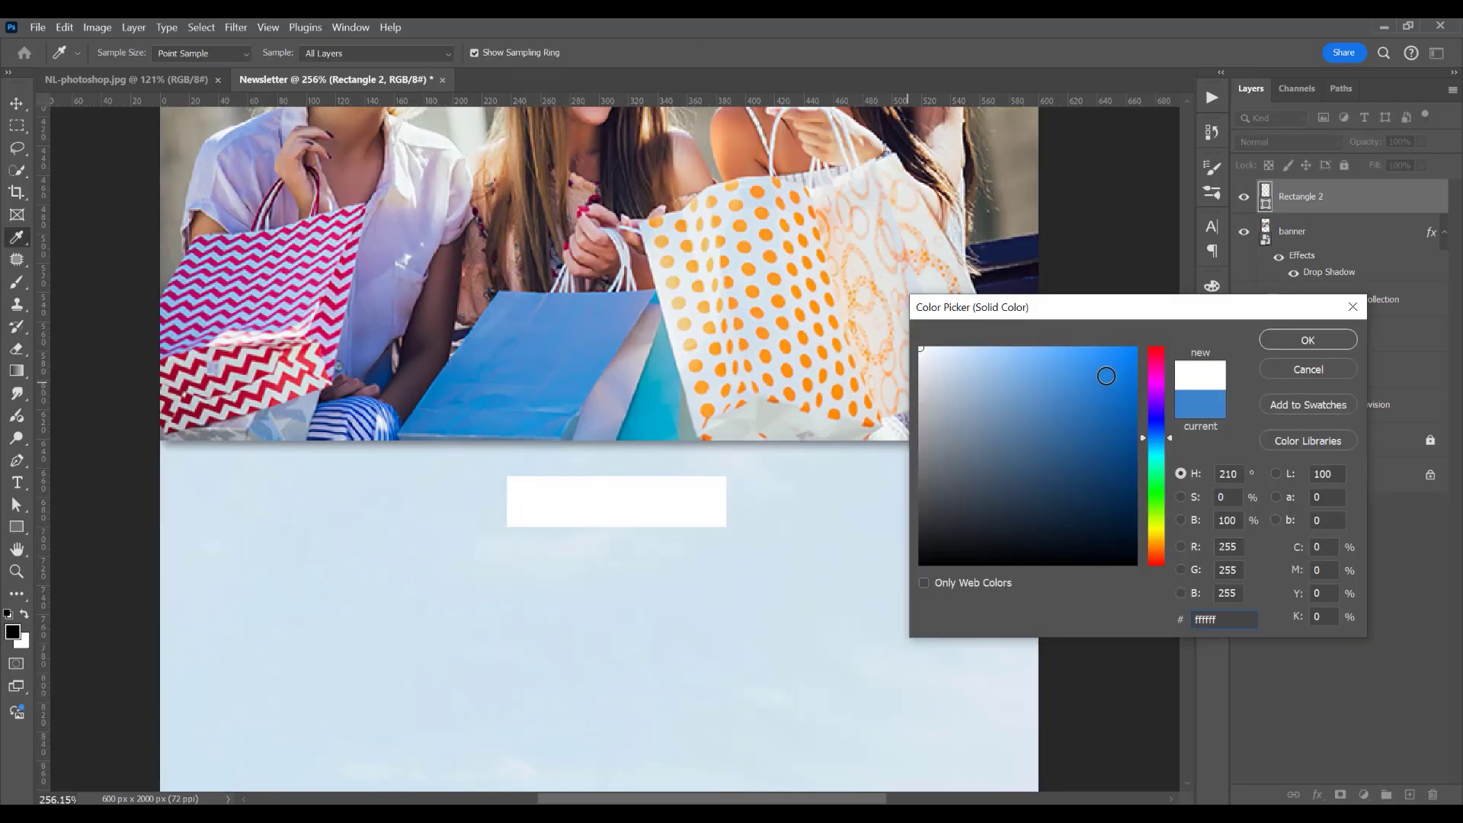
click(1307, 340)
double_click(1299, 196)
text(button)
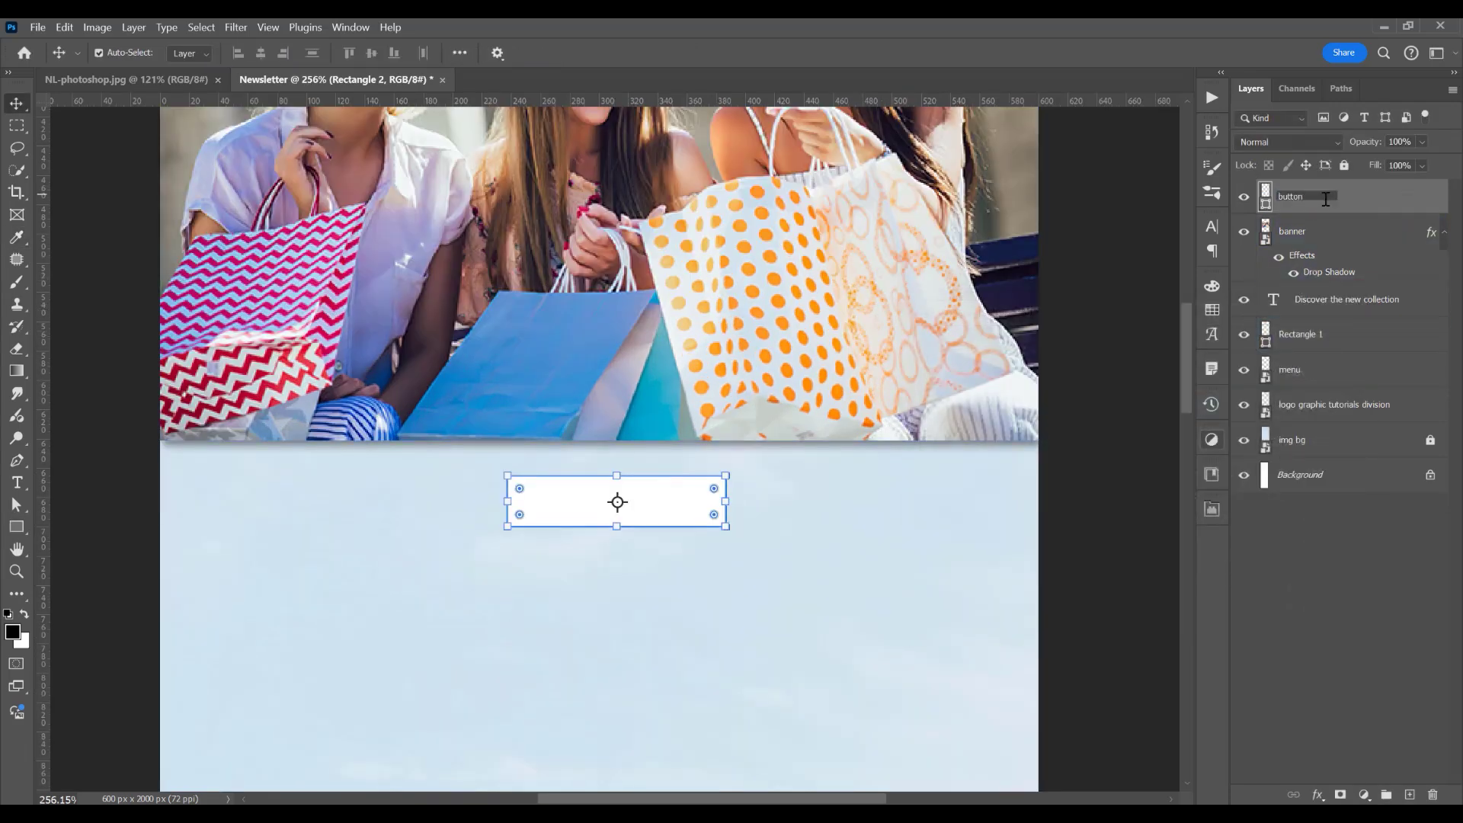
key(Return)
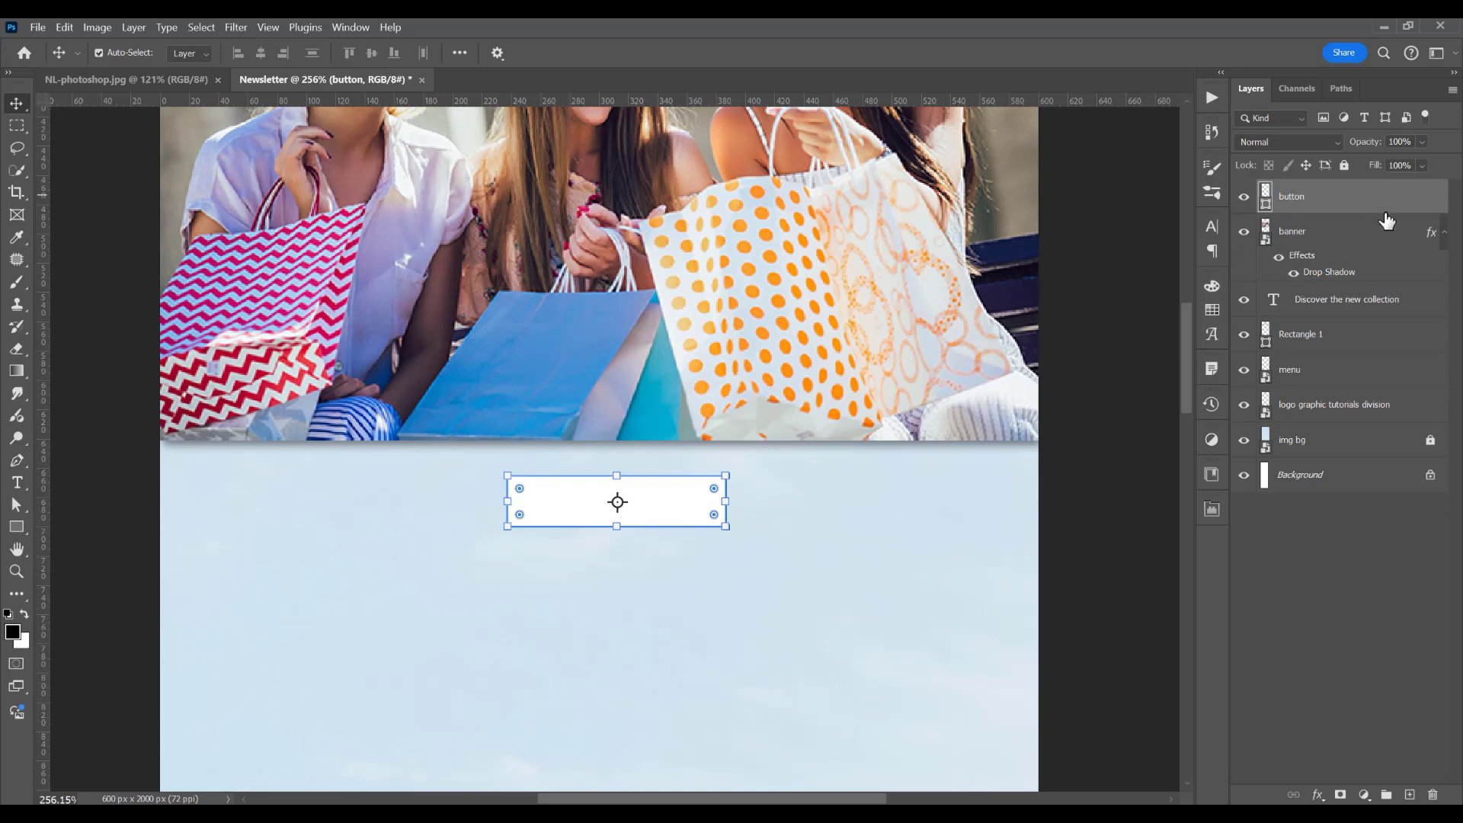
- Add Bevel & Emboss and a 1 px blue outside stroke at 75% opacity to the button layer
double_click(1387, 221)
click(847, 386)
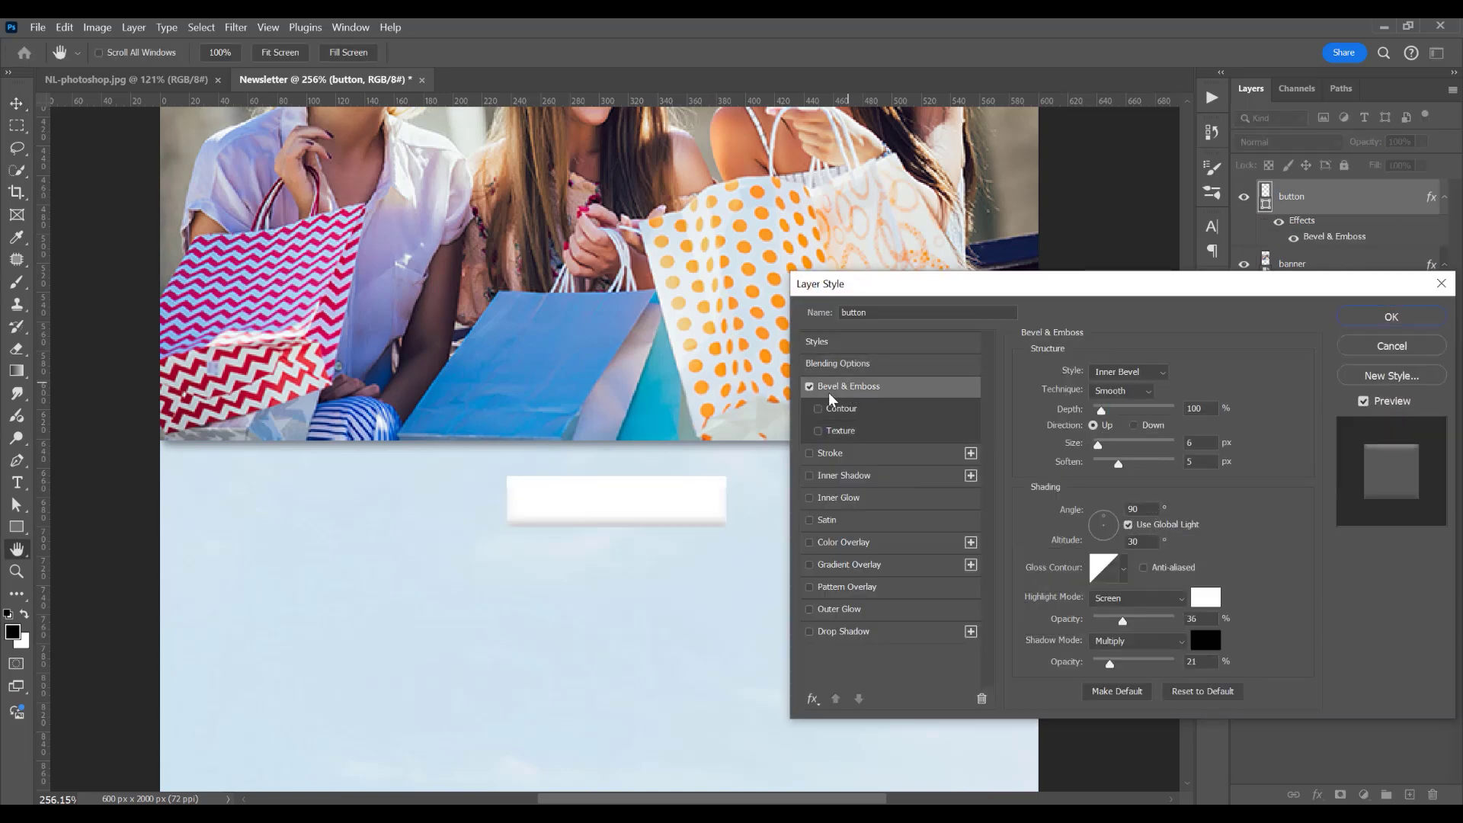
drag(1033, 288, 1017, 249)
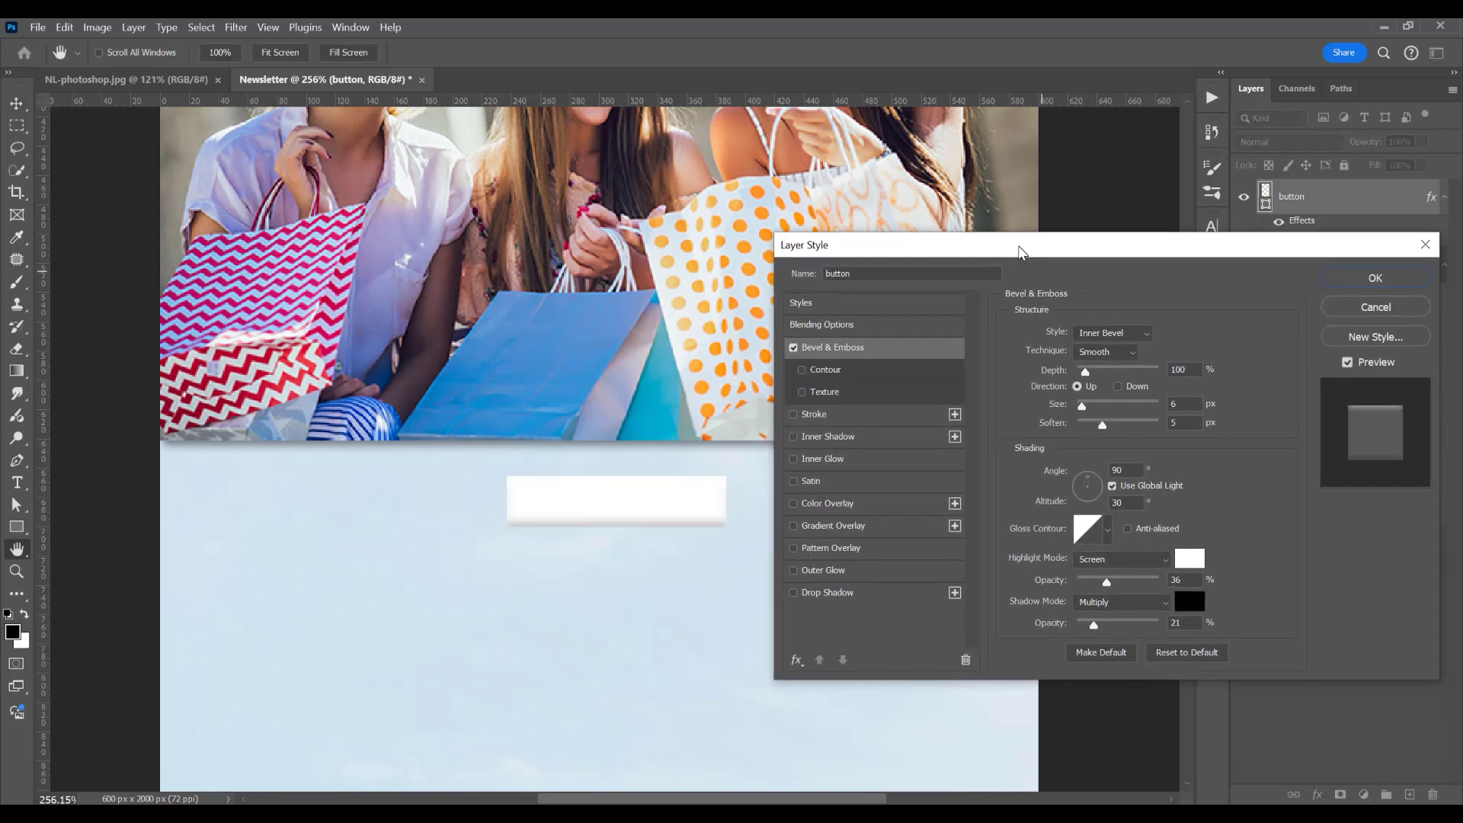
click(820, 417)
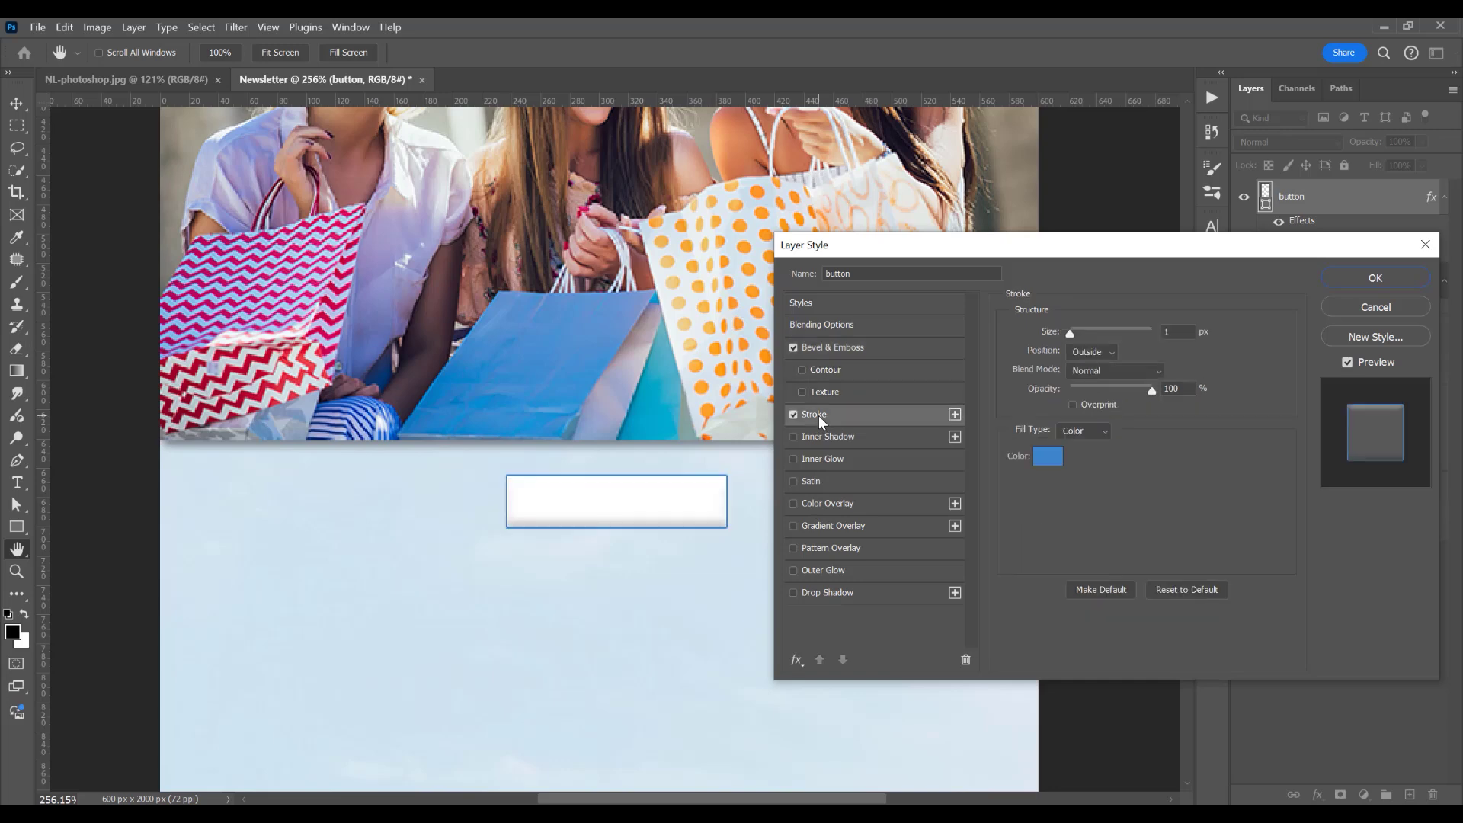
drag(1151, 390, 1131, 395)
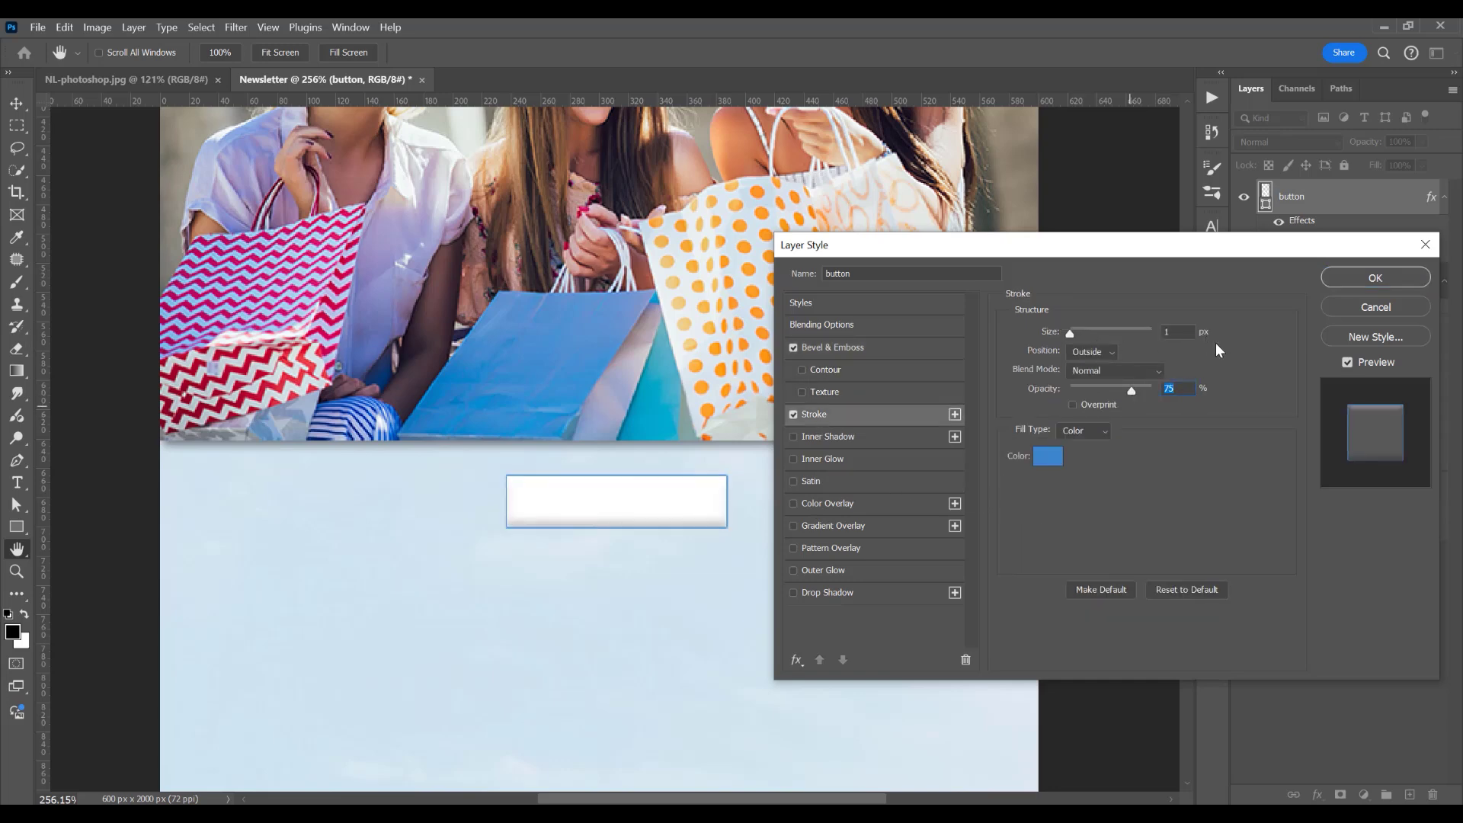
- Add a drop shadow to the button layer and apply the layer effects
click(833, 595)
drag(1174, 414, 1138, 455)
text(22)
key(Return)
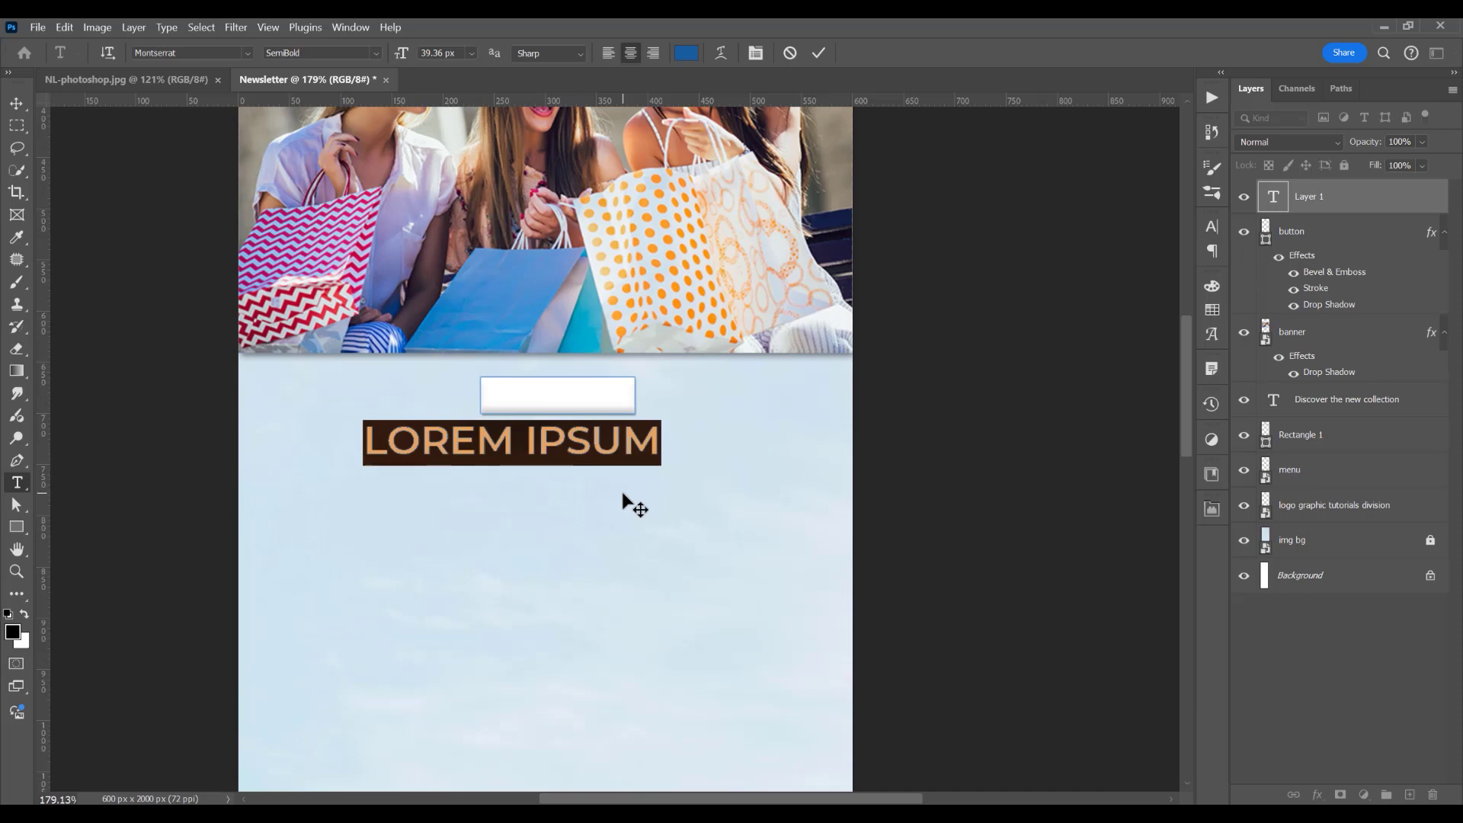
- Add the text "Shop Now" below the button, turn off All Caps and set the font style to Medium
text(SHOP NOW)
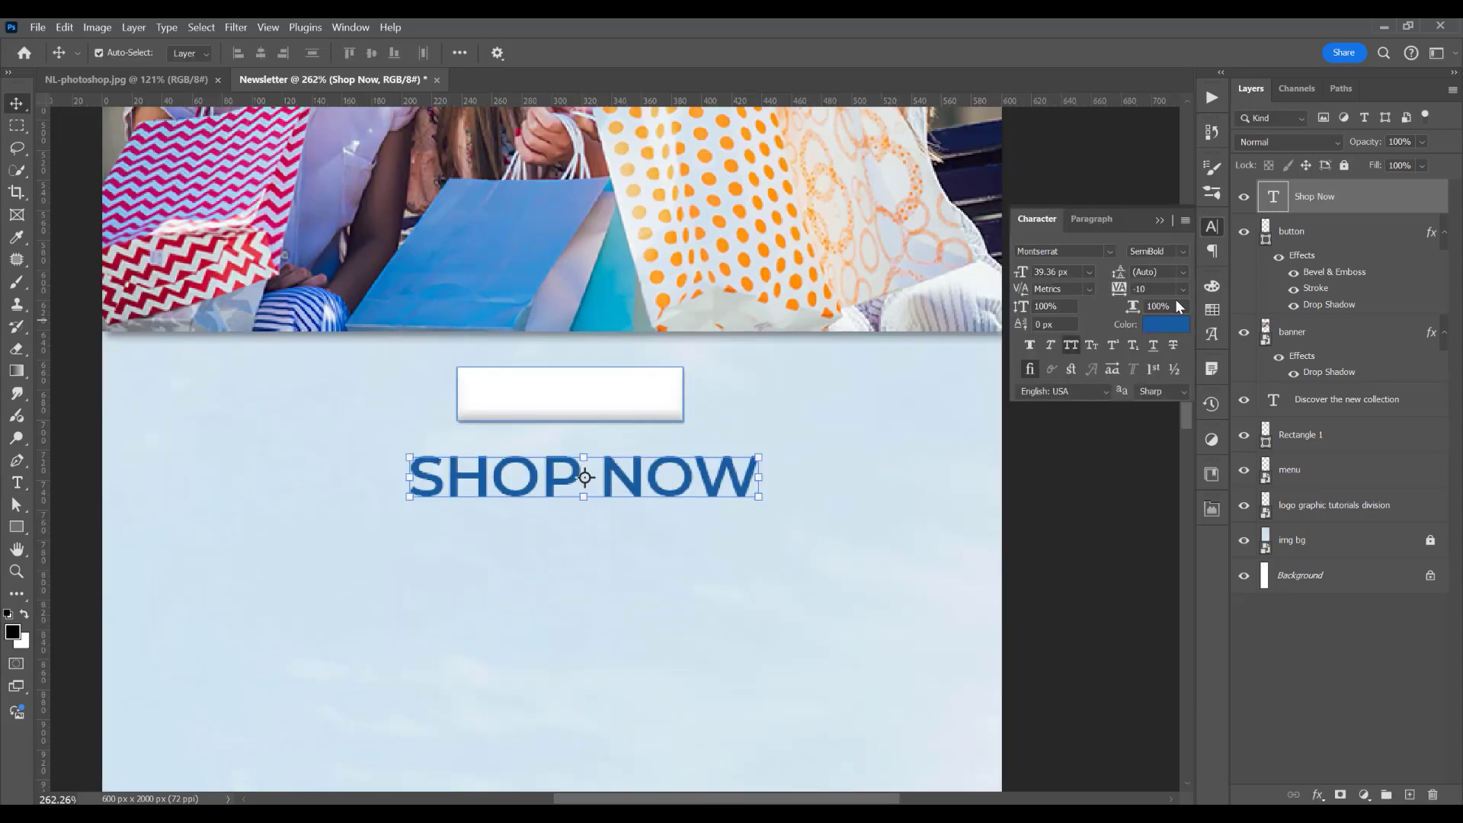
click(1073, 345)
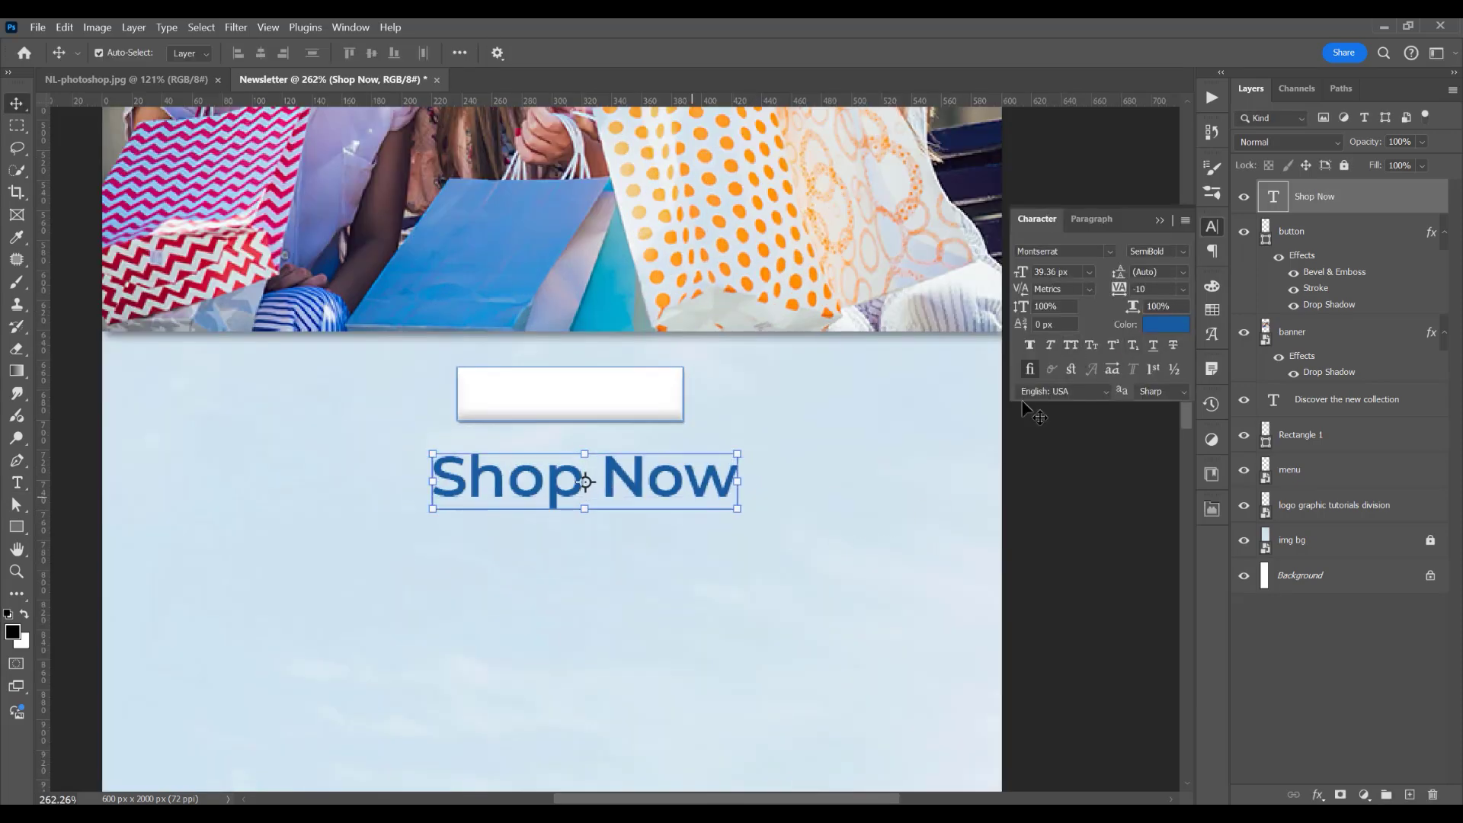
click(1183, 252)
click(1191, 379)
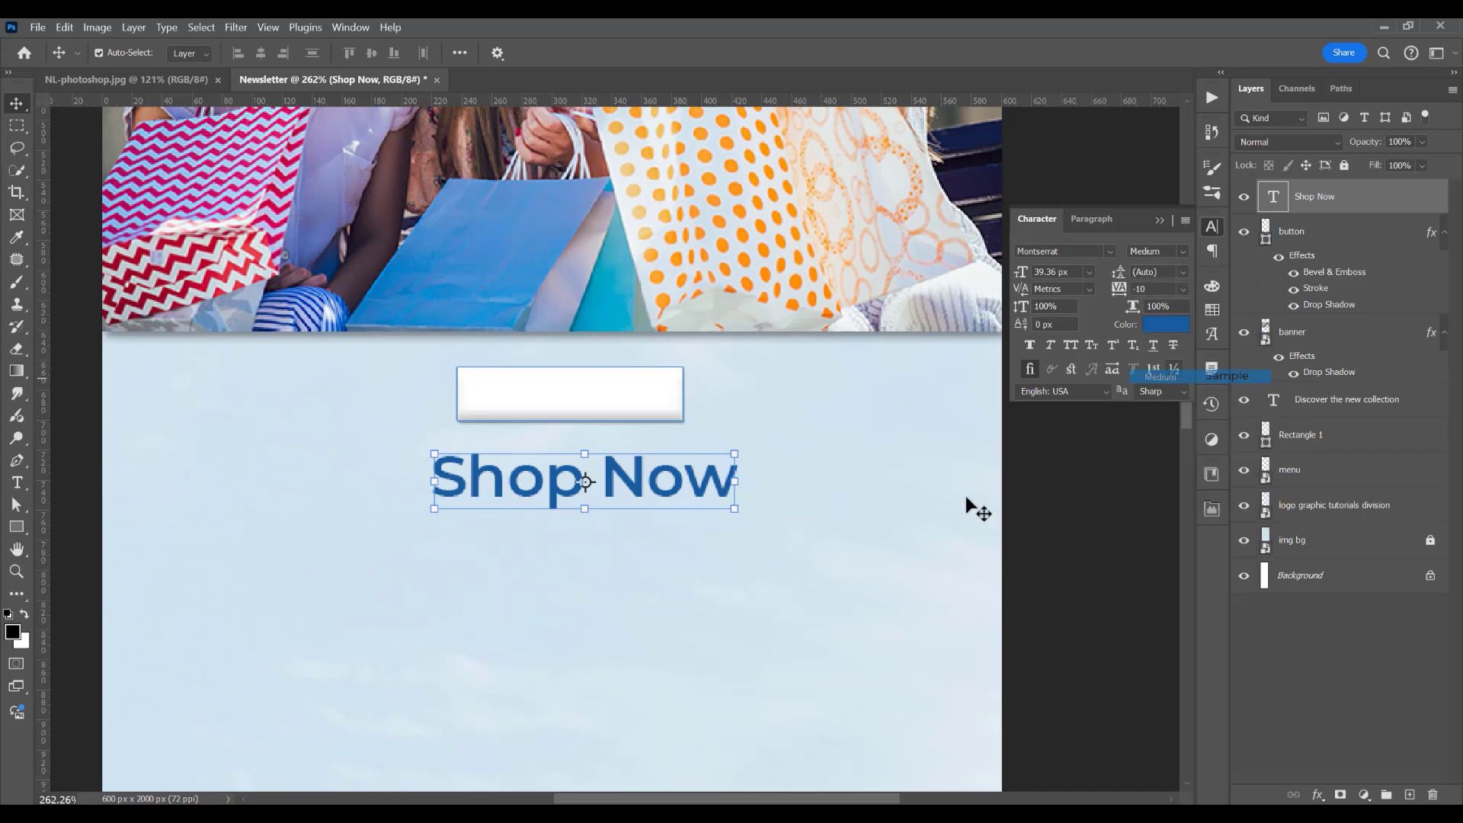
- Scale the "Shop Now" text down to 20 px, centre it on the white button and link the two layers
key(ctrl+t)
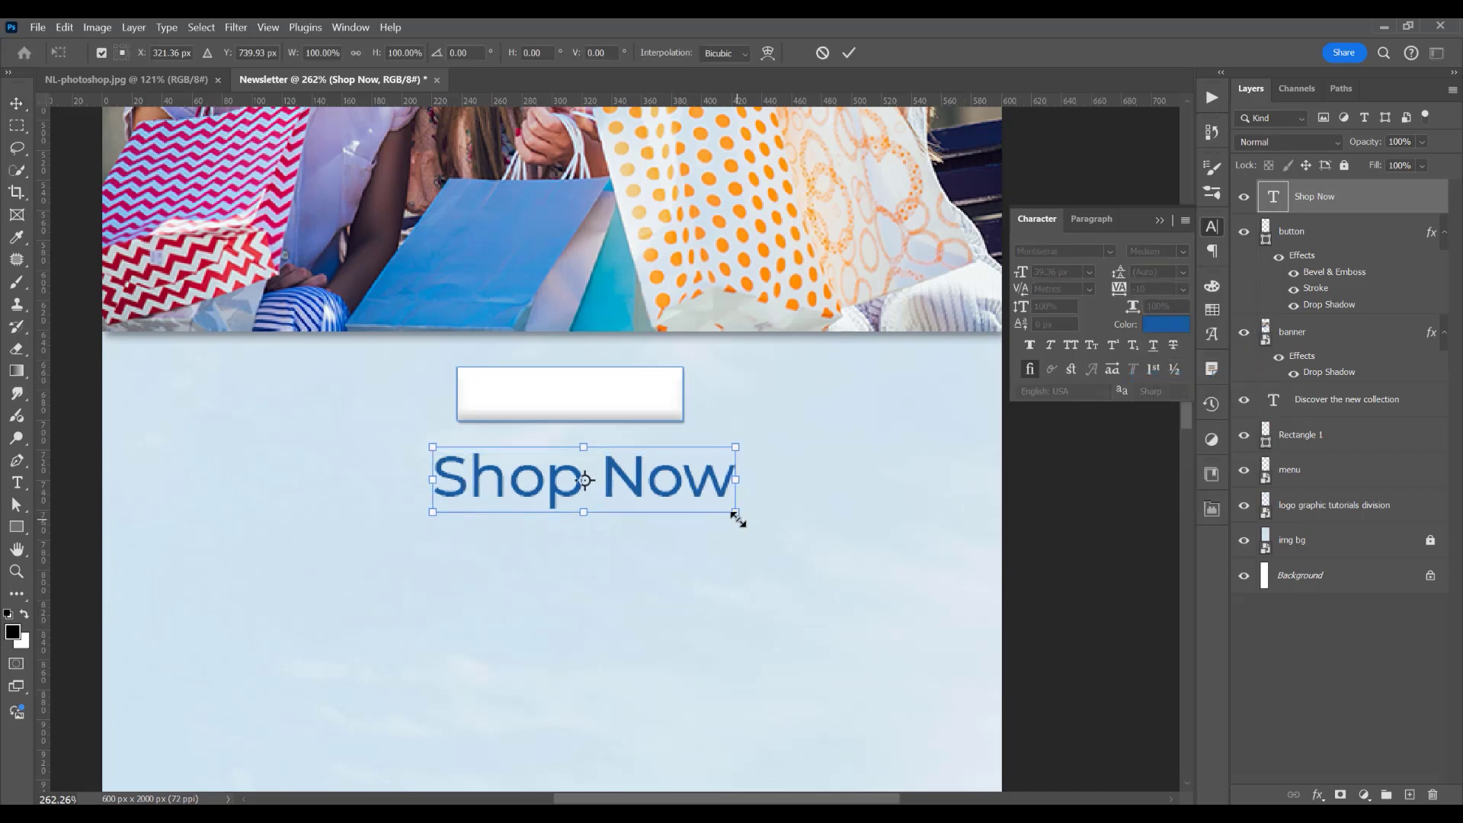
drag(736, 518, 669, 502)
click(848, 52)
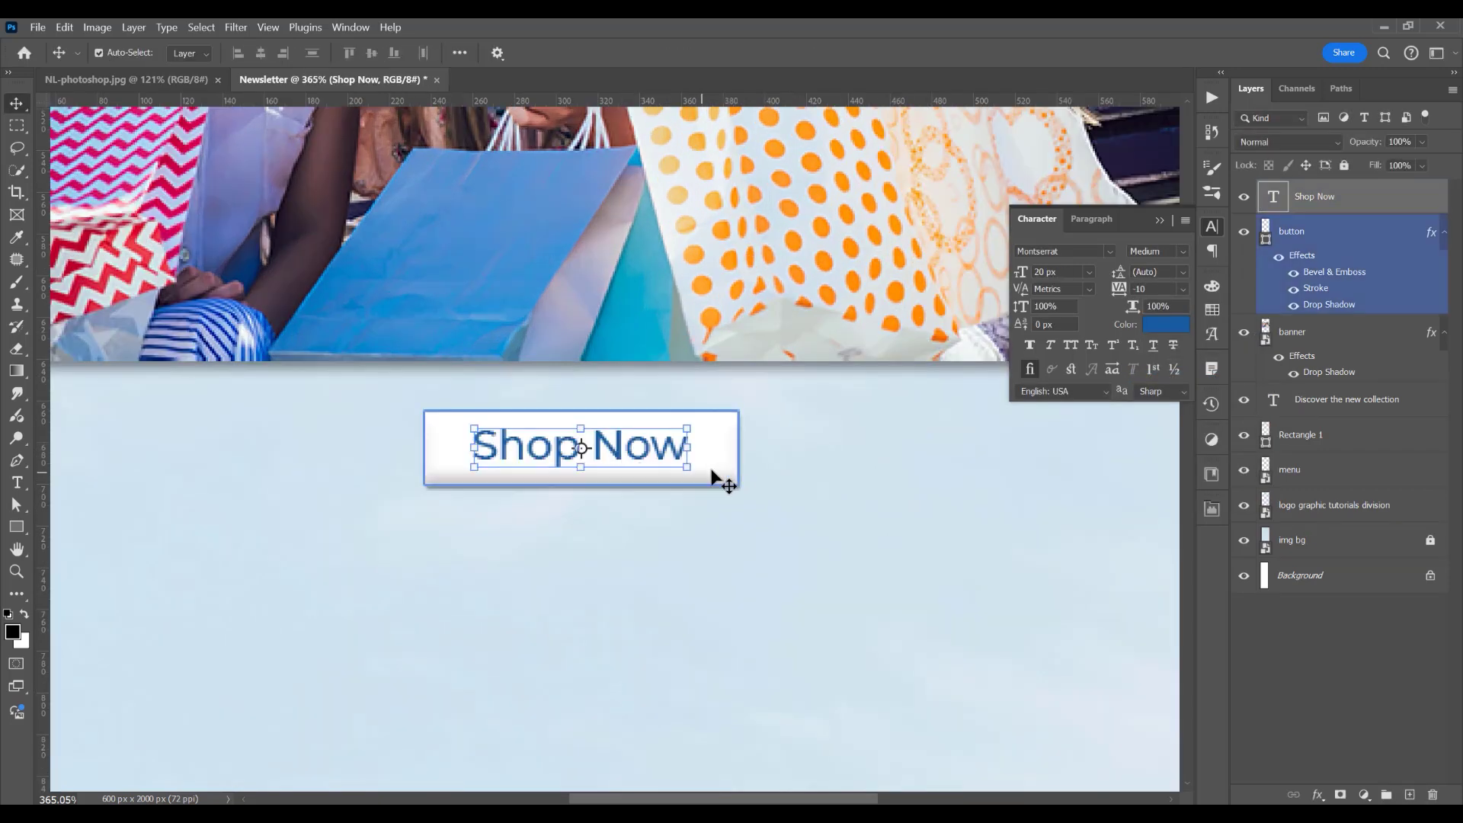
shift+click(724, 474)
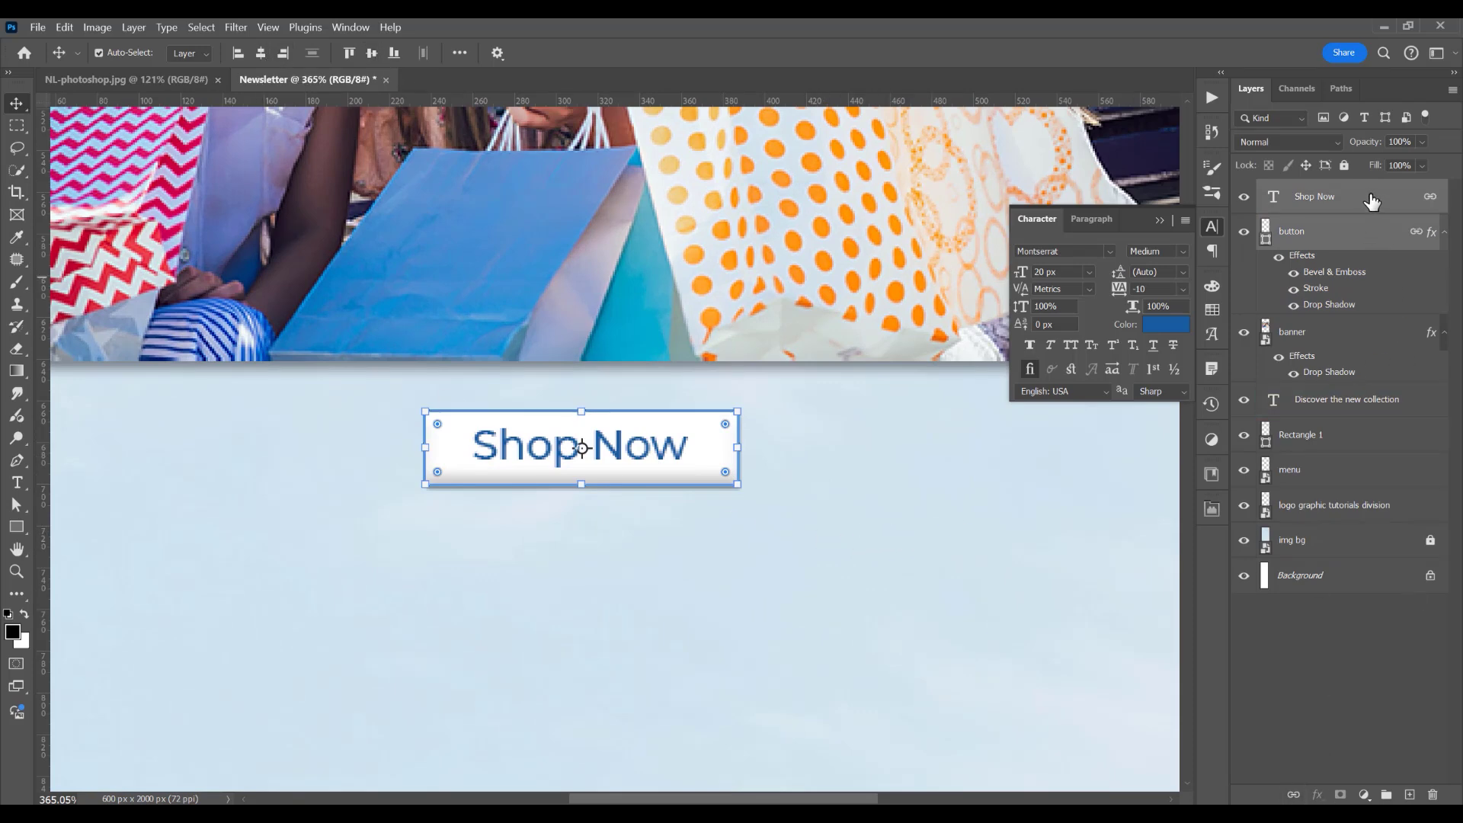
click(1160, 220)
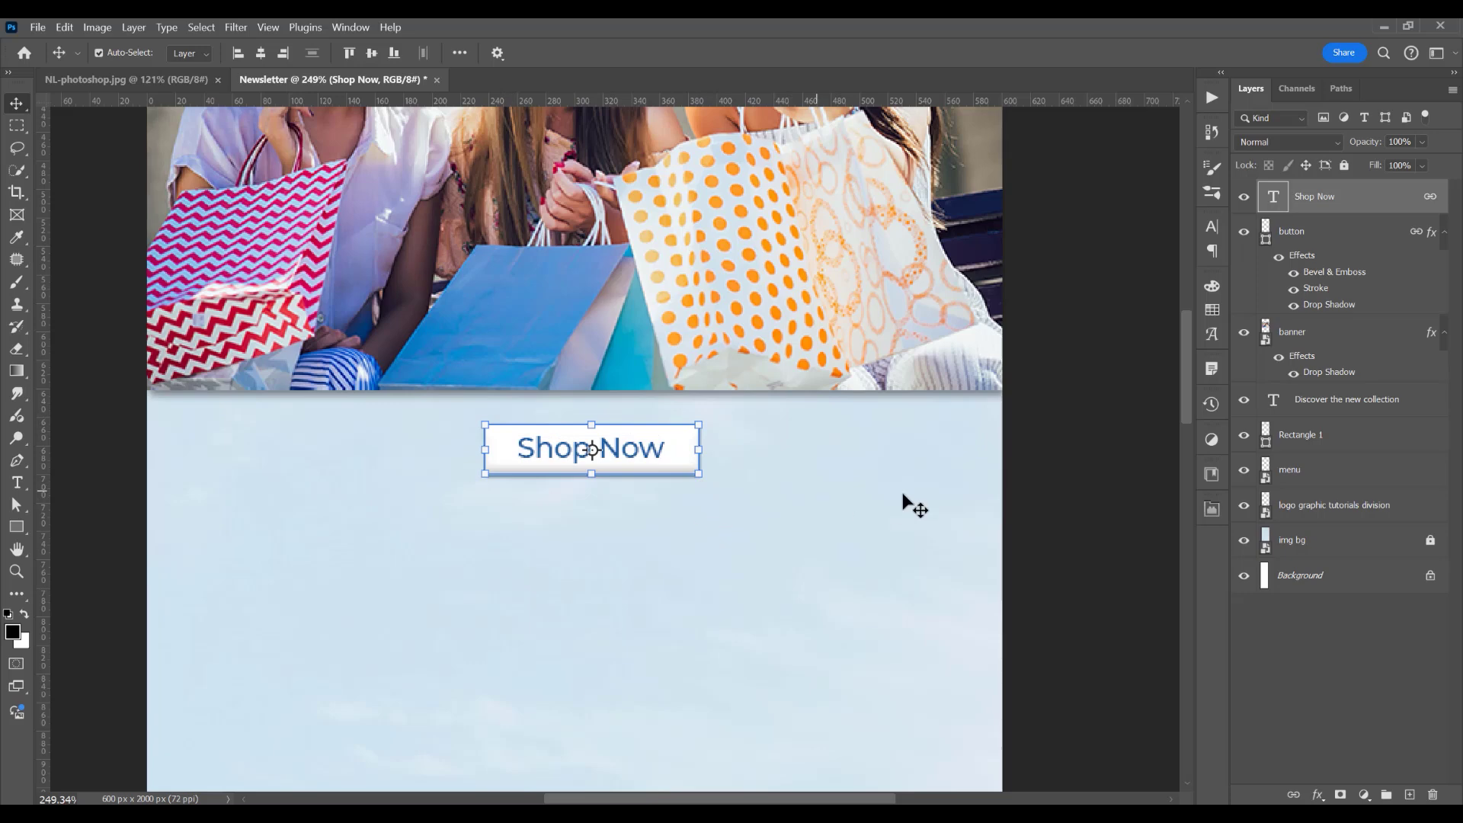
- Group the "Shop Now" text and button layers and name the group "Shop now"
shift+click(1356, 223)
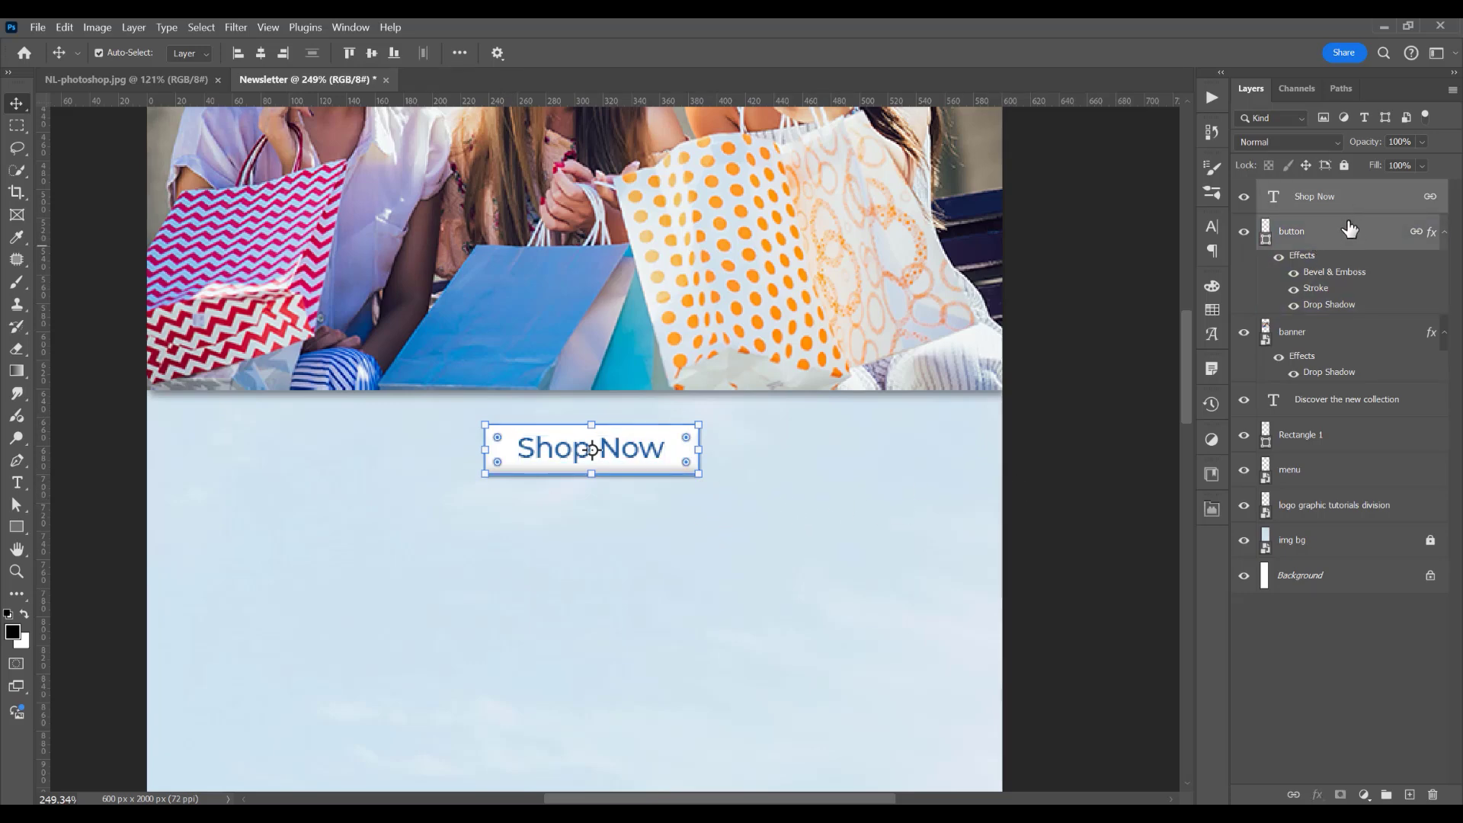
key(ctrl+g)
double_click(1309, 190)
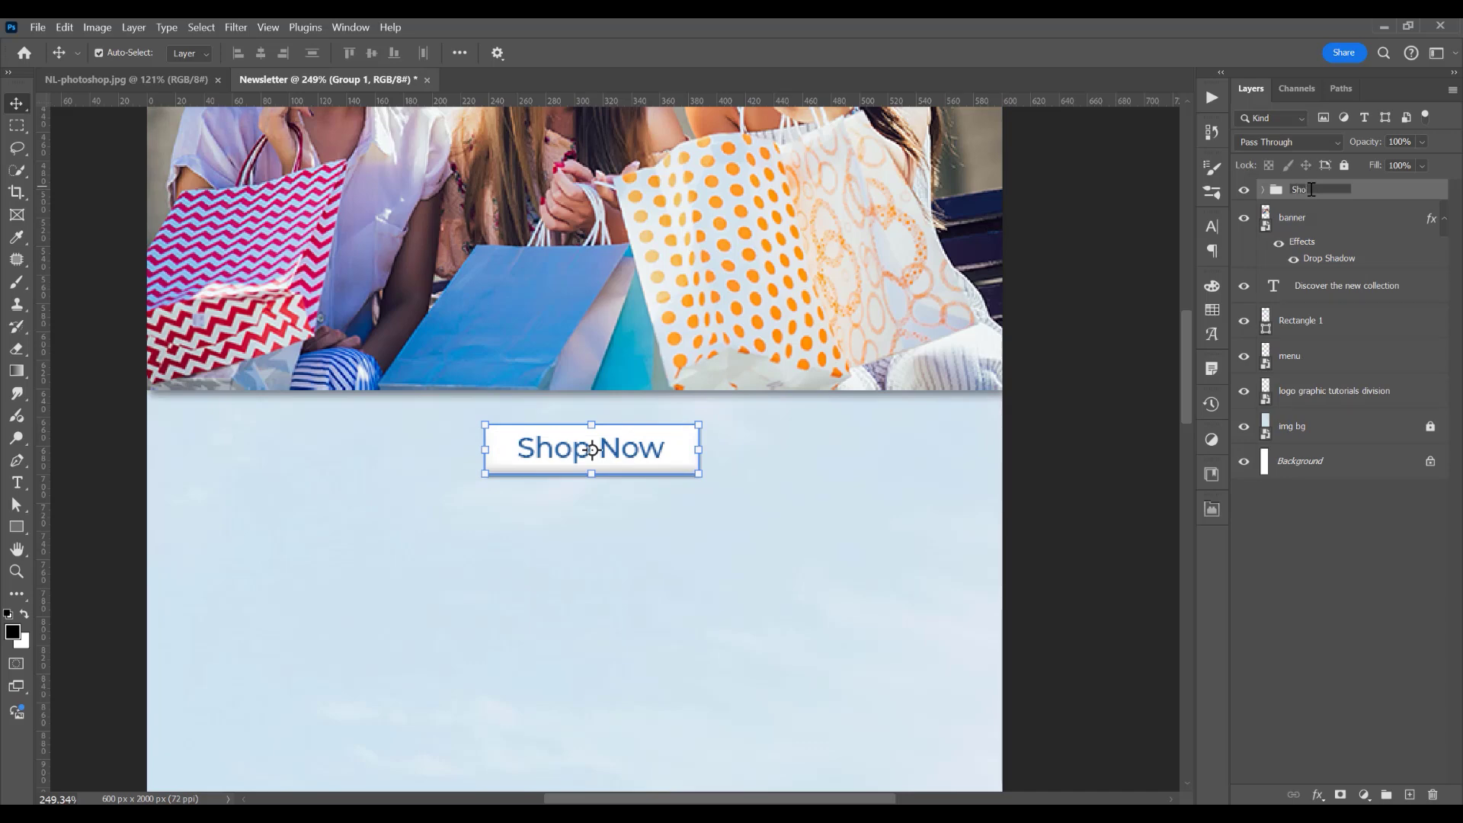
text(Shop)
text(now)
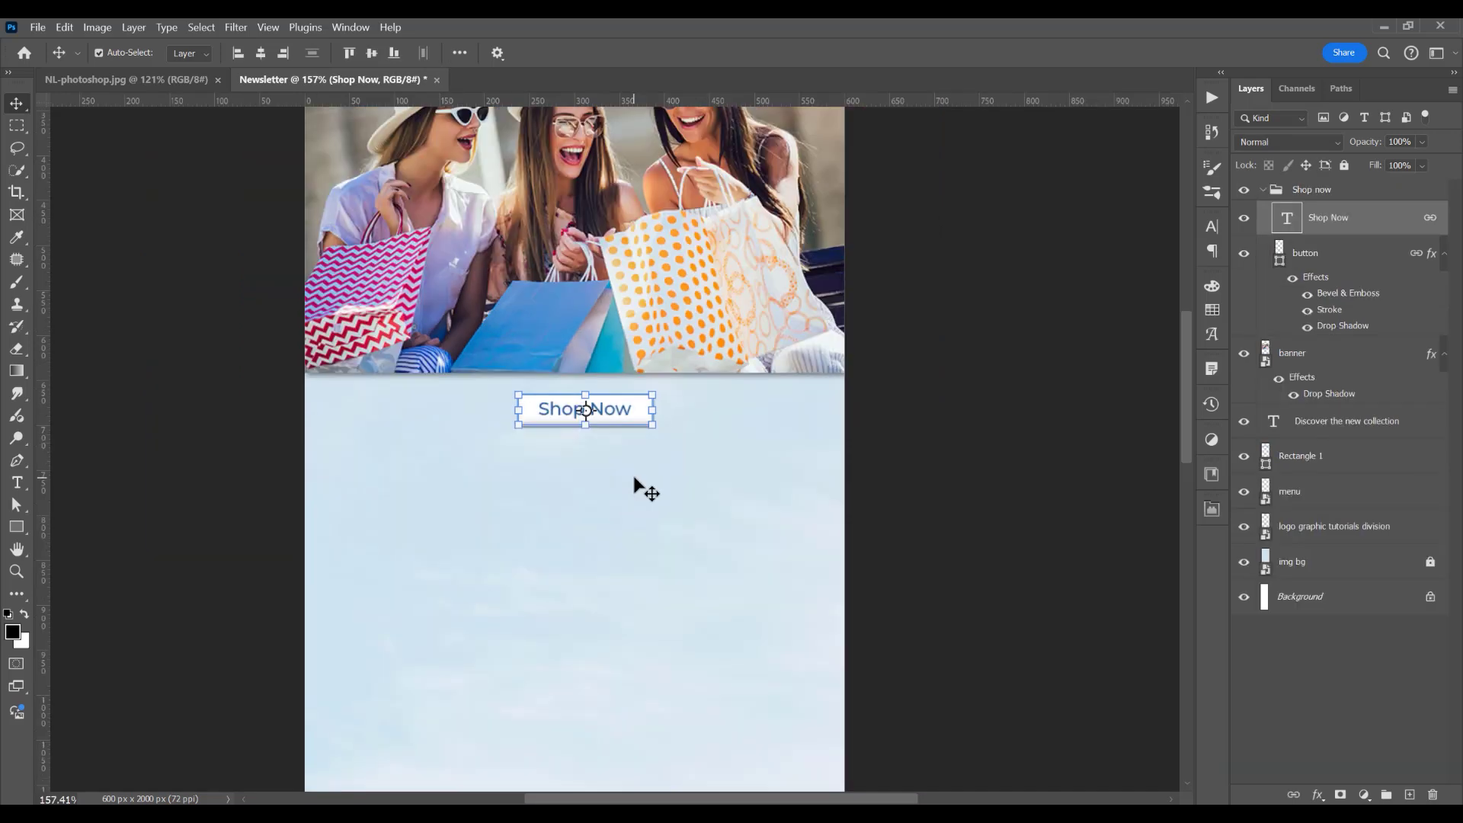
- Draw a thin blue horizontal line across the full canvas width through the middle of the Shop Now button
click(634, 475)
scroll(489, 419, up, 4)
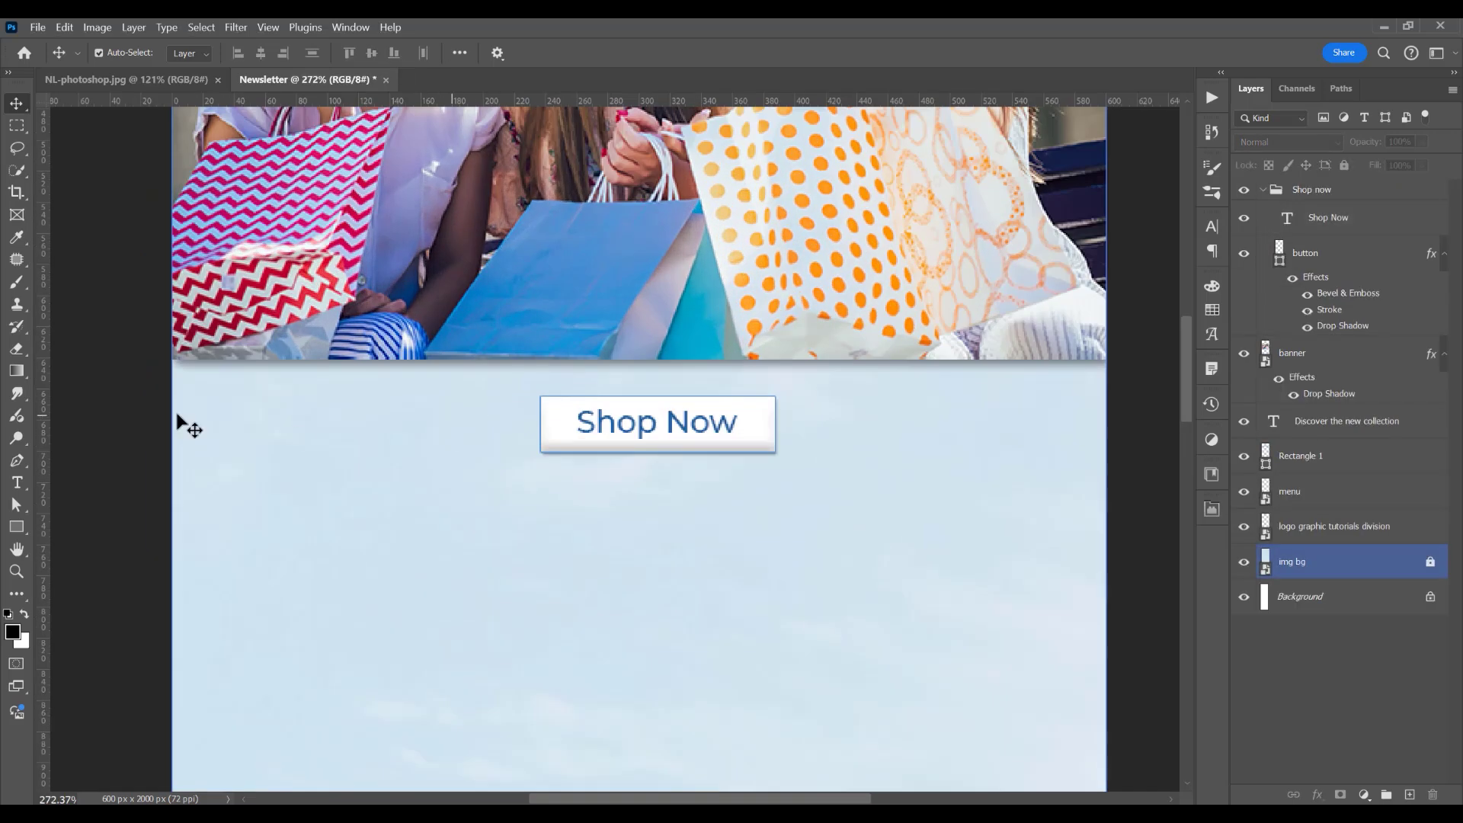
right_click(16, 526)
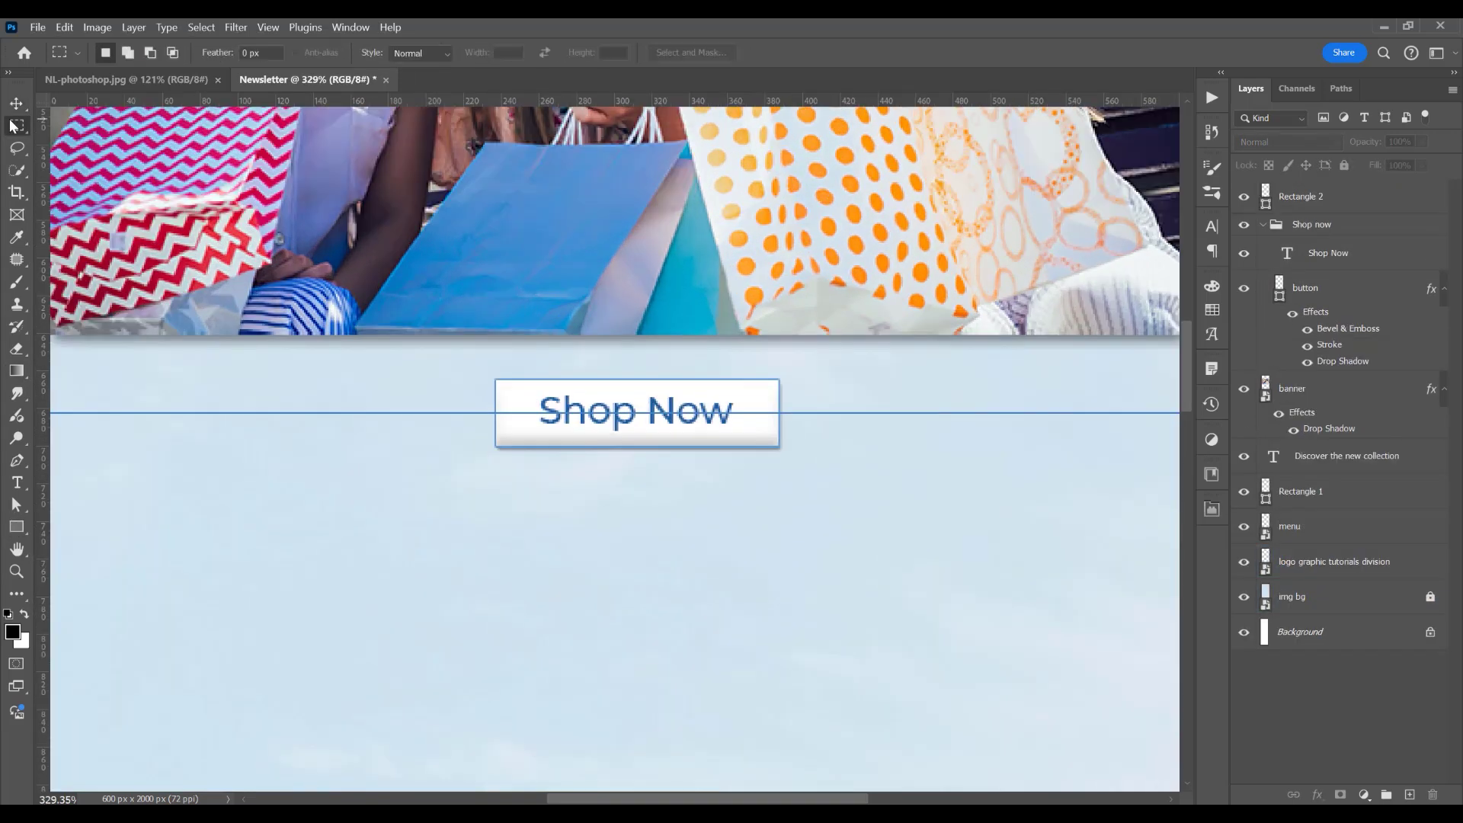
- Mask out the part of the thin line within a rectangular selection around the button, leaving a gap on both sides
right_click(16, 125)
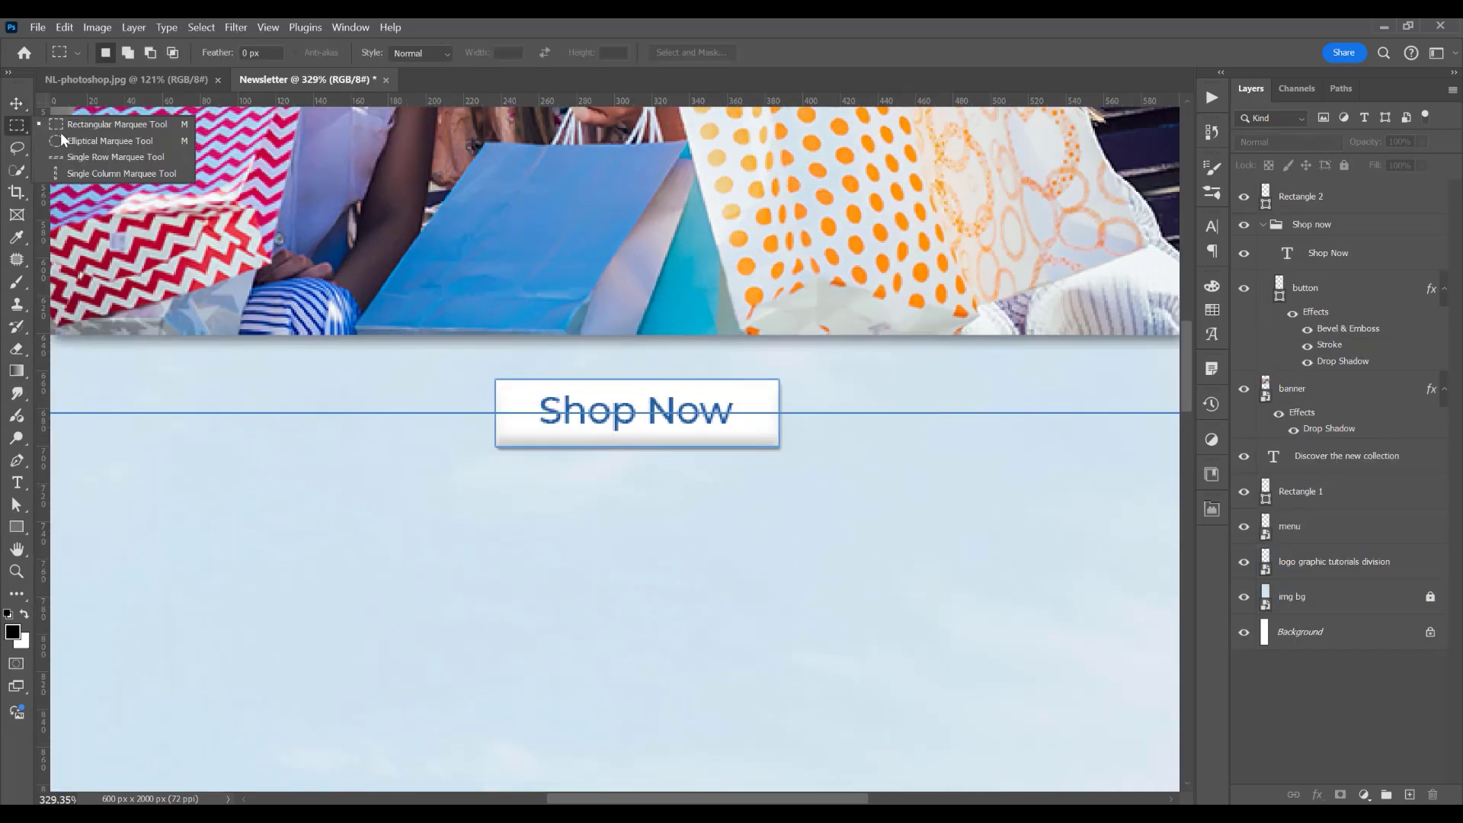
click(61, 128)
drag(384, 339, 885, 475)
click(1303, 196)
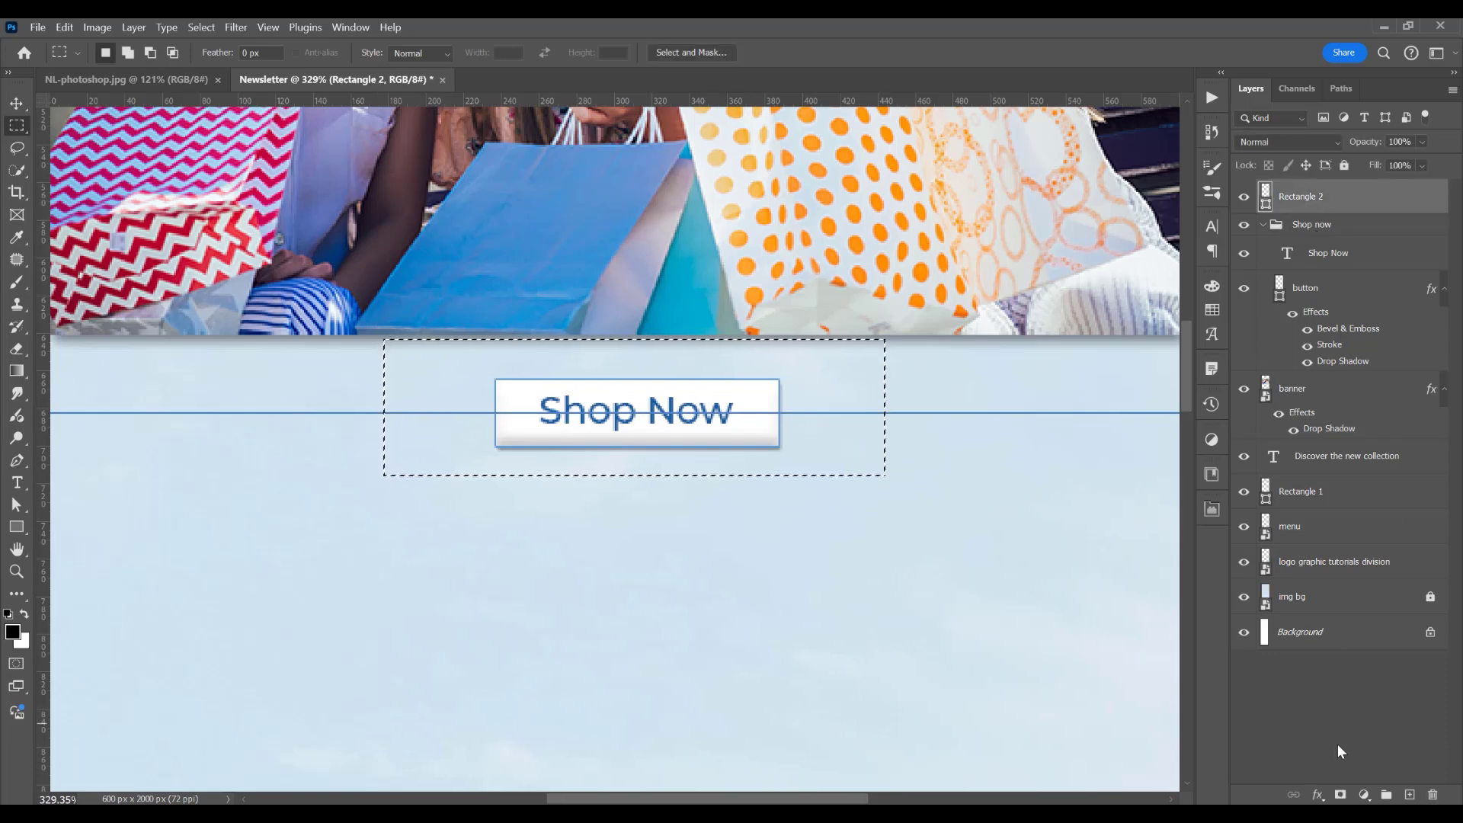
alt+click(1340, 795)
scroll(670, 528, down, 5)
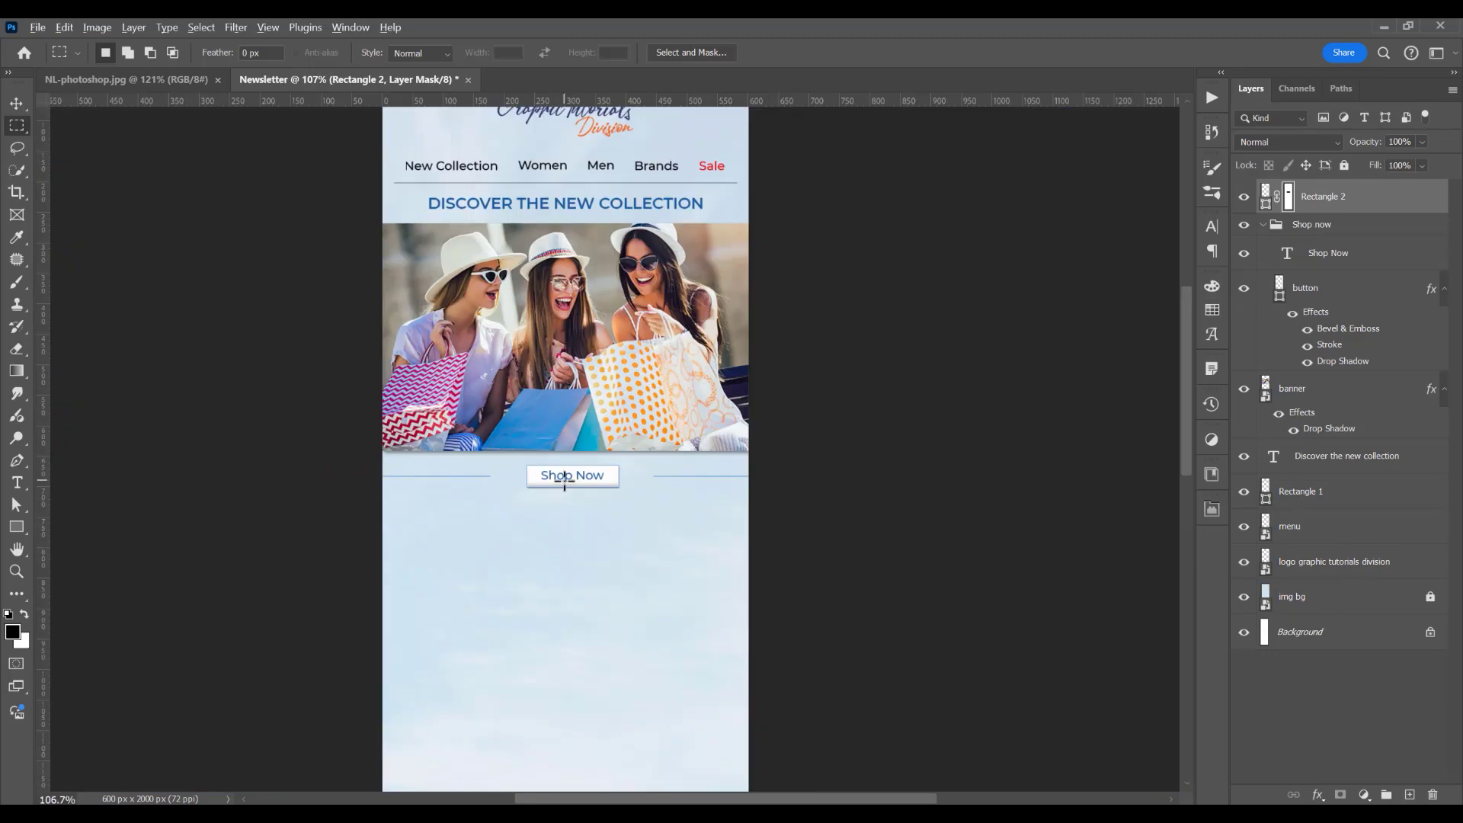
scroll(564, 482, up, 2)
click(16, 104)
click(157, 199)
- Examine the newsletter layout from the Shop Now button up to the logo
scroll(461, 487, up, 2)
scroll(541, 579, down, 2)
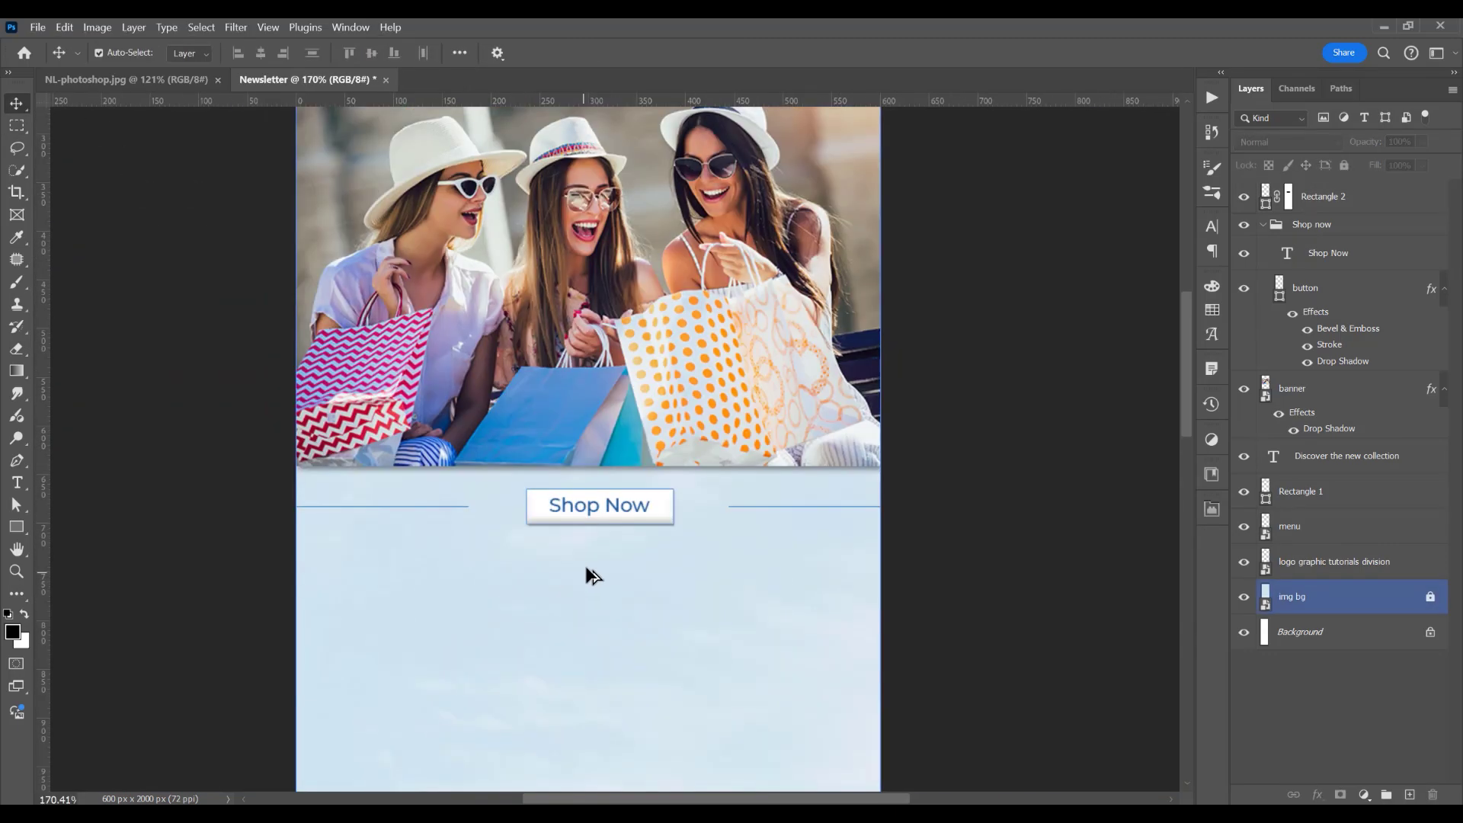
click(601, 544)
scroll(598, 544, up, 3)
click(665, 382)
scroll(666, 382, down, 6)
drag(783, 511, 710, 471)
scroll(644, 623, down, 5)
click(645, 327)
click(650, 388)
scroll(641, 280, up, 2)
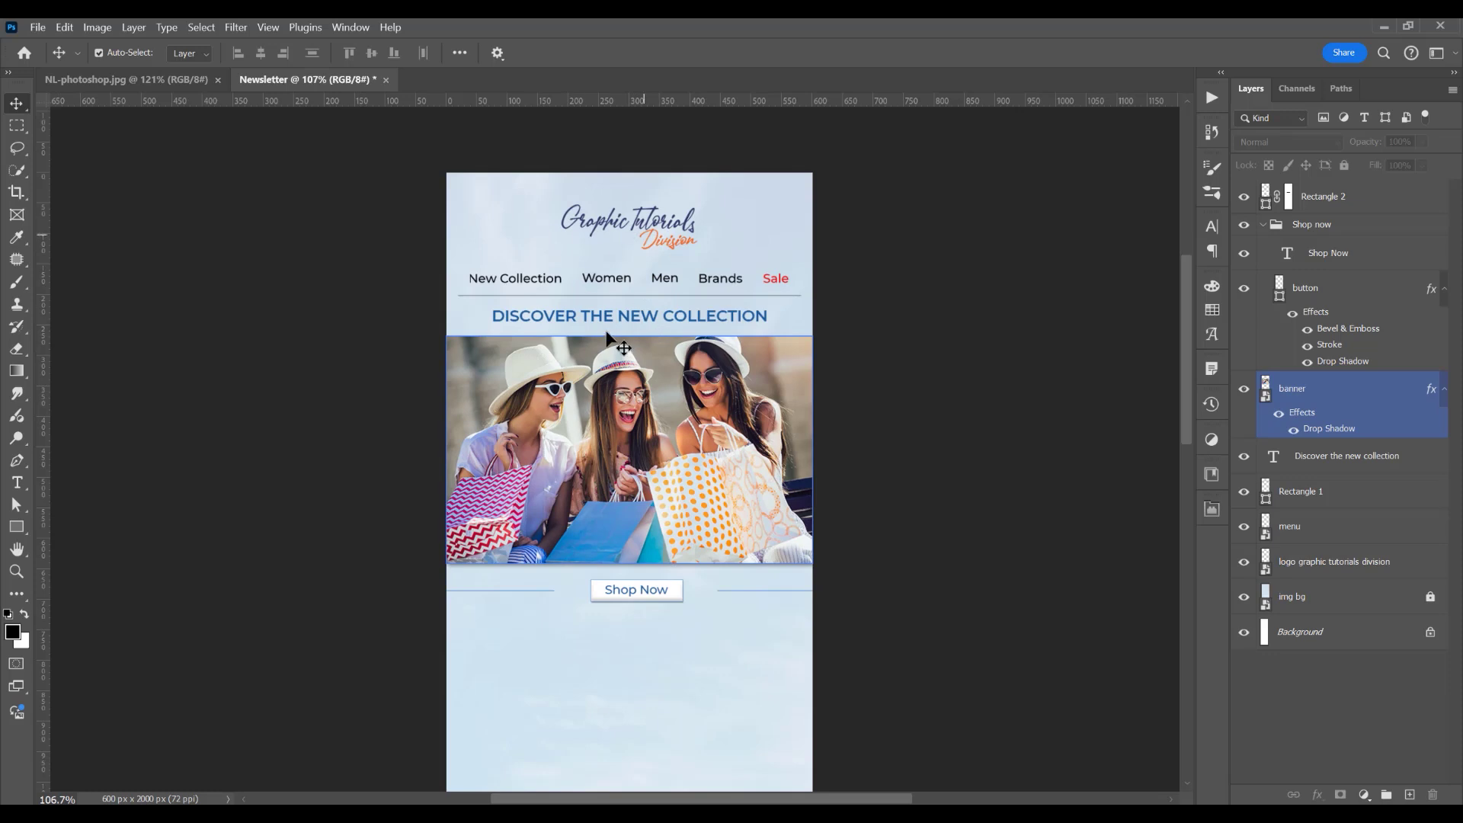
- Unlock the img bg layer, fade its upper part with a gradient on a layer mask at 30% opacity, and lock it again
click(1287, 596)
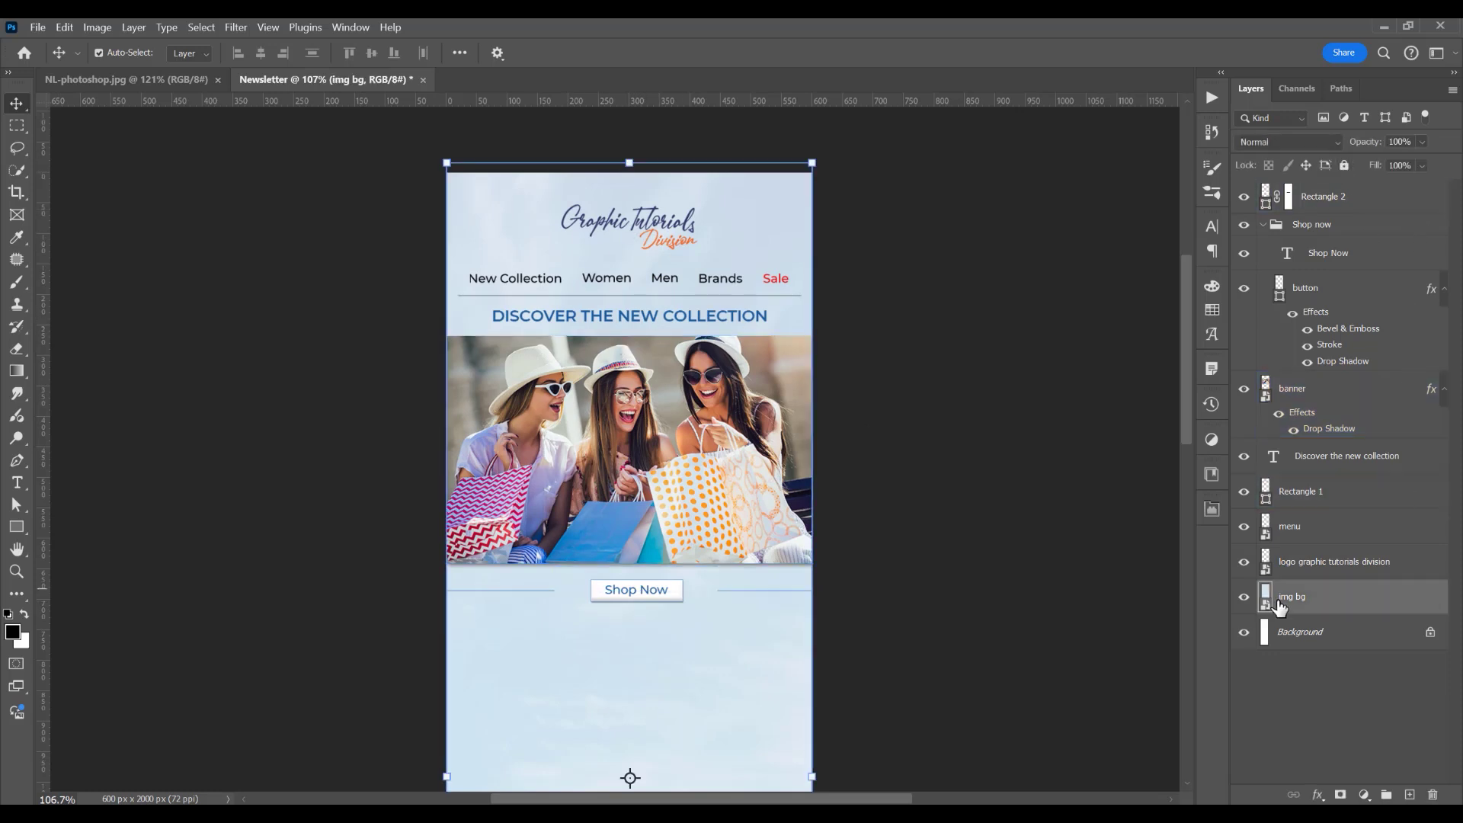
click(1341, 795)
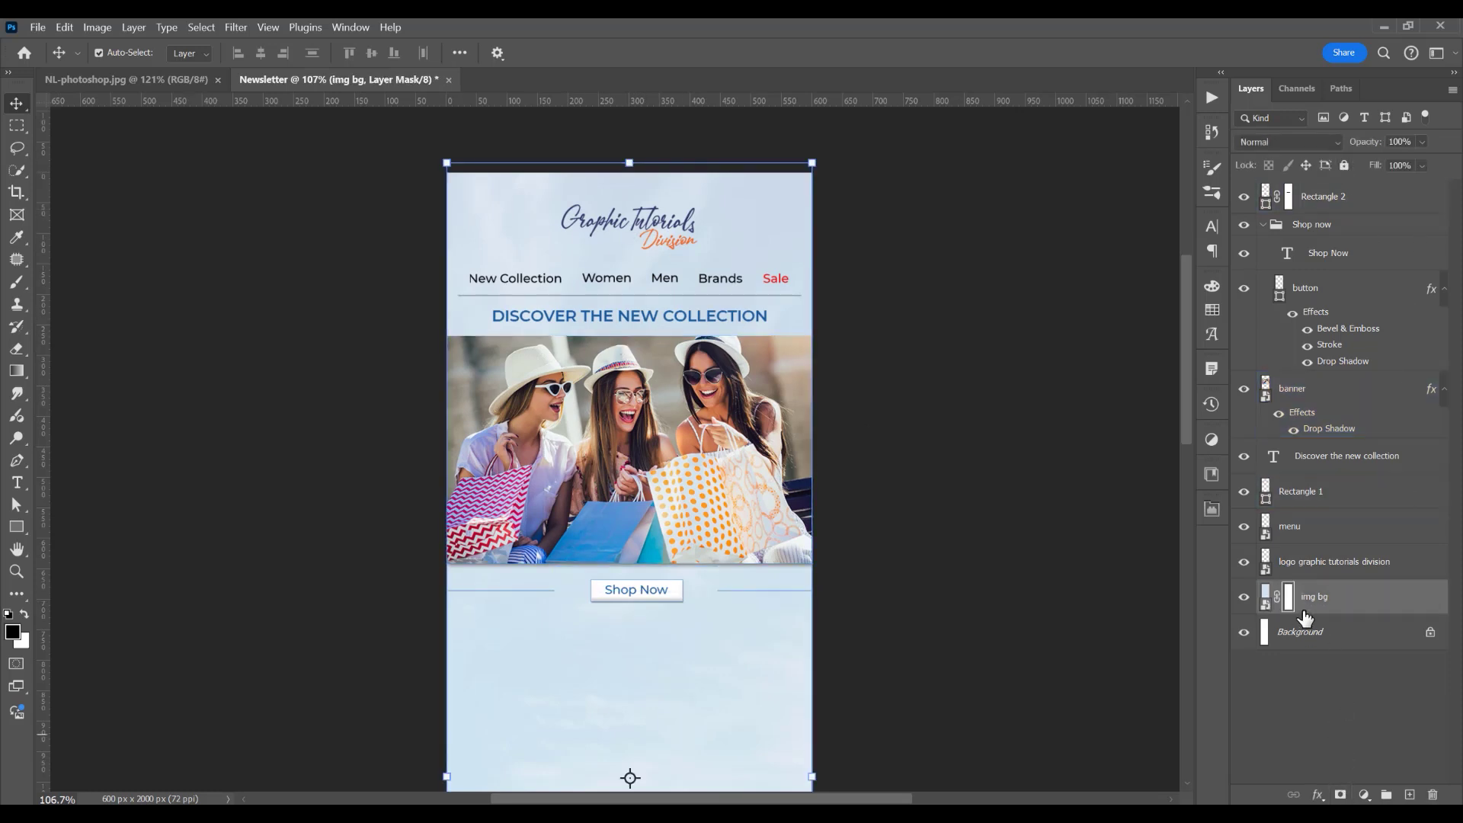
key(g)
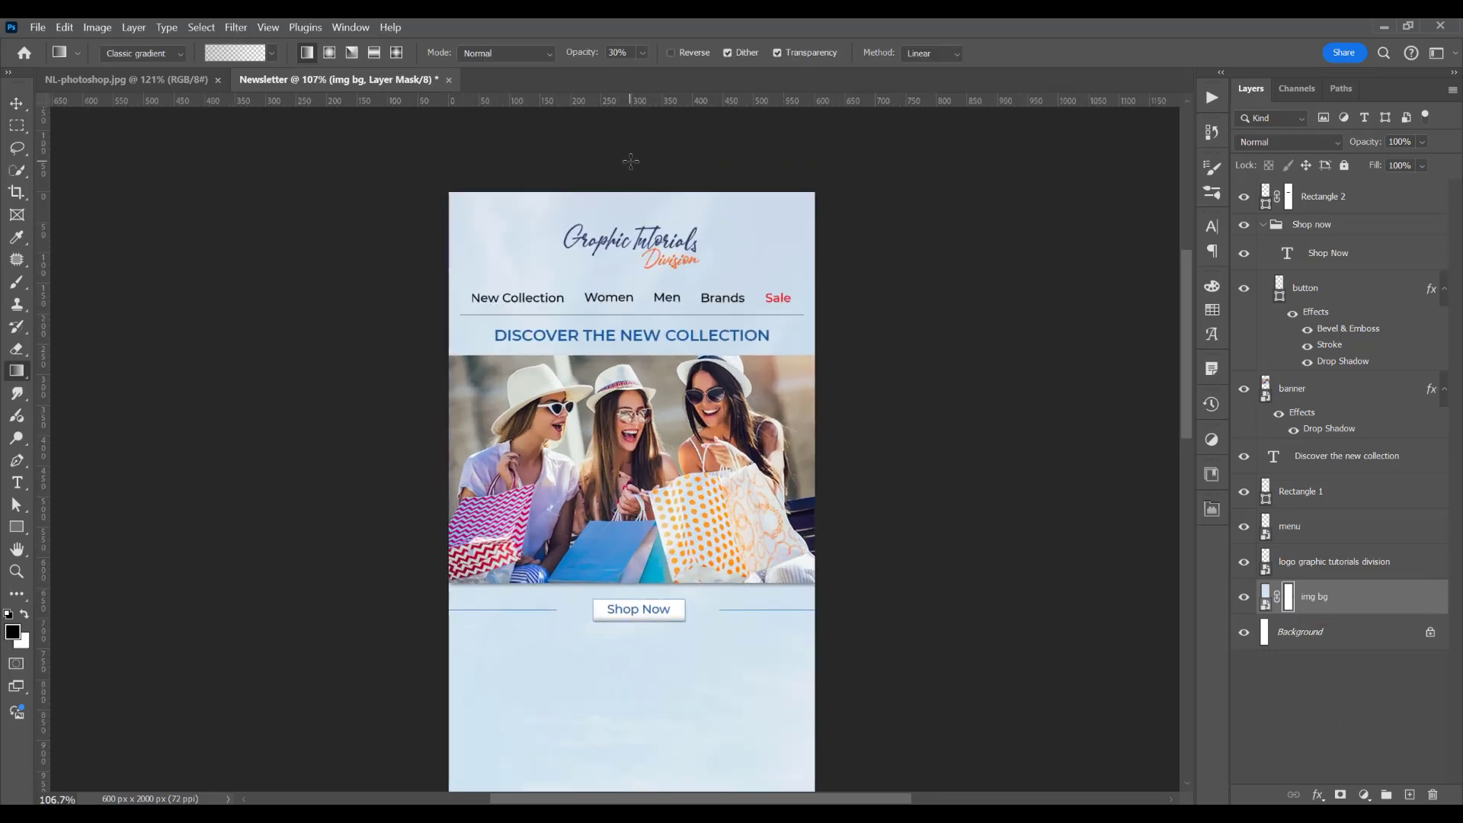
drag(657, 453, 649, 487)
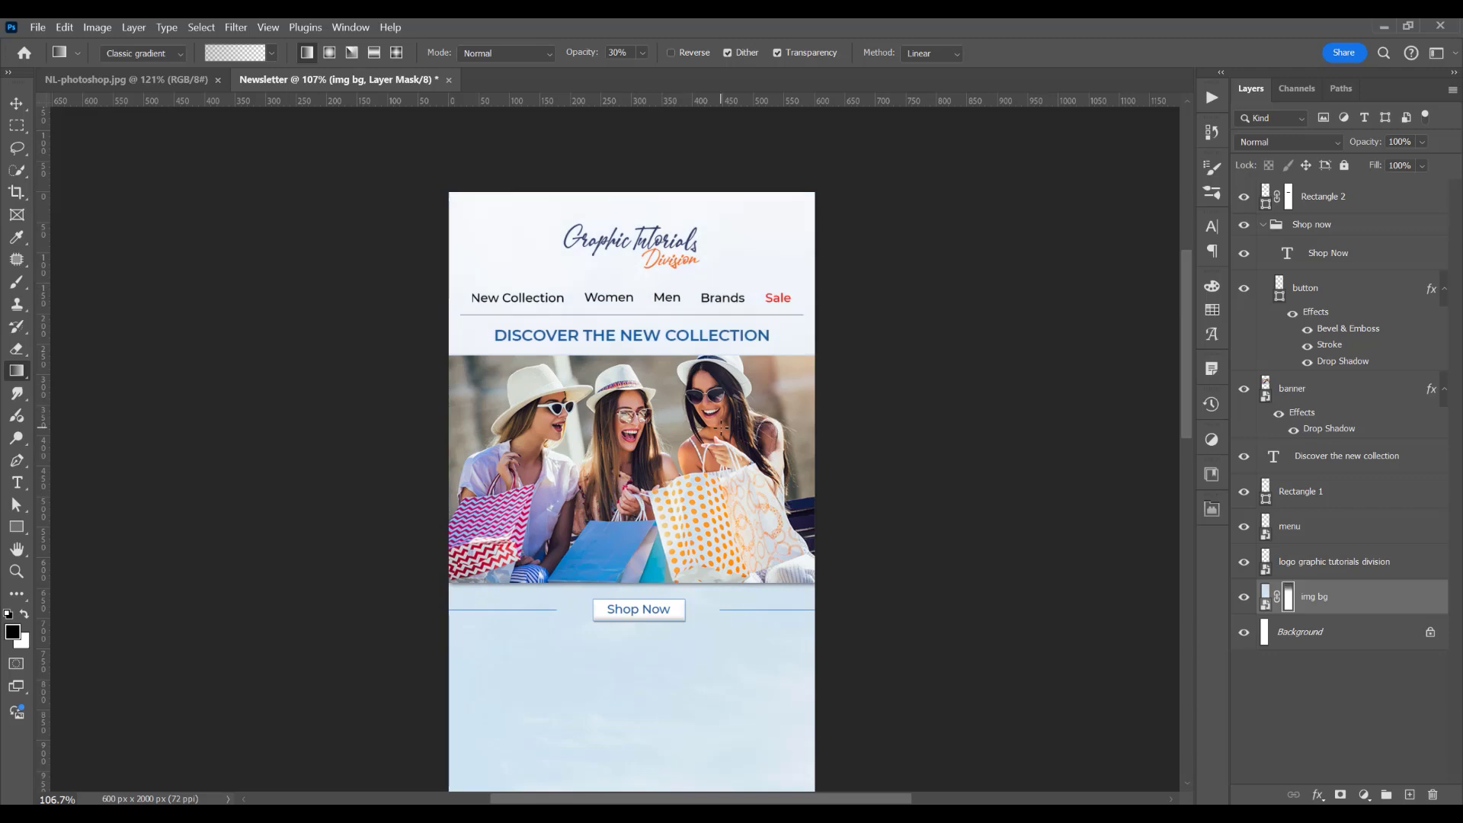
click(17, 105)
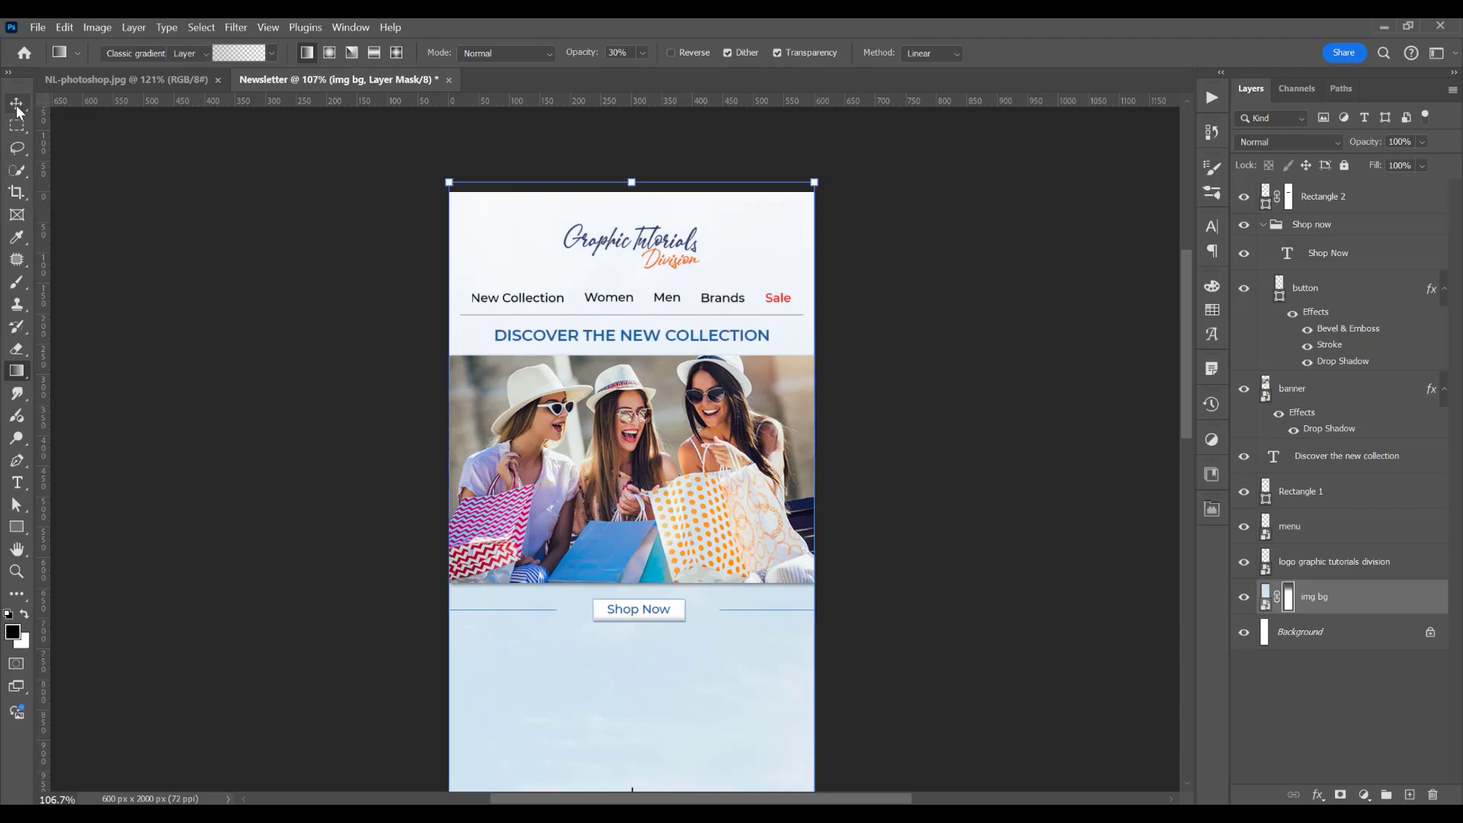
click(1343, 165)
- Embed the accessories image below the Shop Now button against the canvas's left edge and add a horizontal guide through its middle
drag(887, 541, 856, 342)
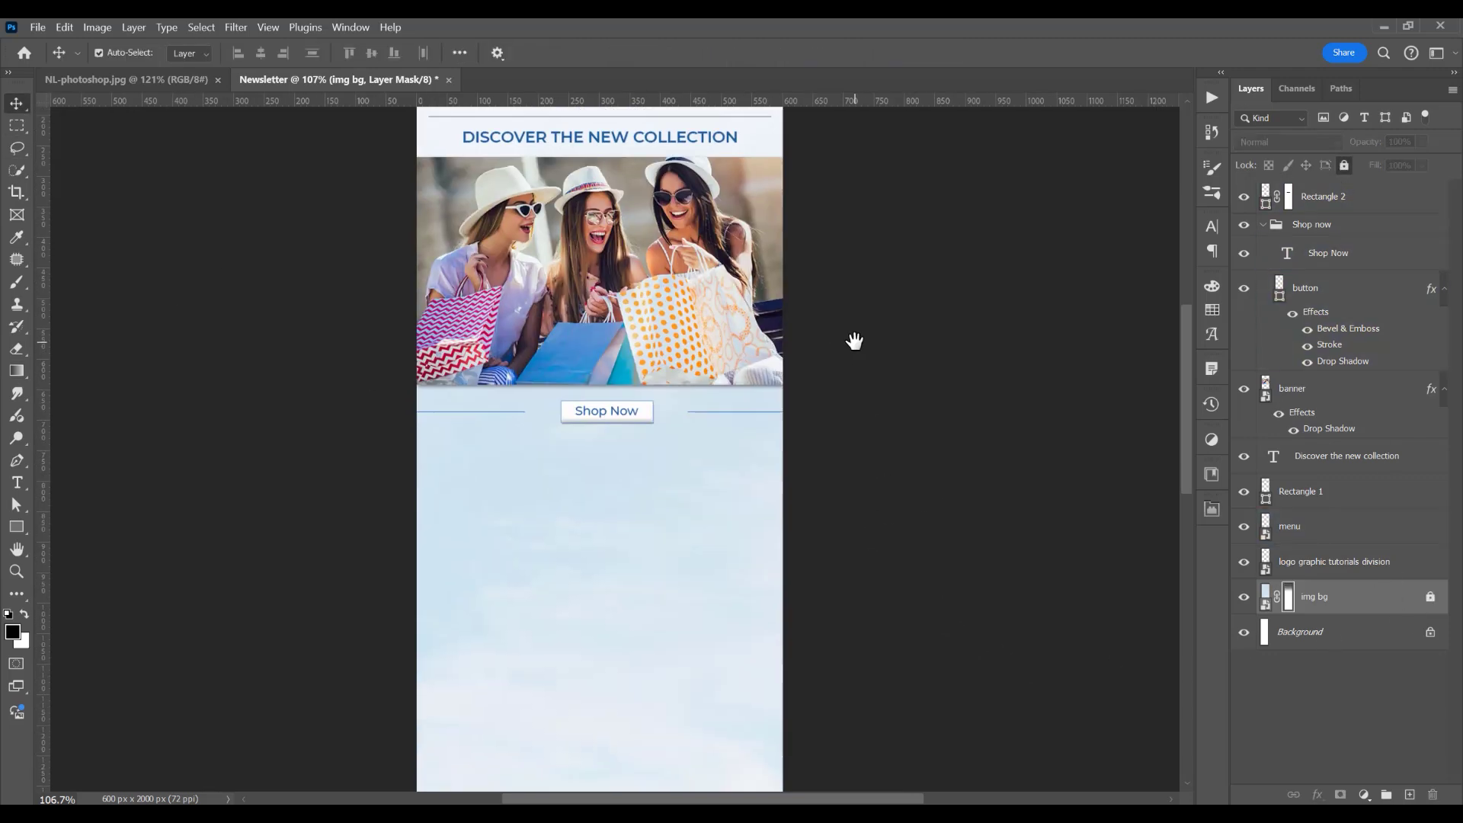
scroll(598, 396, down, 3)
scroll(619, 449, up, 2)
scroll(651, 513, up, 1)
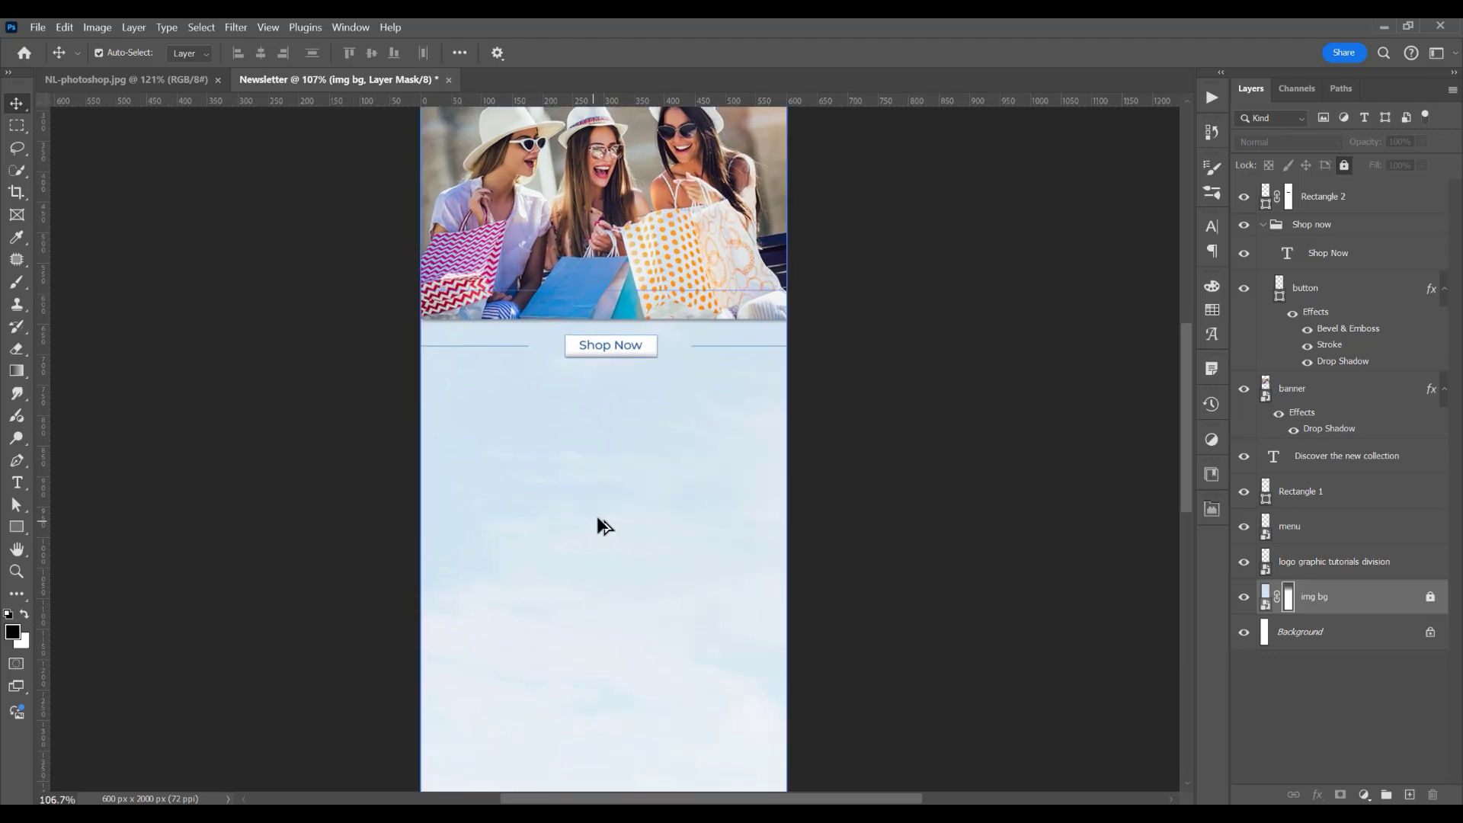
click(38, 27)
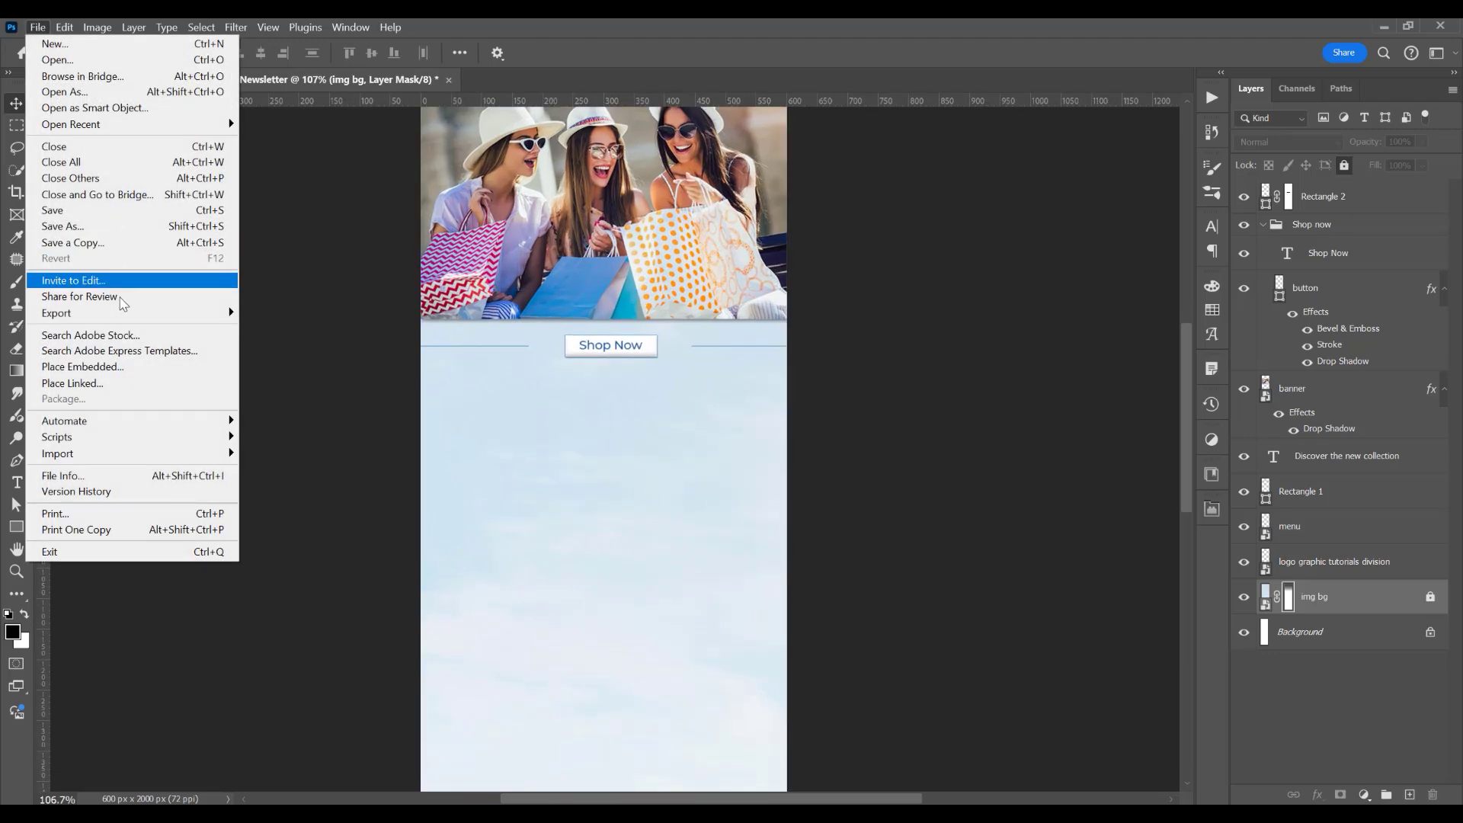
click(80, 366)
double_click(394, 255)
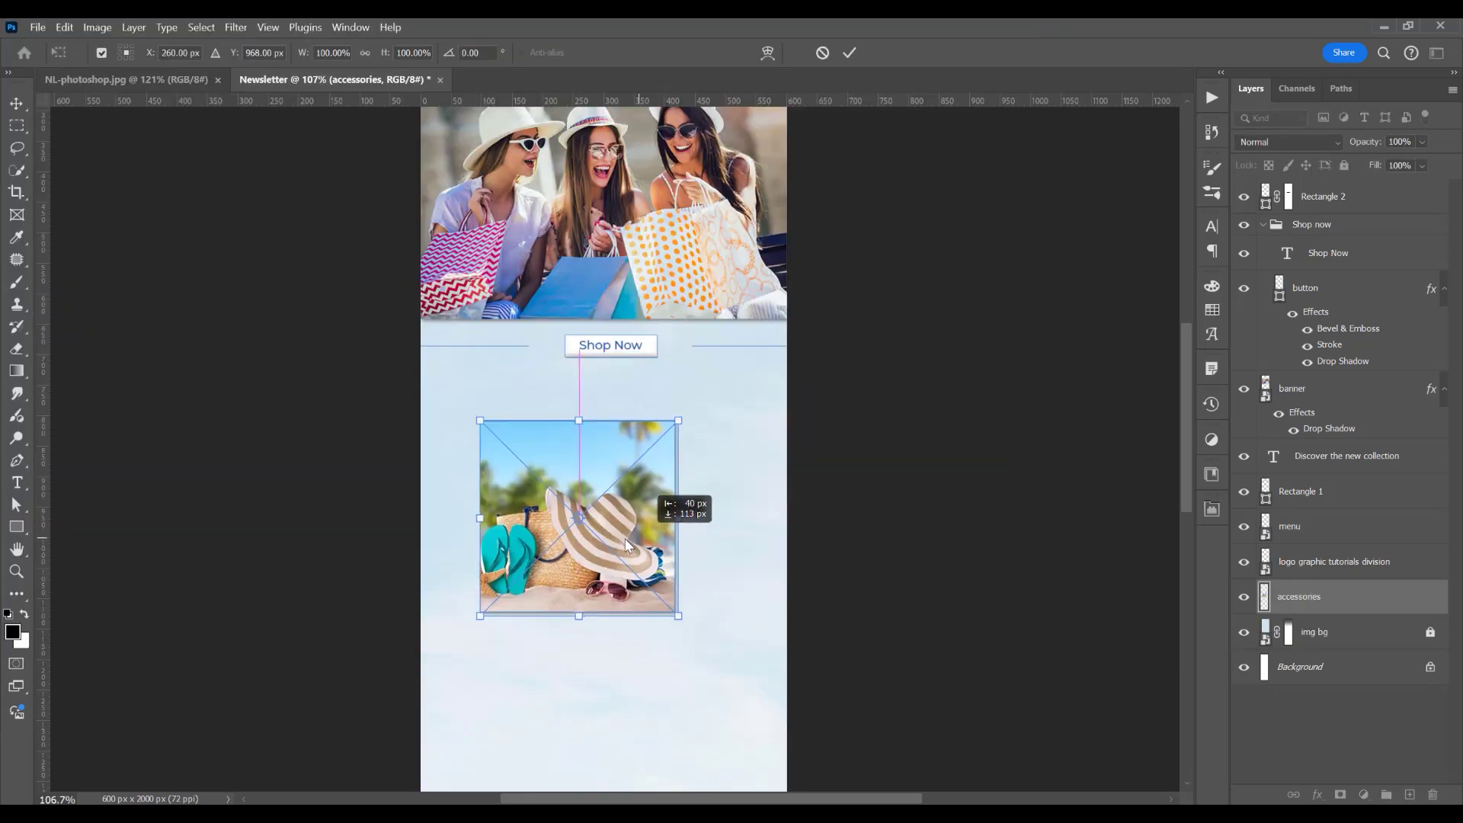
drag(626, 543, 568, 520)
key(Return)
drag(830, 105, 834, 494)
- Draw a white rectangle from the accessories image's right edge, slightly overlapping it, to the canvas's right edge and set its opacity to 50%
scroll(711, 530, up, 3)
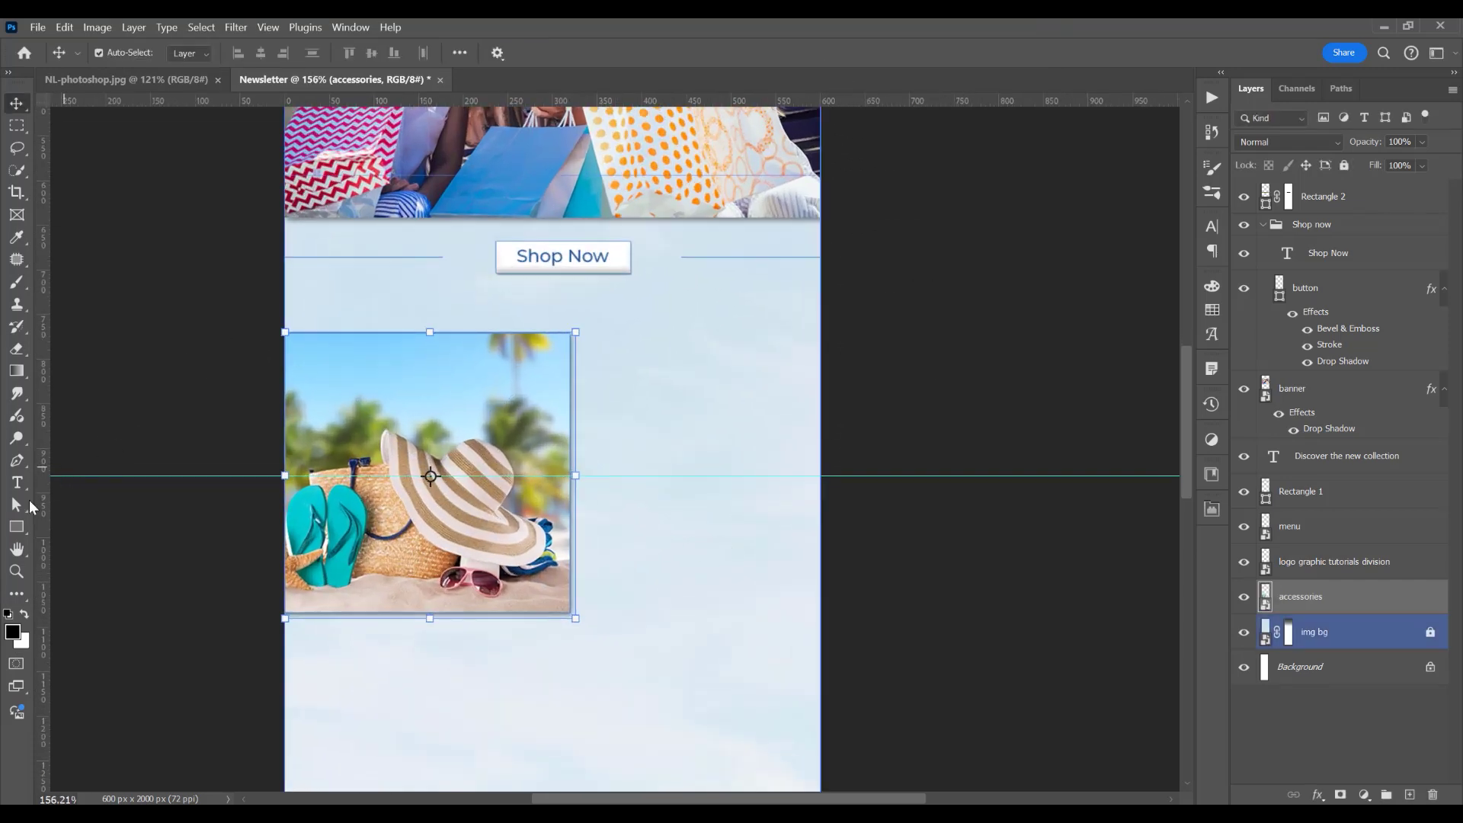
click(17, 526)
click(92, 524)
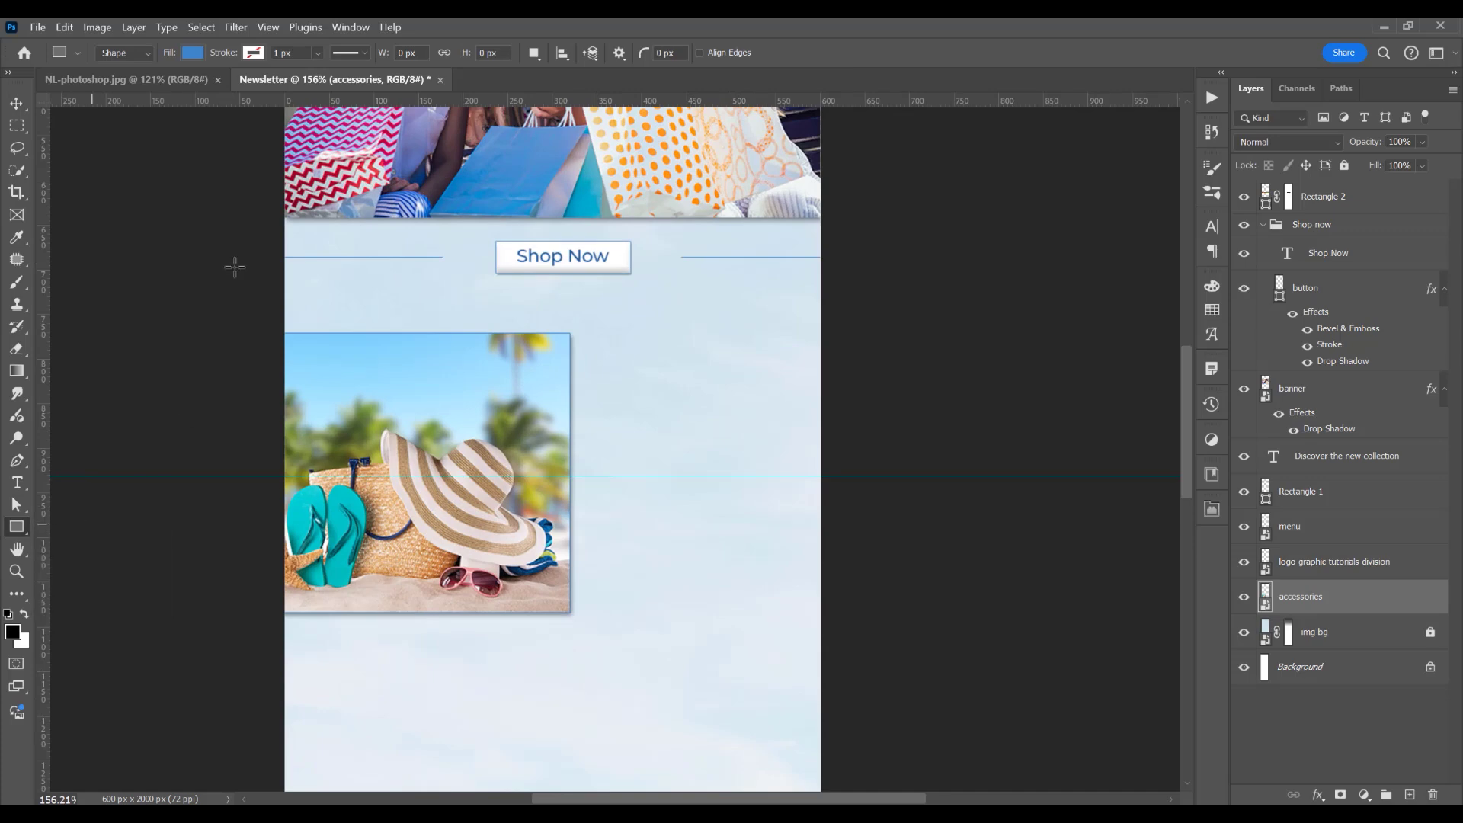
click(192, 53)
click(87, 143)
drag(562, 370, 824, 573)
key(v)
scroll(655, 451, up, 2)
key(ctrl+z)
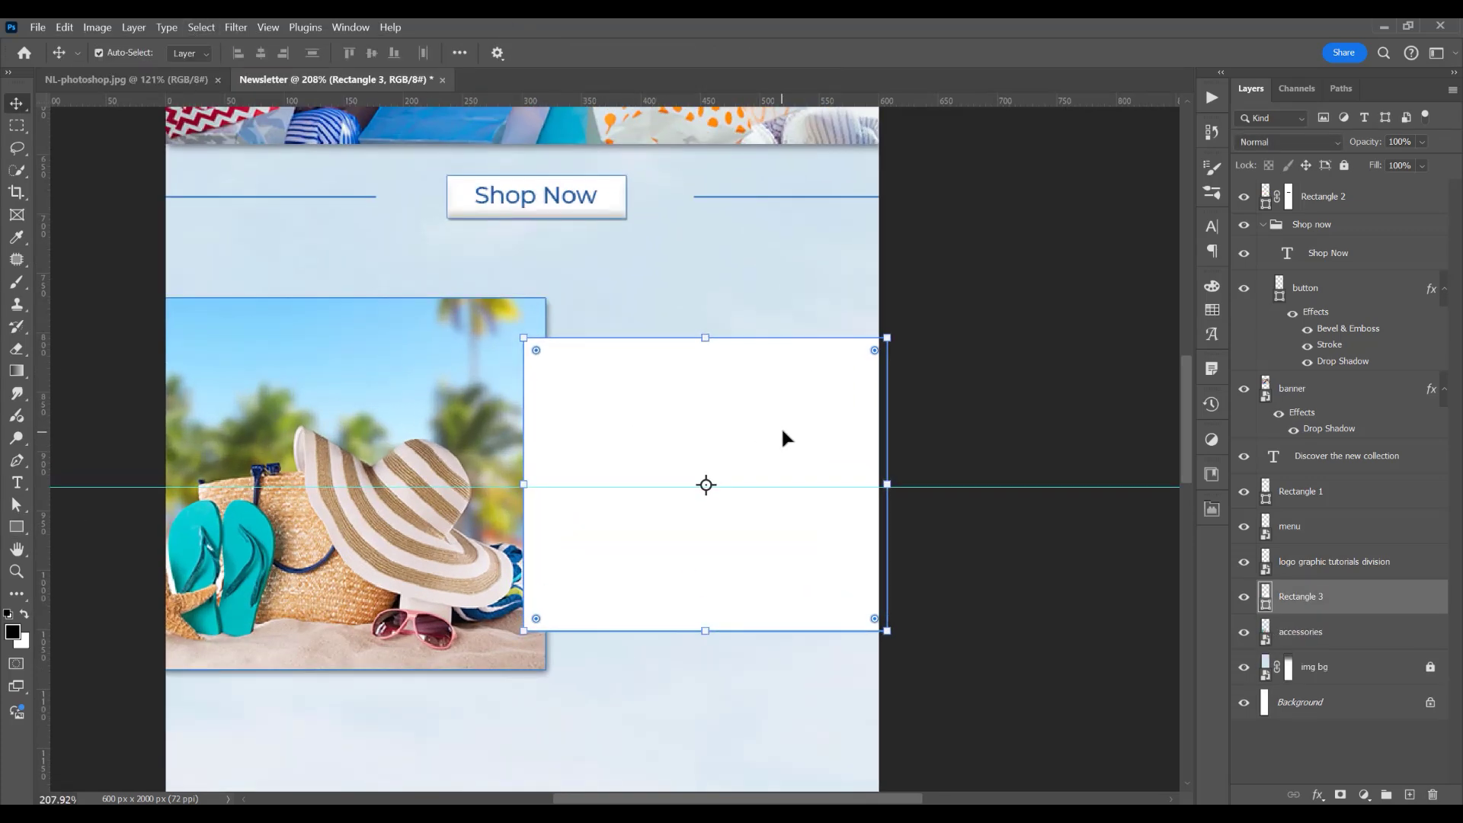
key(5)
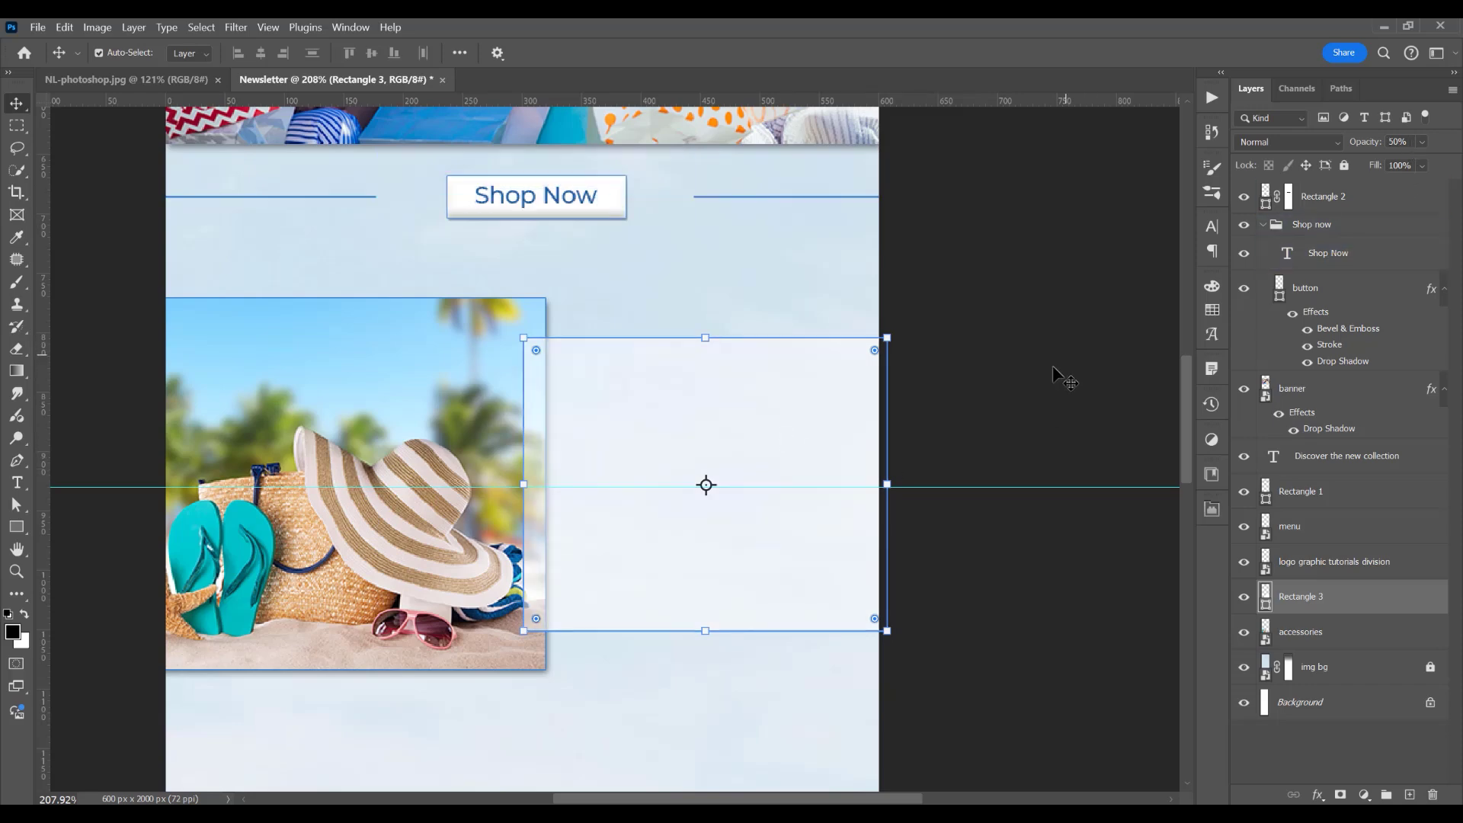
click(985, 432)
- Add the text "Accessories" in the upper part of the translucent rectangle and set its font style to SemiBold
scroll(589, 400, down, 1)
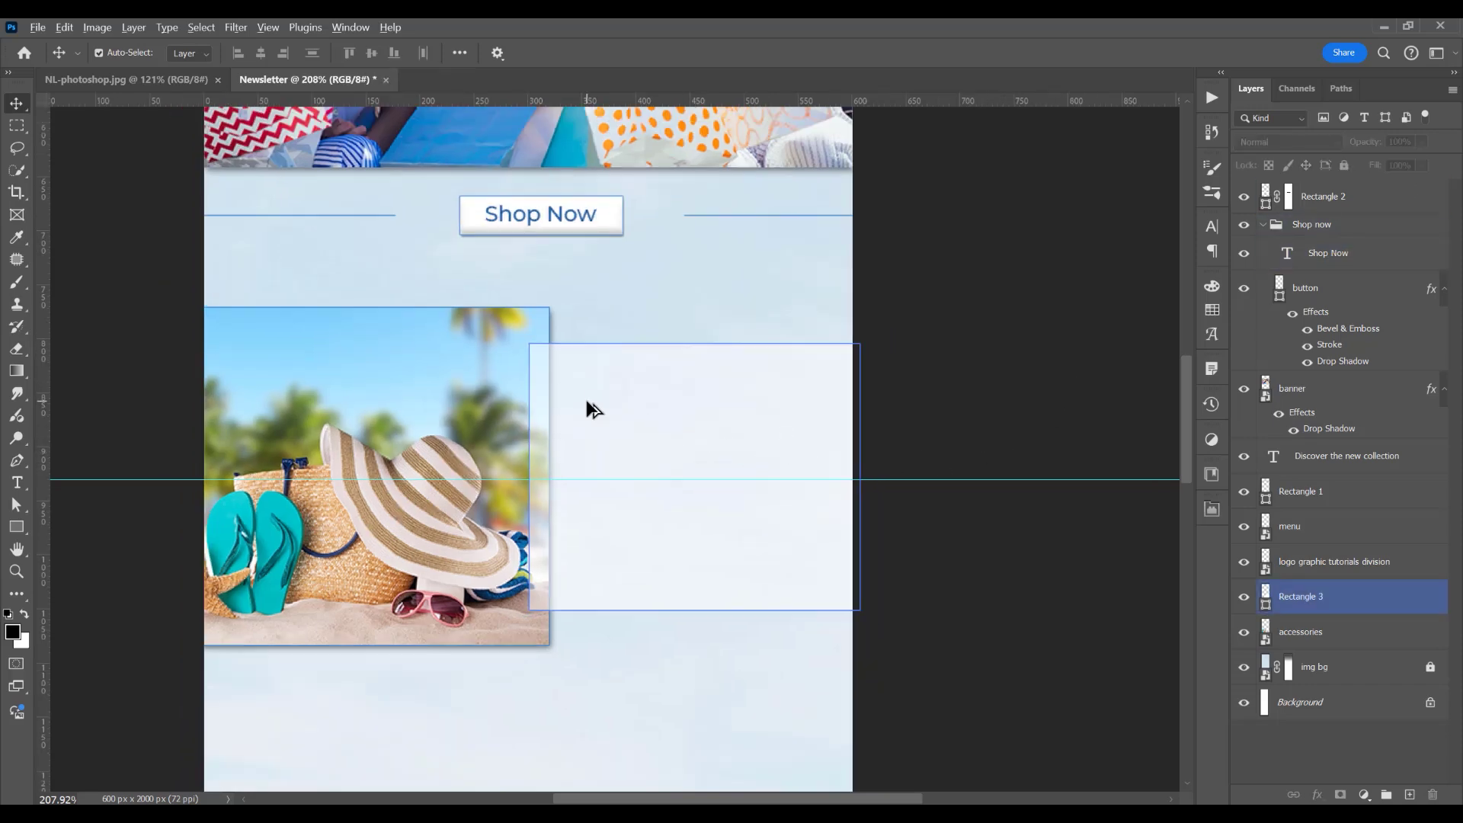
scroll(647, 415, up, 2)
key(t)
click(642, 417)
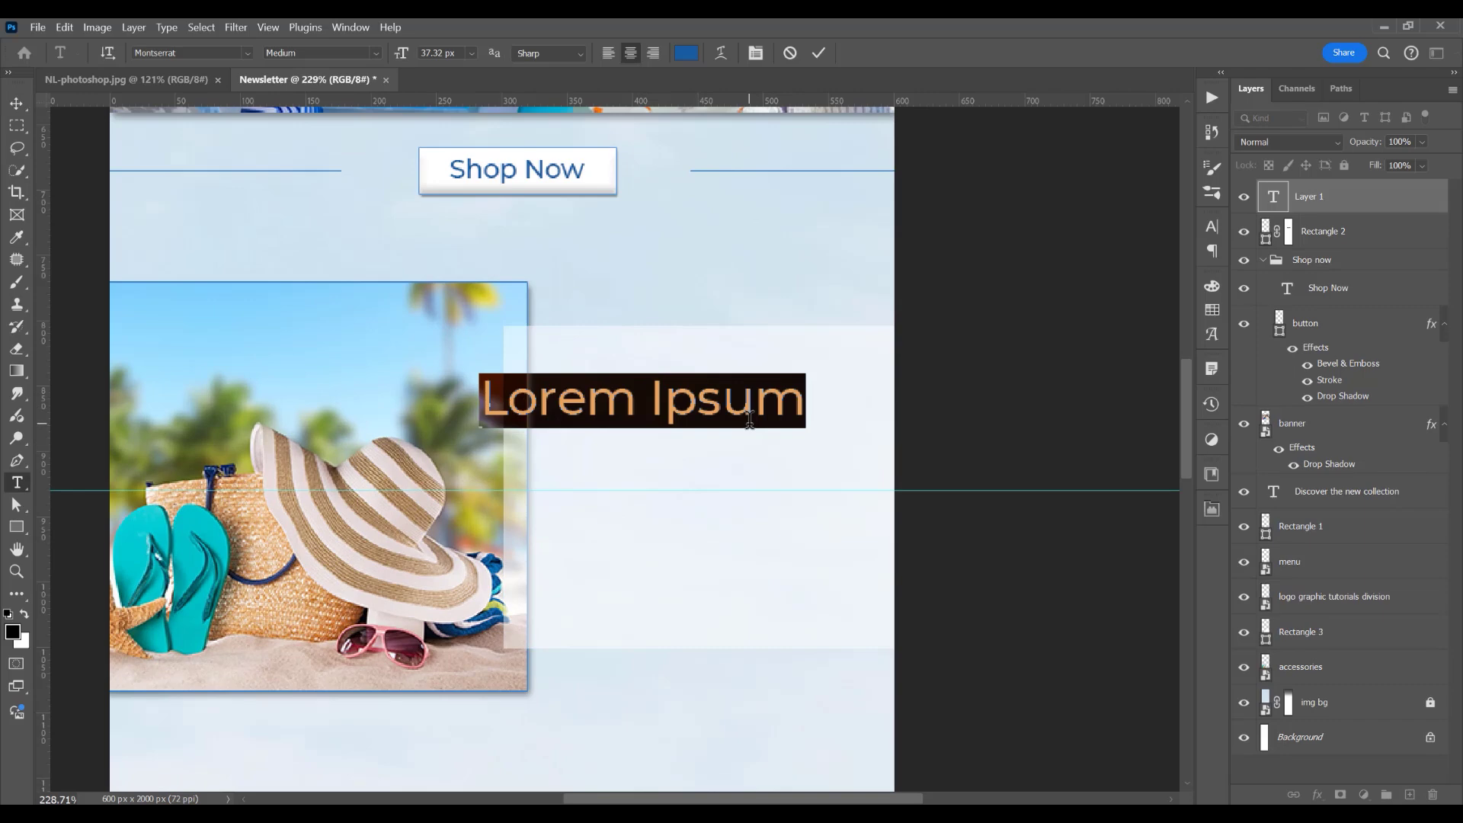
click(1212, 226)
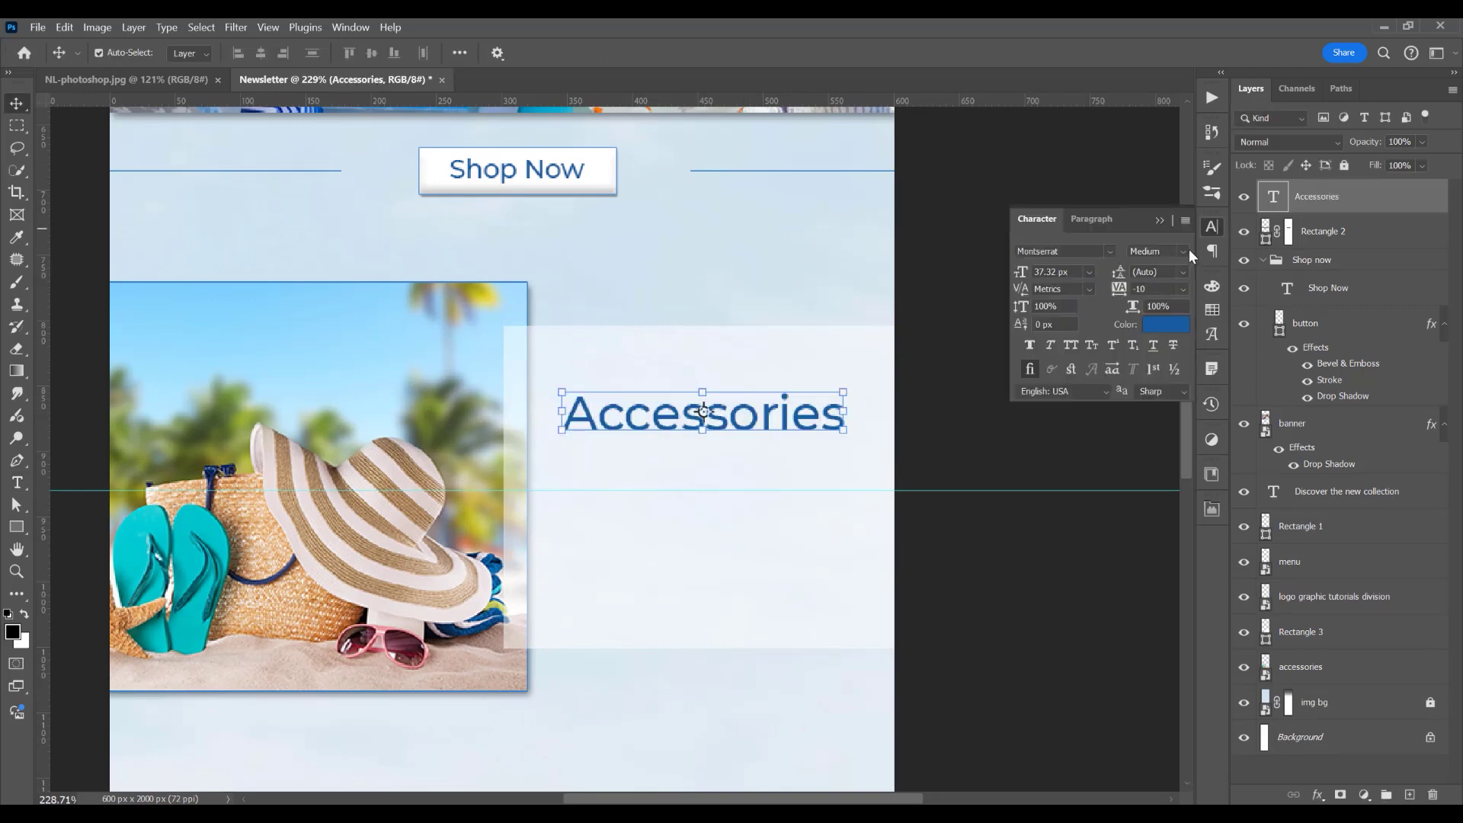
click(1191, 254)
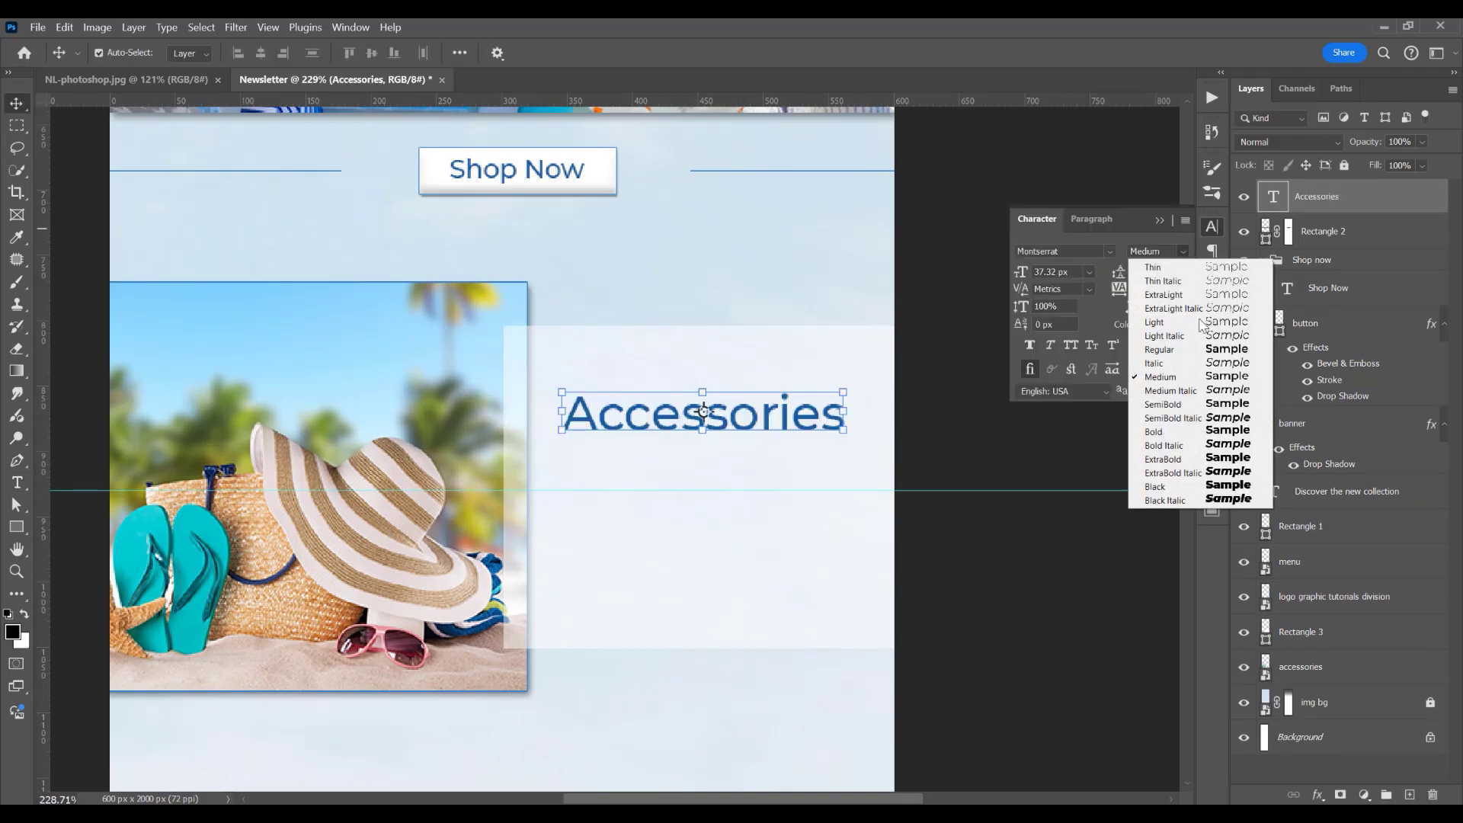
click(1166, 402)
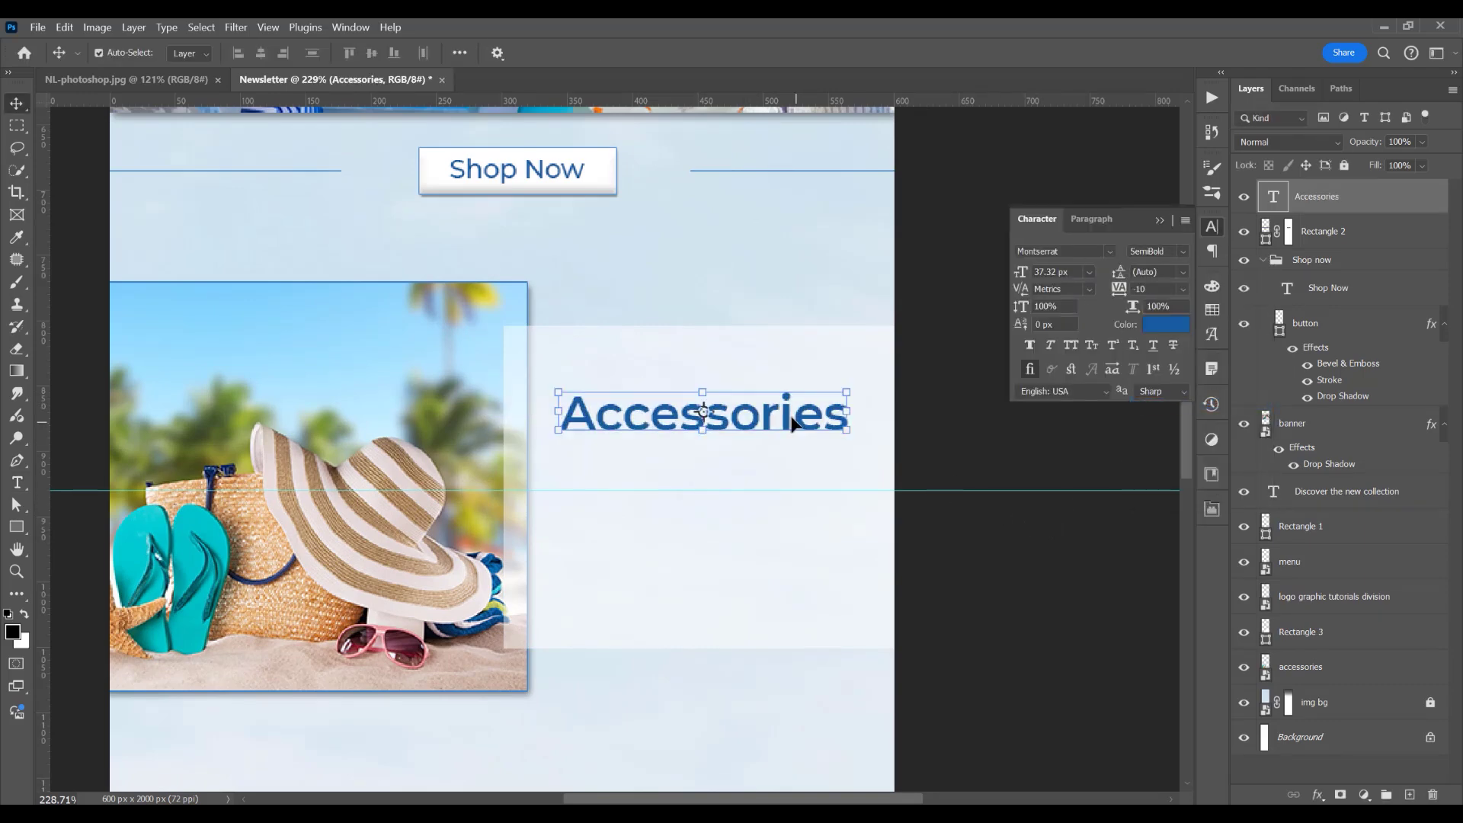
- Duplicate the "Accessories" text directly below it and change the copy to "-60%"
drag(752, 429, 751, 526)
double_click(694, 509)
text(-)
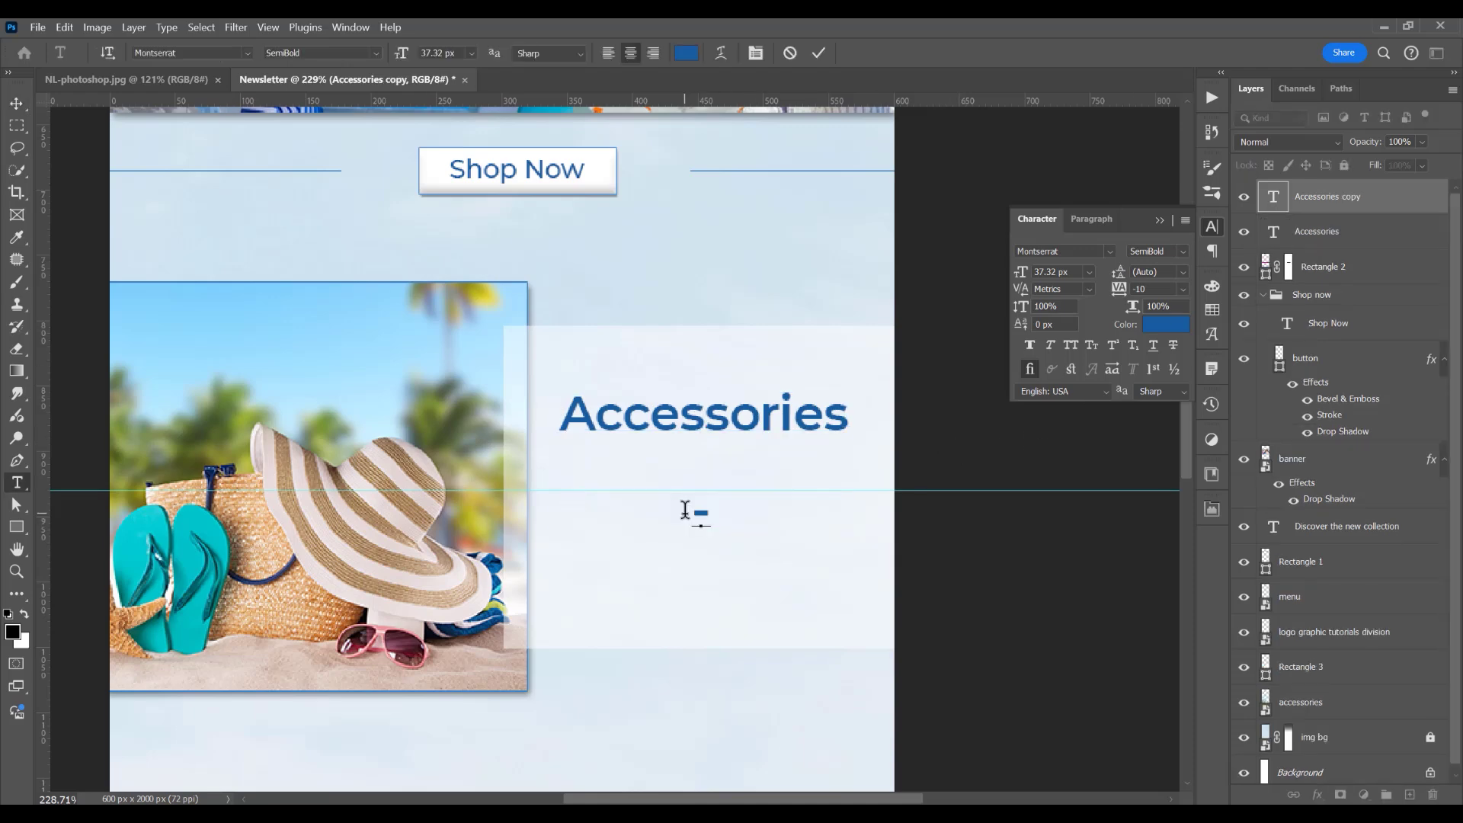
text(-60%)
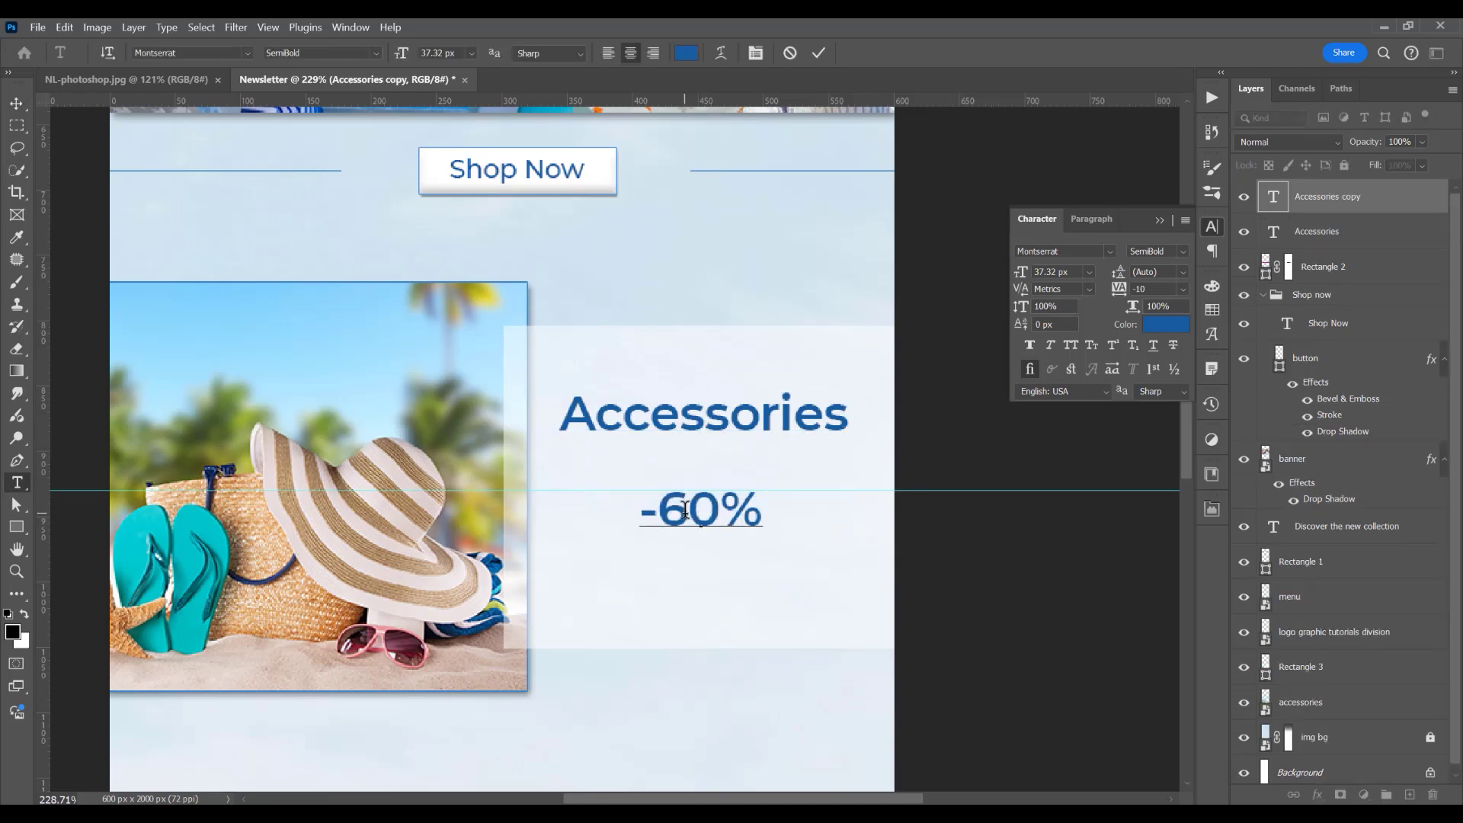
click(817, 53)
- Enlarge the "-60%" text to about 87 px and set its font style to Bold
key(ctrl+t)
drag(764, 541, 840, 583)
key(Return)
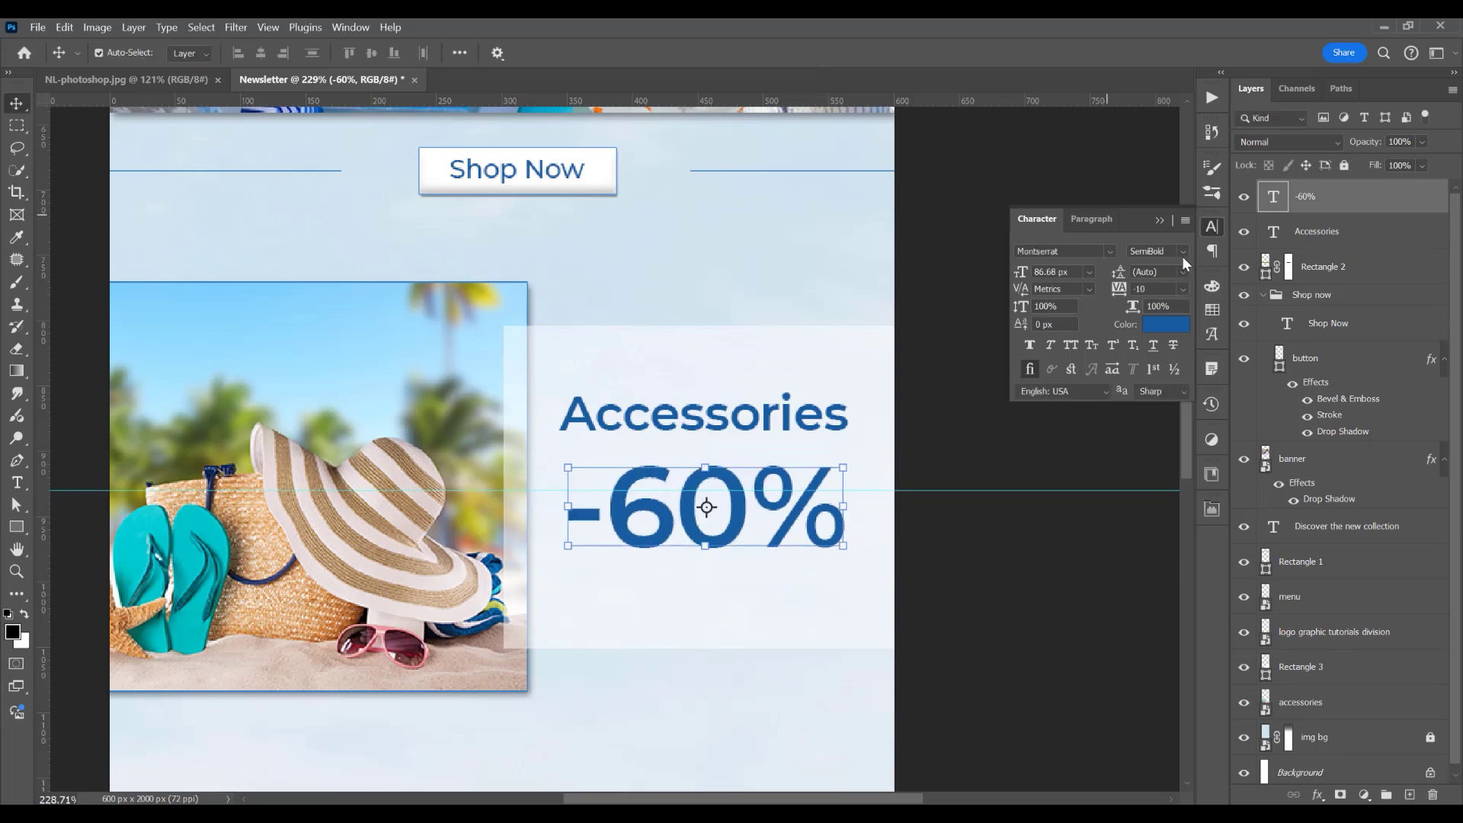
click(1183, 251)
click(1200, 432)
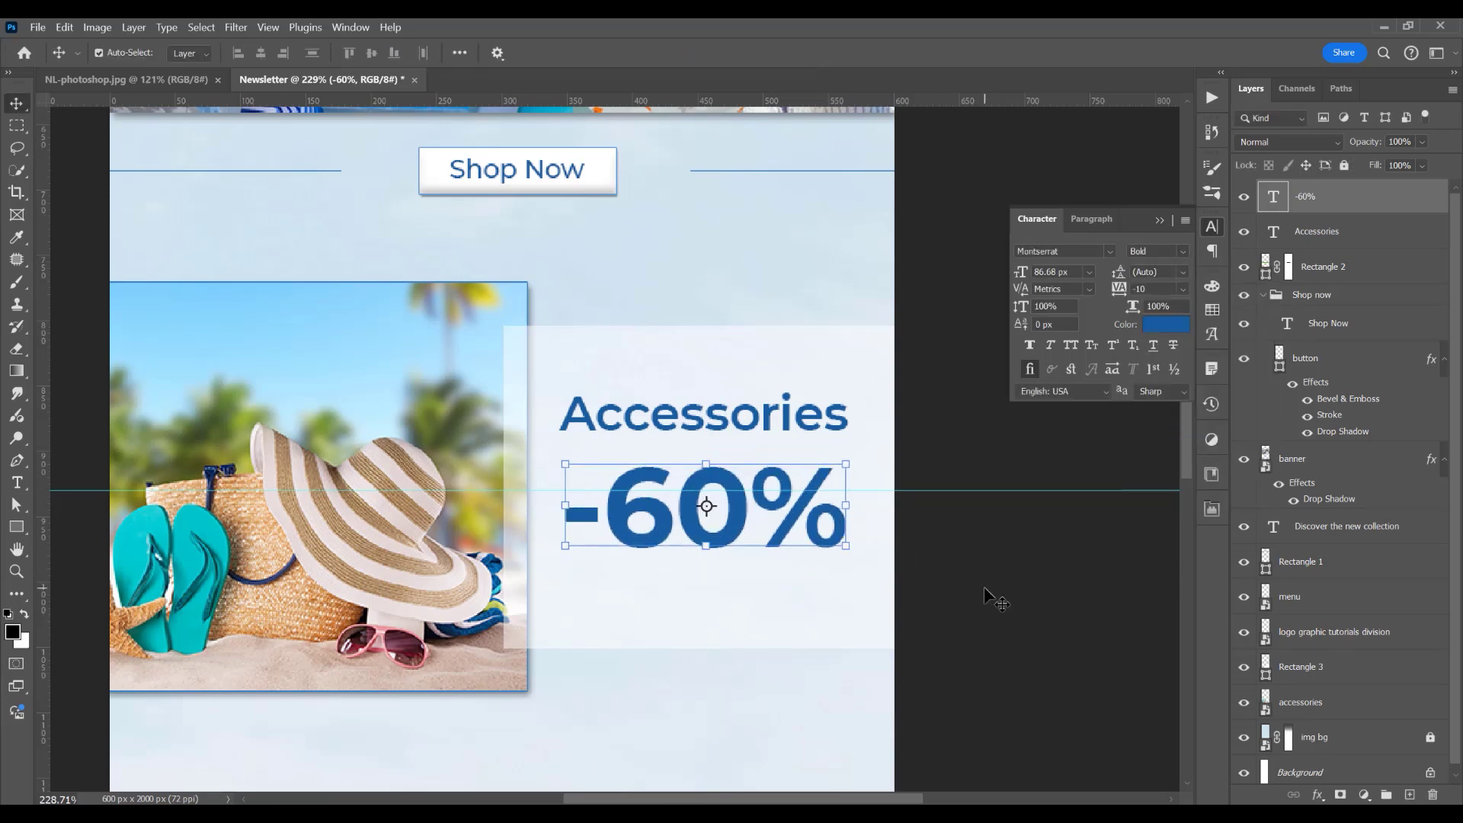
- Reduce only the percent sign of "-60%" to 45 px and raise it above the baseline like a superscript
key(t)
drag(844, 506, 810, 505)
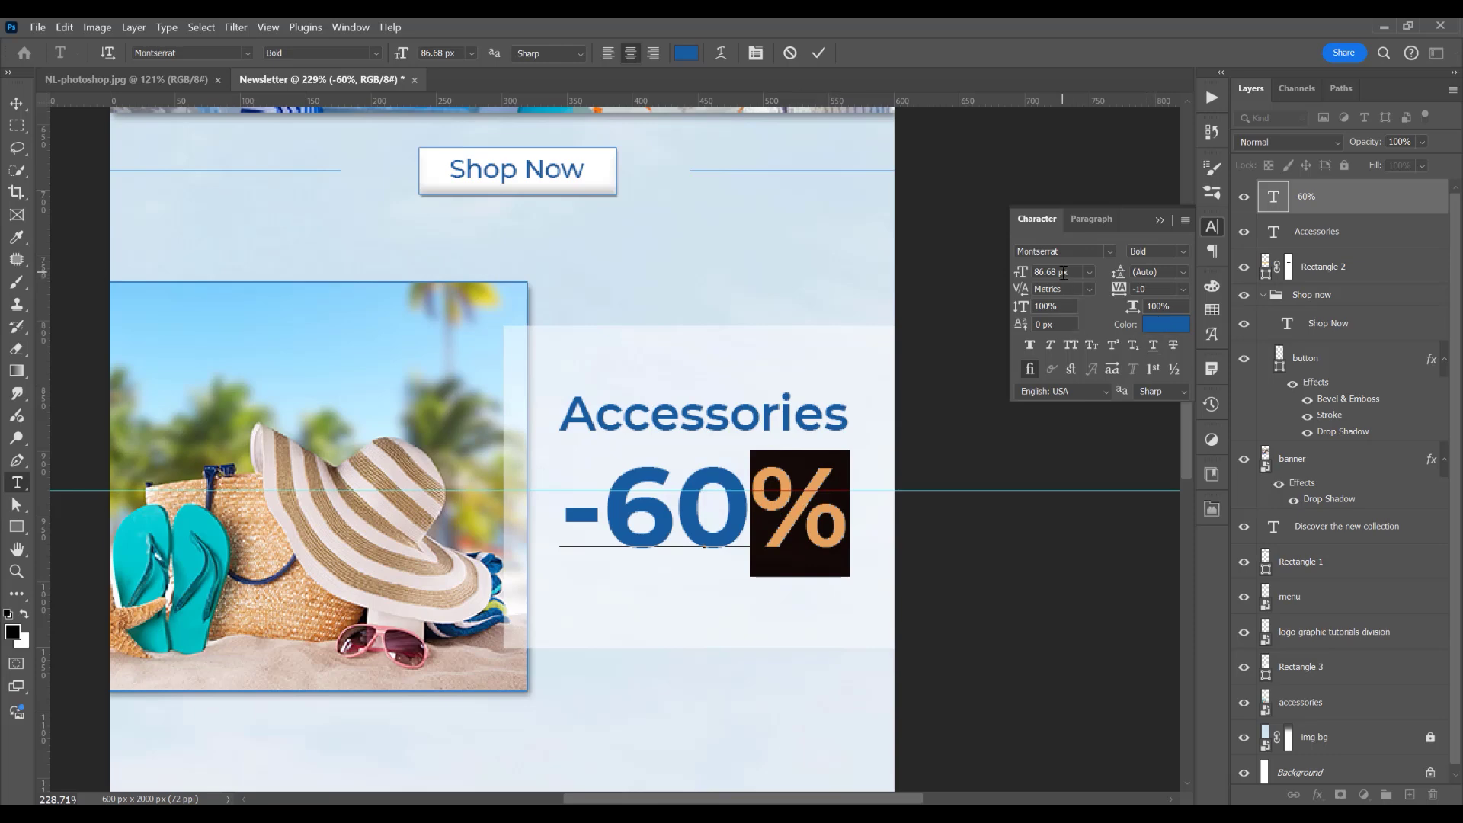
text(45)
key(Return)
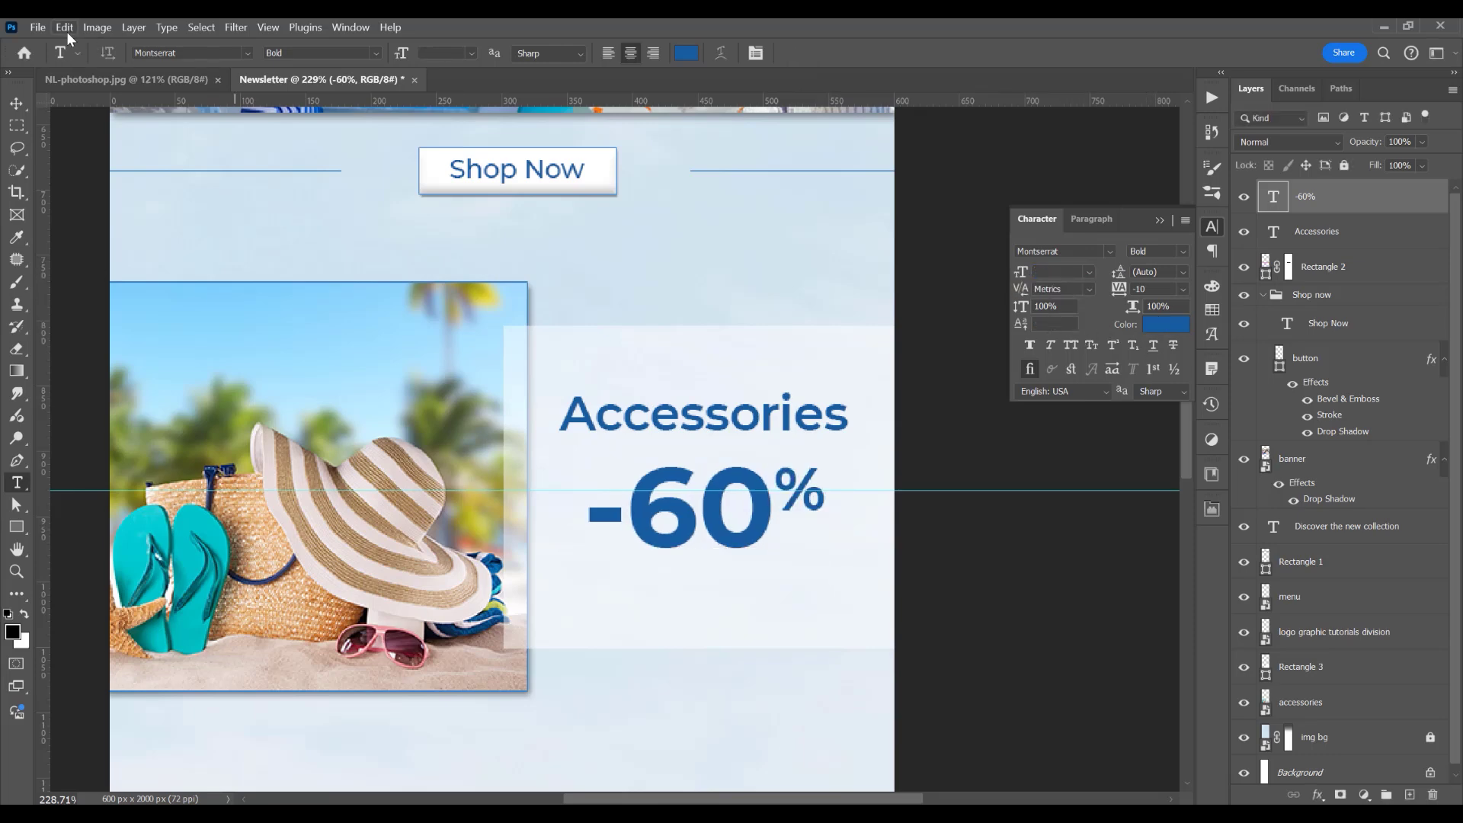
- Scale up the "-60%" text to about the width of "Accessories" and keep it centred below that heading
click(17, 103)
key(ctrl+t)
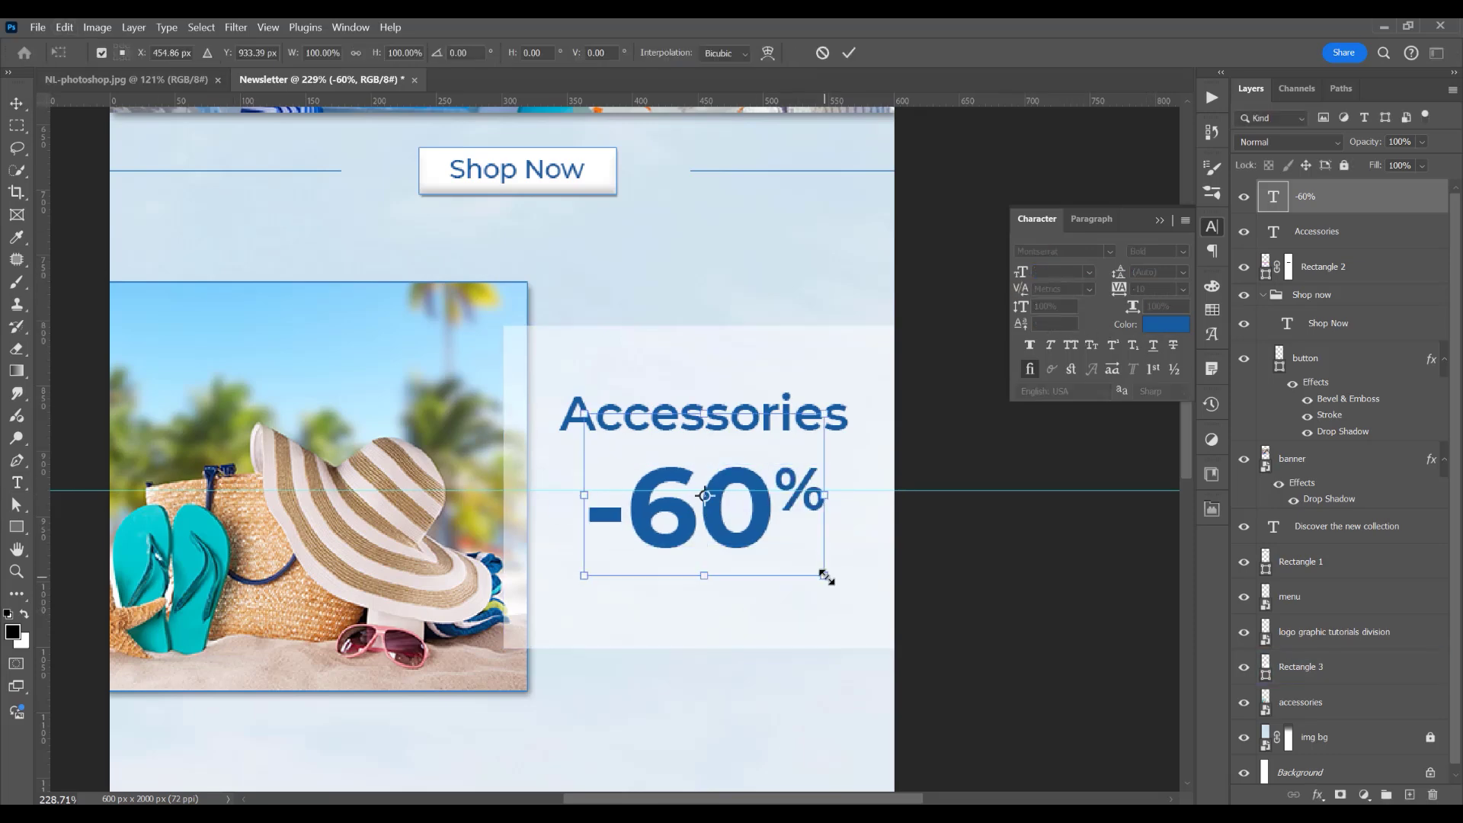
drag(825, 575, 844, 588)
drag(789, 529, 788, 535)
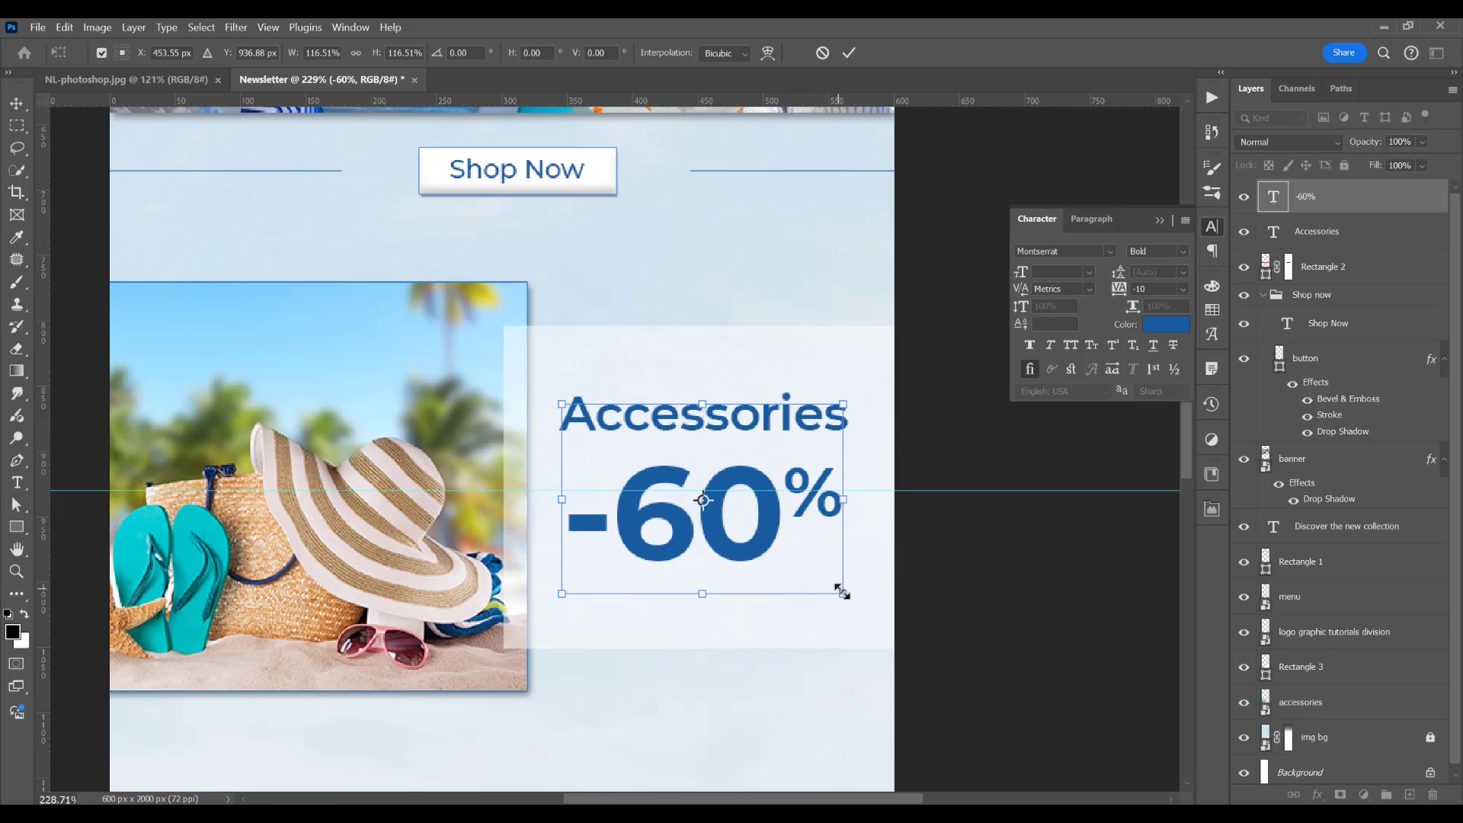
drag(842, 592, 849, 593)
click(849, 53)
click(914, 391)
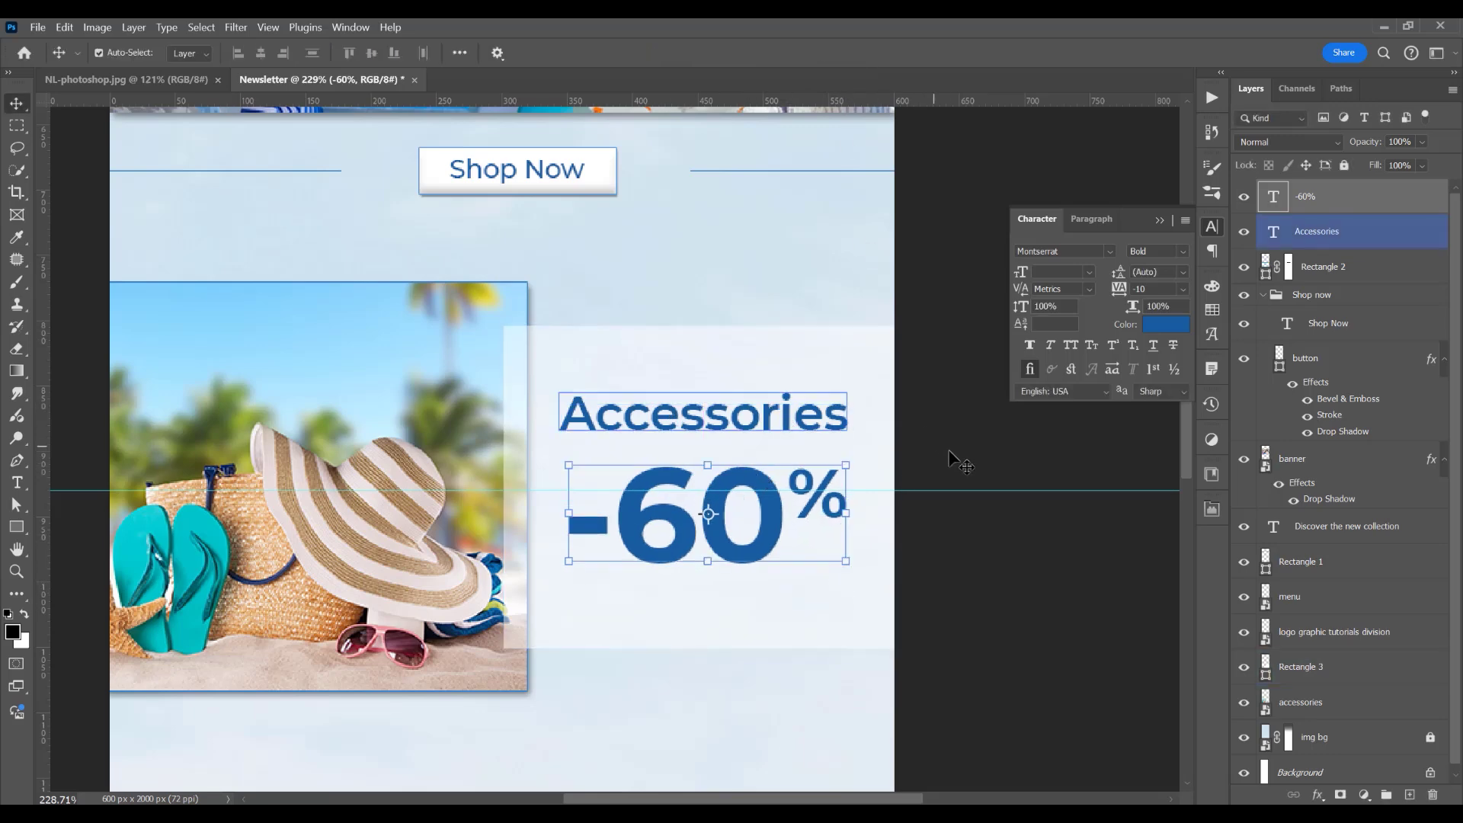
- Duplicate the "Accessories" text below "-60%" and change the copy to "up to"
scroll(716, 526, up, 2)
drag(773, 388, 787, 637)
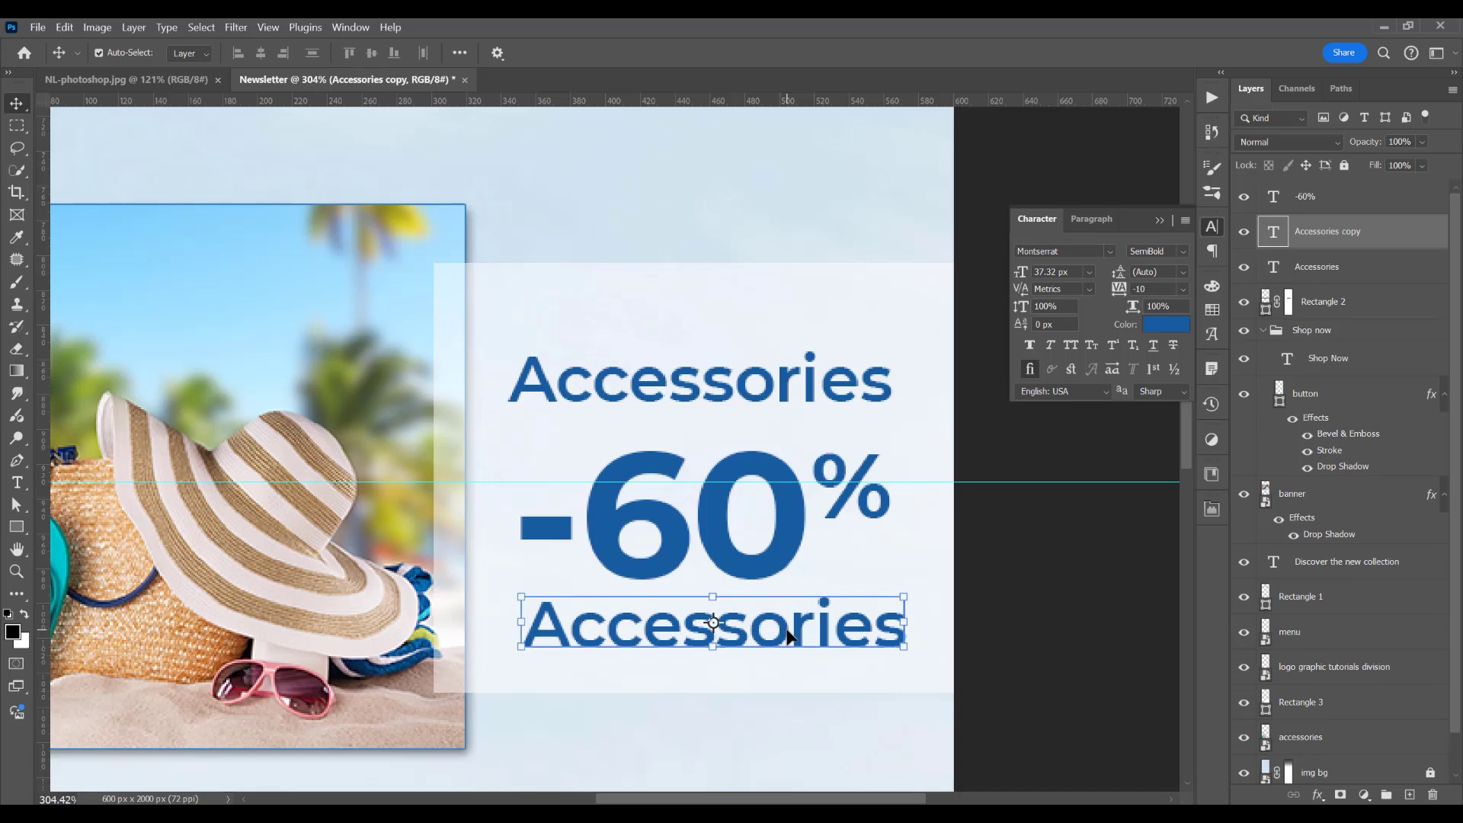
double_click(743, 626)
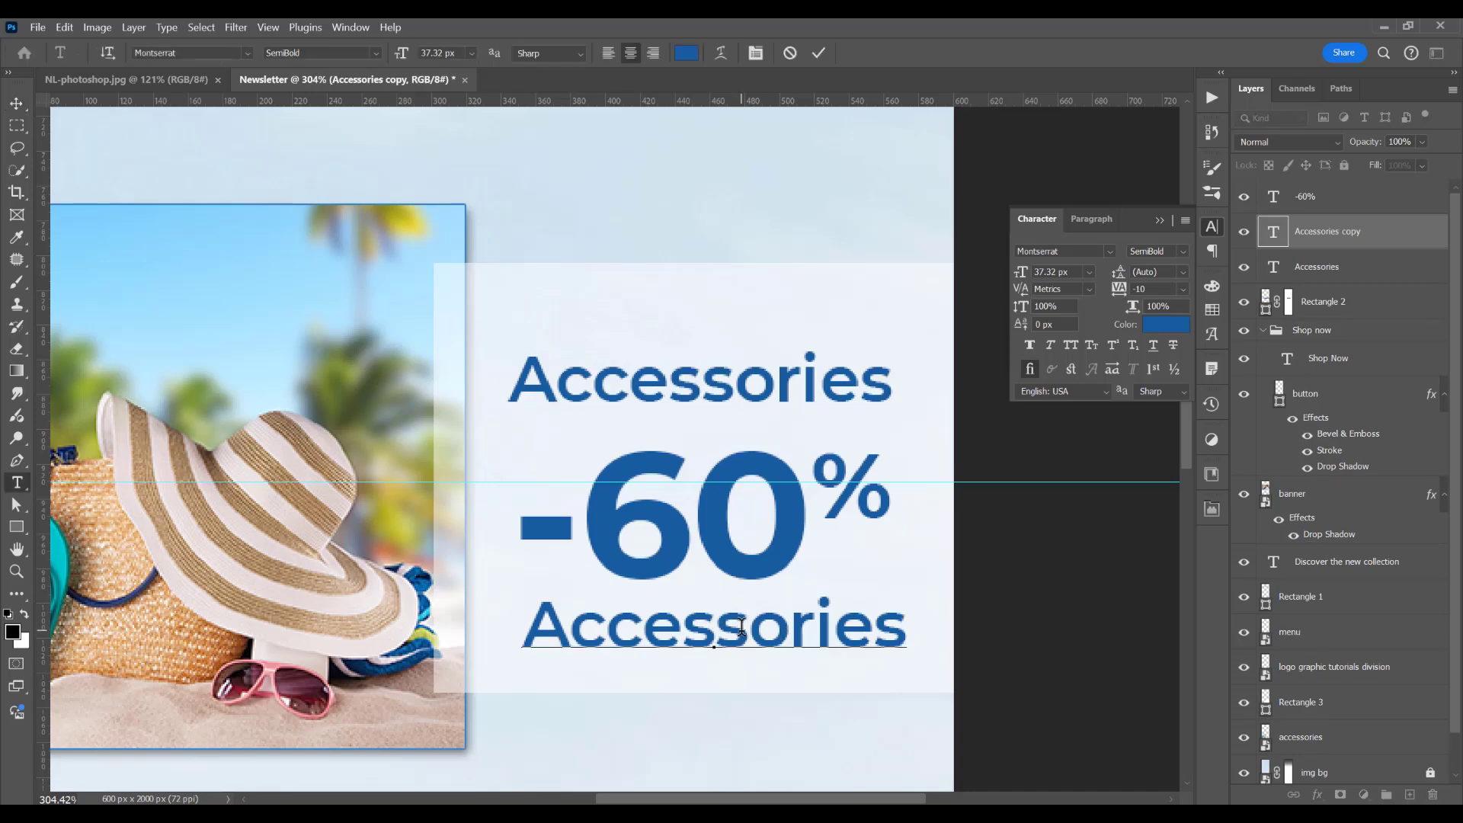
text(up to)
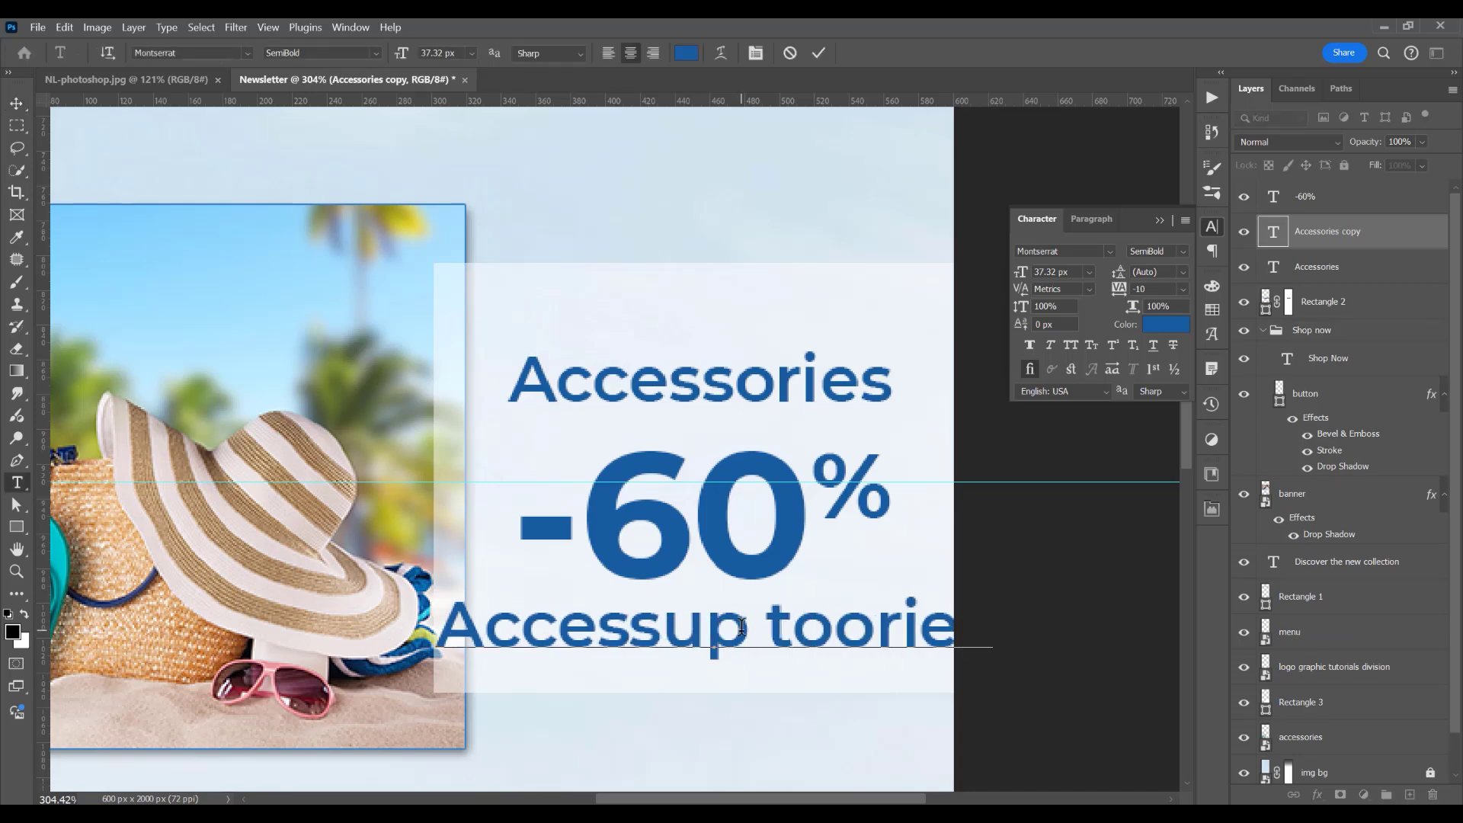
key(ctrl+a)
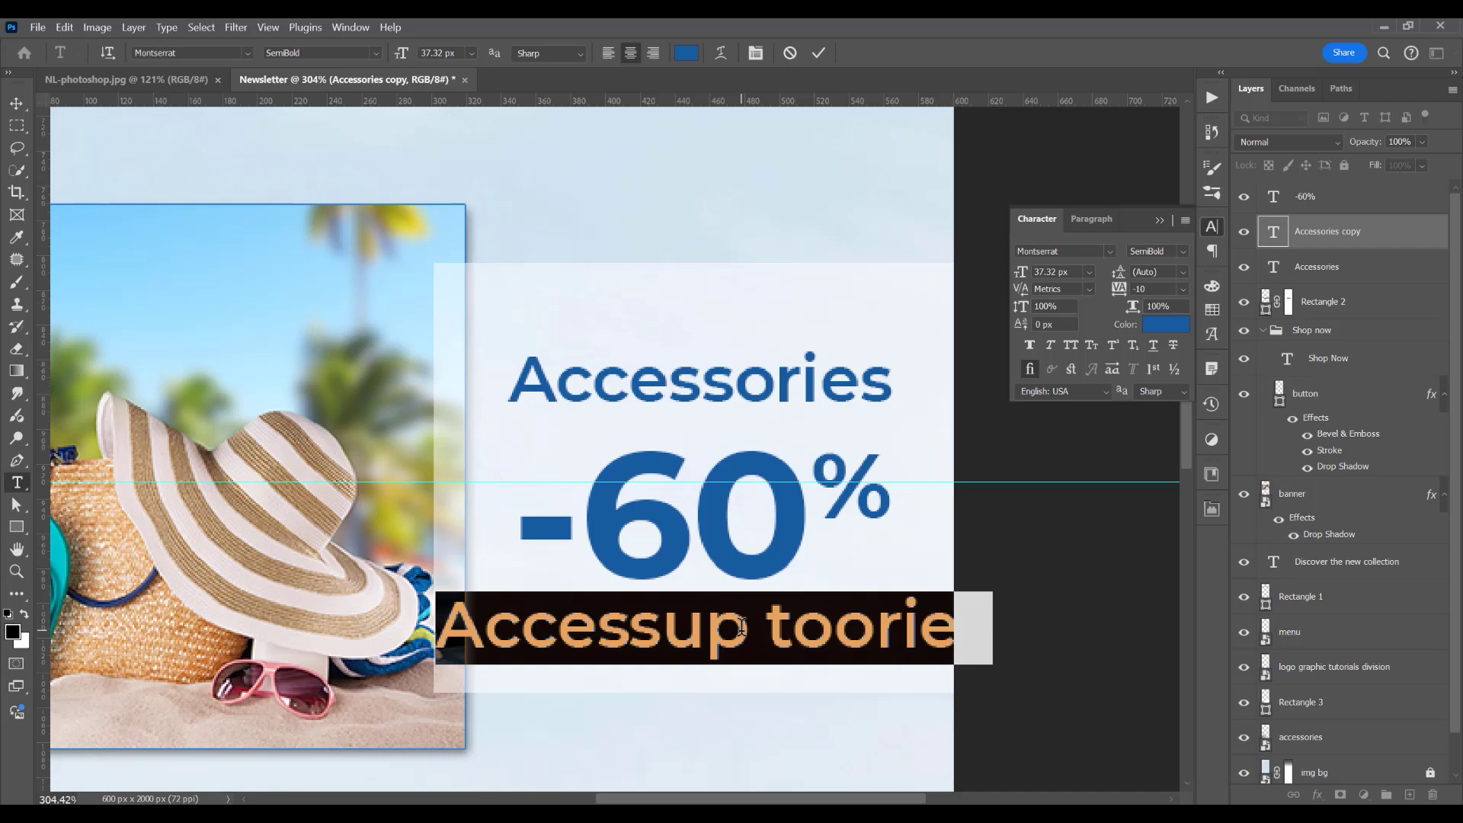
text(up to)
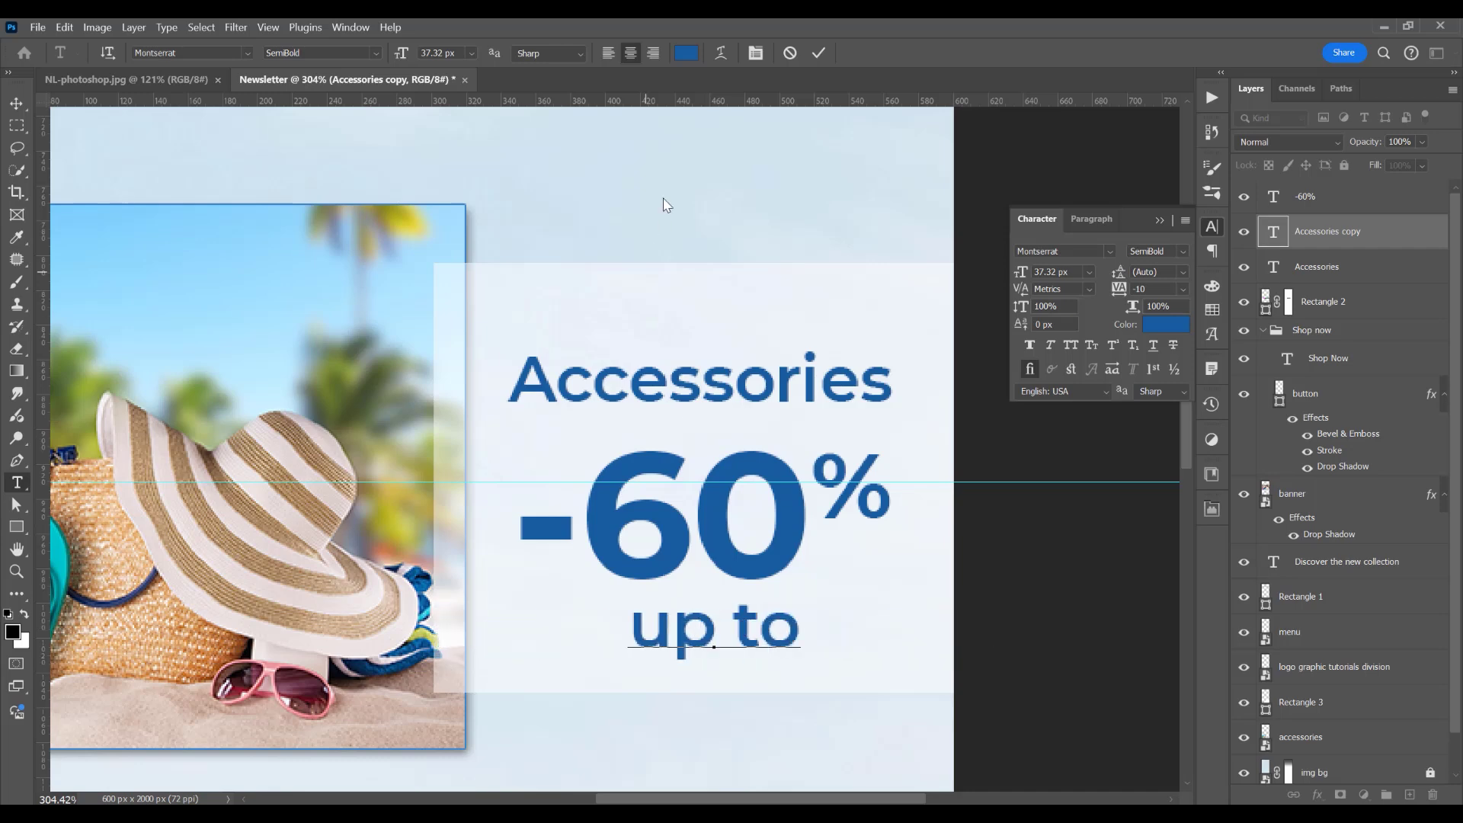
click(664, 200)
- Set the "up to" text to Medium, shrink it and place it just above the minus sign of "-60%"
click(1184, 251)
click(1160, 375)
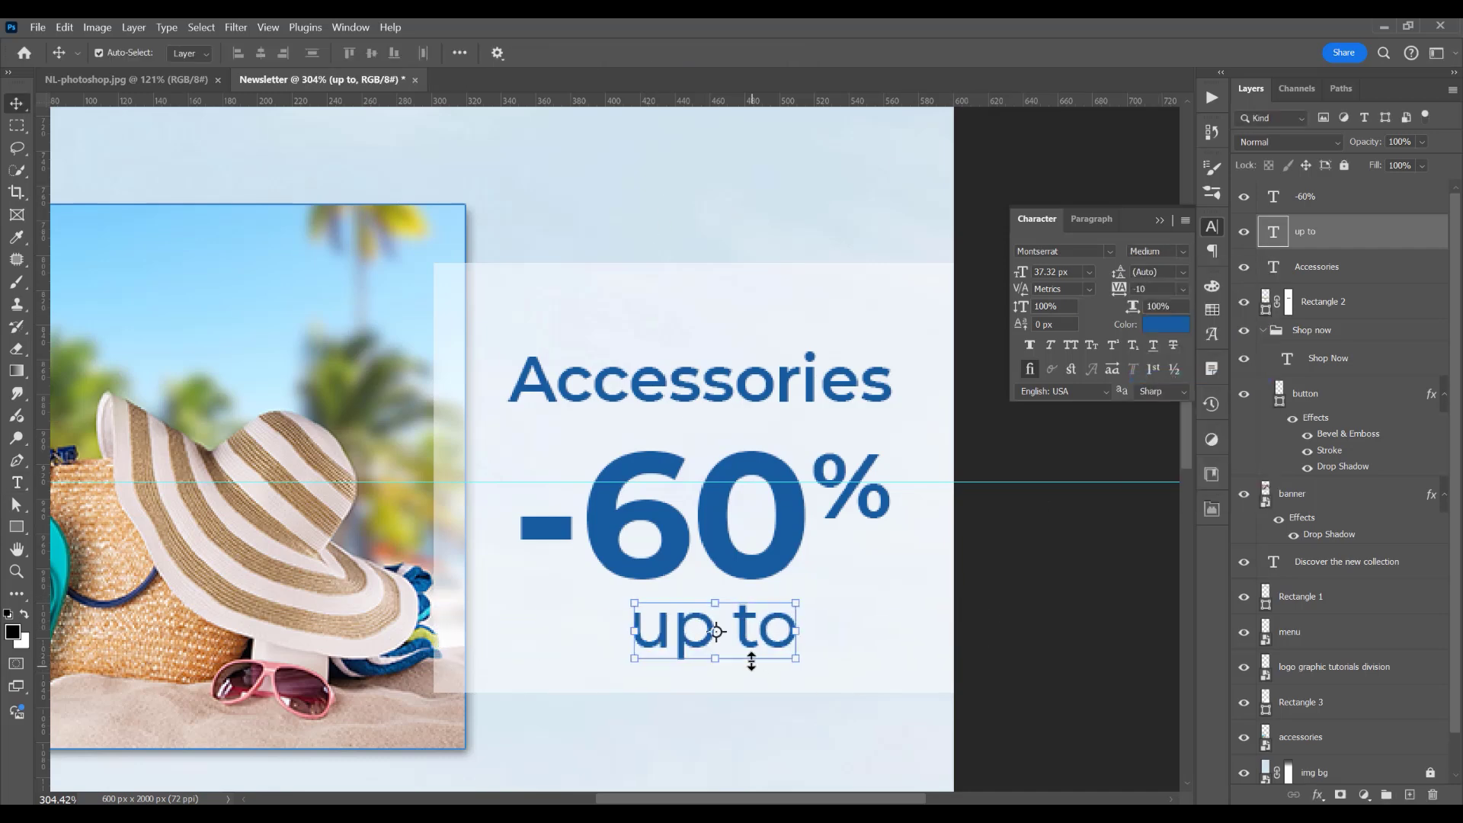
drag(797, 664, 574, 503)
key(Return)
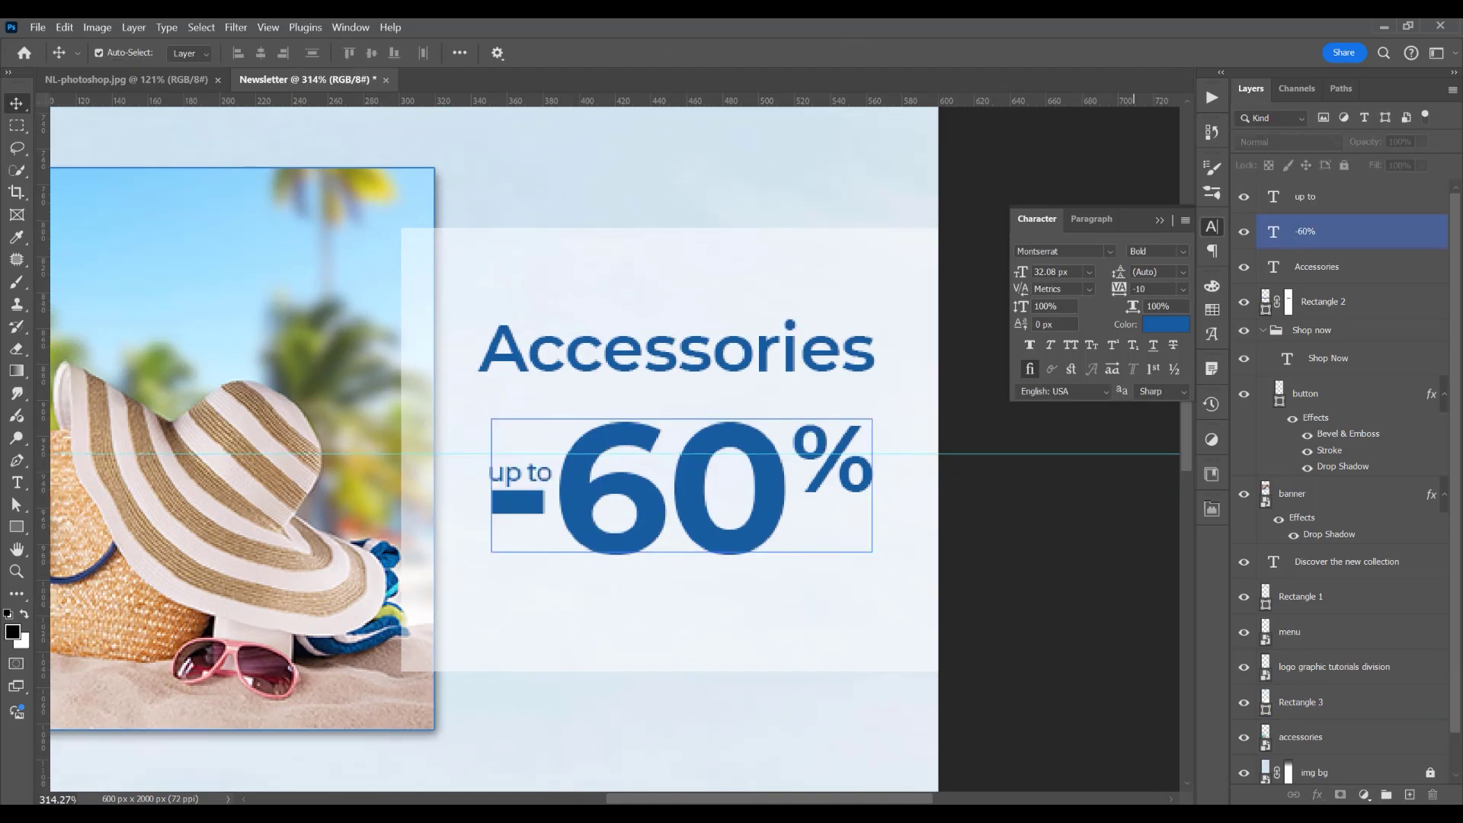
scroll(647, 486, down, 5)
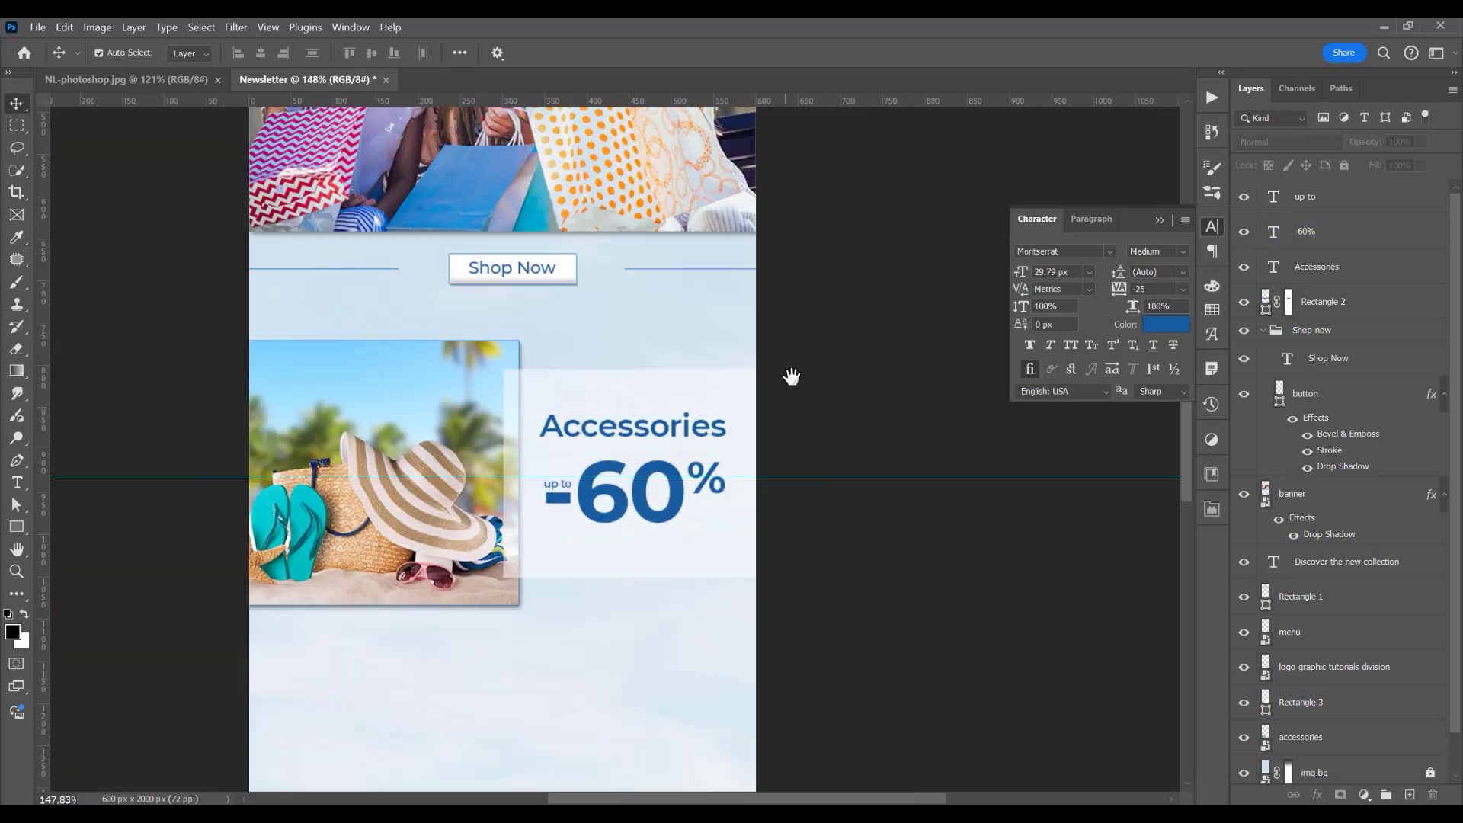
- Draw a thin horizontal blue rectangle as a line above the "Accessories" heading, slightly wider than the heading
drag(790, 379, 803, 389)
scroll(661, 388, up, 5)
scroll(644, 388, up, 2)
scroll(533, 381, down, 2)
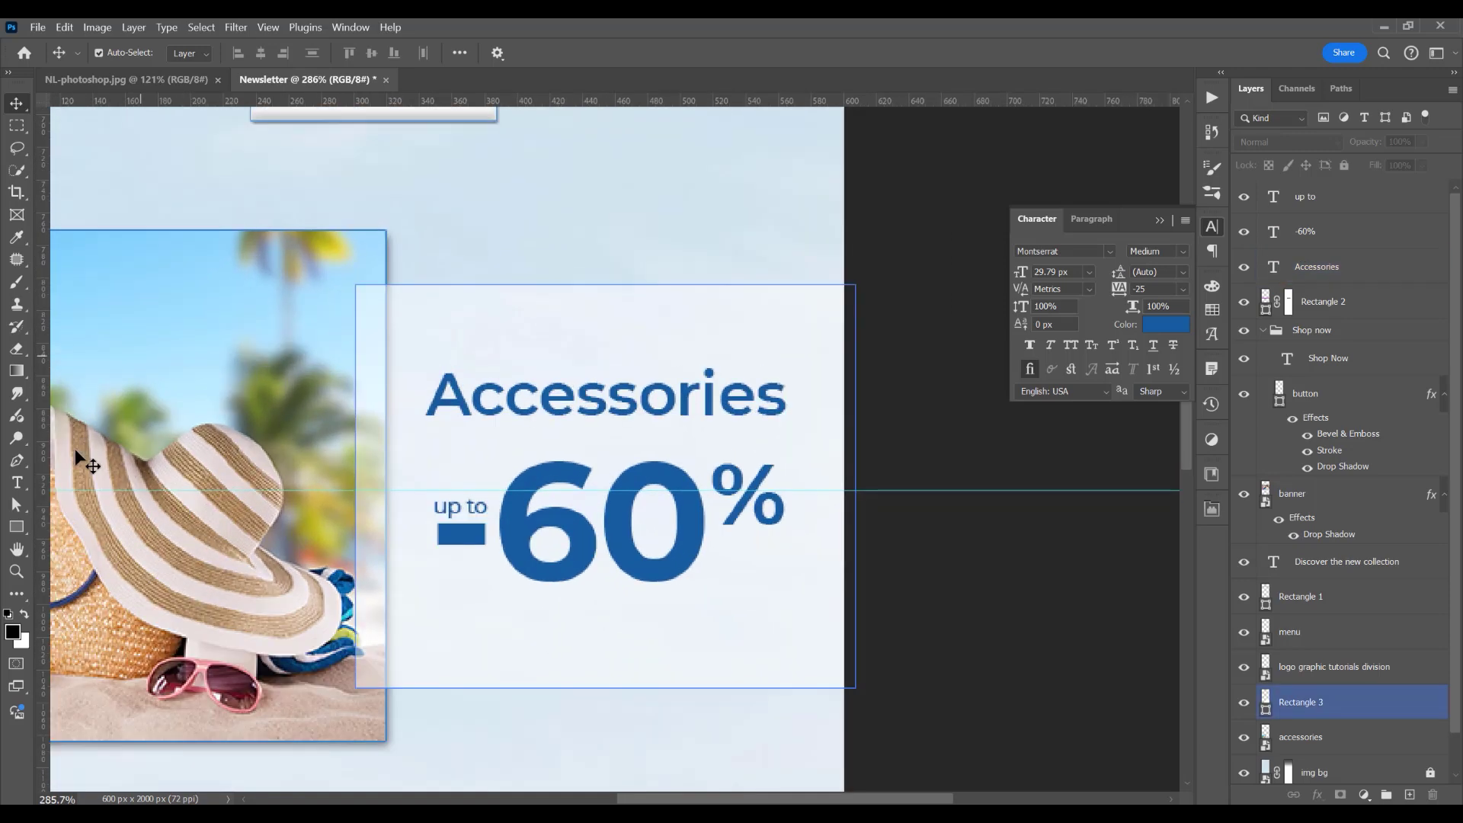
click(17, 526)
click(68, 527)
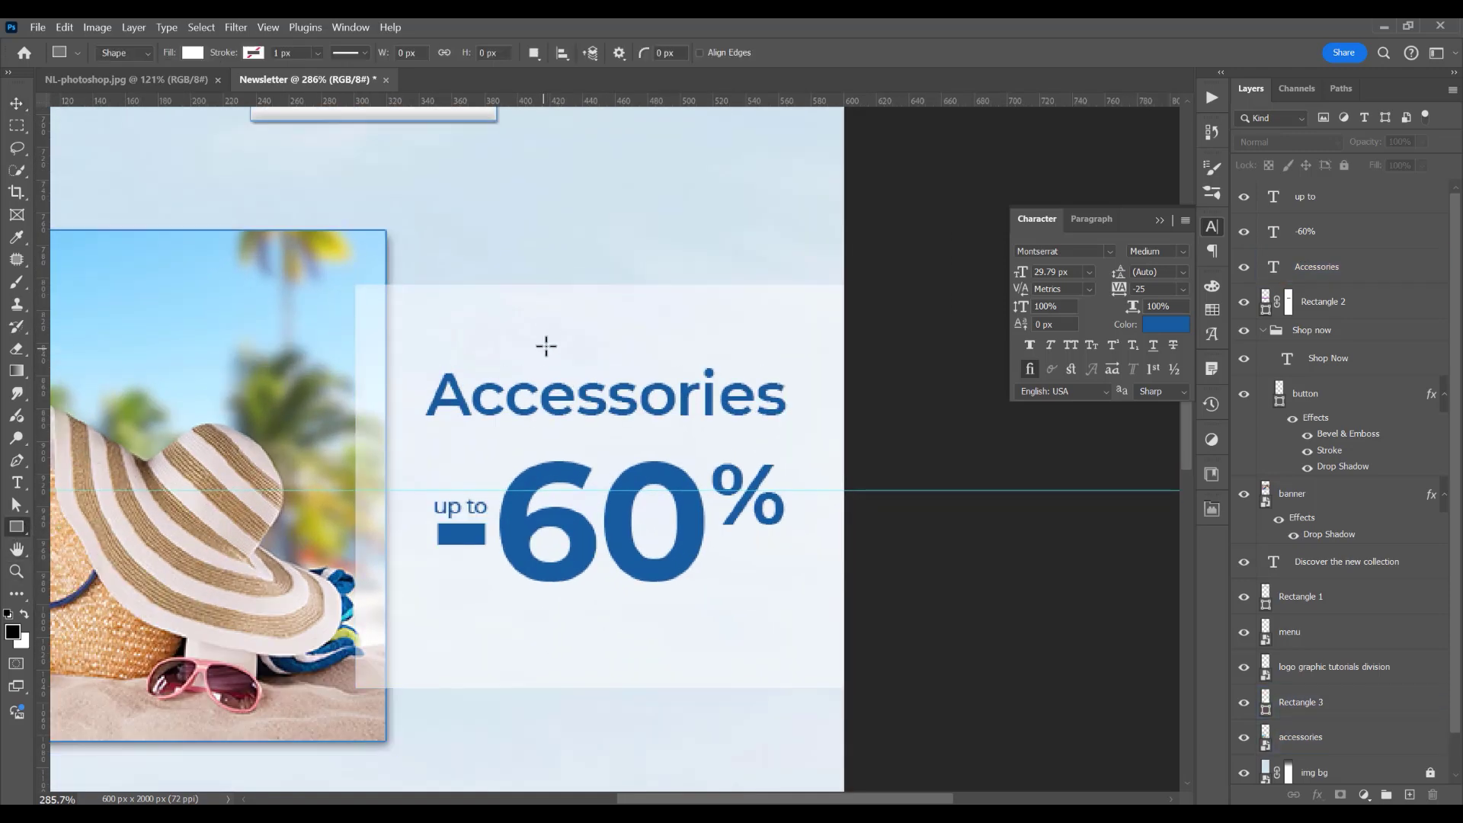
click(193, 53)
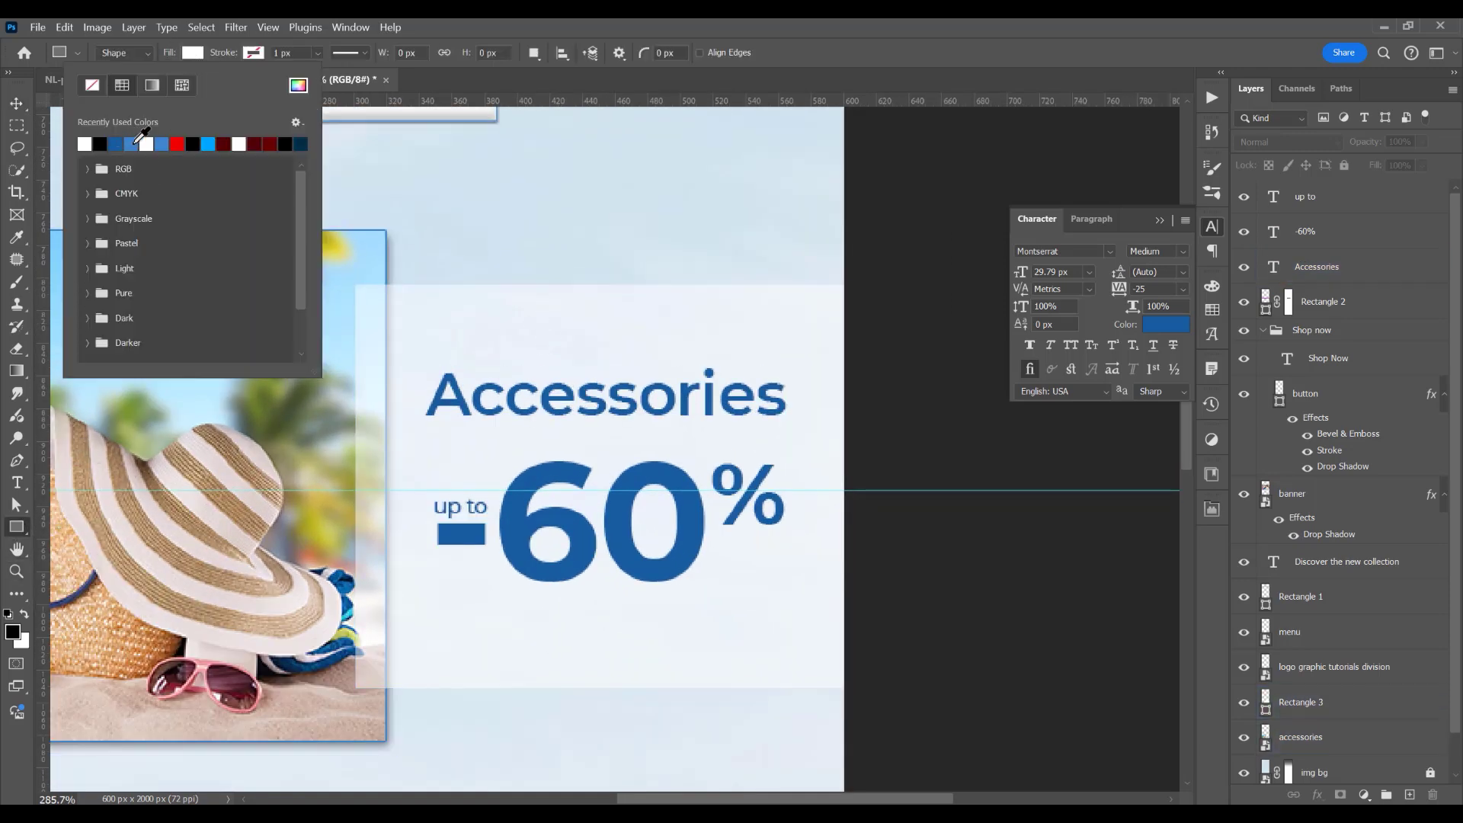
click(509, 40)
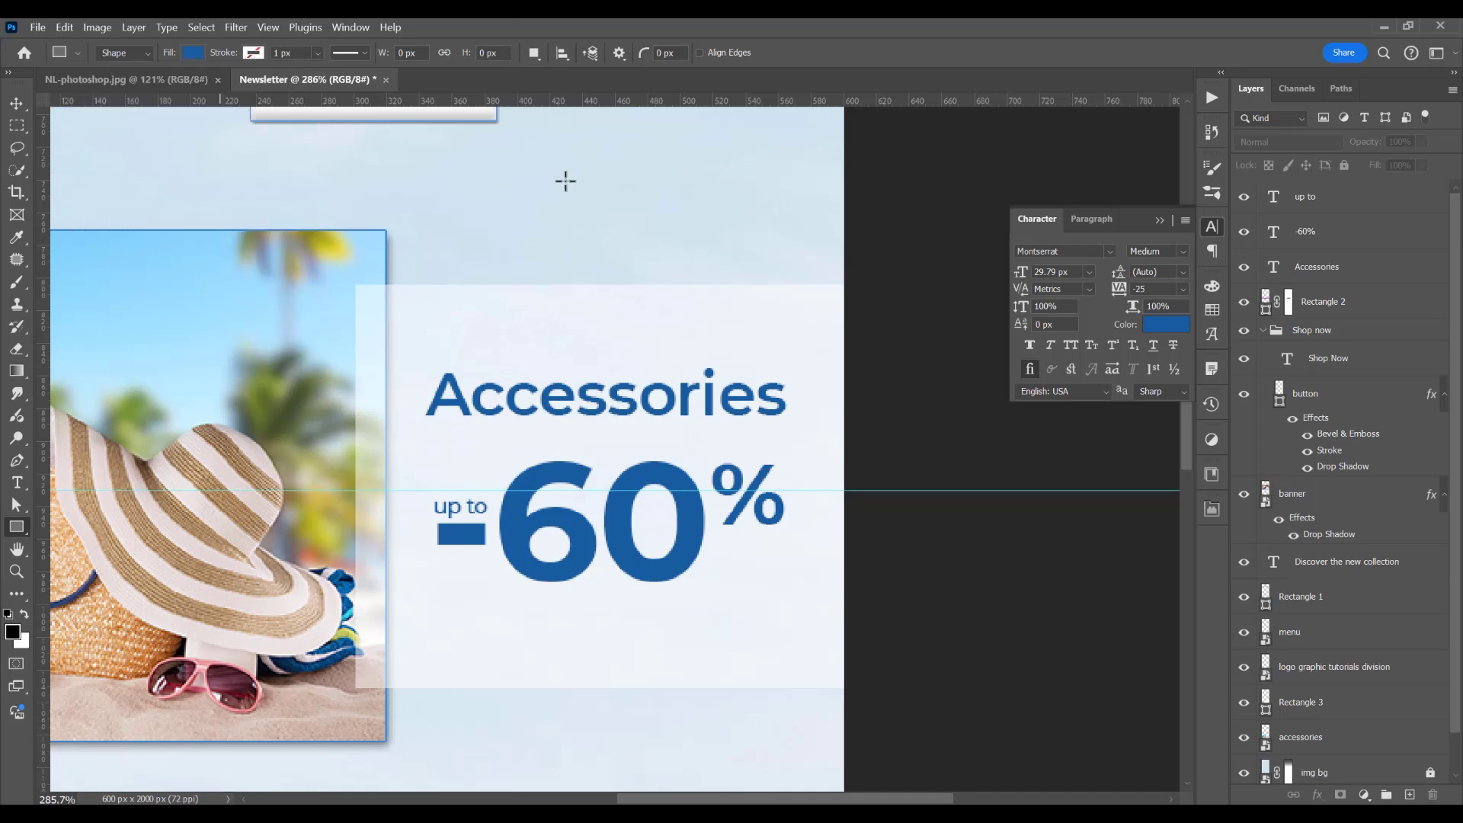
drag(408, 318, 826, 321)
- Duplicate the blue line above "Accessories" and move the copy straight down below the "-60%" text
click(626, 312)
key(ctrl+j)
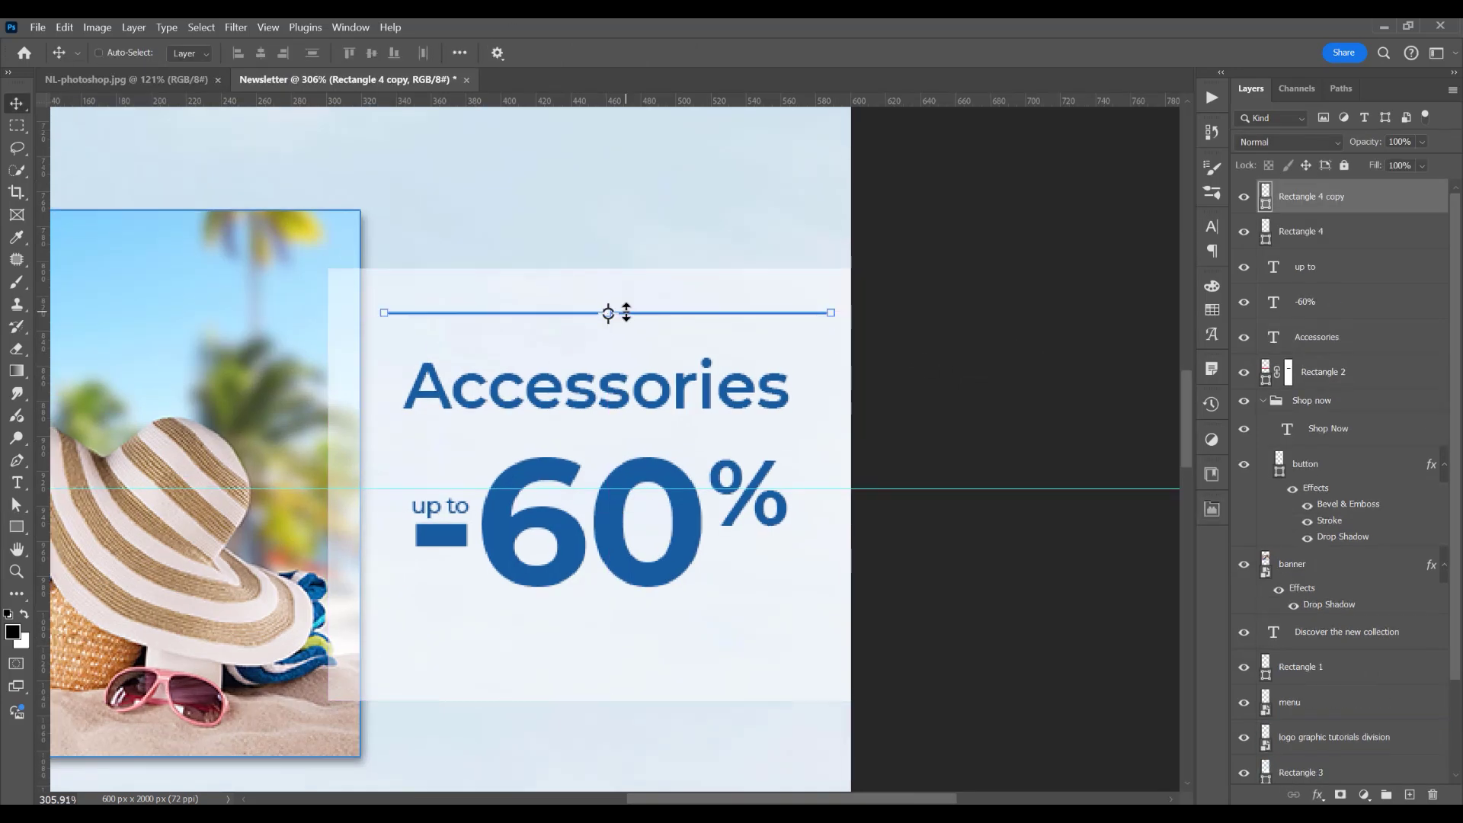
key(shift+Down)
key(shift+Down)
key(shift+Down)
key(shift+Down)
key(shift+Down)
key(shift+Down)
key(shift+Down)
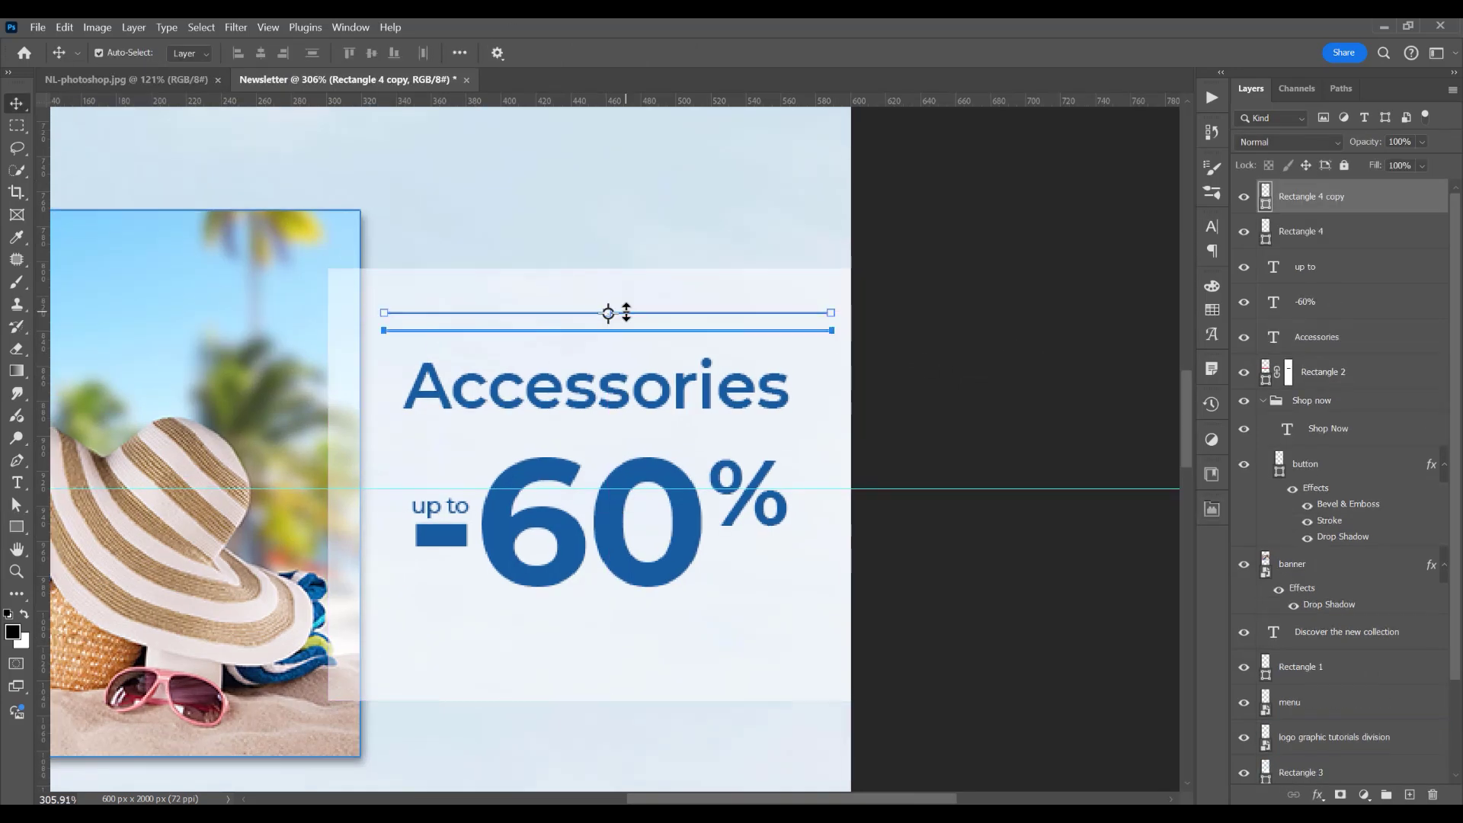
key(shift+Down)
key(shift+Down)
key(shift+Down)
key(shift+Down)
key(shift+Down)
key(shift+Down)
key(shift+Down)
key(shift+Down)
key(shift+Down)
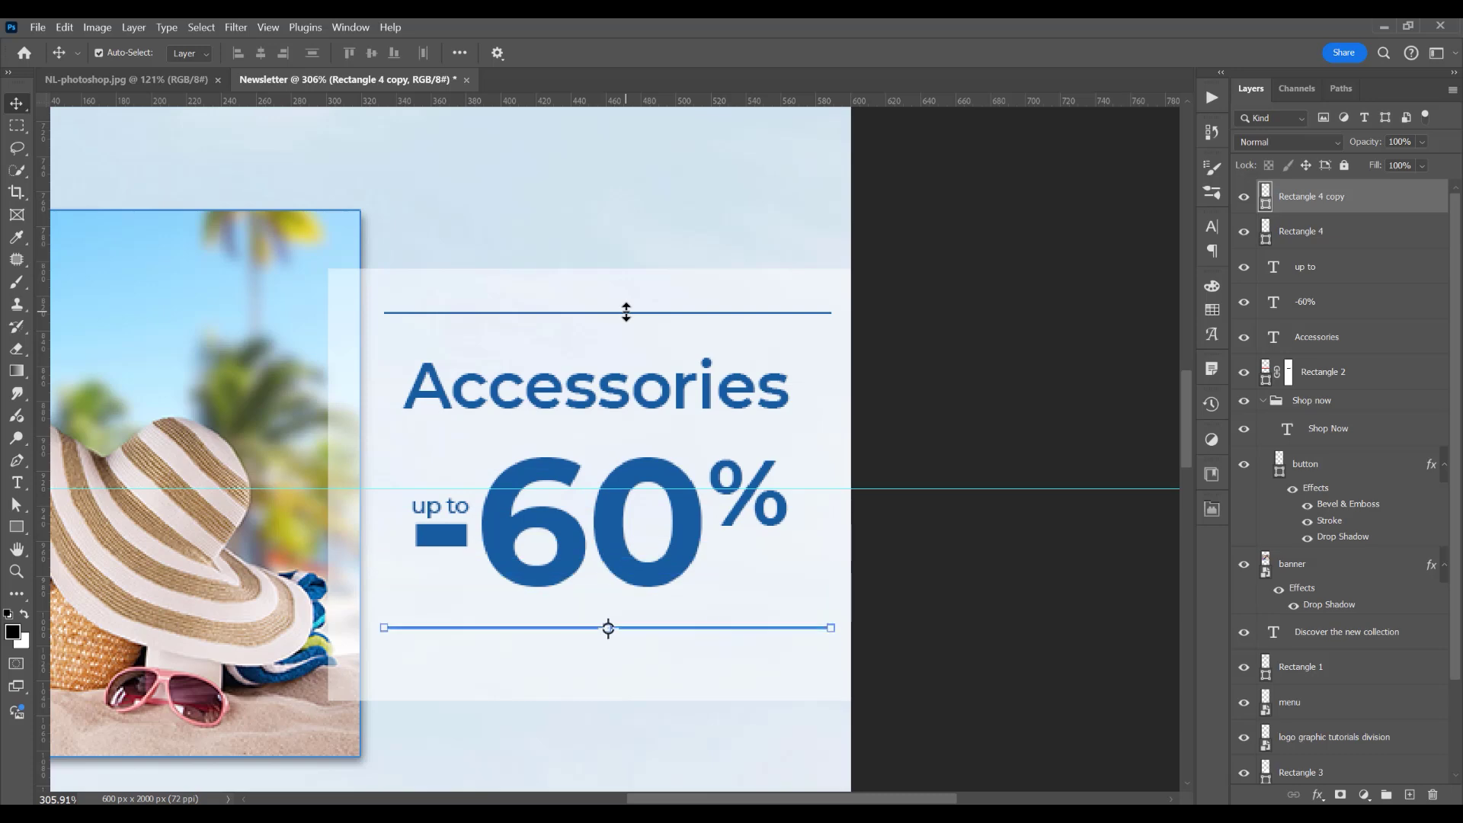
click(913, 323)
- Add a drop shadow to the translucent white panel behind the Accessories text, with a distance of 5 px and 55% opacity
scroll(906, 329, down, 2)
scroll(671, 488, up, 5)
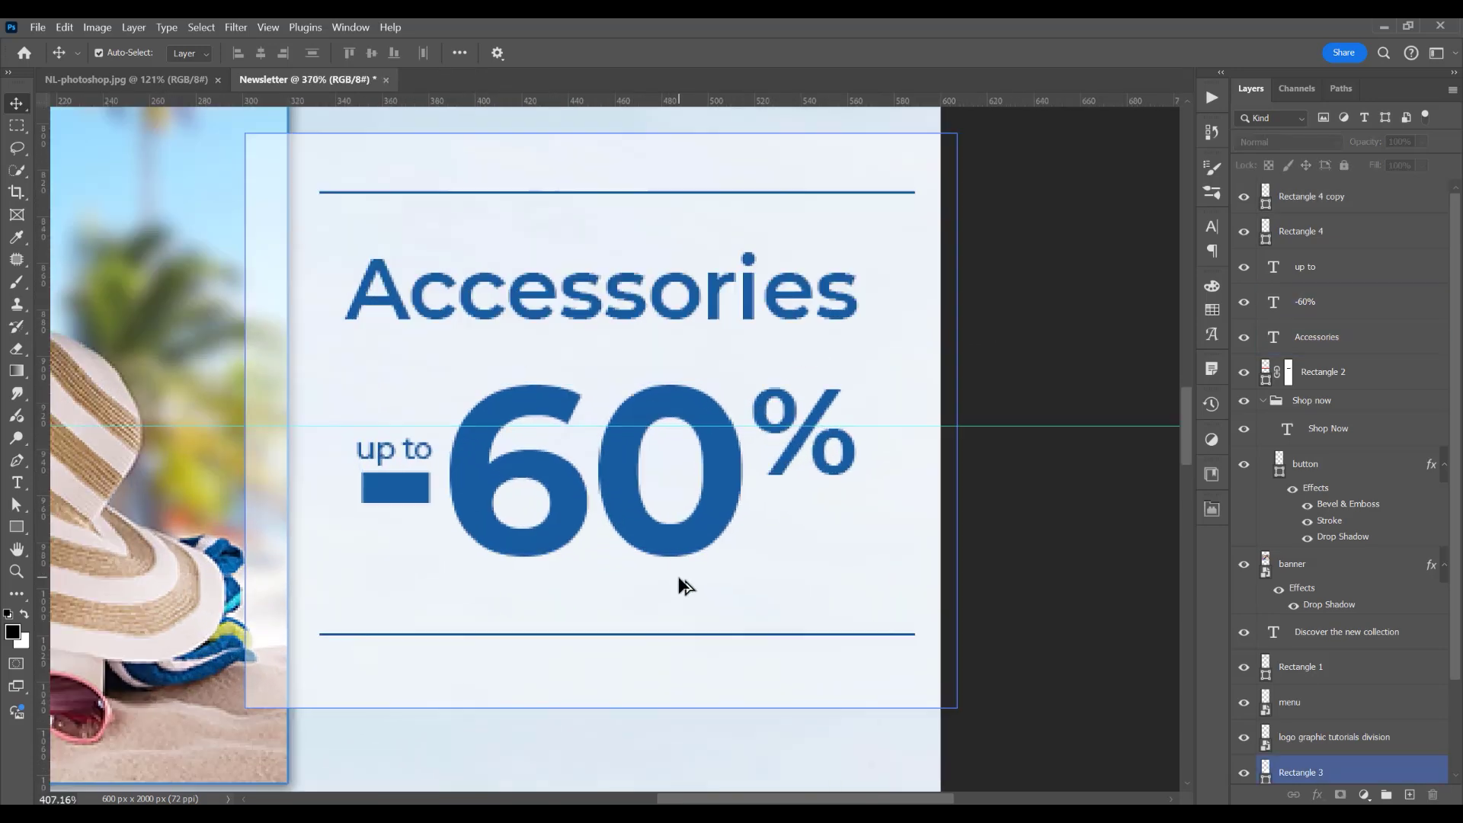
scroll(733, 400, down, 5)
scroll(734, 401, down, 7)
click(1319, 771)
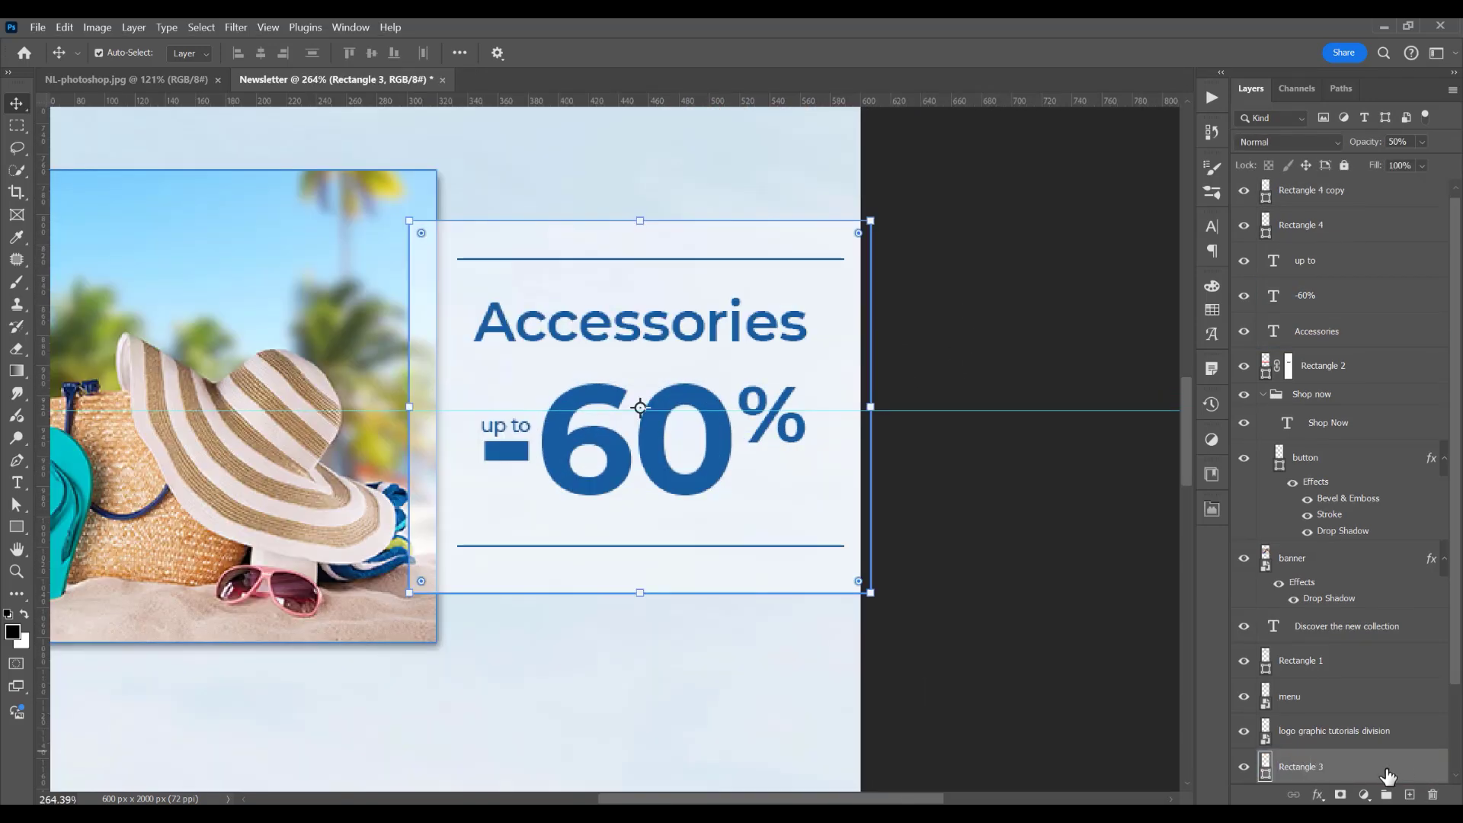
double_click(1406, 765)
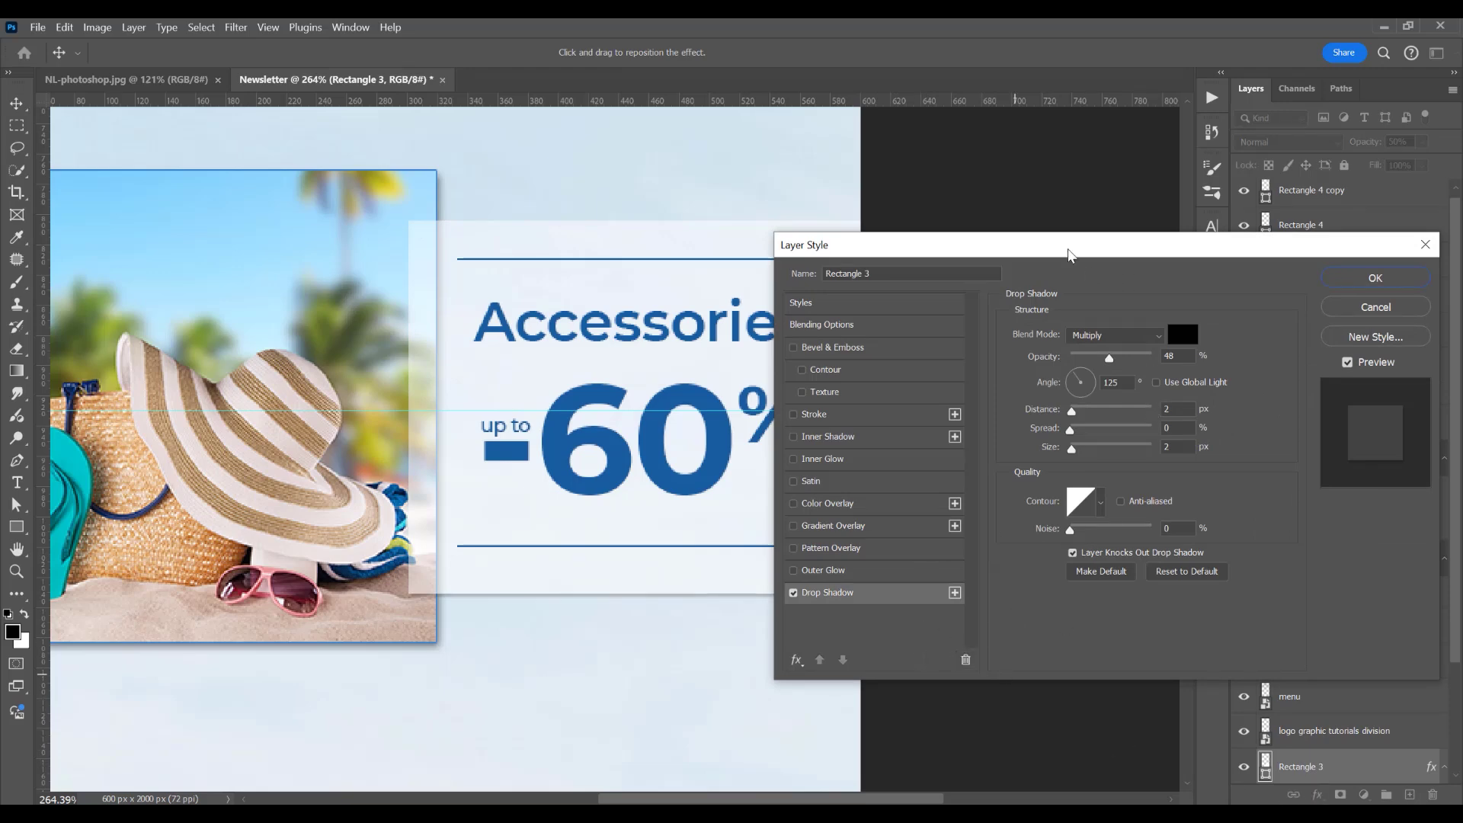
drag(1067, 248, 1023, 121)
drag(1132, 281, 1062, 312)
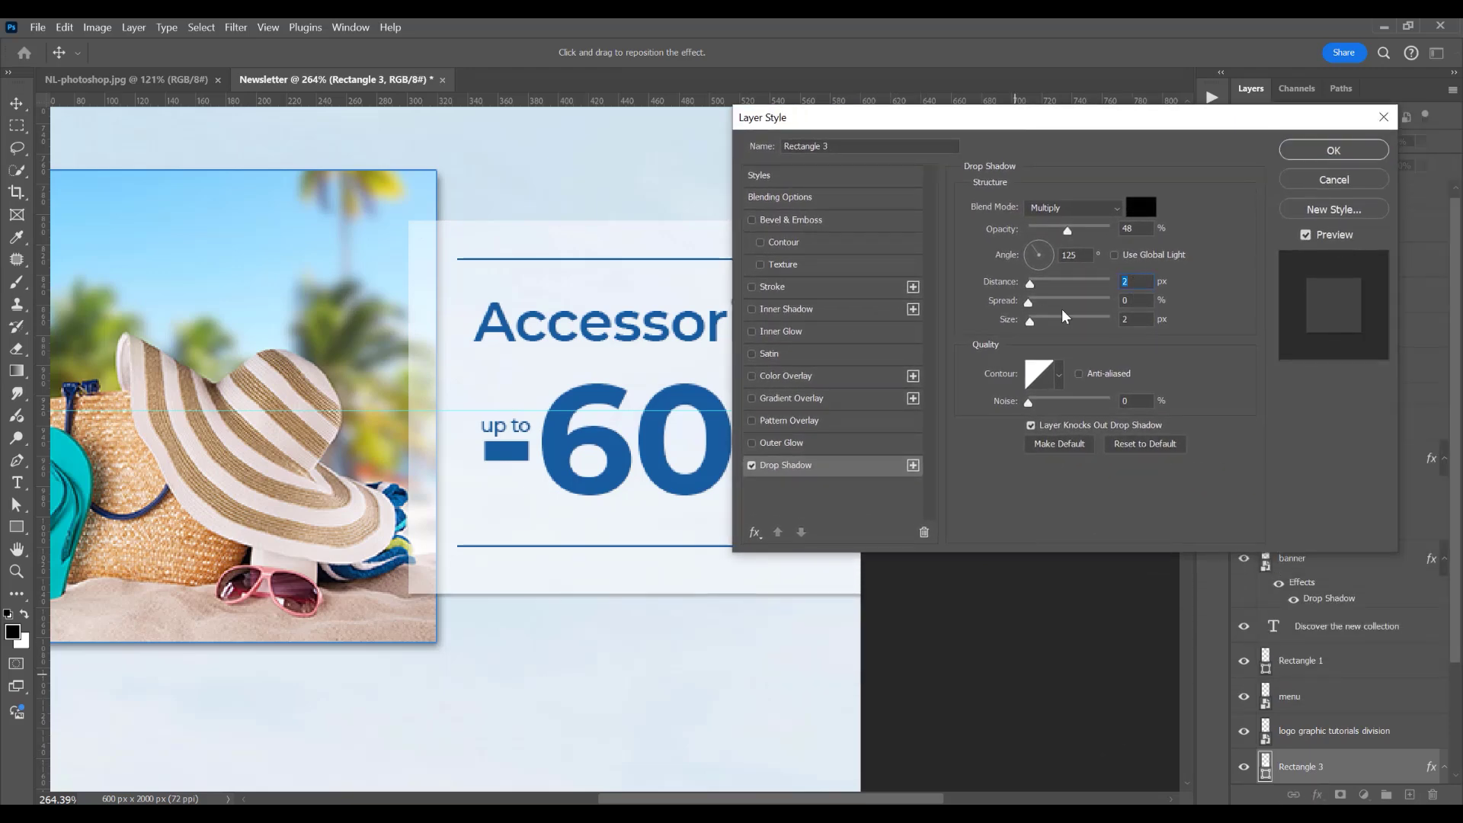
text(5)
drag(1069, 231, 1076, 231)
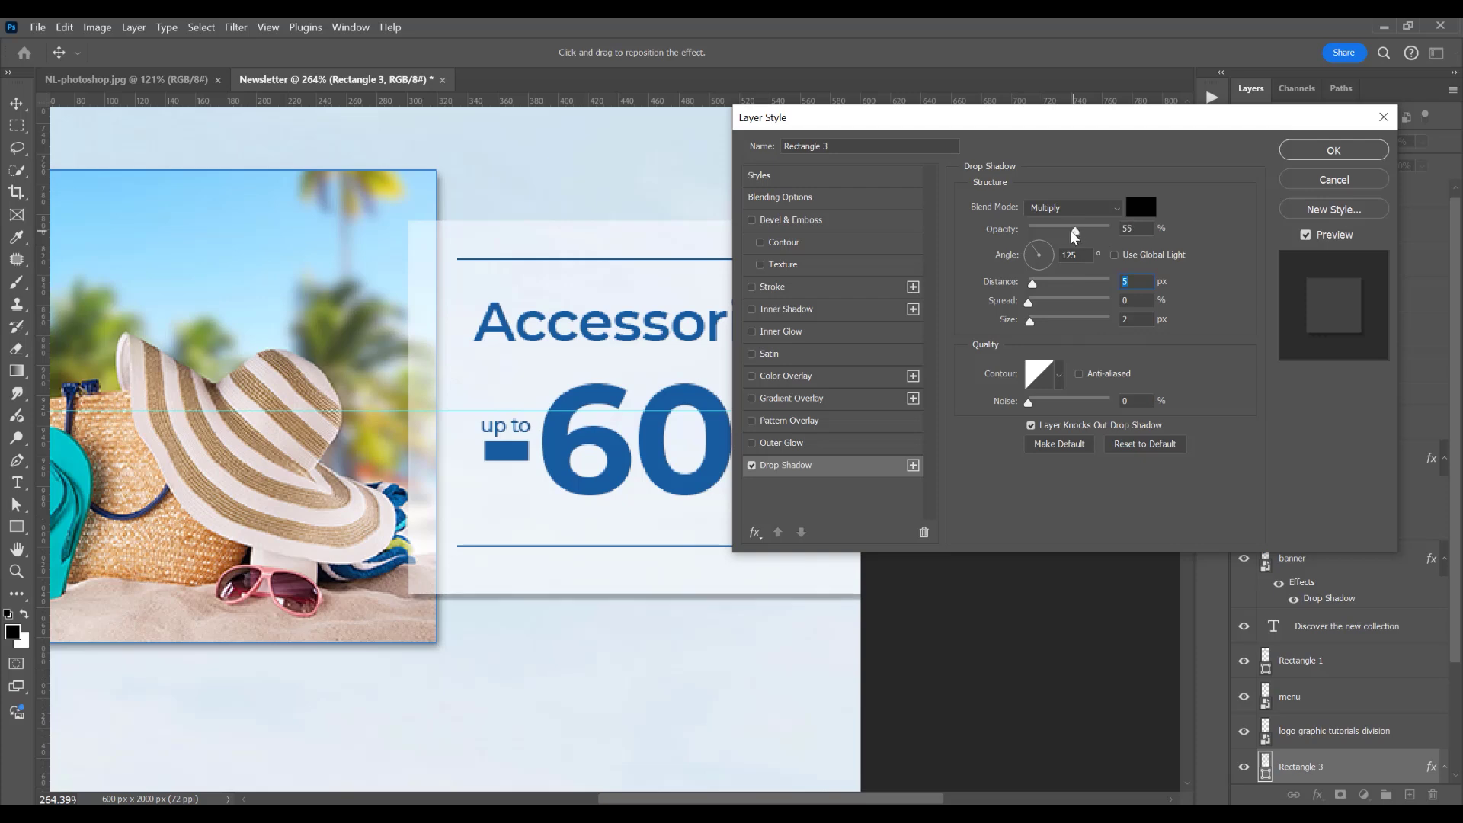
key(Return)
scroll(974, 336, down, 4)
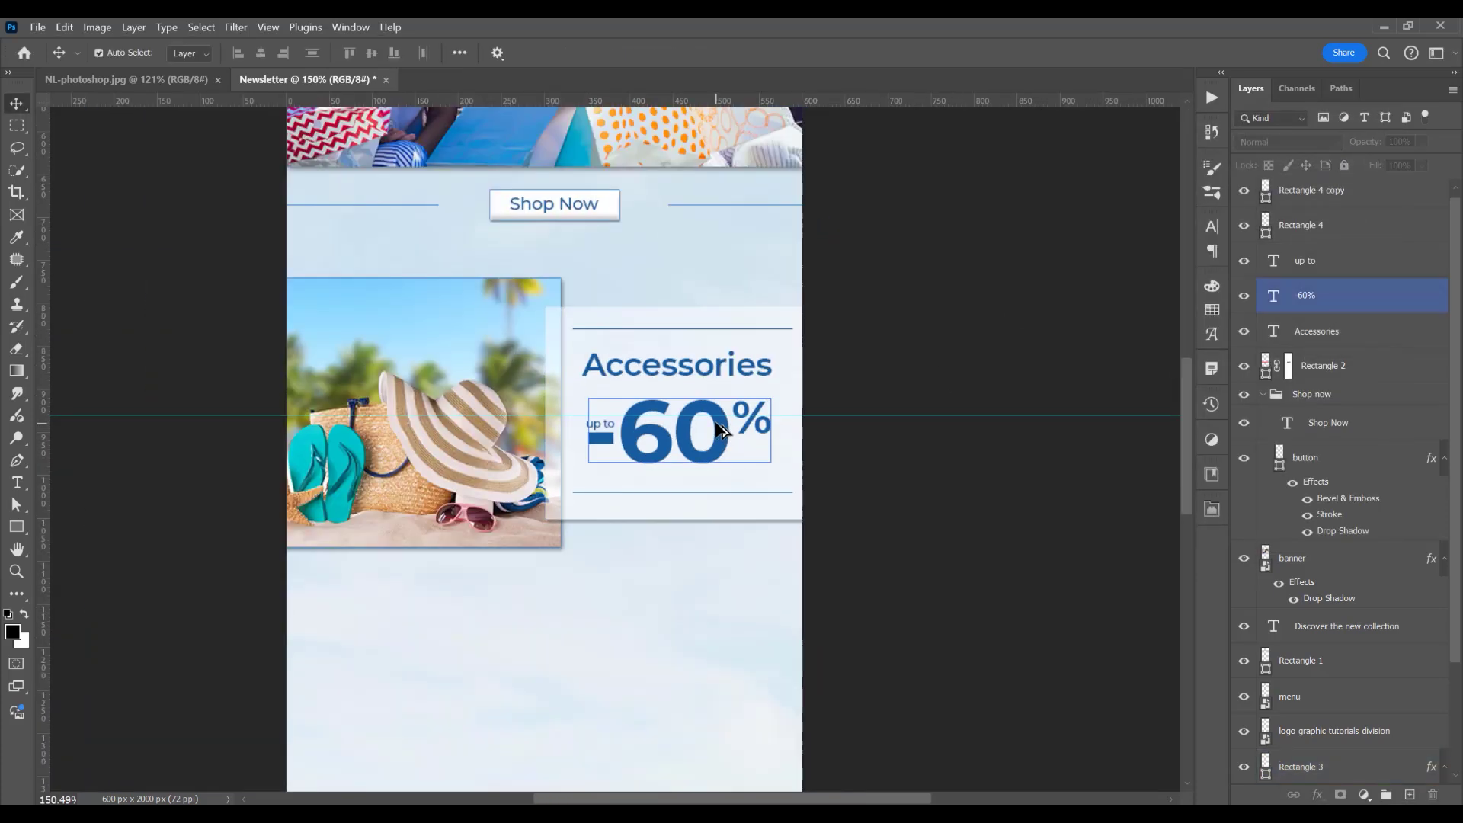
- Group the white panel with its texts and blue lines, and name the group "Accessories"
scroll(815, 343, up, 3)
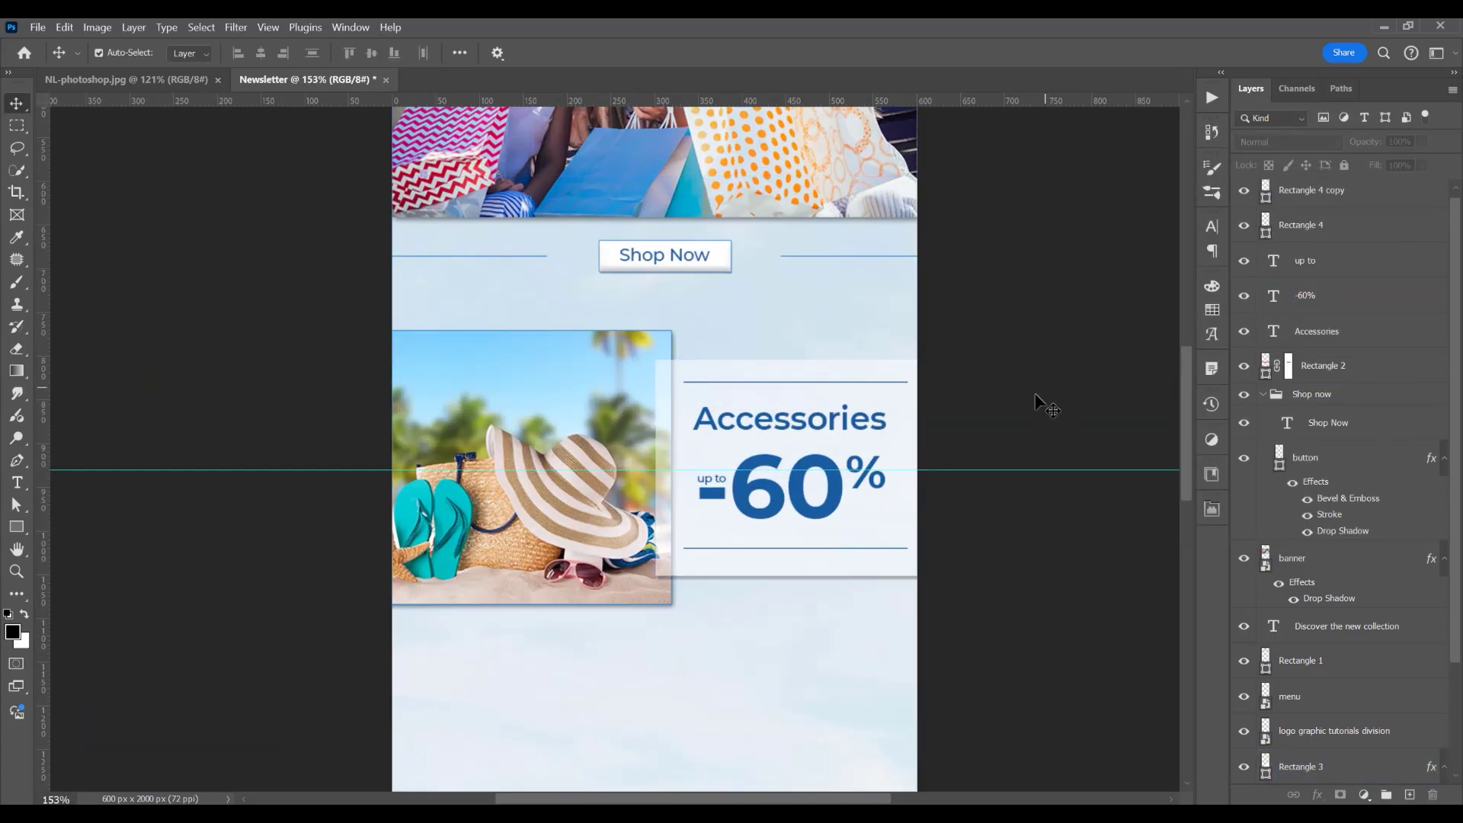
drag(1070, 644, 684, 327)
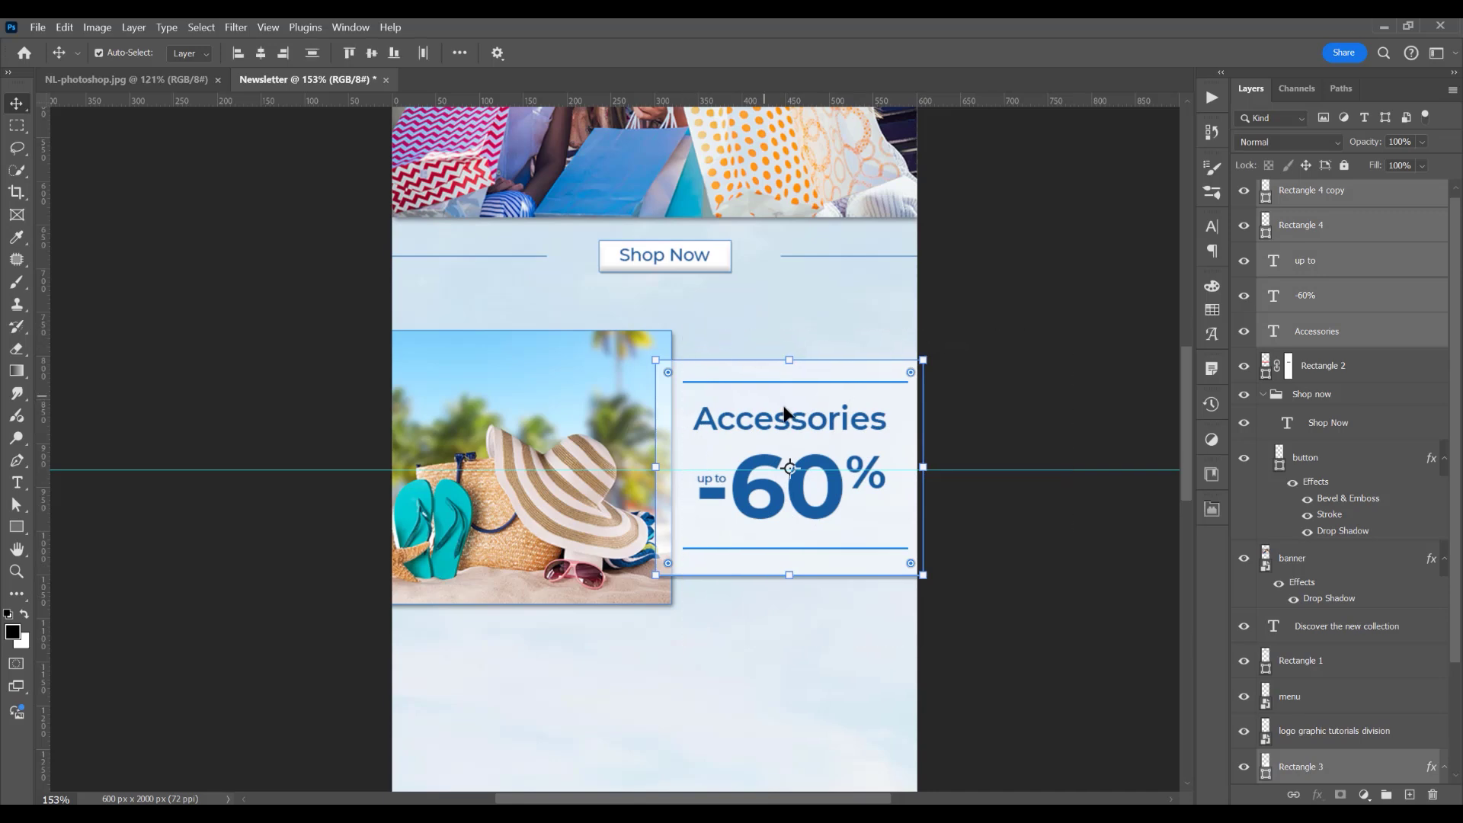
key(ctrl+g)
click(1244, 190)
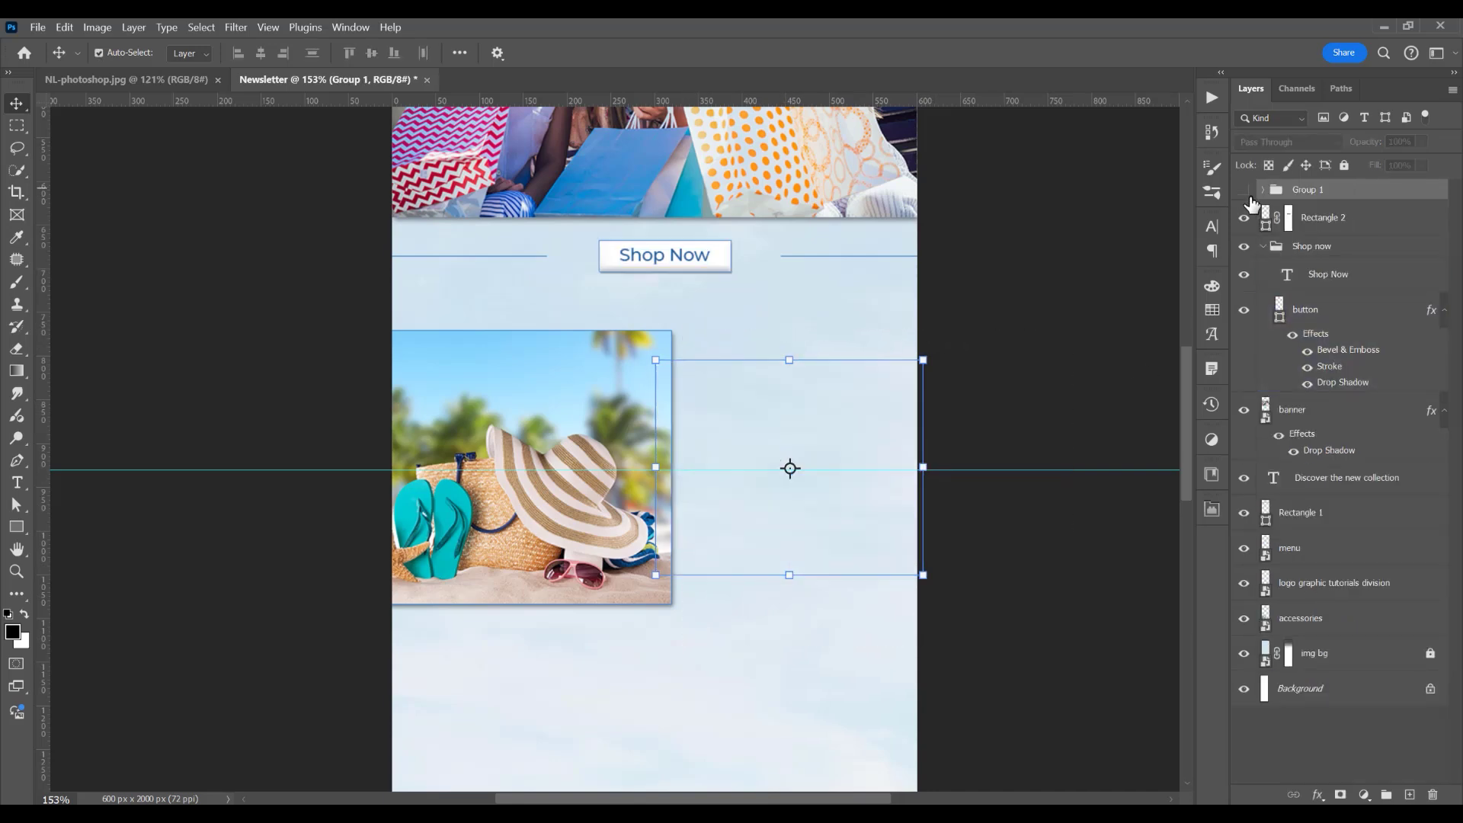
click(1244, 189)
double_click(1302, 189)
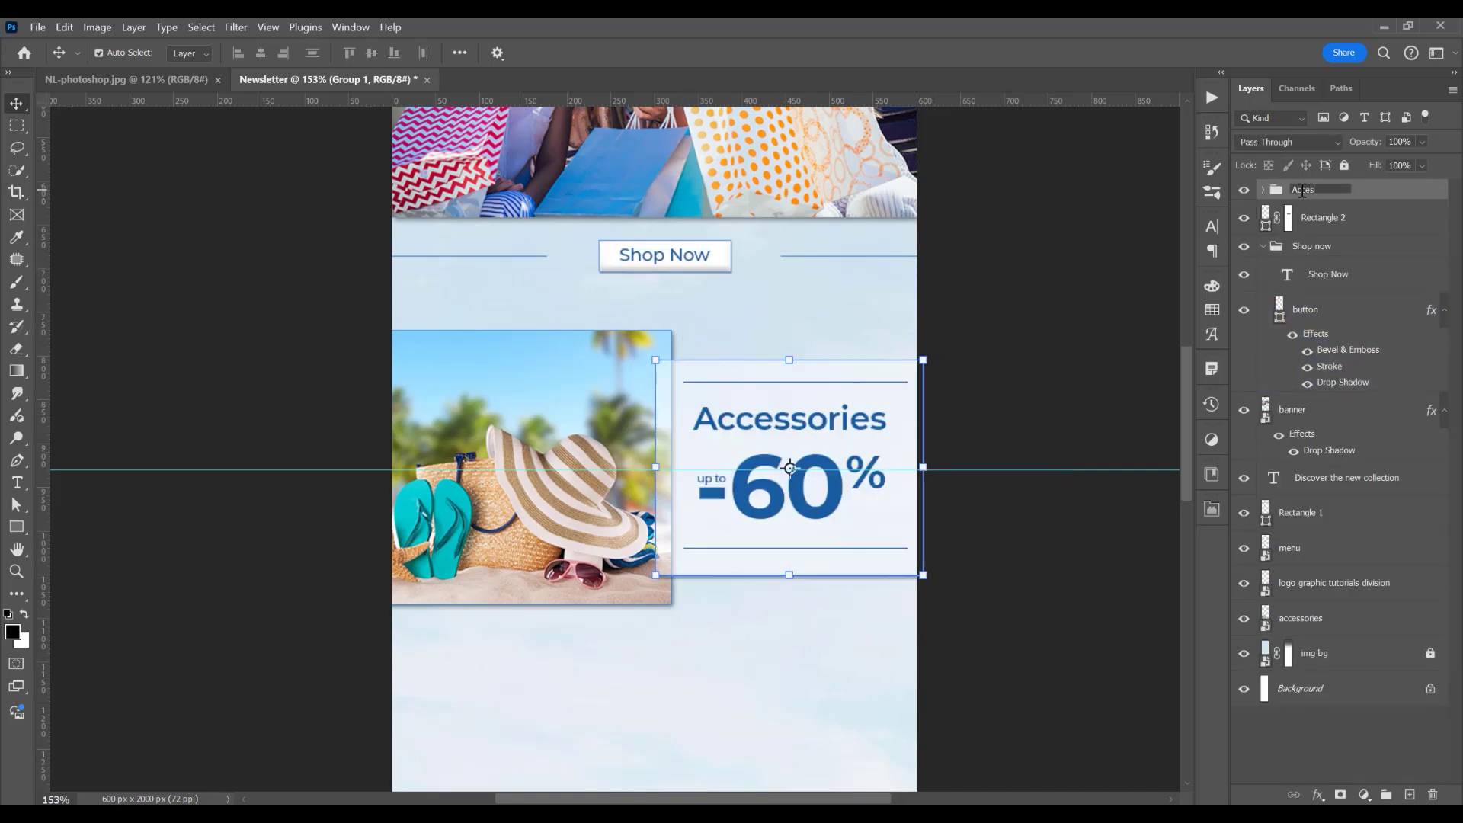
- Place the footwear image as an embedded object and position it below the Accessories panel, running past the page's right edge
scroll(815, 323, down, 5)
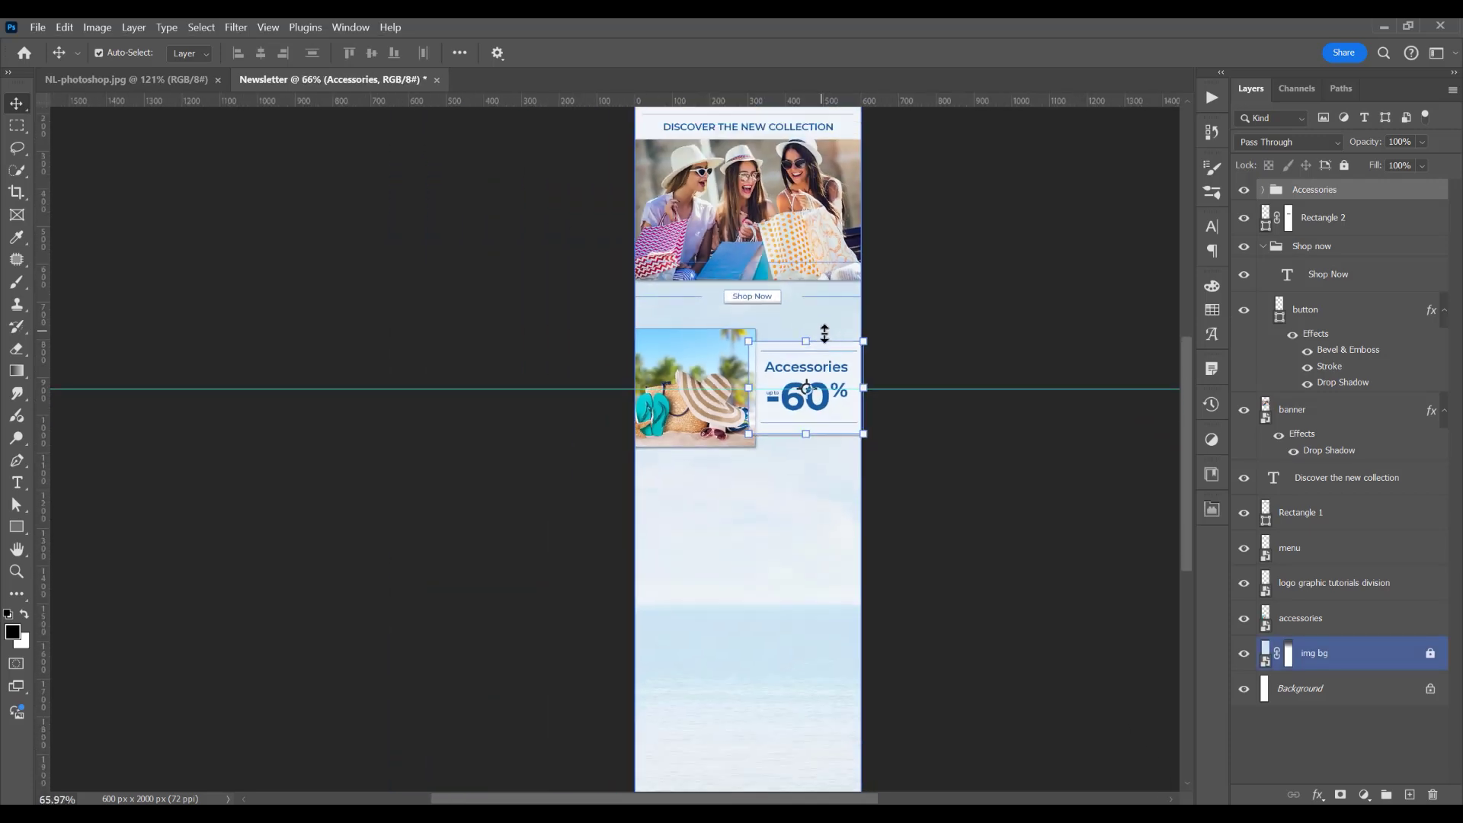
scroll(837, 335, up, 4)
click(37, 27)
click(129, 368)
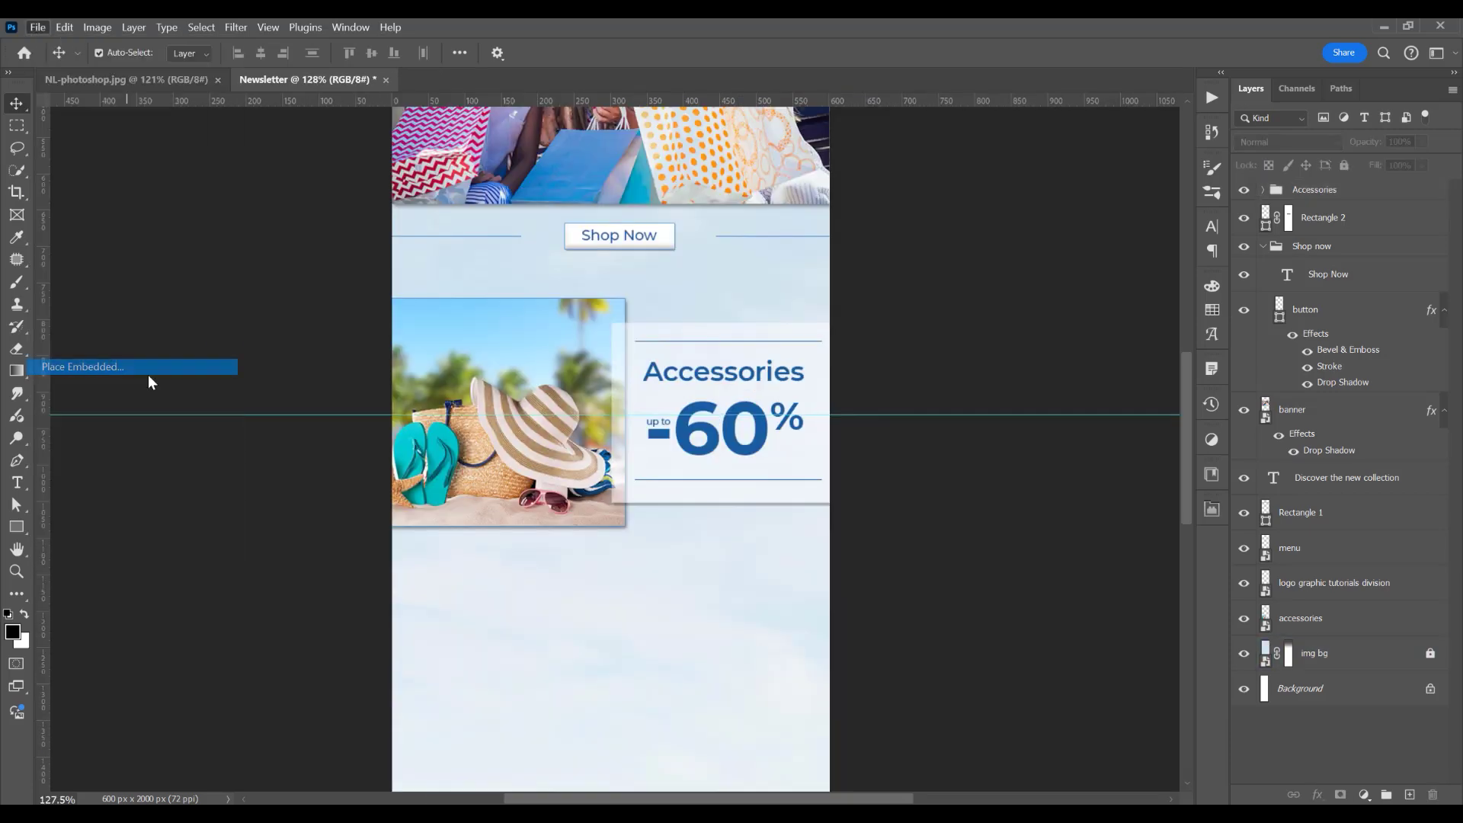
double_click(489, 157)
key(Return)
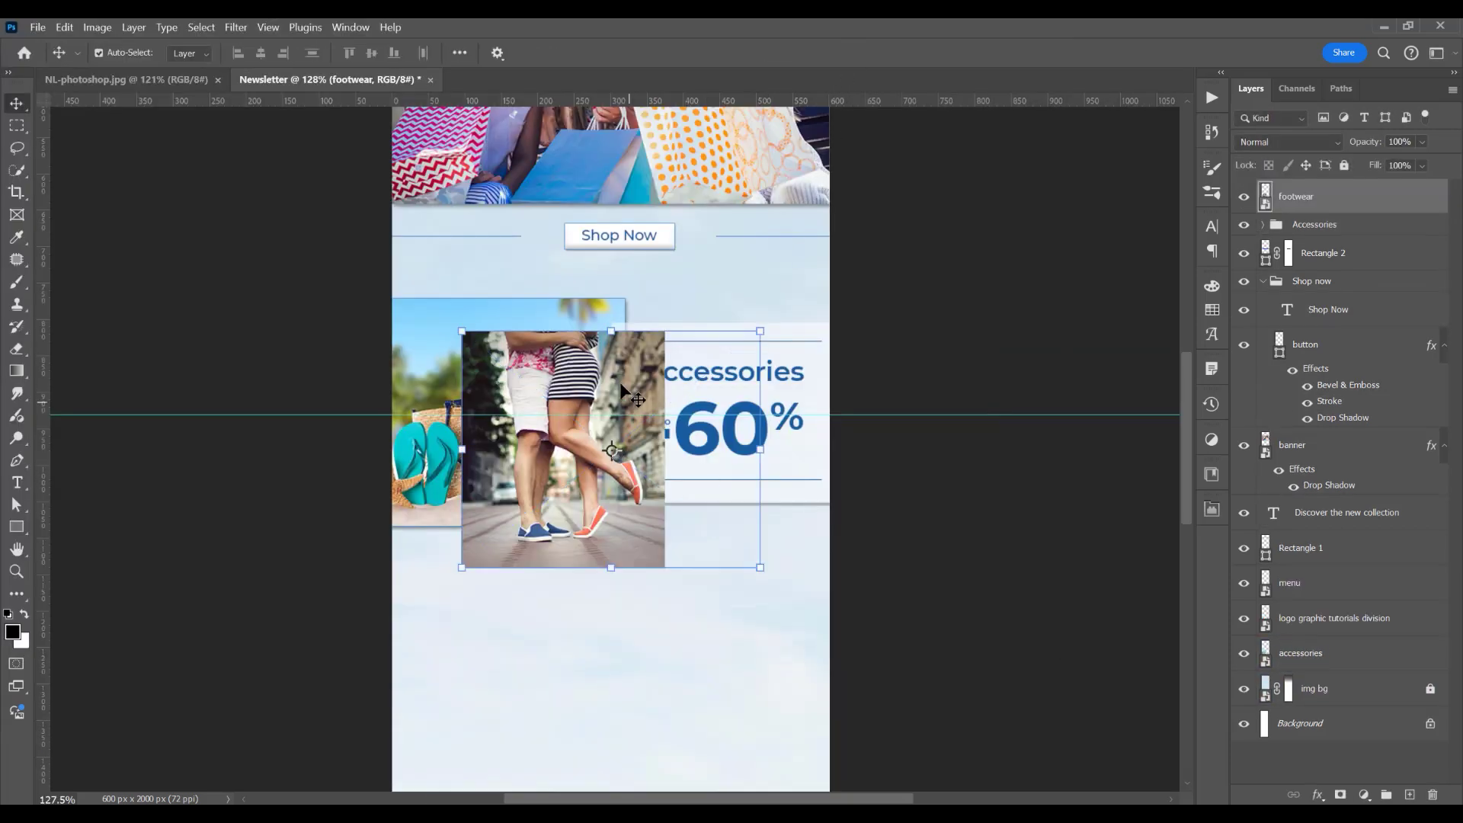
drag(756, 343, 885, 393)
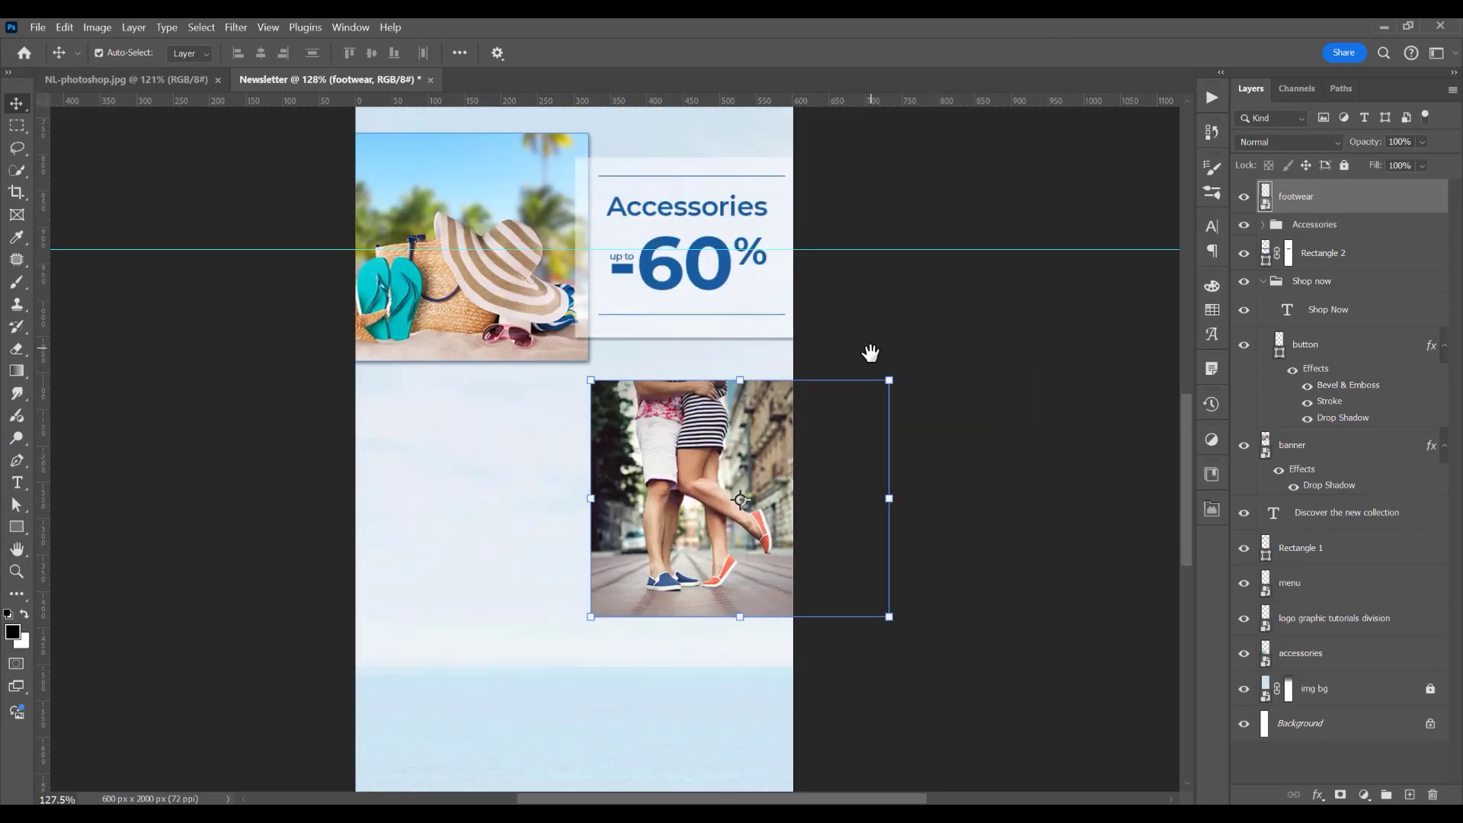
mouse_move(733, 478)
mouse_down()
mouse_move(719, 479)
mouse_move(735, 500)
mouse_up()
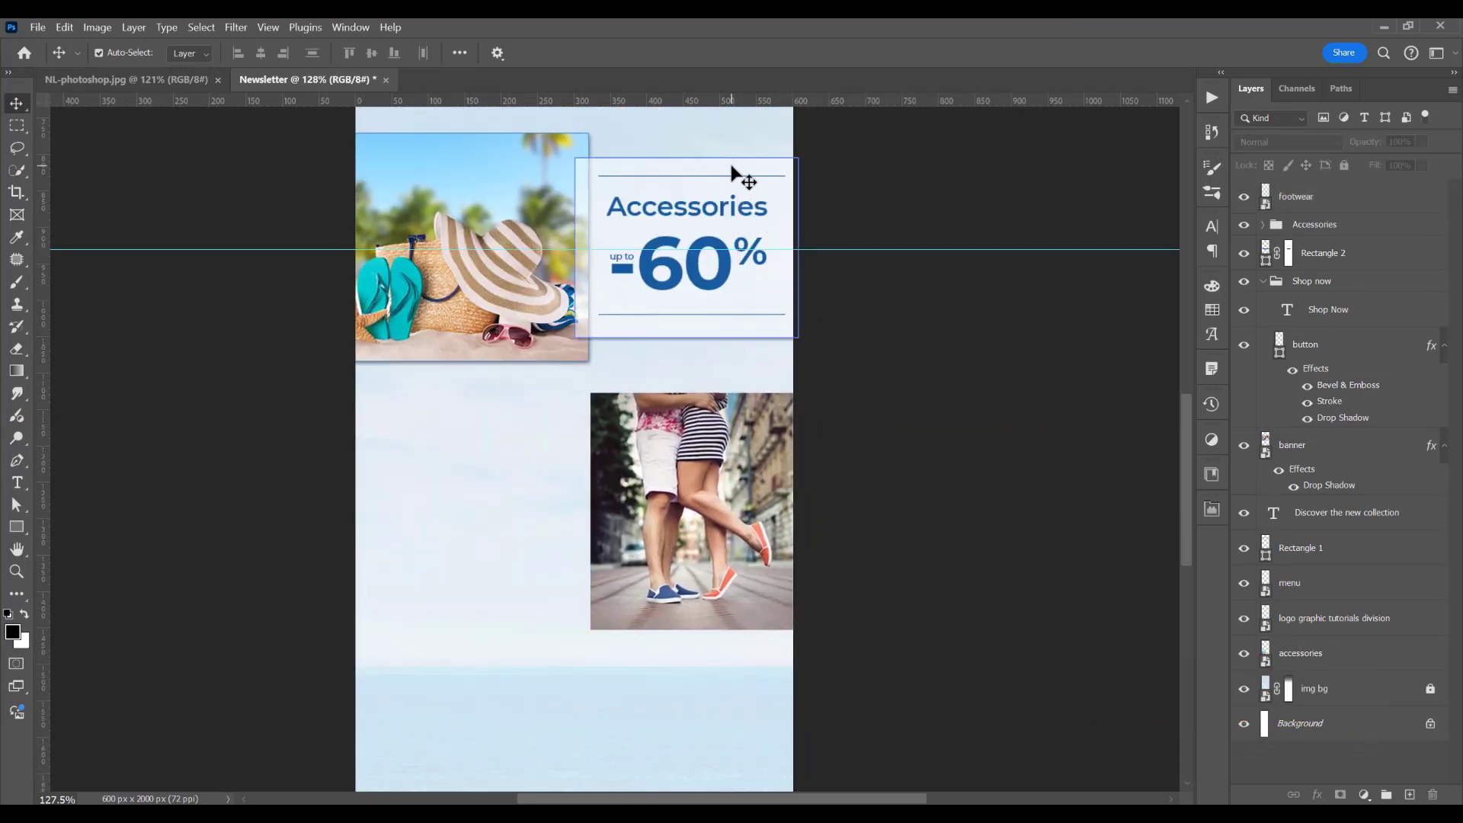
- Duplicate the Accessories group as "Footwear" and move the copy to the page's left edge beside the footwear image
click(1321, 227)
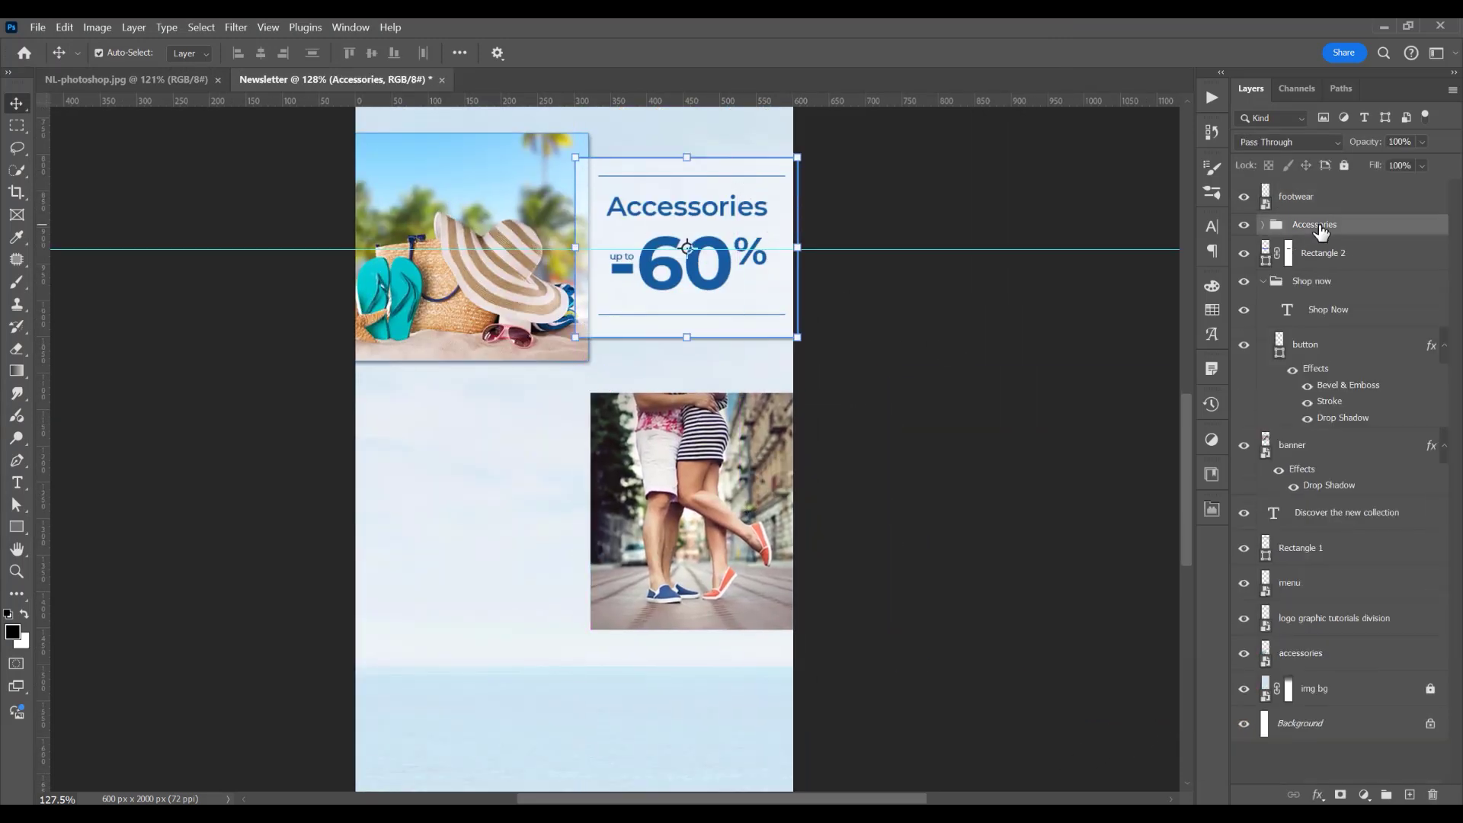
key(ctrl+j)
double_click(1320, 227)
text(Footwear)
key(Return)
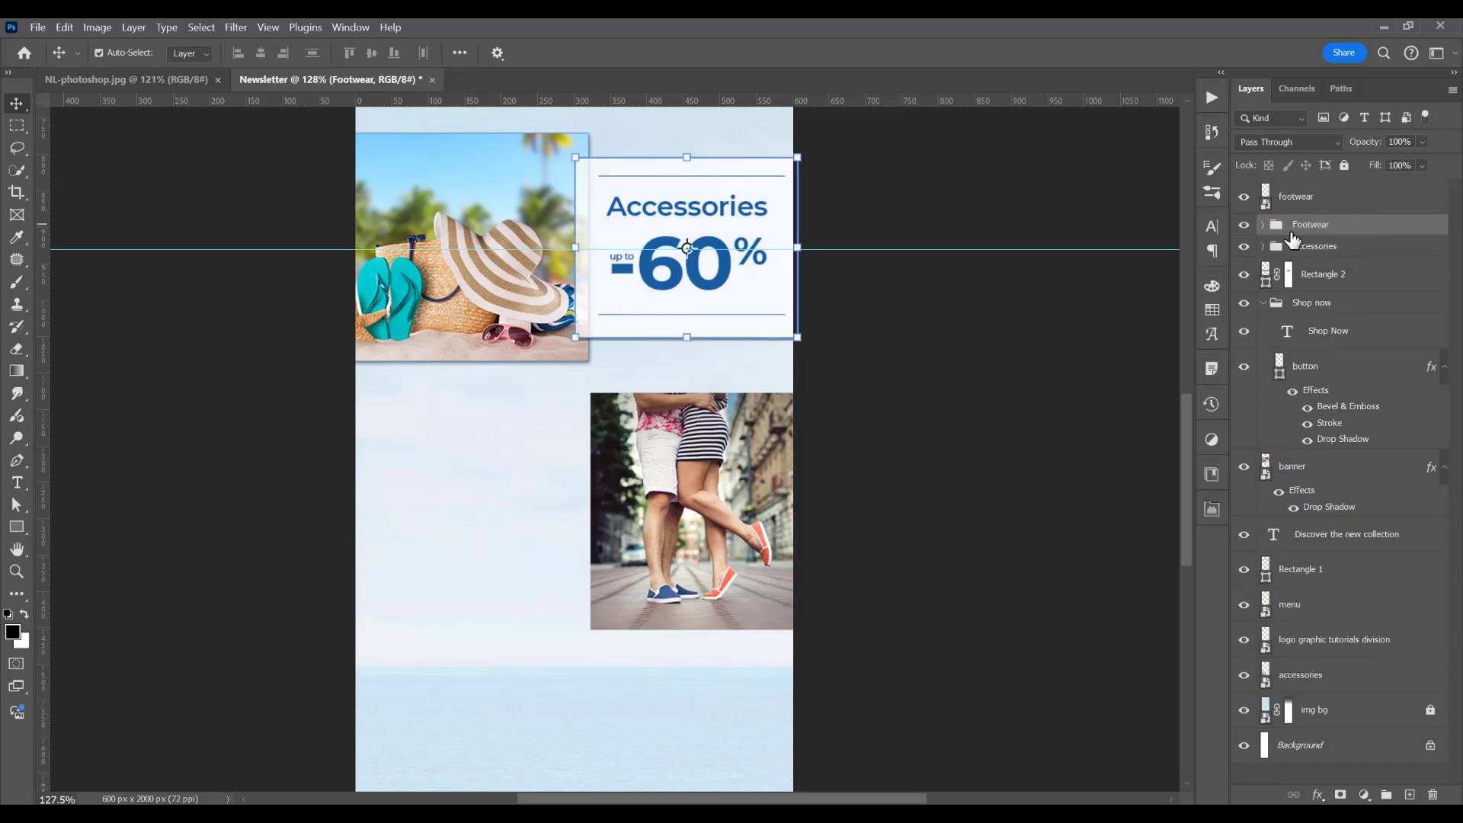
drag(768, 307, 544, 568)
drag(542, 562, 533, 562)
- Scale the footwear image up slightly from its upper-left corner
ctrl+click(620, 426)
key(ctrl+t)
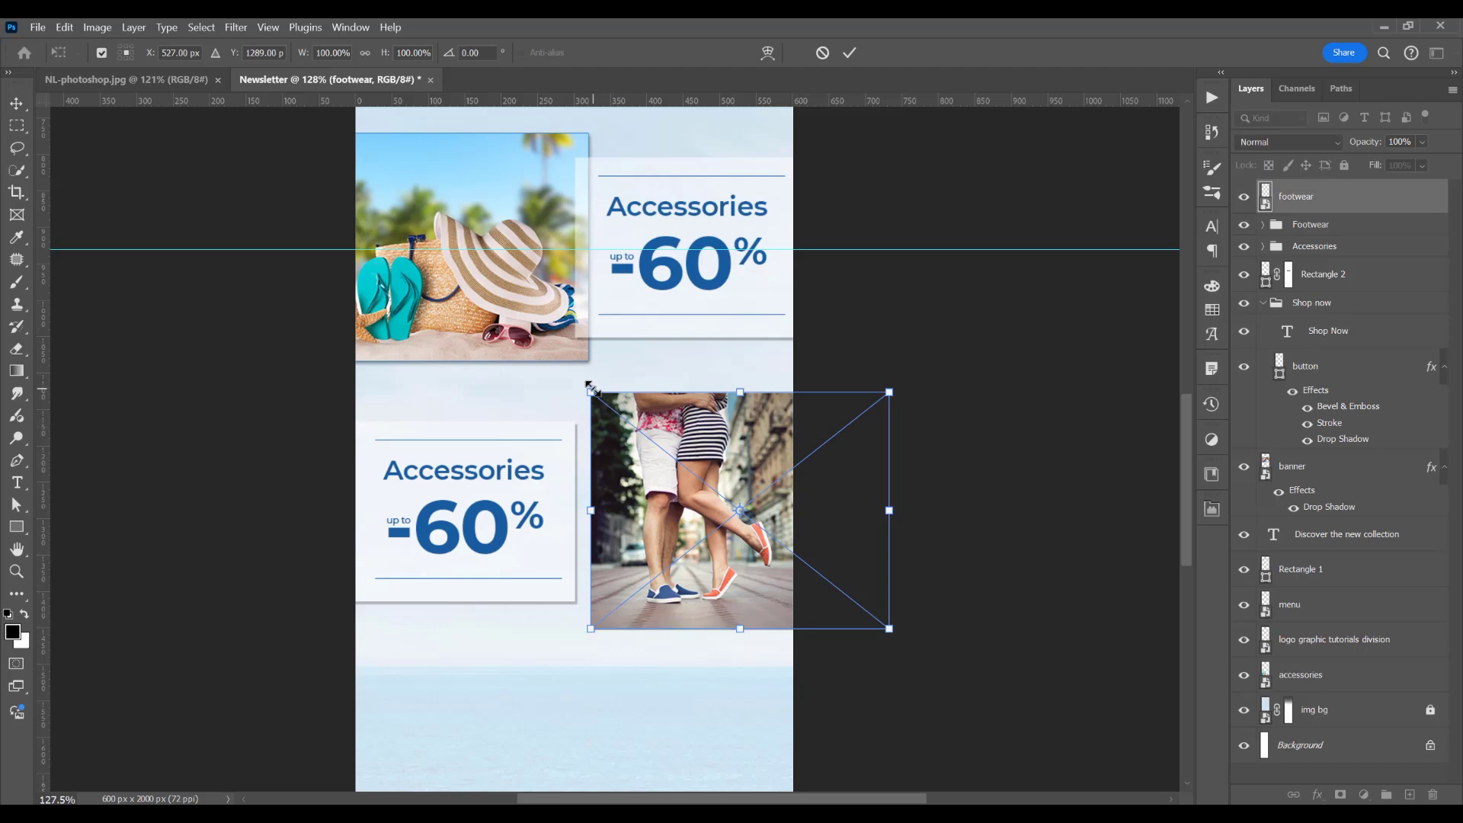
drag(593, 388, 589, 385)
key(Return)
- Widen the Footwear group's white panel to overlap the footwear image, and move the group above the image layer
click(568, 453)
scroll(550, 522, up, 4)
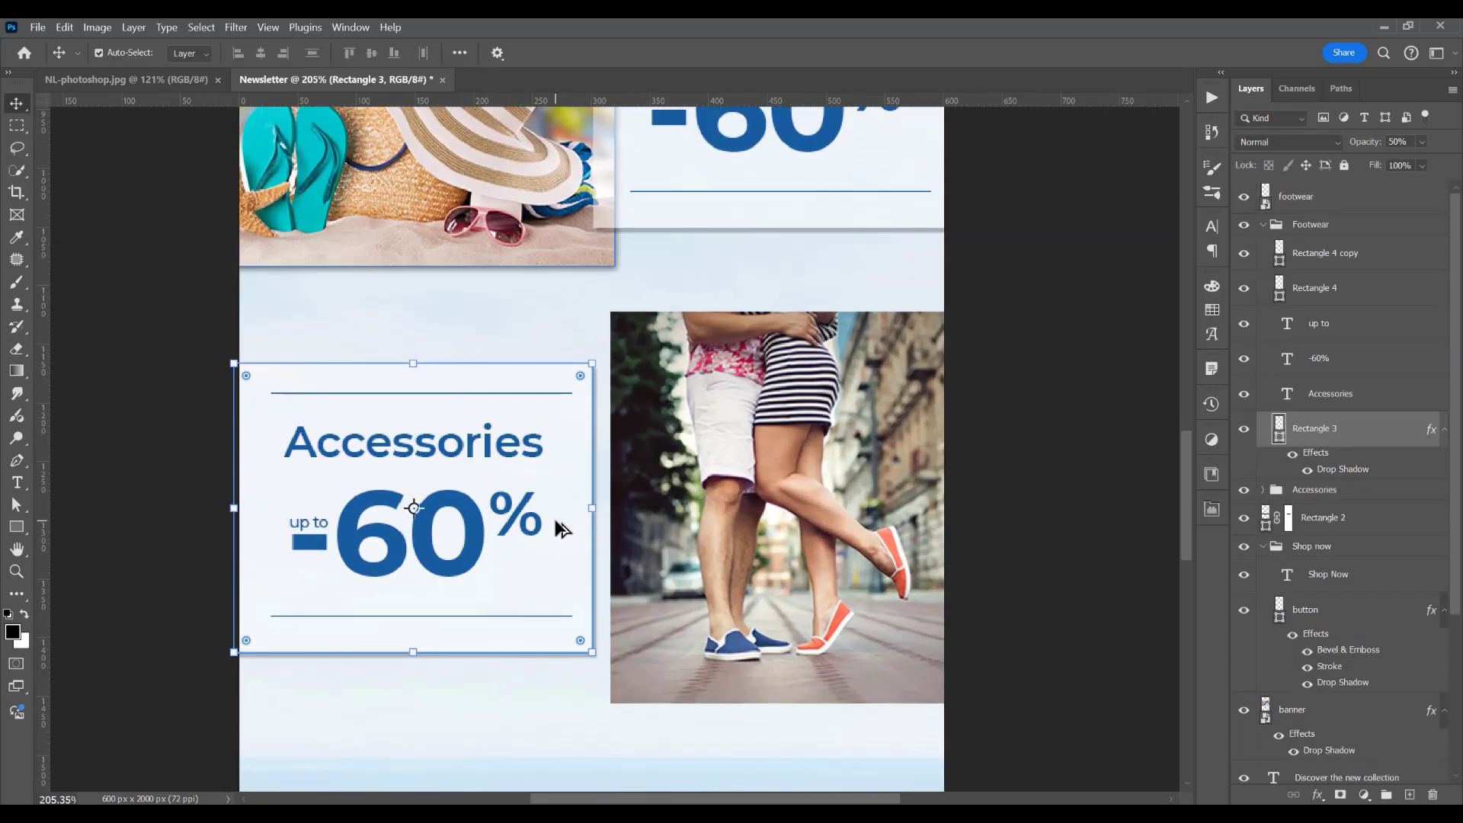
drag(1297, 218, 1297, 187)
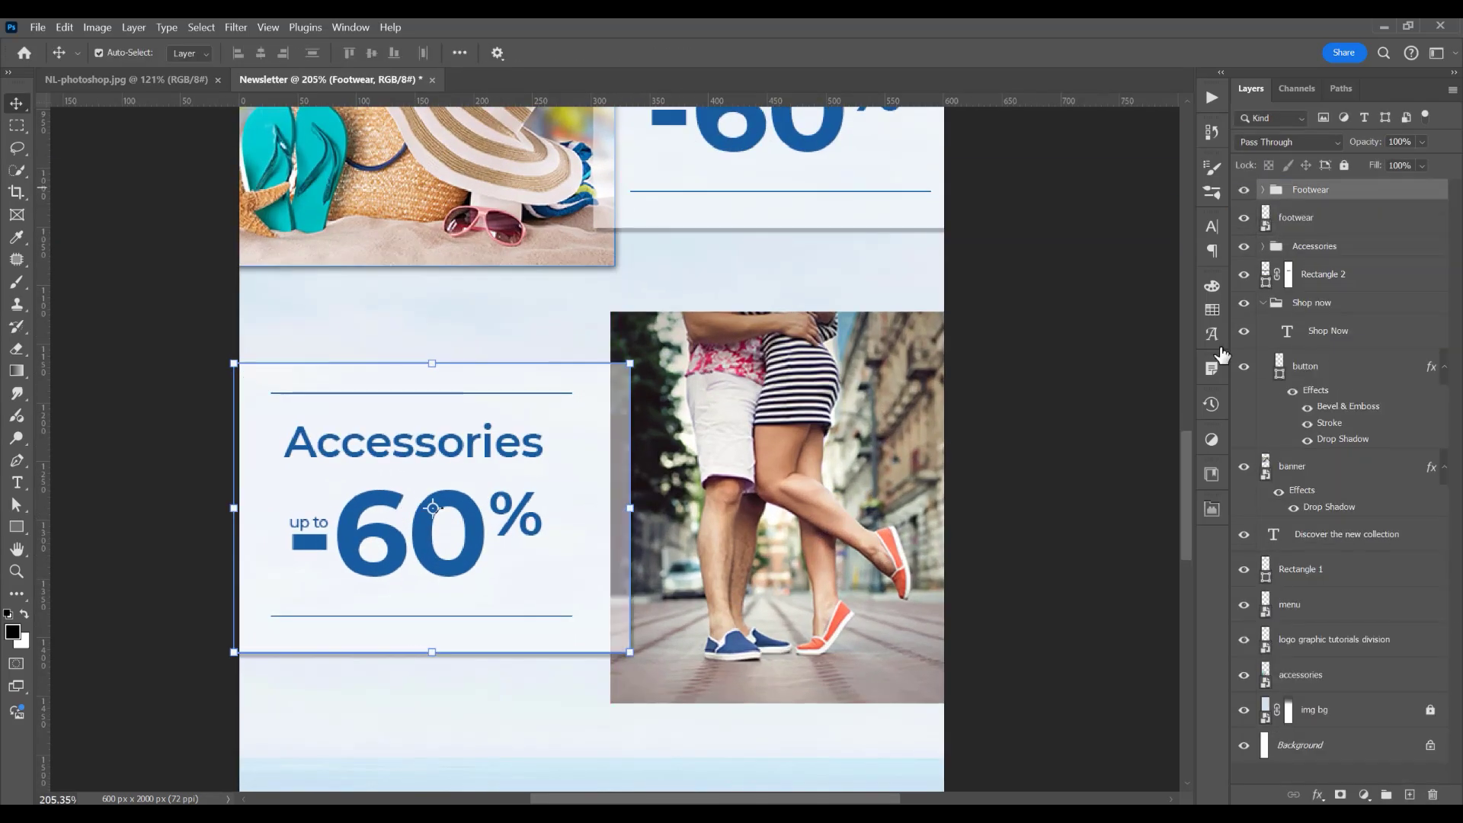
click(974, 463)
- Change the duplicated panel's heading to "Footwear" in small caps at 40 px
click(564, 389)
scroll(343, 508, up, 4)
double_click(445, 412)
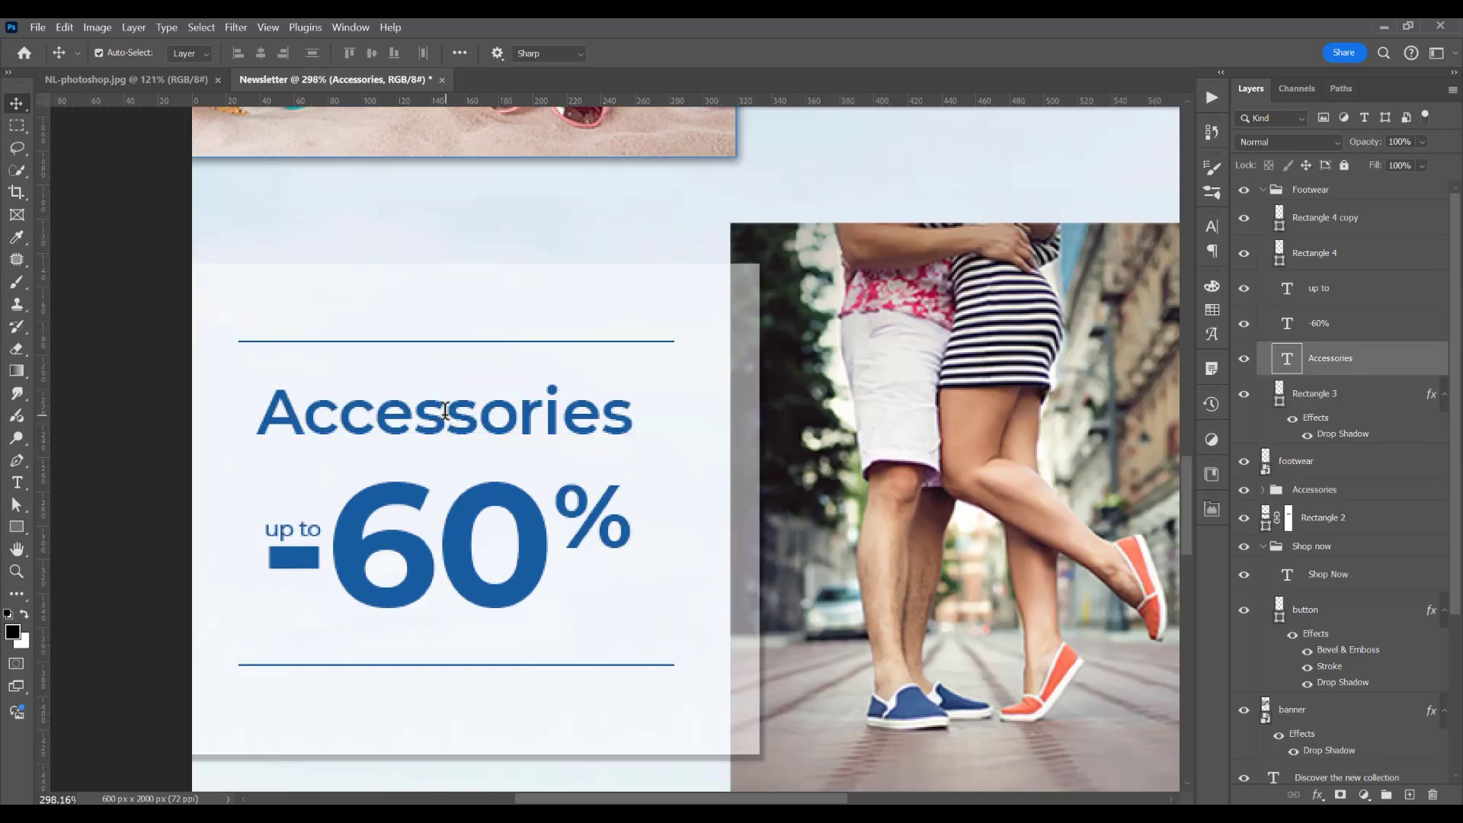
double_click(444, 412)
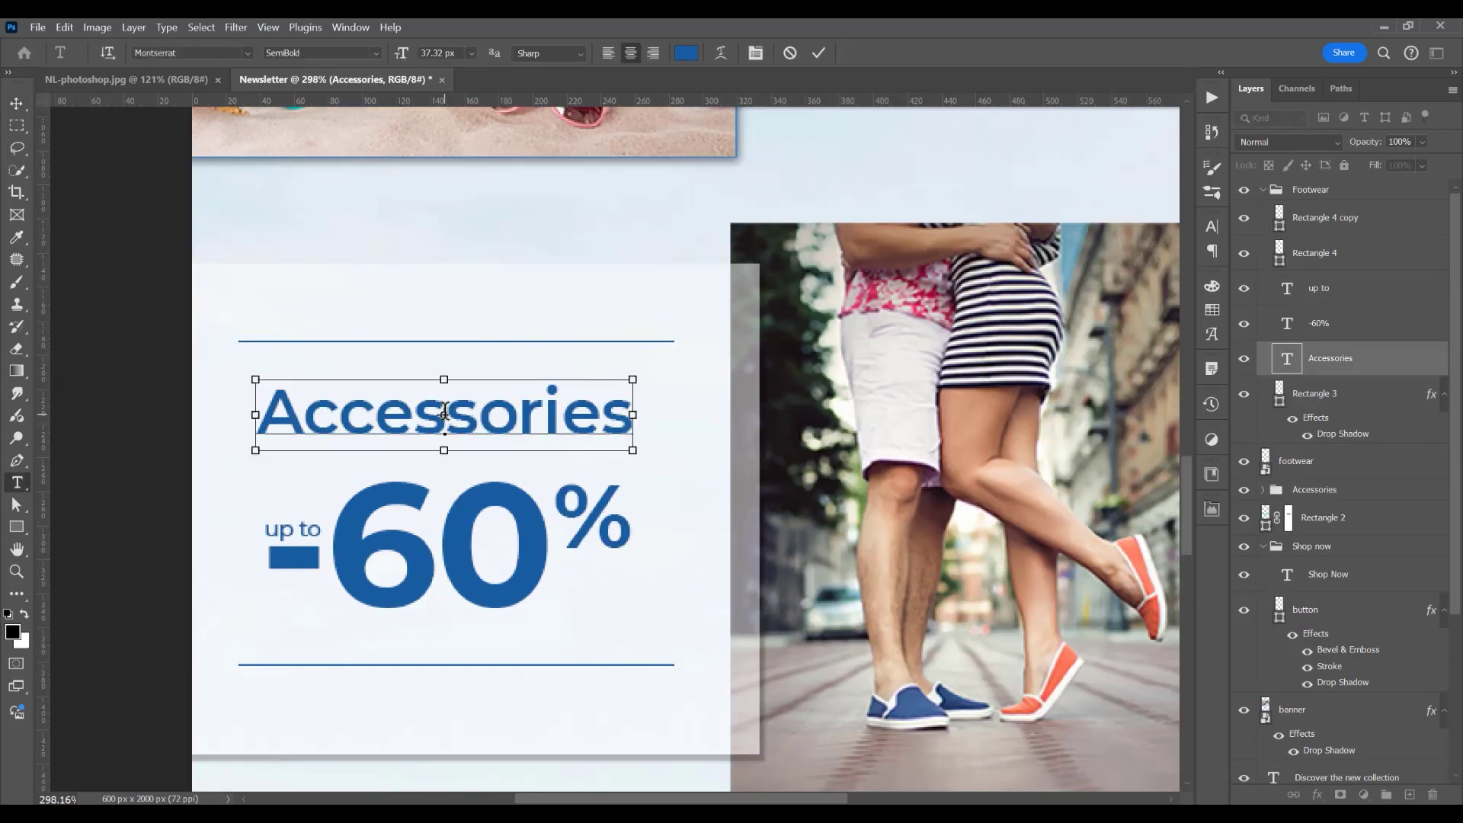
double_click(444, 411)
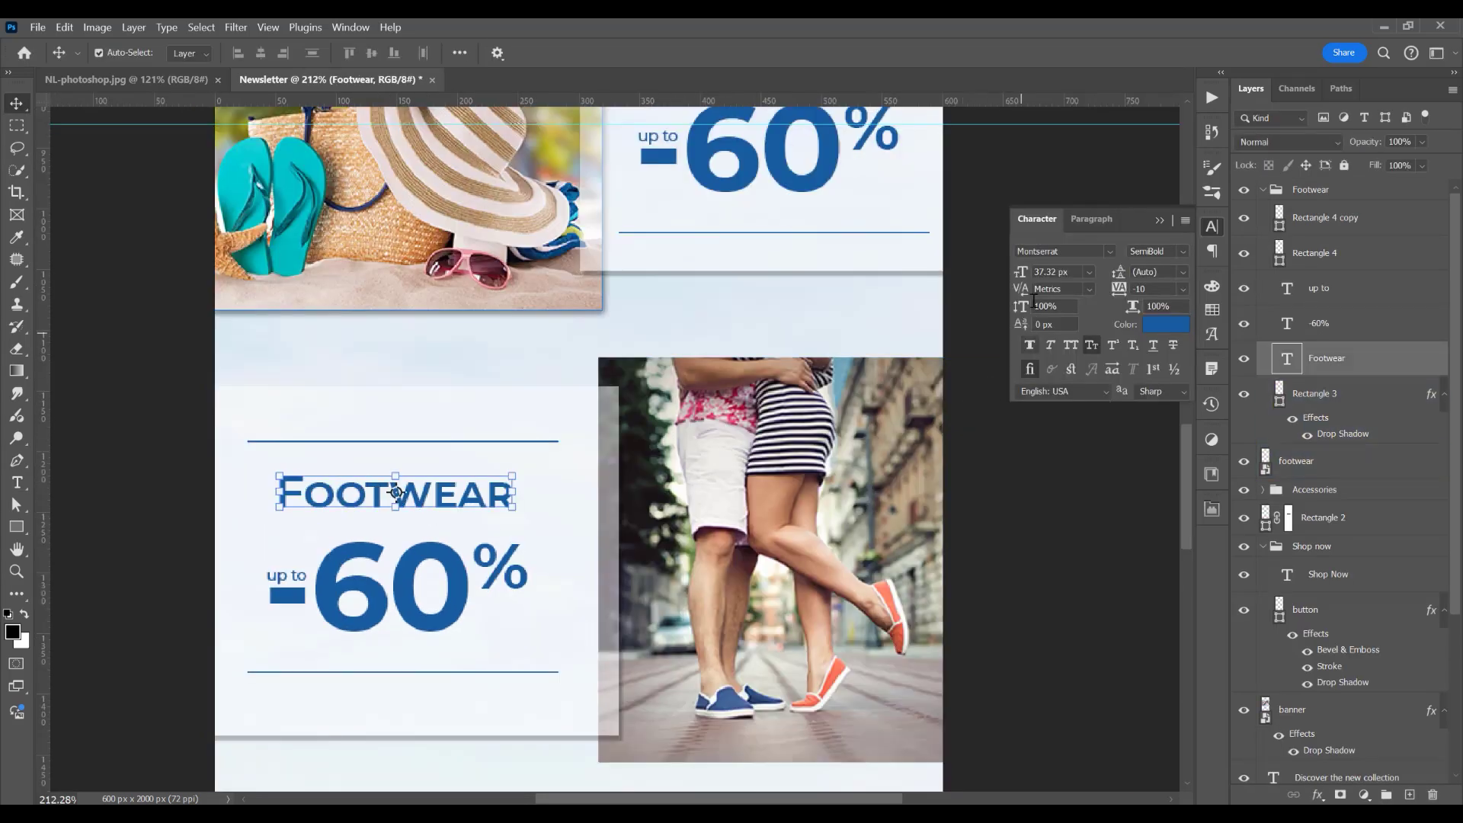
drag(1055, 273, 1017, 269)
text(40)
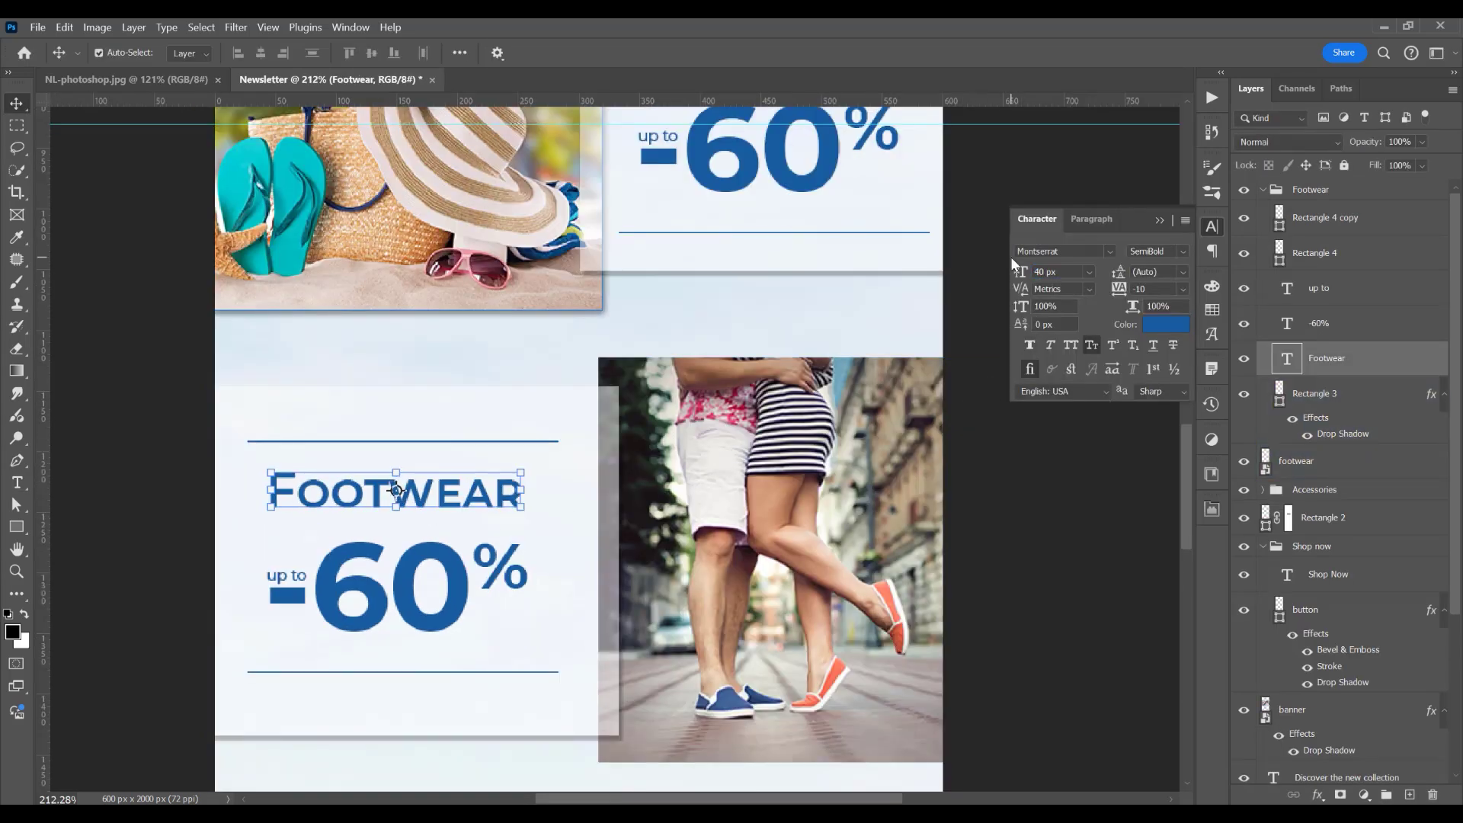
click(1073, 472)
- Apply small caps to the "Accessories" heading in the upper offer panel
scroll(793, 305, up, 3)
click(790, 201)
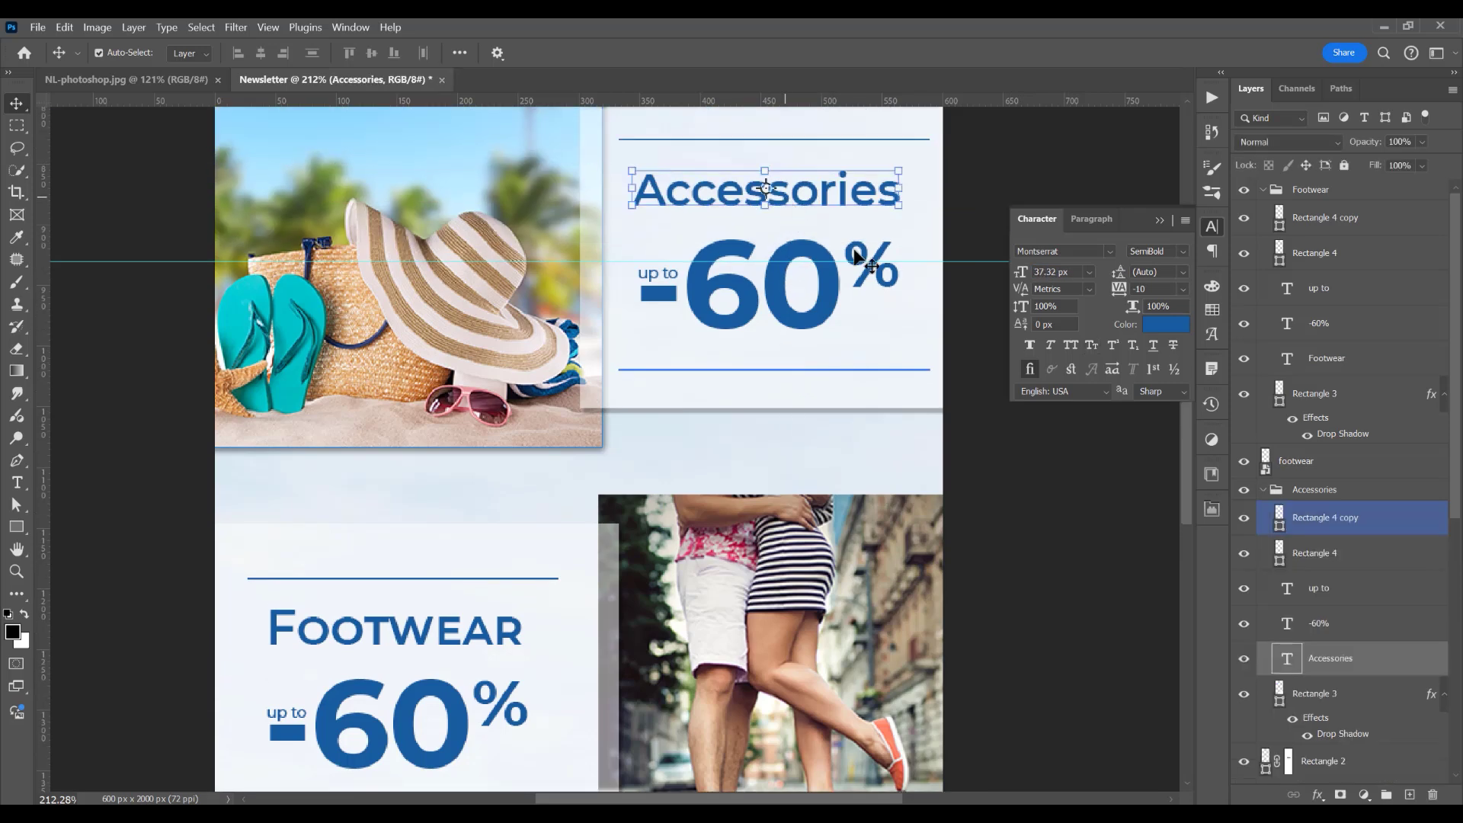
click(1091, 345)
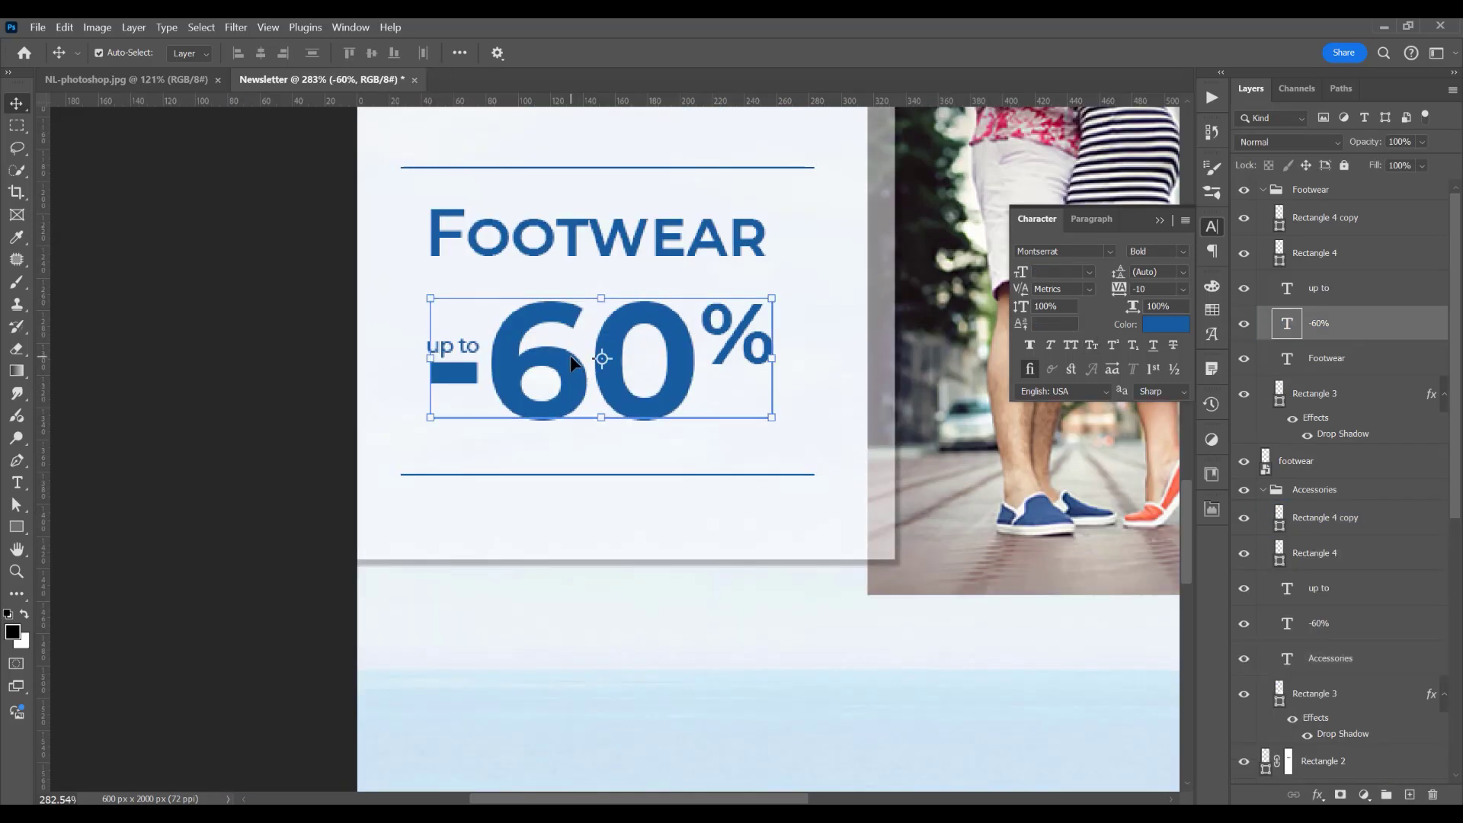
- Change the discount text under the "Footwear" heading to "-30%"
double_click(567, 358)
key(BackSpace)
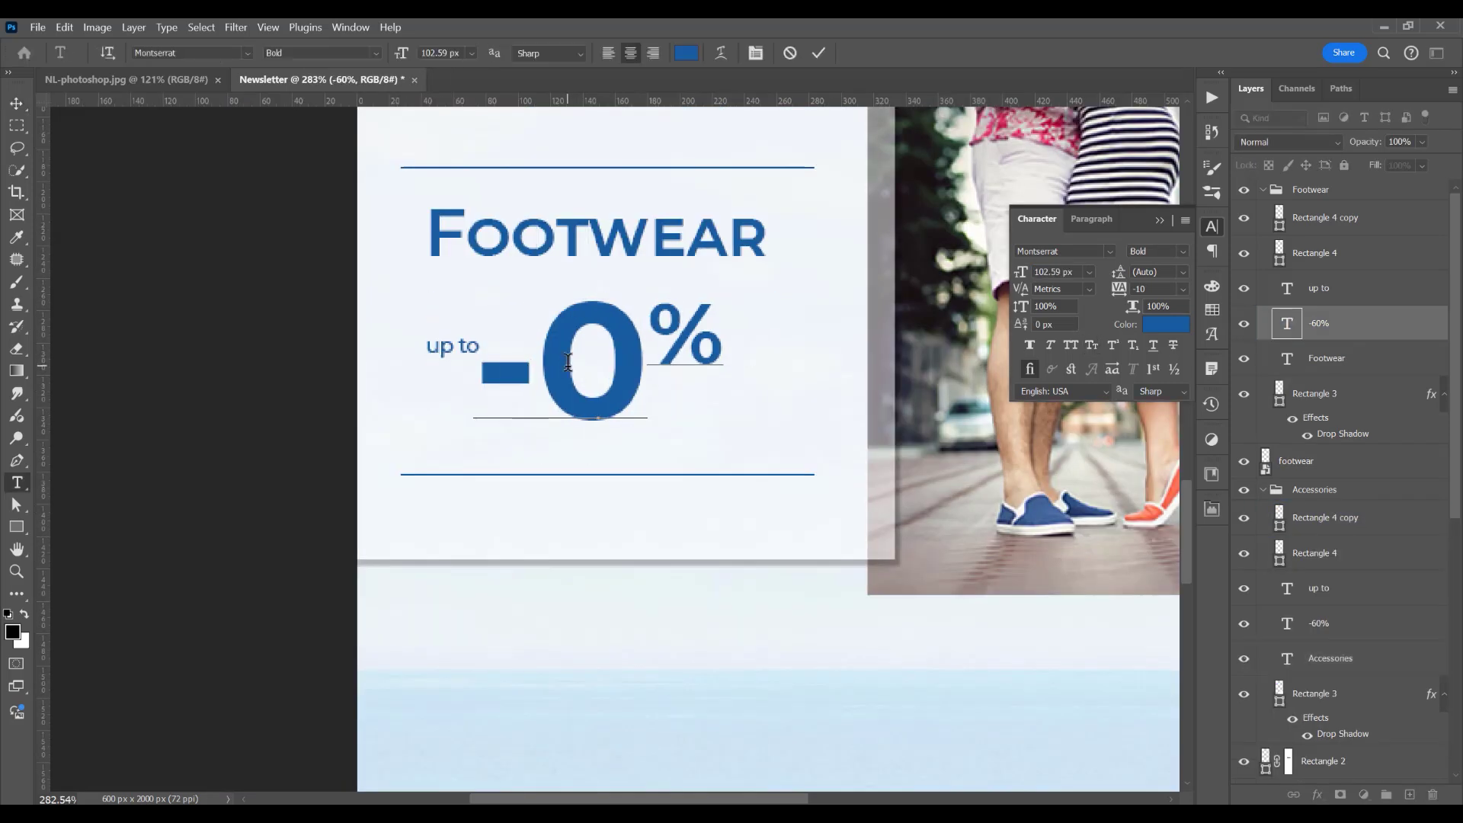
text(3)
click(817, 53)
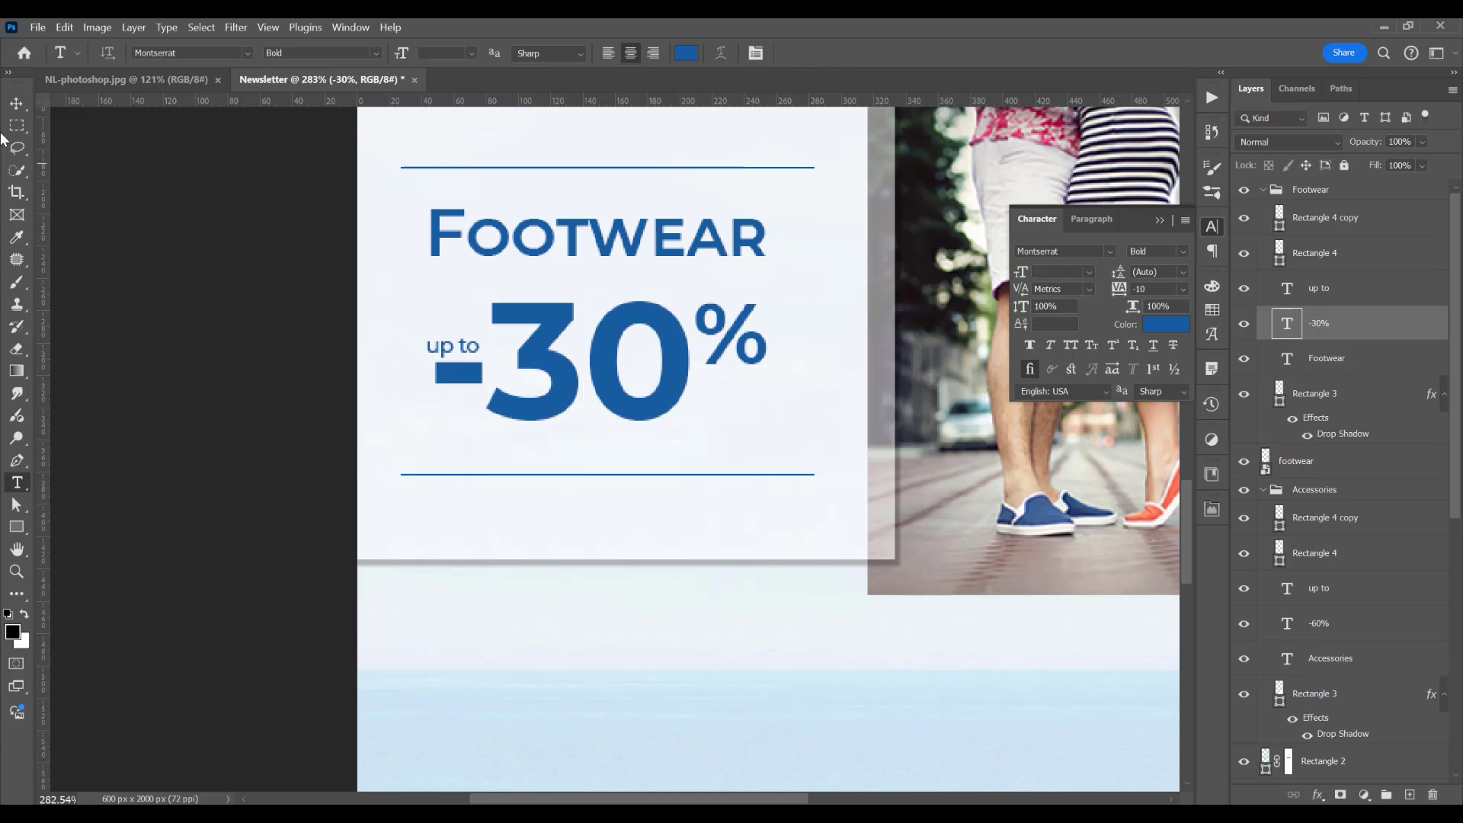
- Nudge the Footwear offer group and its footwear image up together, closer to the Accessories section
click(16, 103)
click(228, 314)
scroll(396, 482, down, 5)
scroll(799, 434, down, 3)
key(Up)
key(Up)
key(Up)
key(Up)
key(Up)
key(Up)
key(Up)
key(Up)
key(Up)
key(Up)
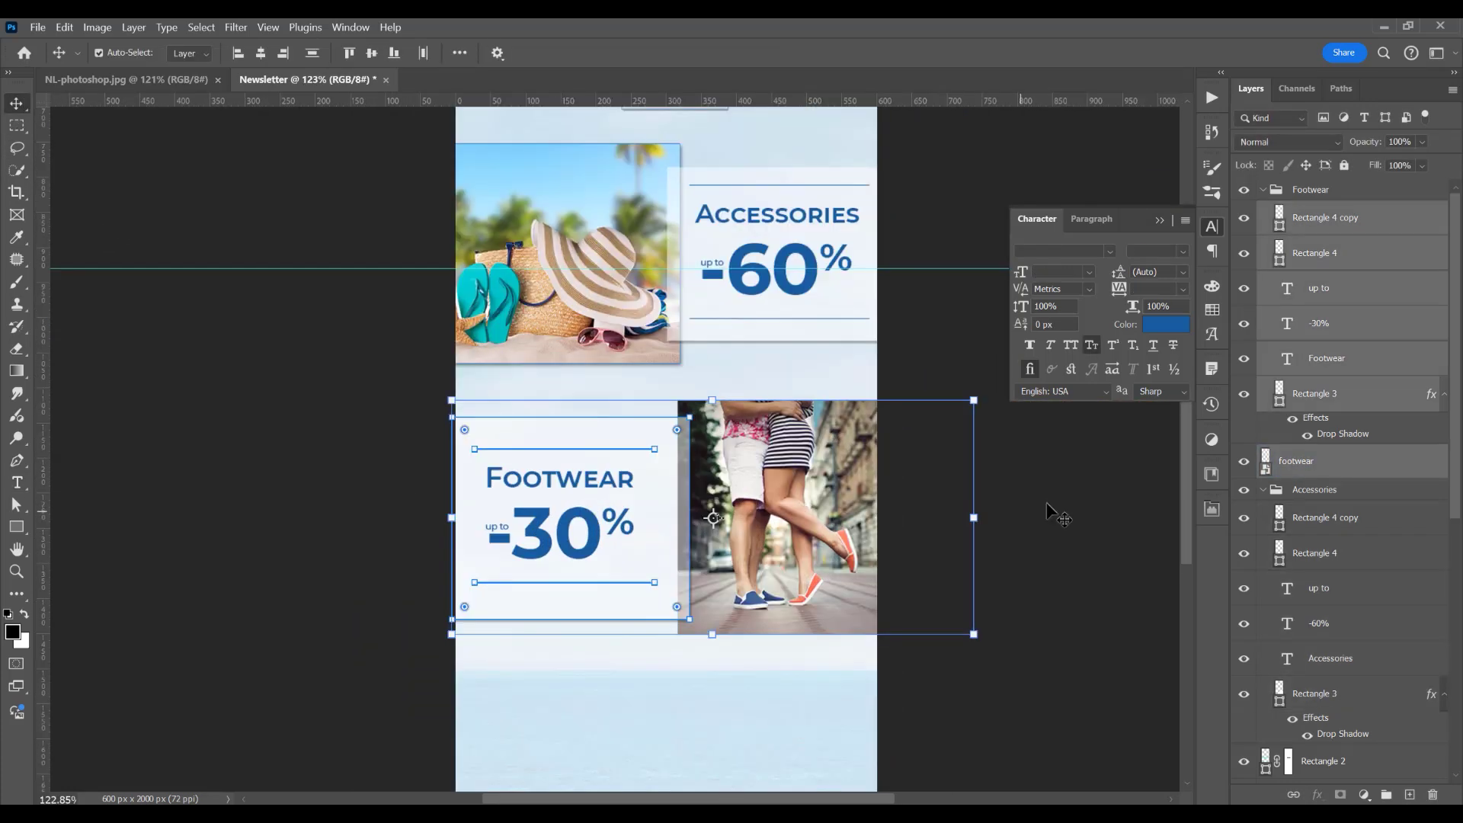
click(1051, 506)
scroll(568, 335, down, 5)
click(623, 471)
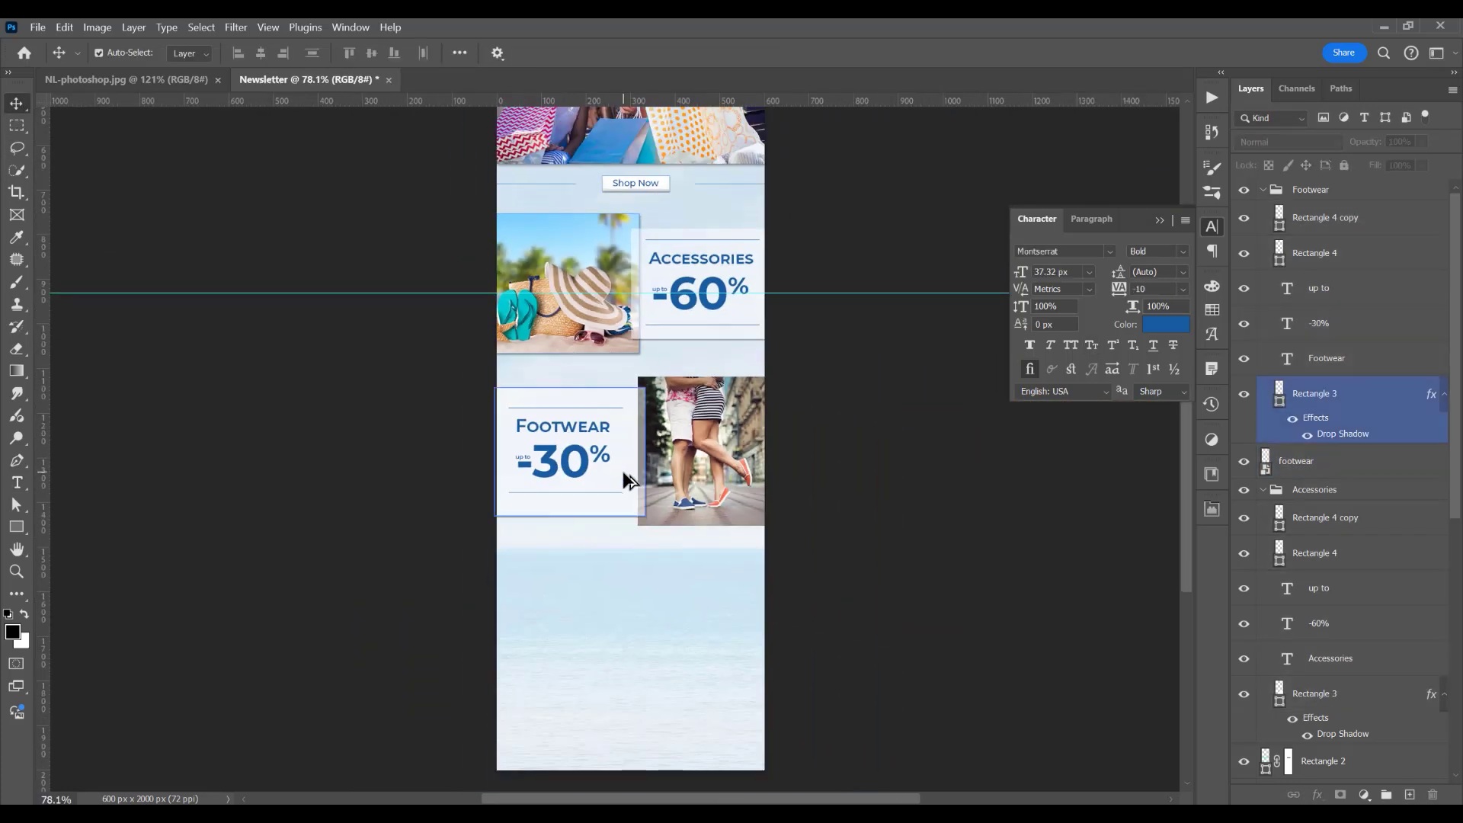
- Place new collection men.png as an embedded image below the Footwear section, flush with the page's left edge
scroll(623, 471, up, 3)
click(654, 651)
drag(639, 601, 613, 493)
scroll(536, 518, up, 2)
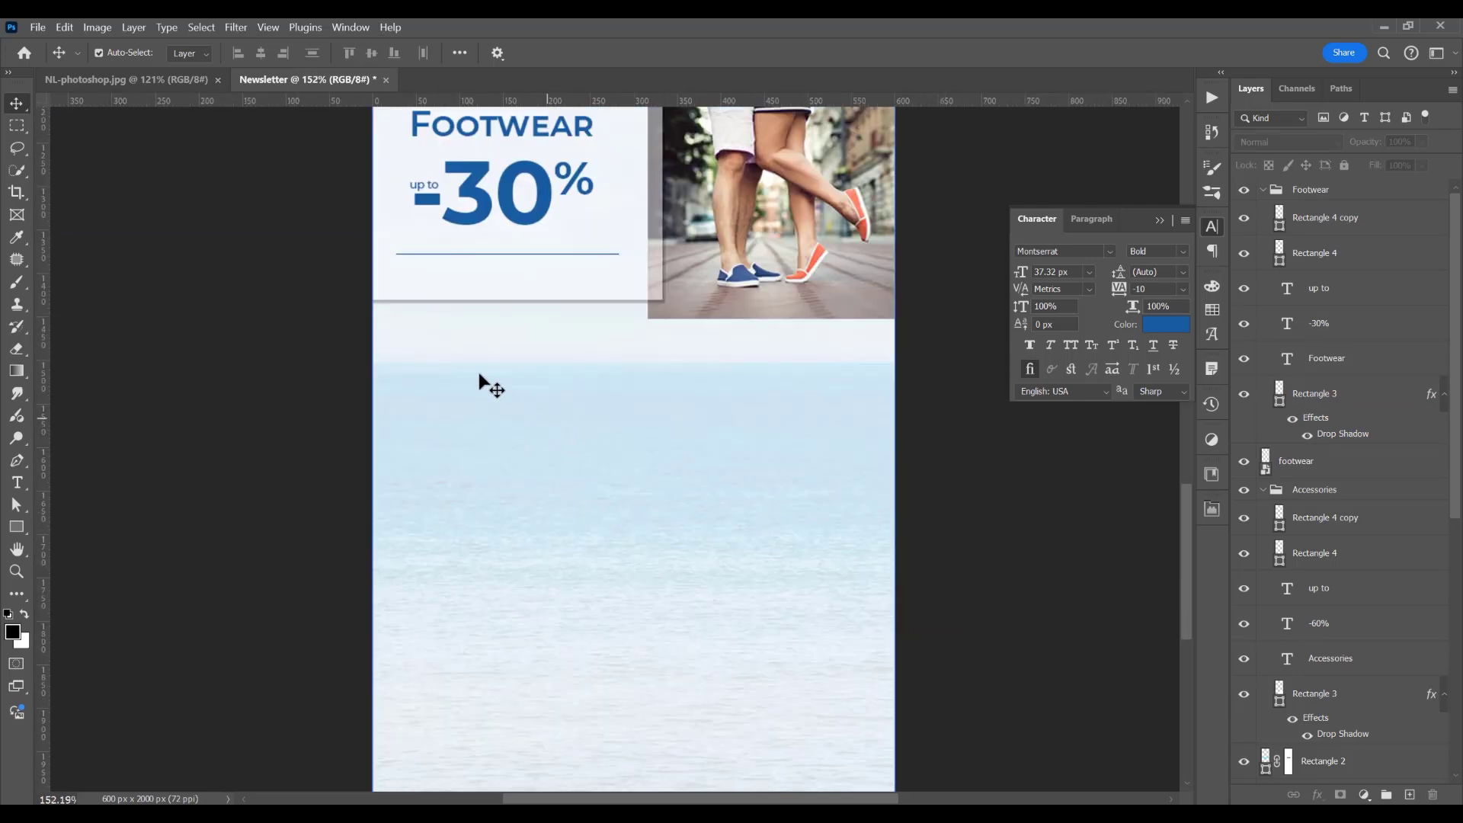
click(39, 28)
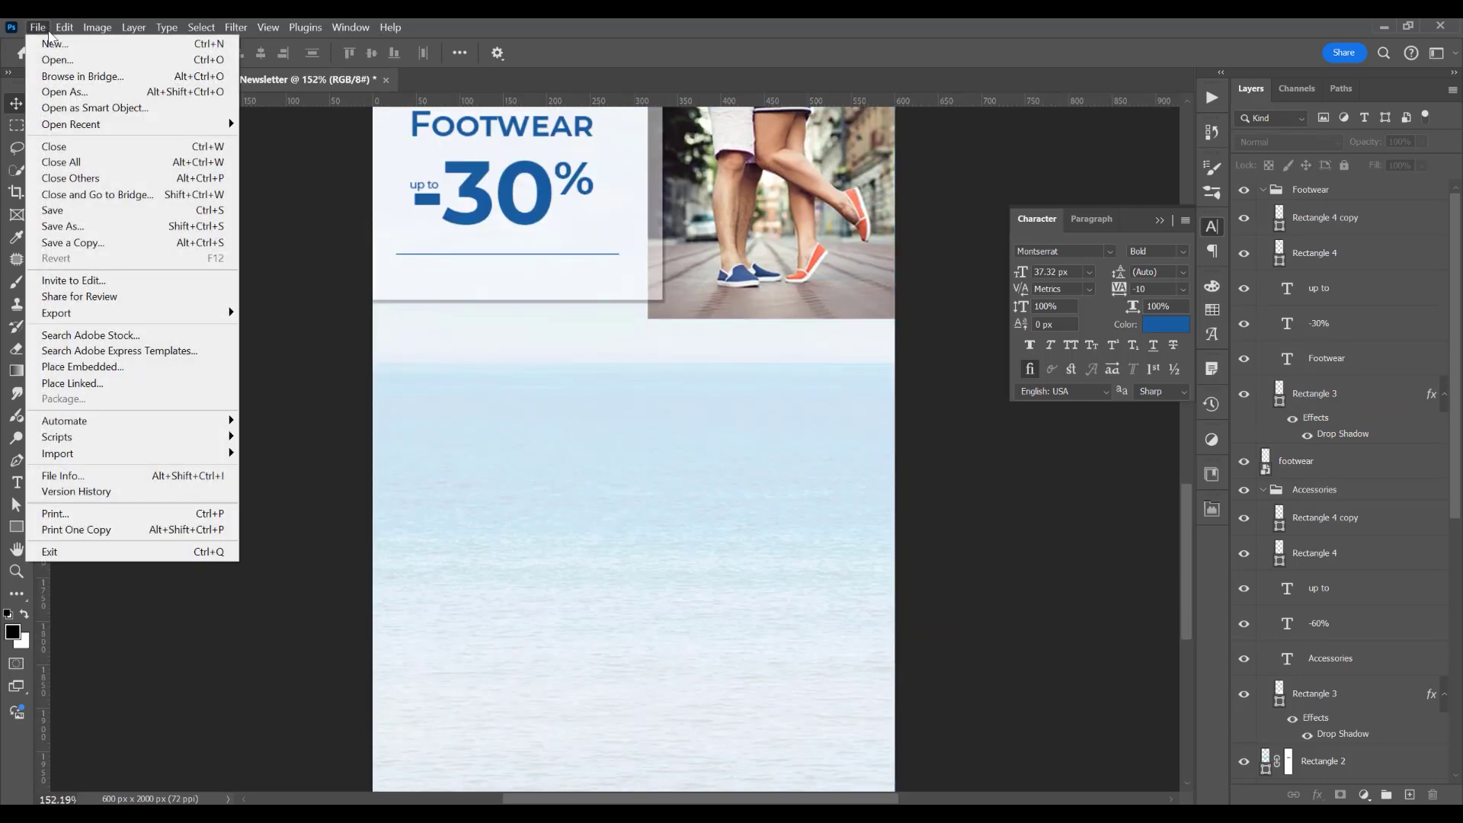
click(144, 367)
click(871, 204)
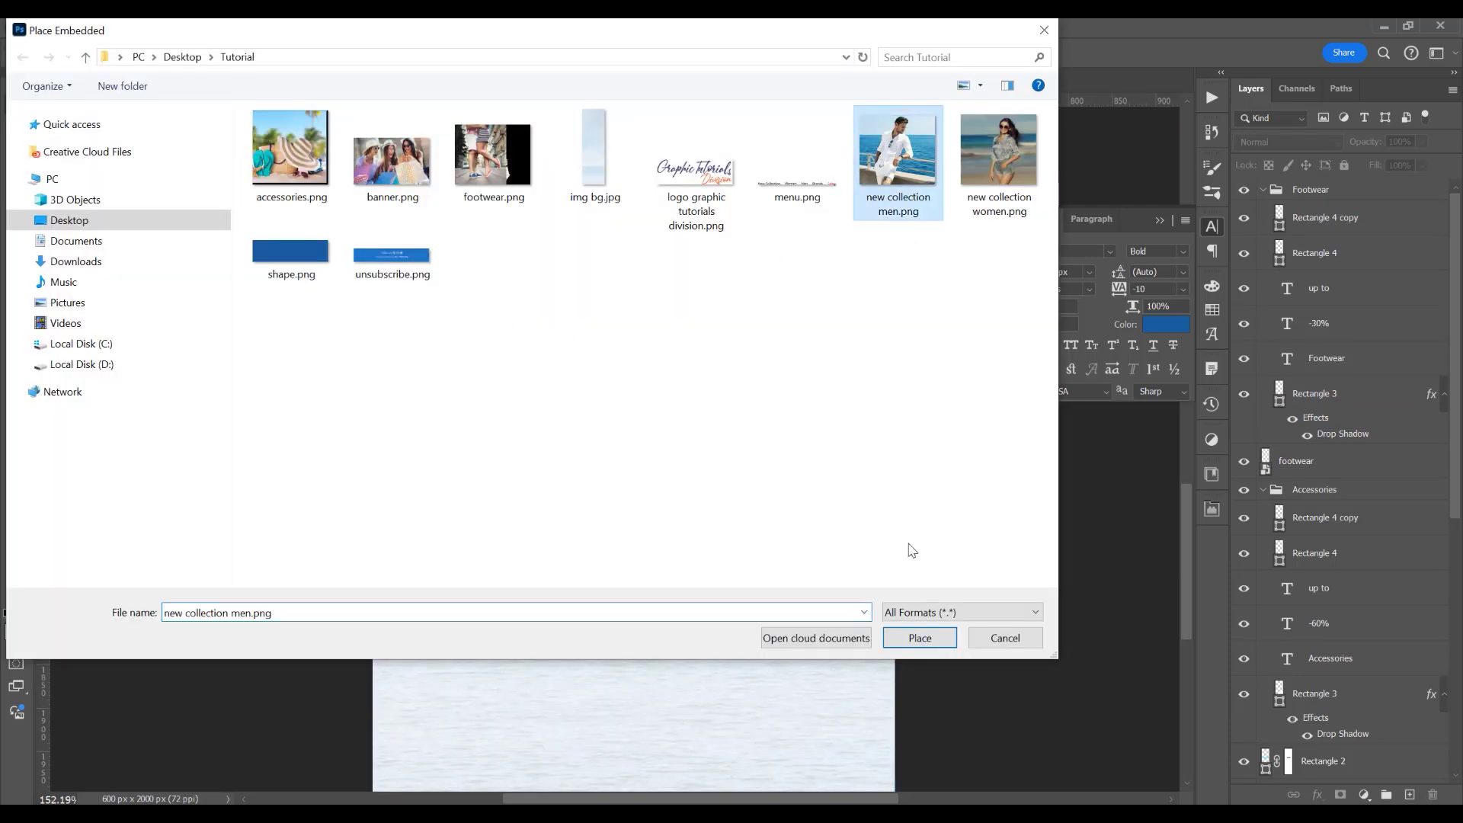
click(920, 637)
drag(732, 387, 555, 423)
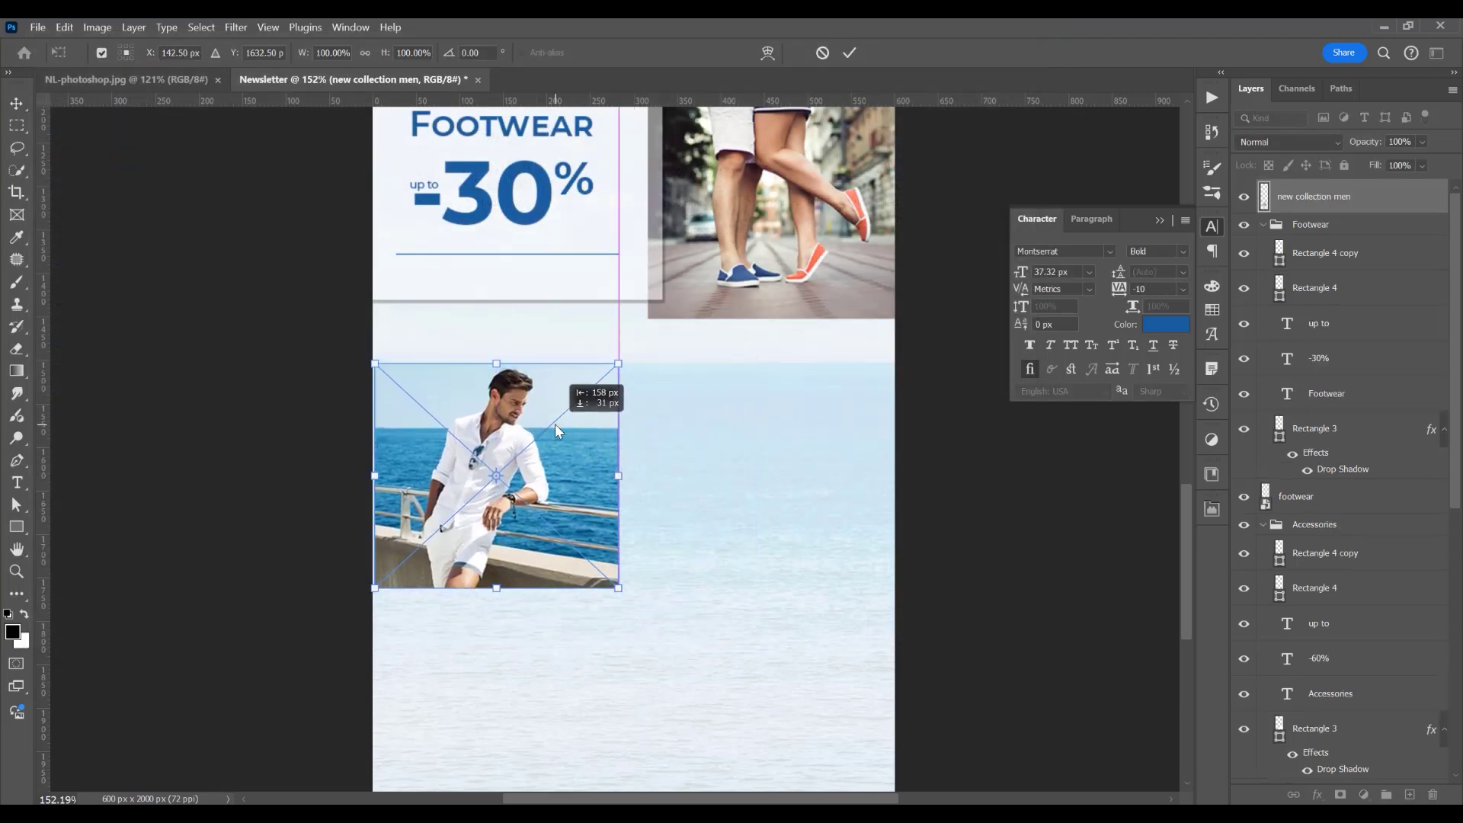
key(Return)
- Place new collection women.png as an embedded image beside the men's image, flush with the page's right edge
click(38, 27)
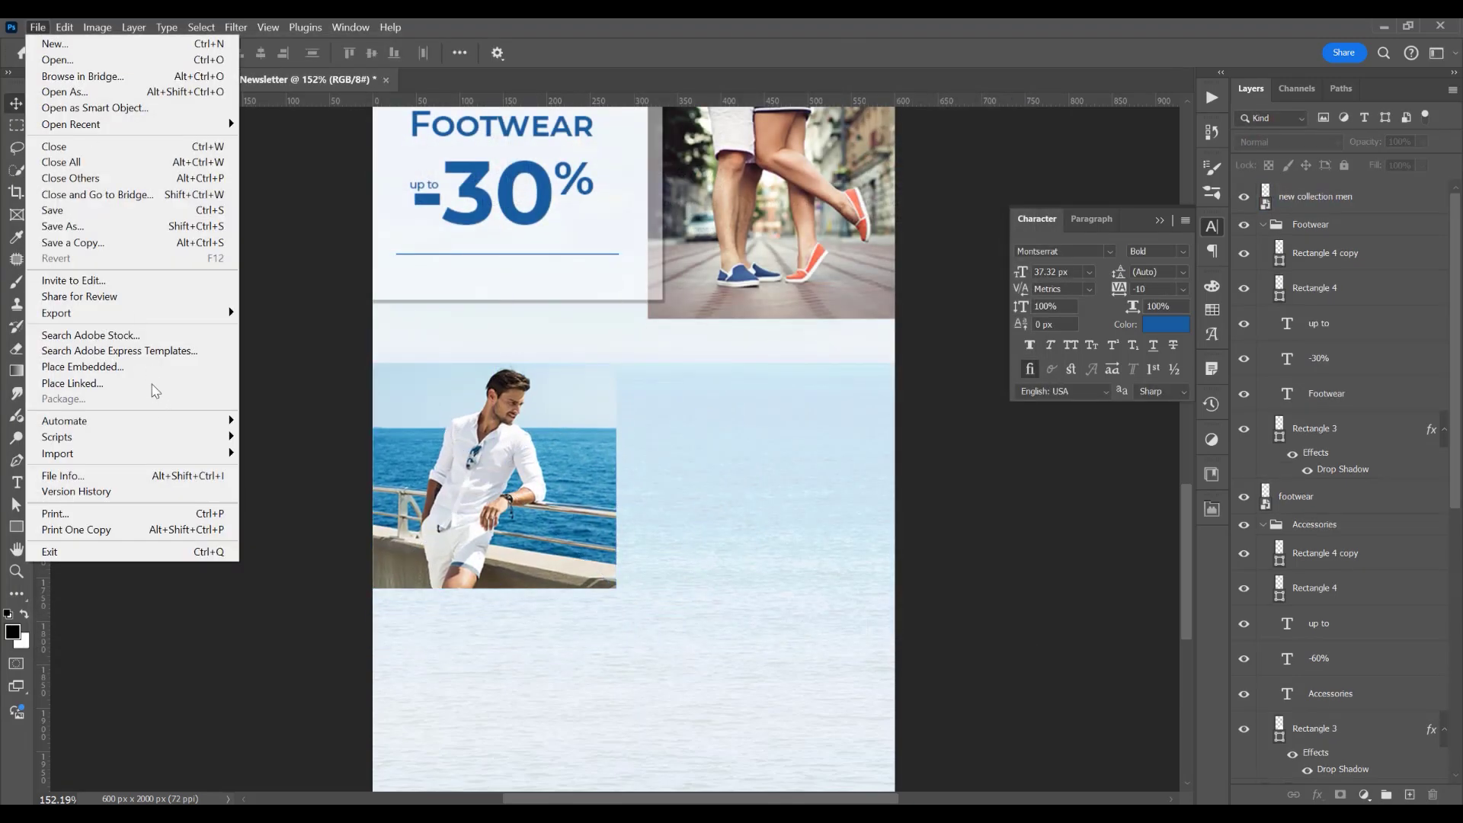
click(183, 366)
click(999, 168)
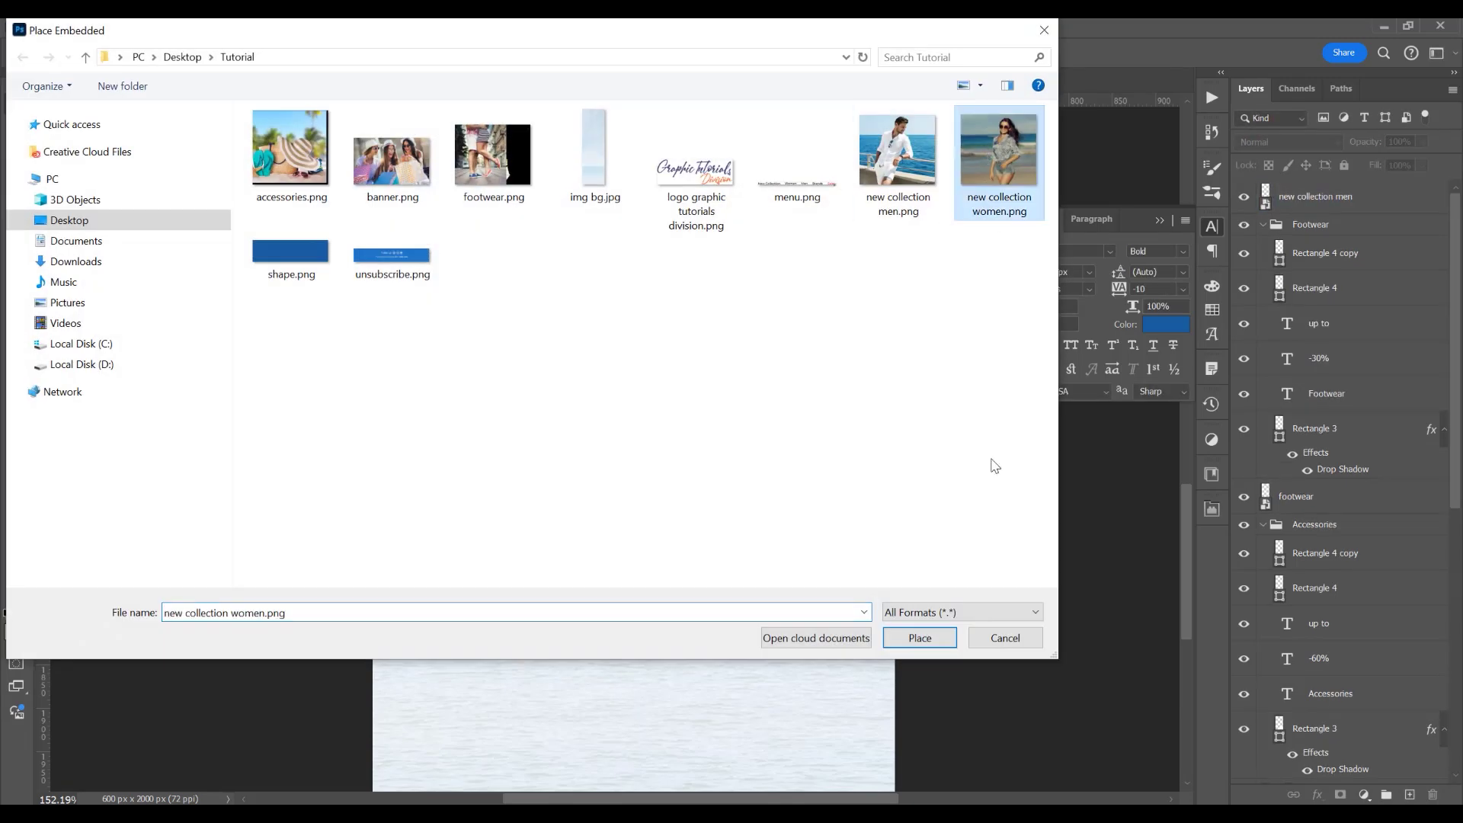
click(919, 638)
- Place shape.png as an embedded frame centred directly under the men's image, layered behind that image
click(134, 370)
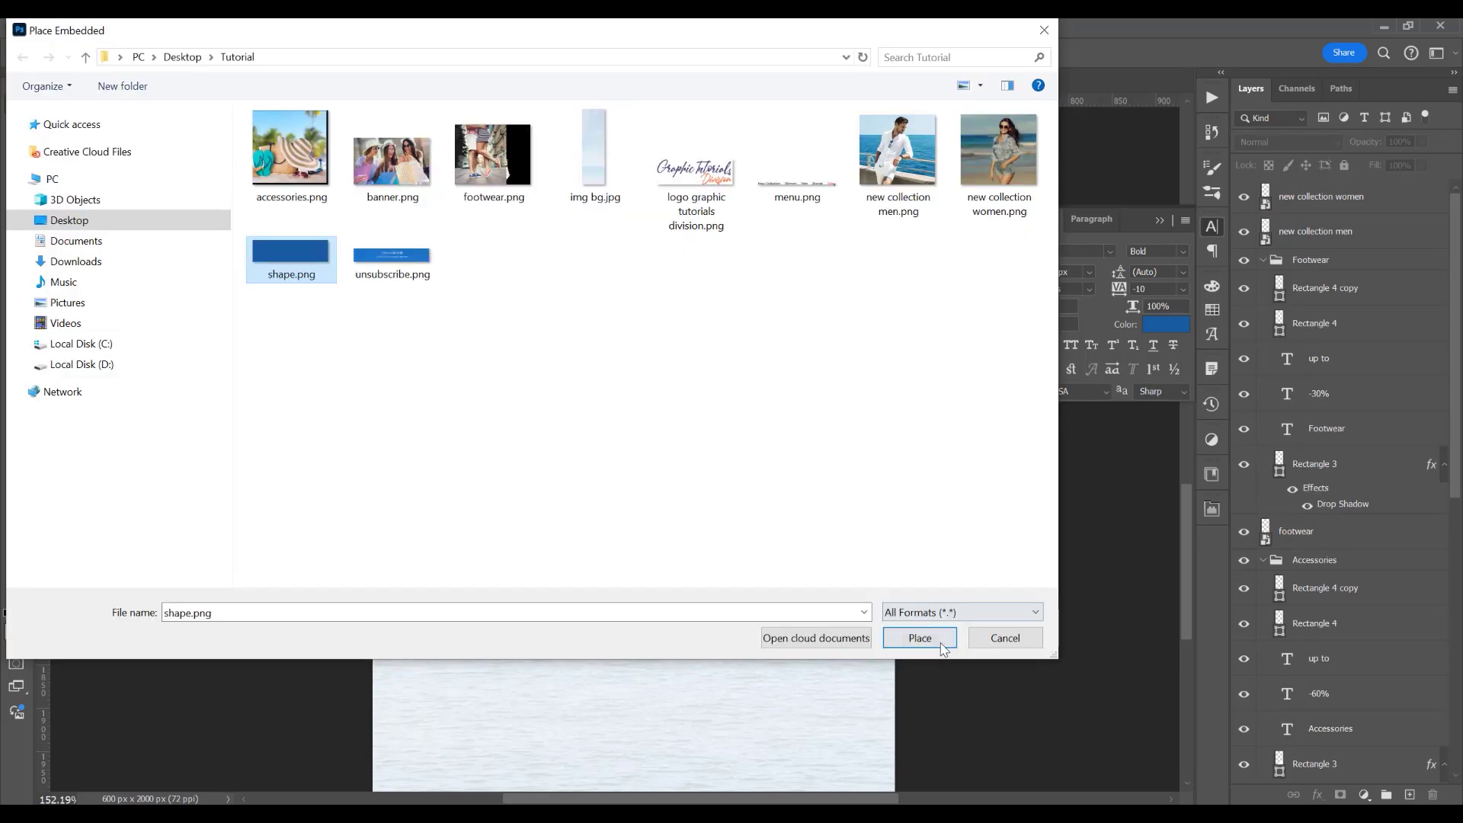
click(938, 640)
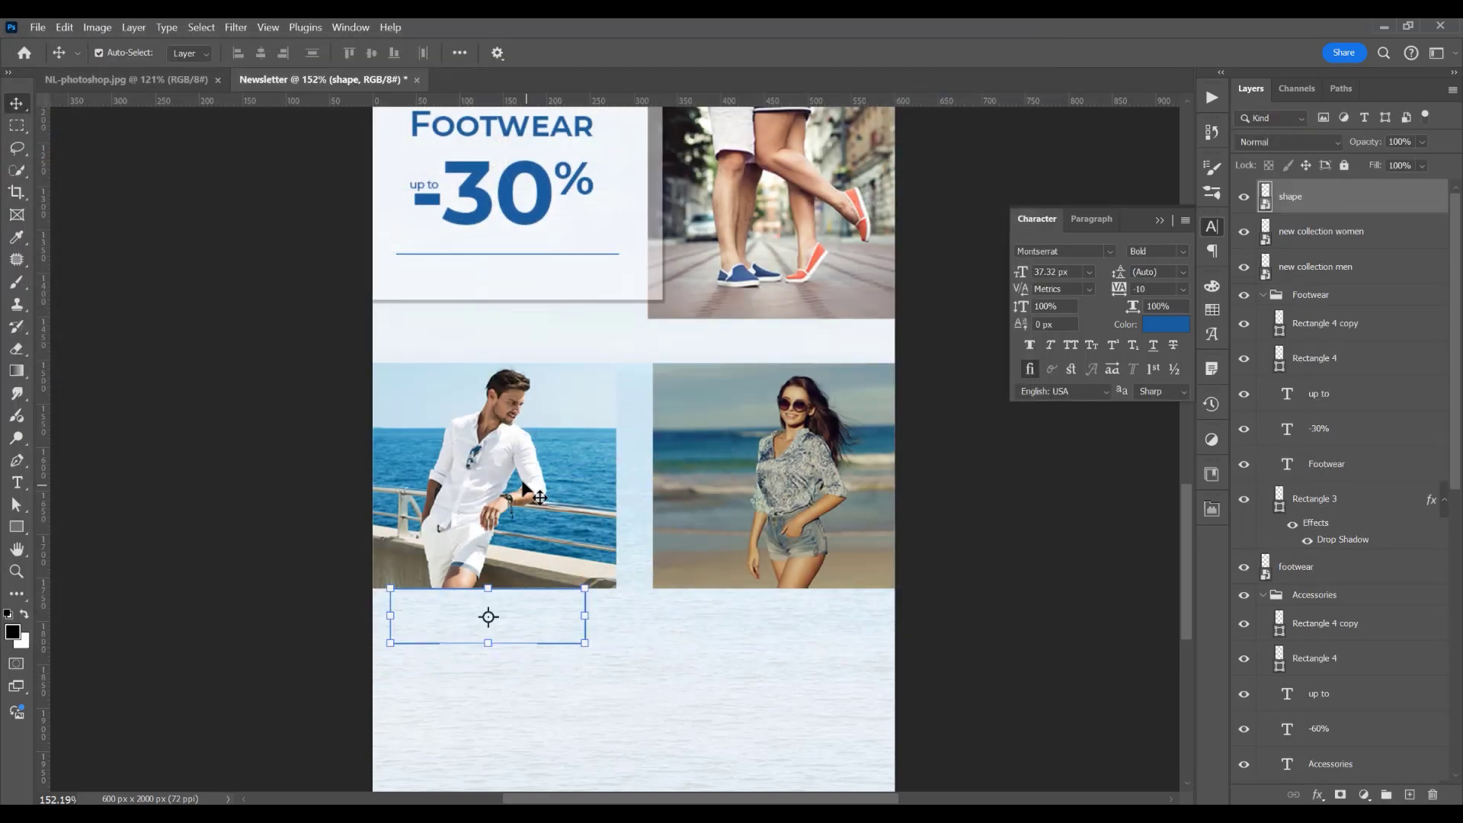
scroll(524, 488, up, 3)
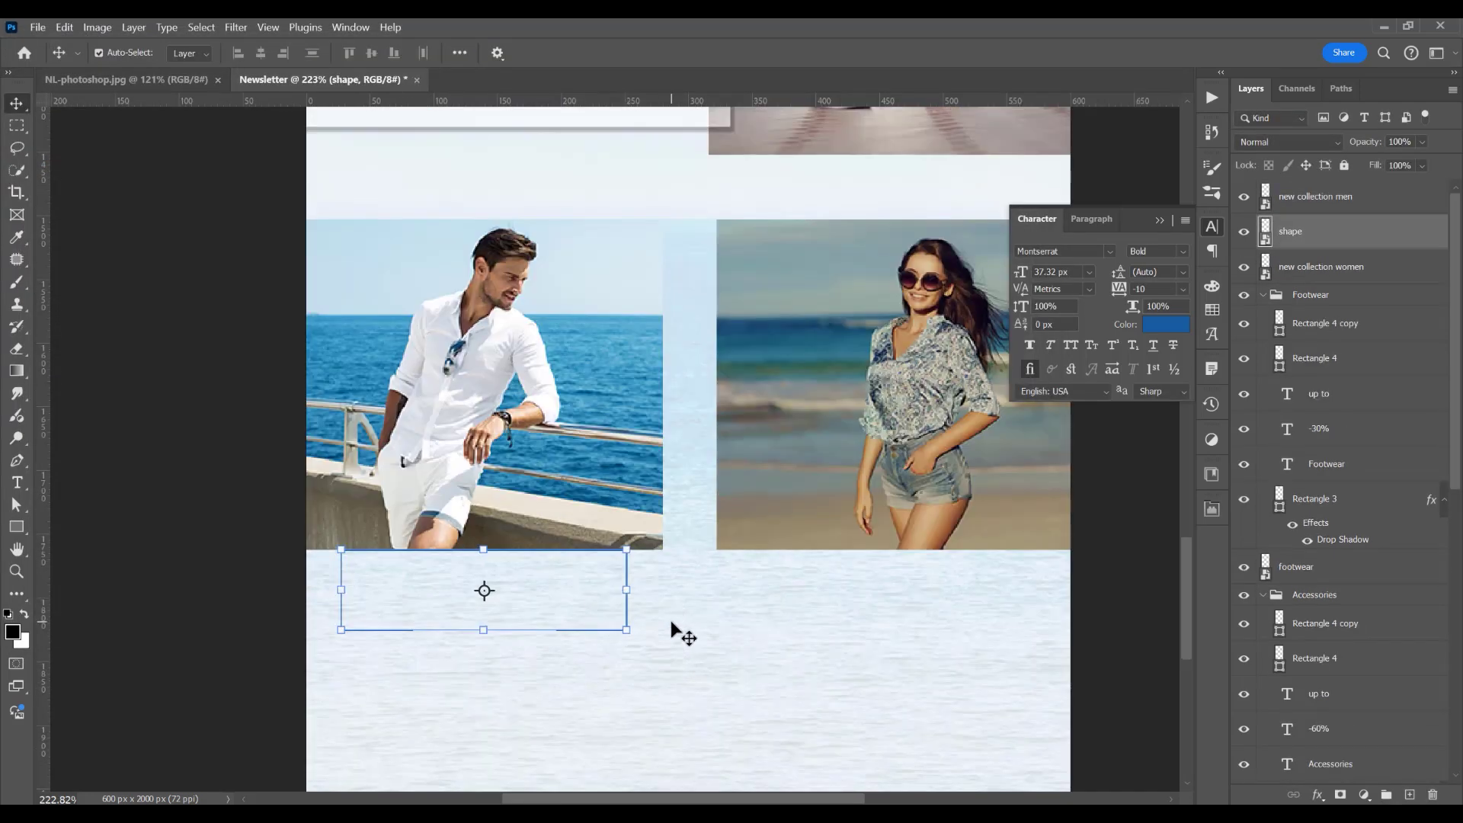
key(Up)
click(172, 561)
click(528, 606)
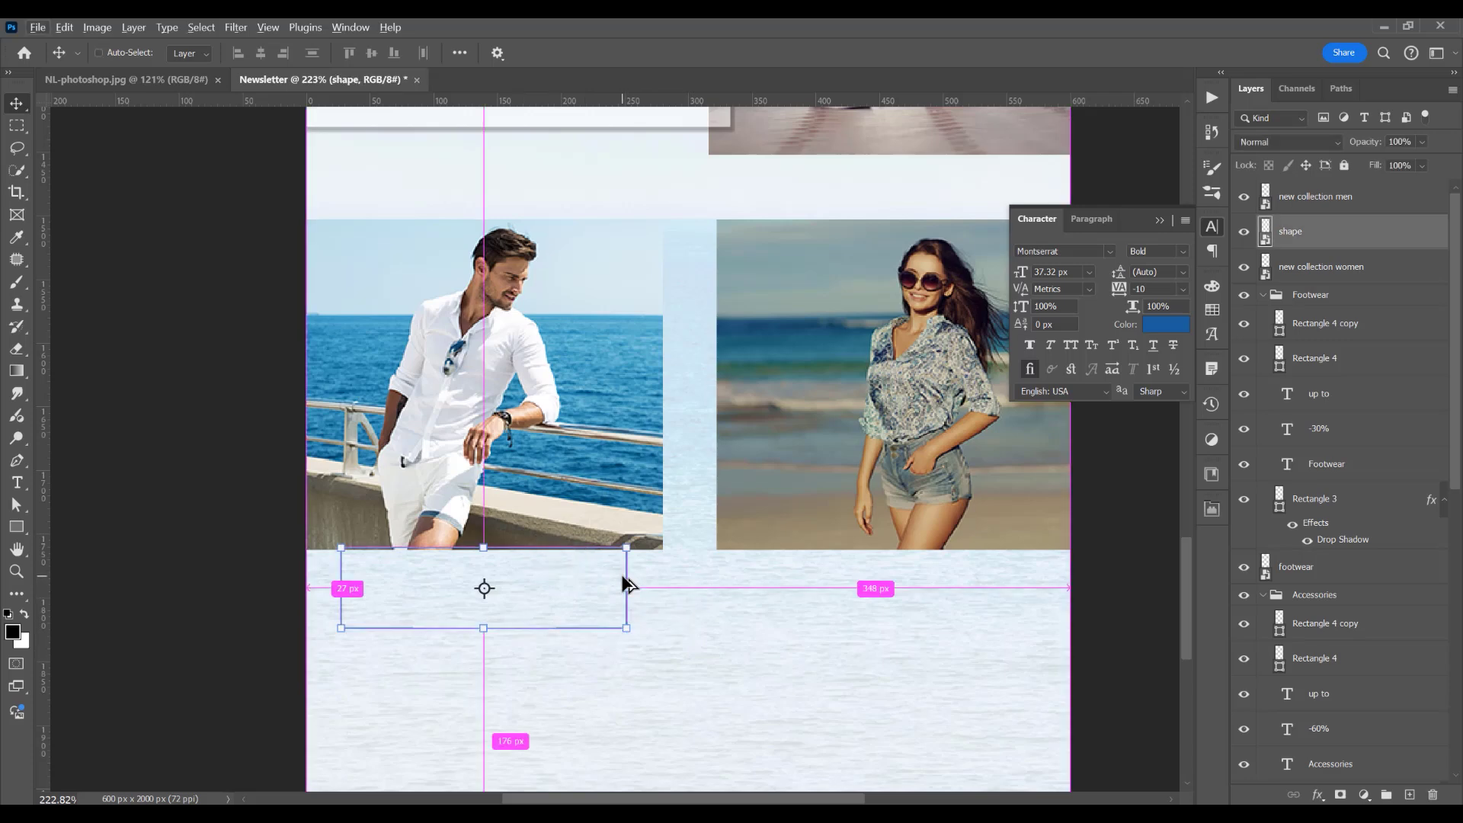
- Duplicate the blue frame shape and centre the copy horizontally under the women's image
key(ctrl+j)
key(shift+Right)
key(shift+Right)
key(shift+Right)
key(shift+Right)
key(shift+Right)
key(shift+Right)
key(shift+Right)
key(shift+Right)
key(shift+Right)
key(shift+Right)
key(shift+Right)
key(shift+Right)
key(shift+Right)
key(shift+Right)
key(shift+Right)
key(shift+Right)
key(shift+Right)
key(shift+Right)
key(shift+Right)
key(shift+Right)
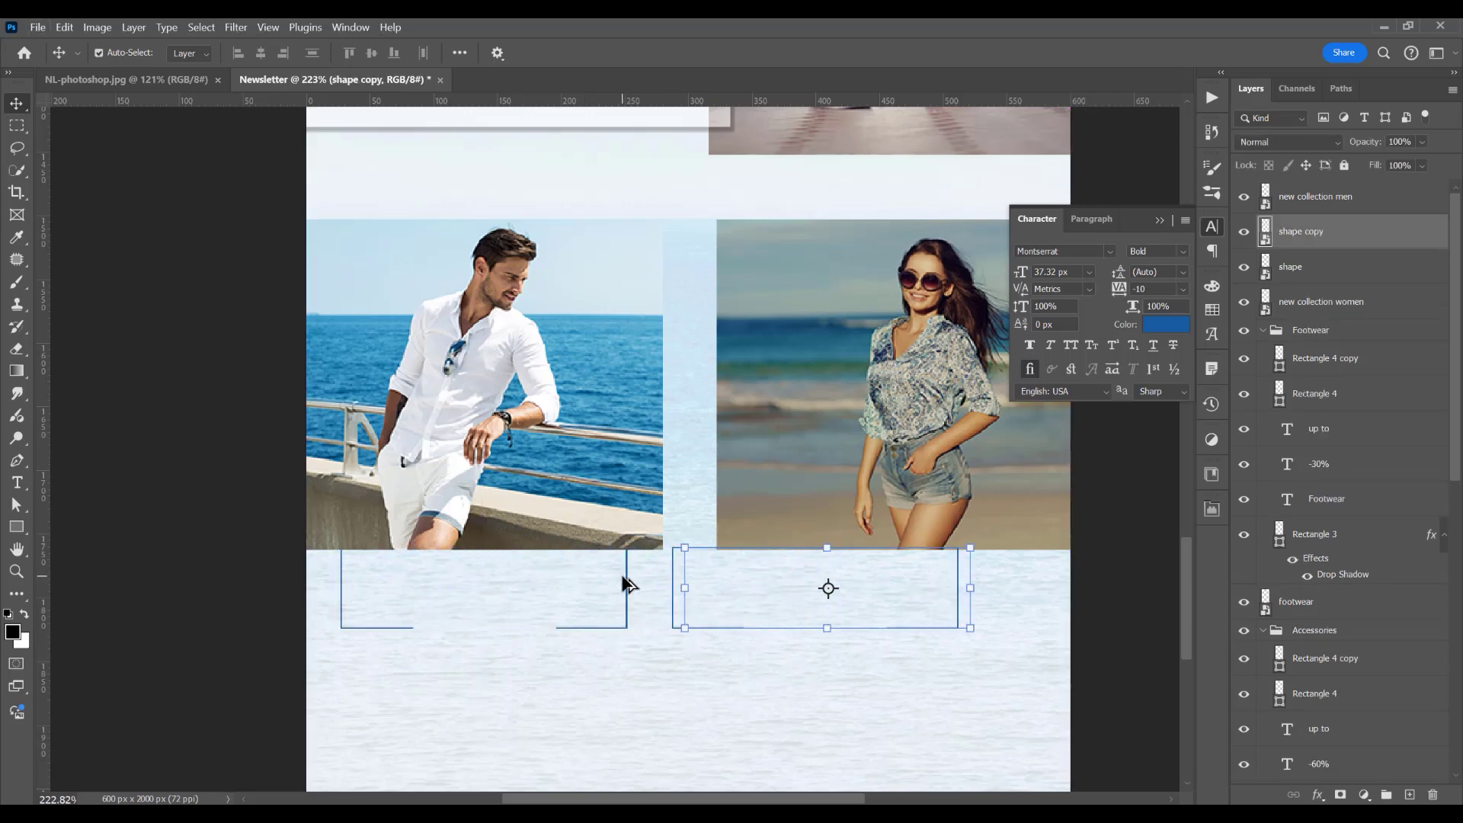
key(shift+Right)
key(shift+Right)
key(shift+Right)
key(shift+Right)
key(shift+Right)
key(shift+Right)
shift+click(904, 457)
click(260, 52)
- Bring the women's image layer to the front so it sits above both frame shapes
click(905, 457)
key(ctrl+shift+bracketright)
click(1120, 476)
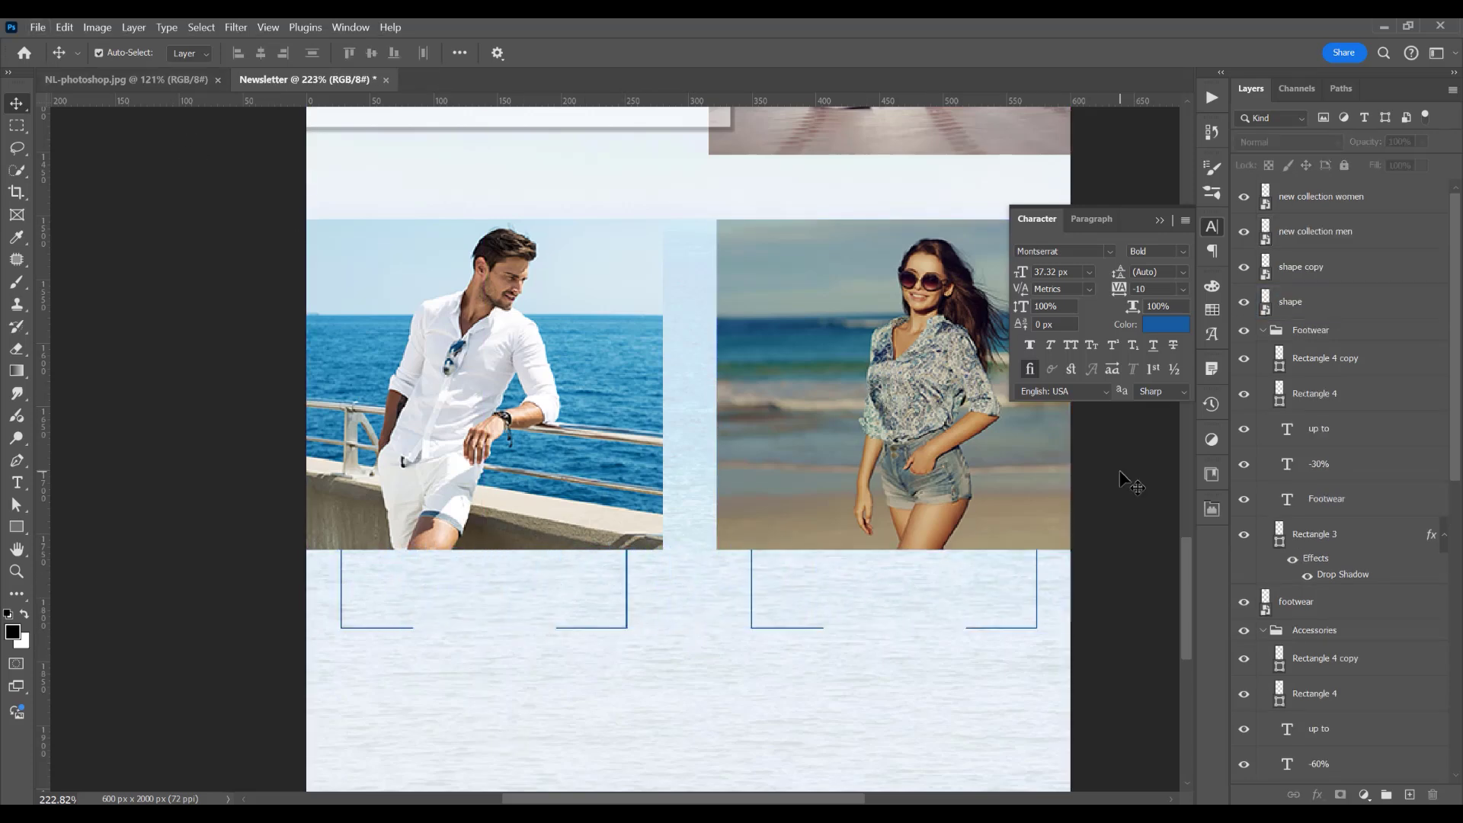
- Duplicate the "Footwear" heading below the men's image frame and change the copy's text to "new collection men"
scroll(458, 610, up, 2)
scroll(497, 573, down, 5)
drag(559, 116, 567, 657)
scroll(514, 670, up, 5)
key(t)
click(520, 601)
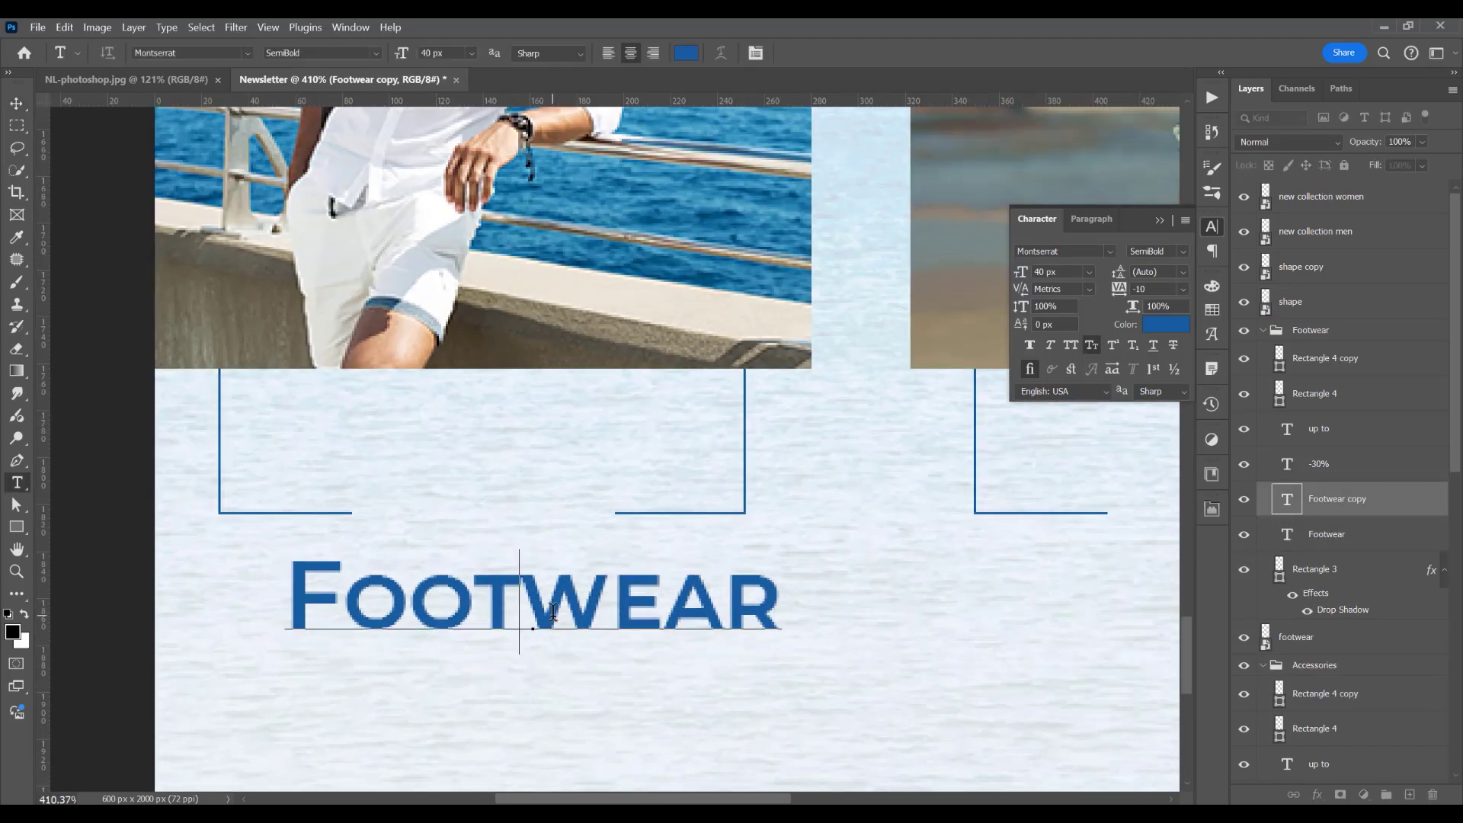
key(ctrl+a)
text(NEW COLLECTION MEN)
click(817, 52)
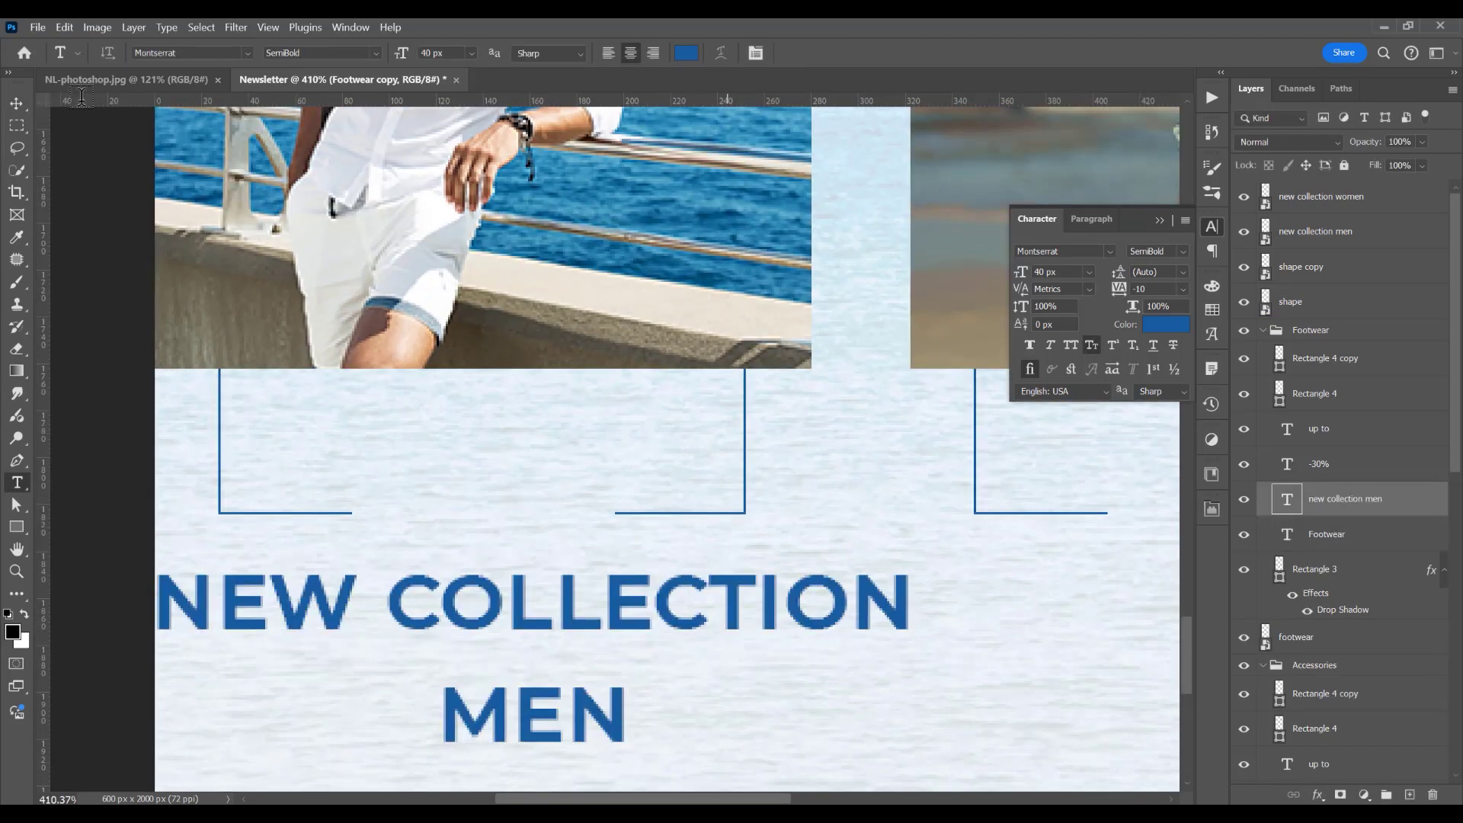
- Set the "new collection men" caption to Medium weight and 22 px, and position it inside the frame under the men's image
click(16, 103)
click(1184, 252)
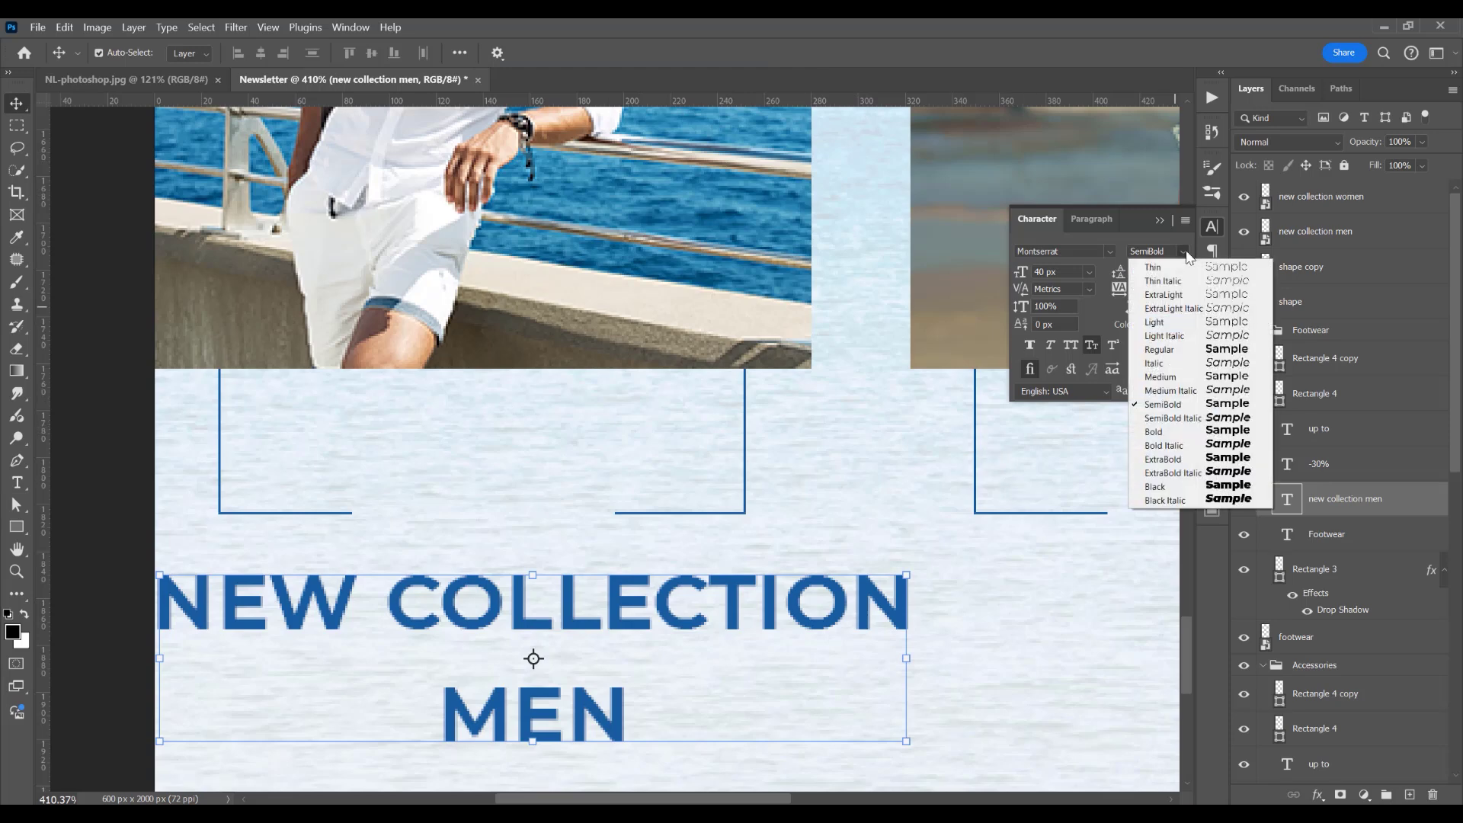
click(1193, 376)
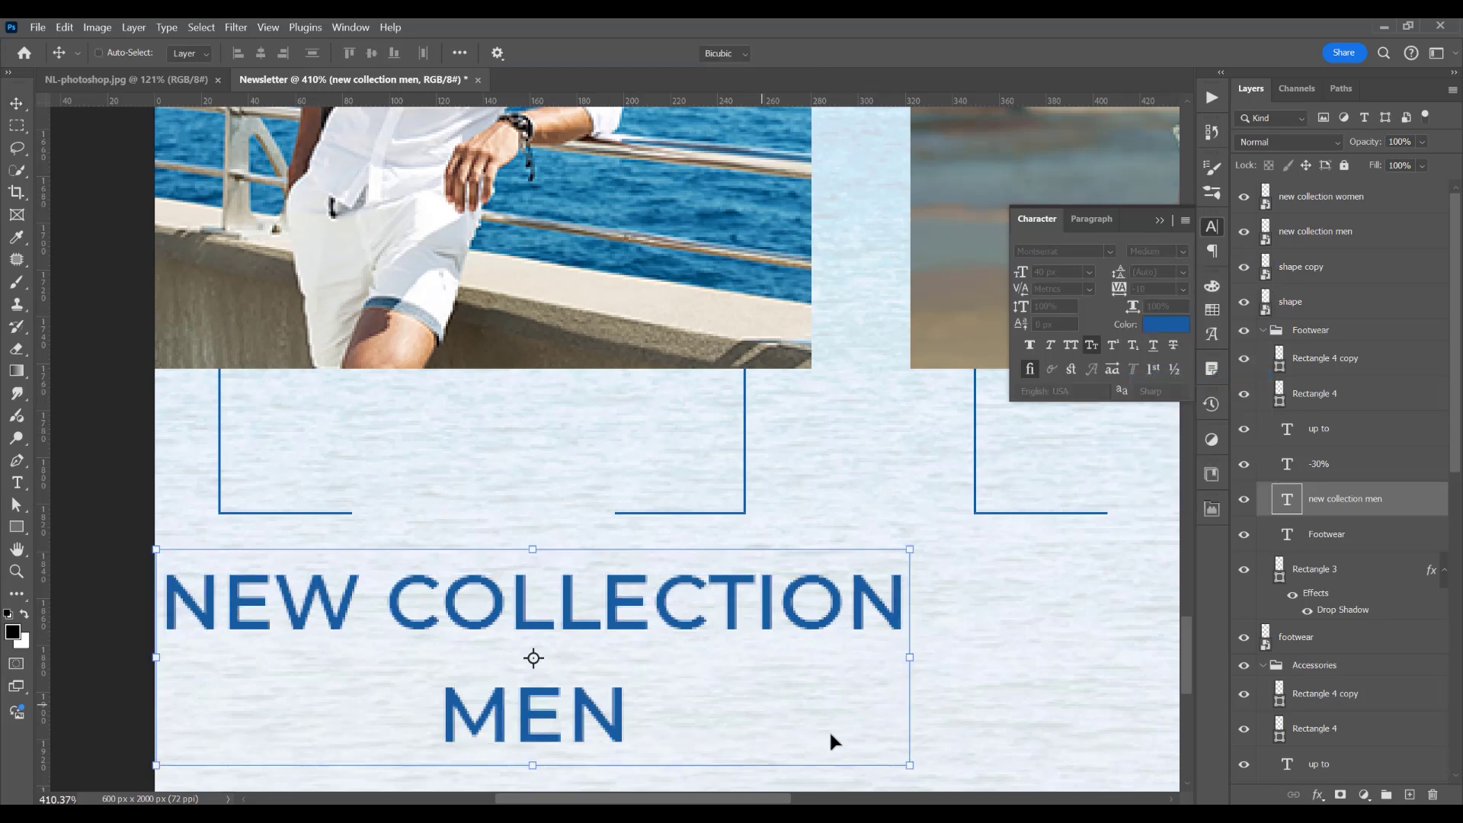
drag(900, 740, 745, 701)
drag(533, 659, 480, 467)
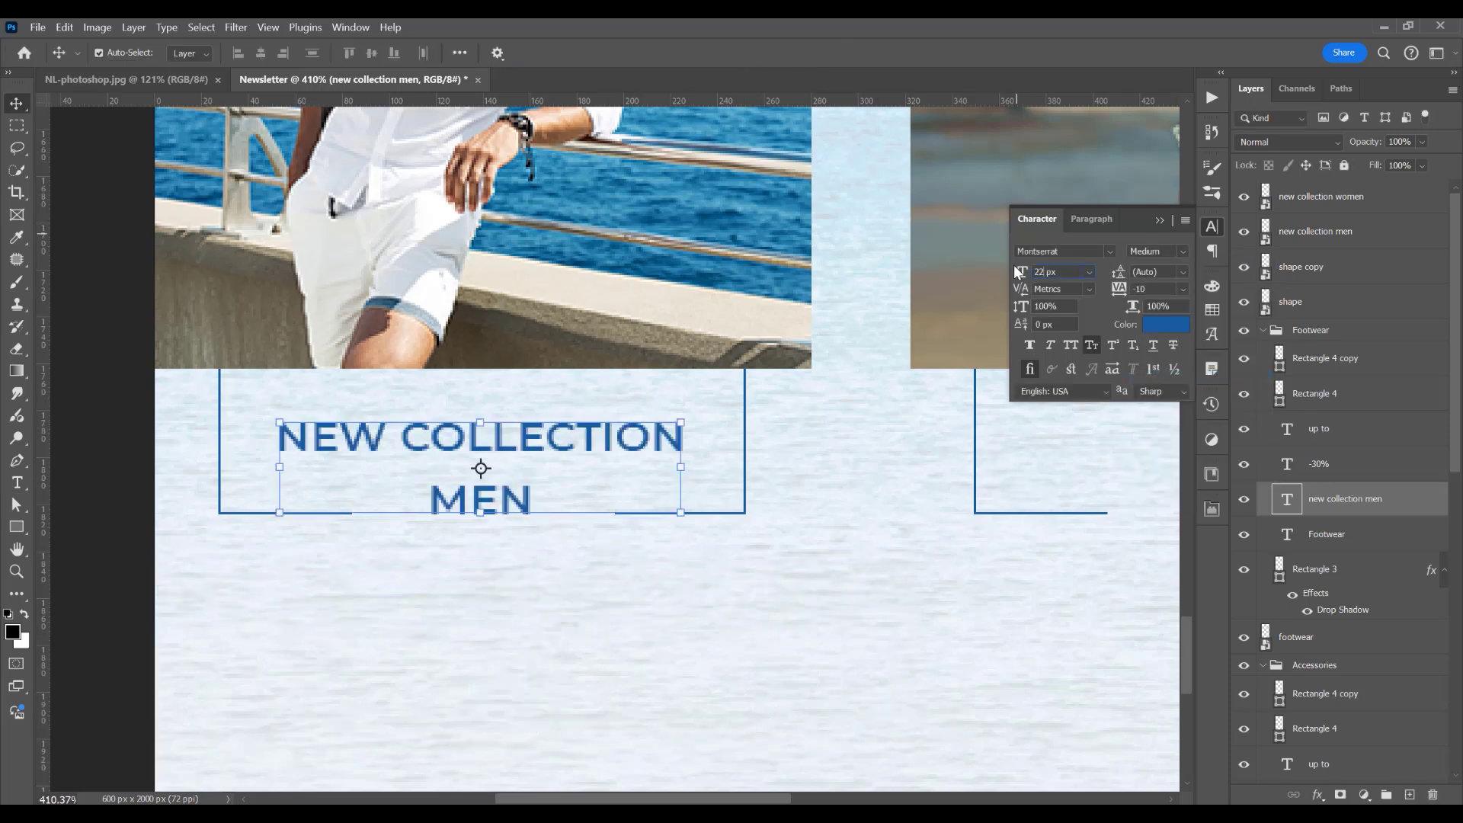
key(Return)
- Duplicate the men's caption into the frame under the women's image and change its text to "new collection women"
scroll(122, 510, down, 5)
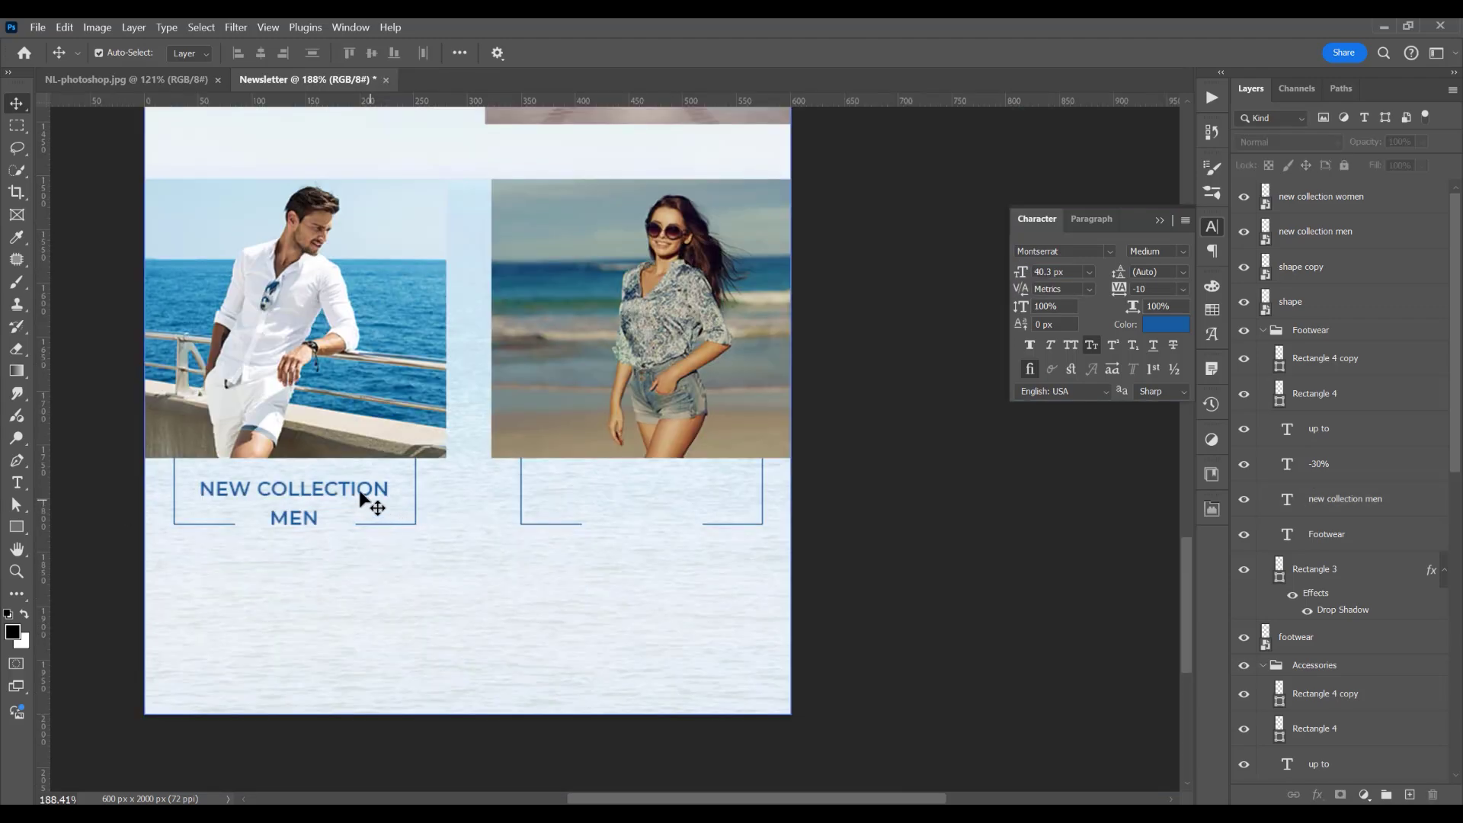
drag(358, 494, 703, 489)
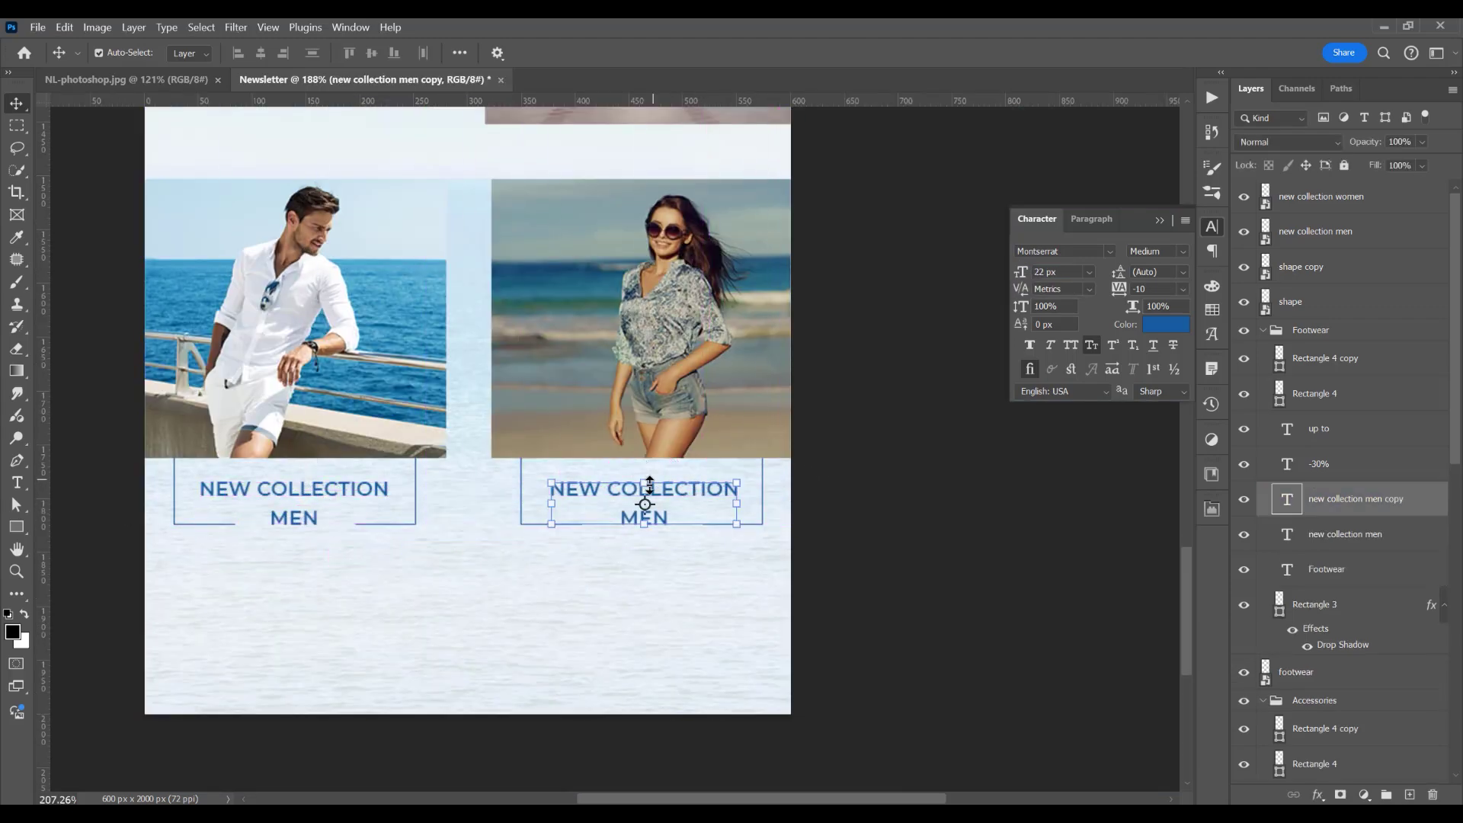
scroll(646, 489, up, 5)
key(t)
click(638, 549)
double_click(637, 549)
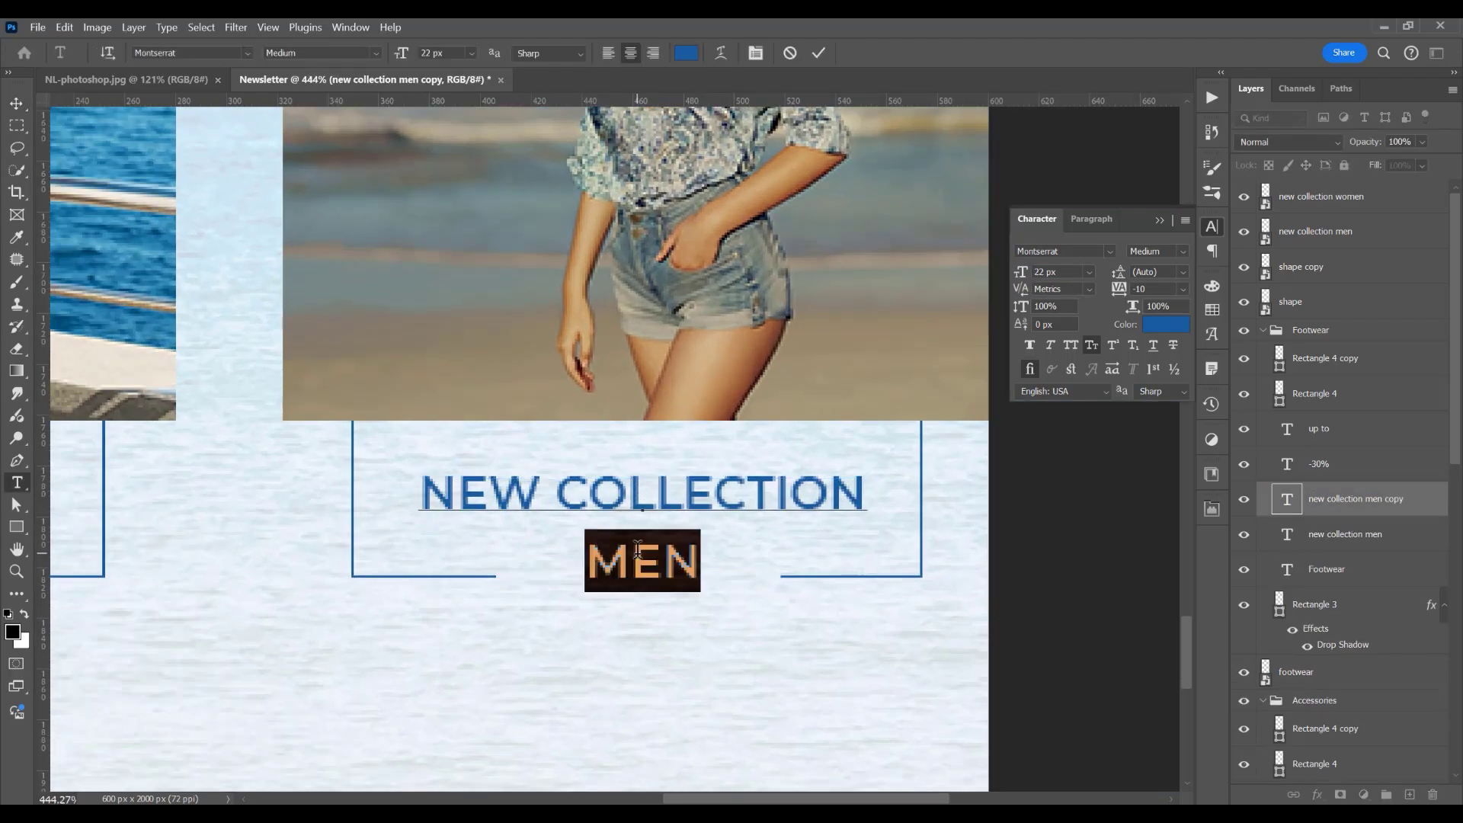
text(WOMEN)
click(818, 53)
key(v)
click(651, 497)
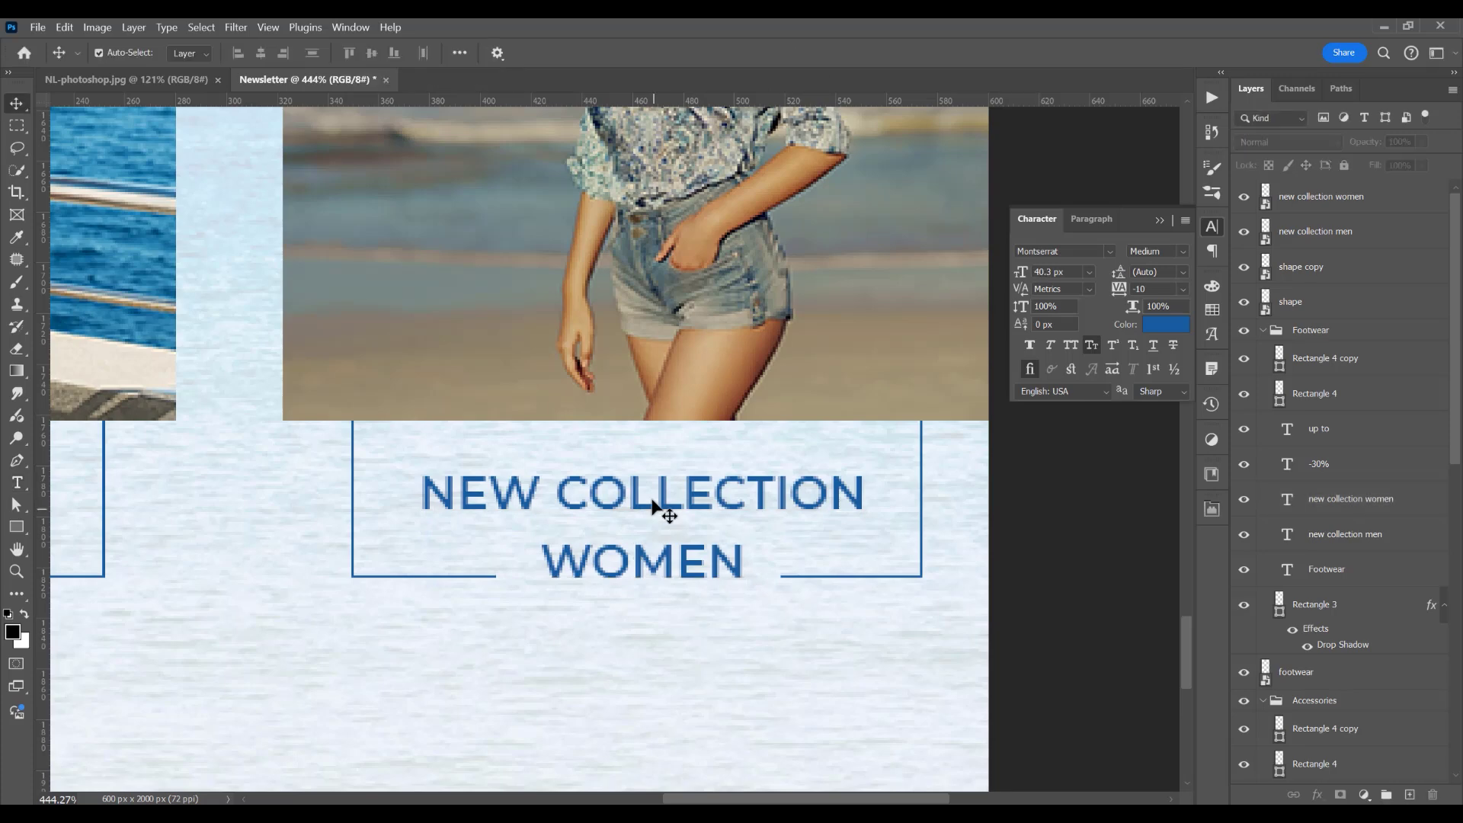
- Centre the women's and men's captions horizontally under their respective images
click(653, 503)
shift+click(609, 366)
click(261, 53)
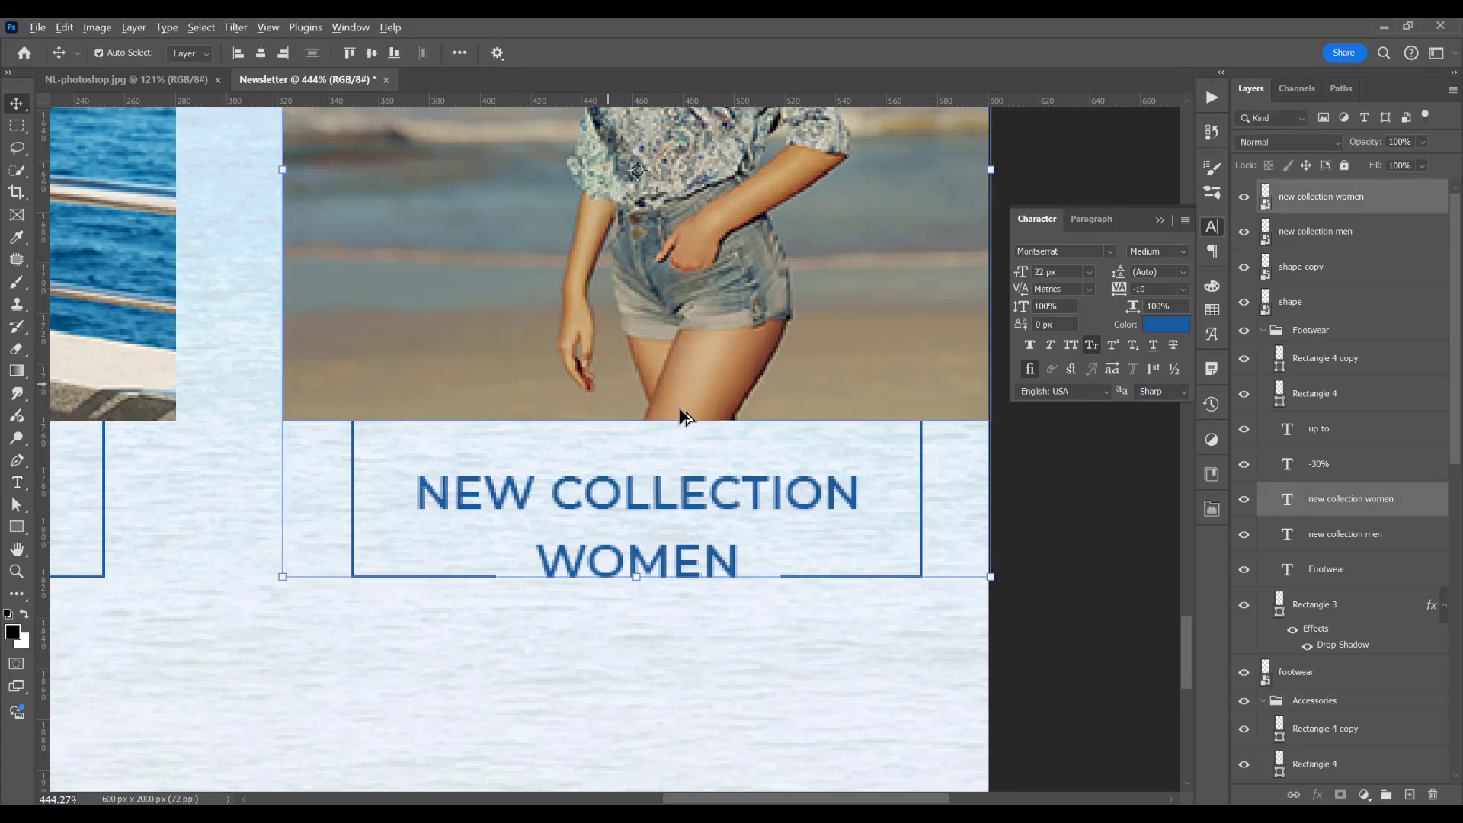
scroll(681, 413, down, 3)
click(412, 541)
shift+click(412, 382)
click(260, 54)
scroll(764, 303, down, 1)
click(487, 365)
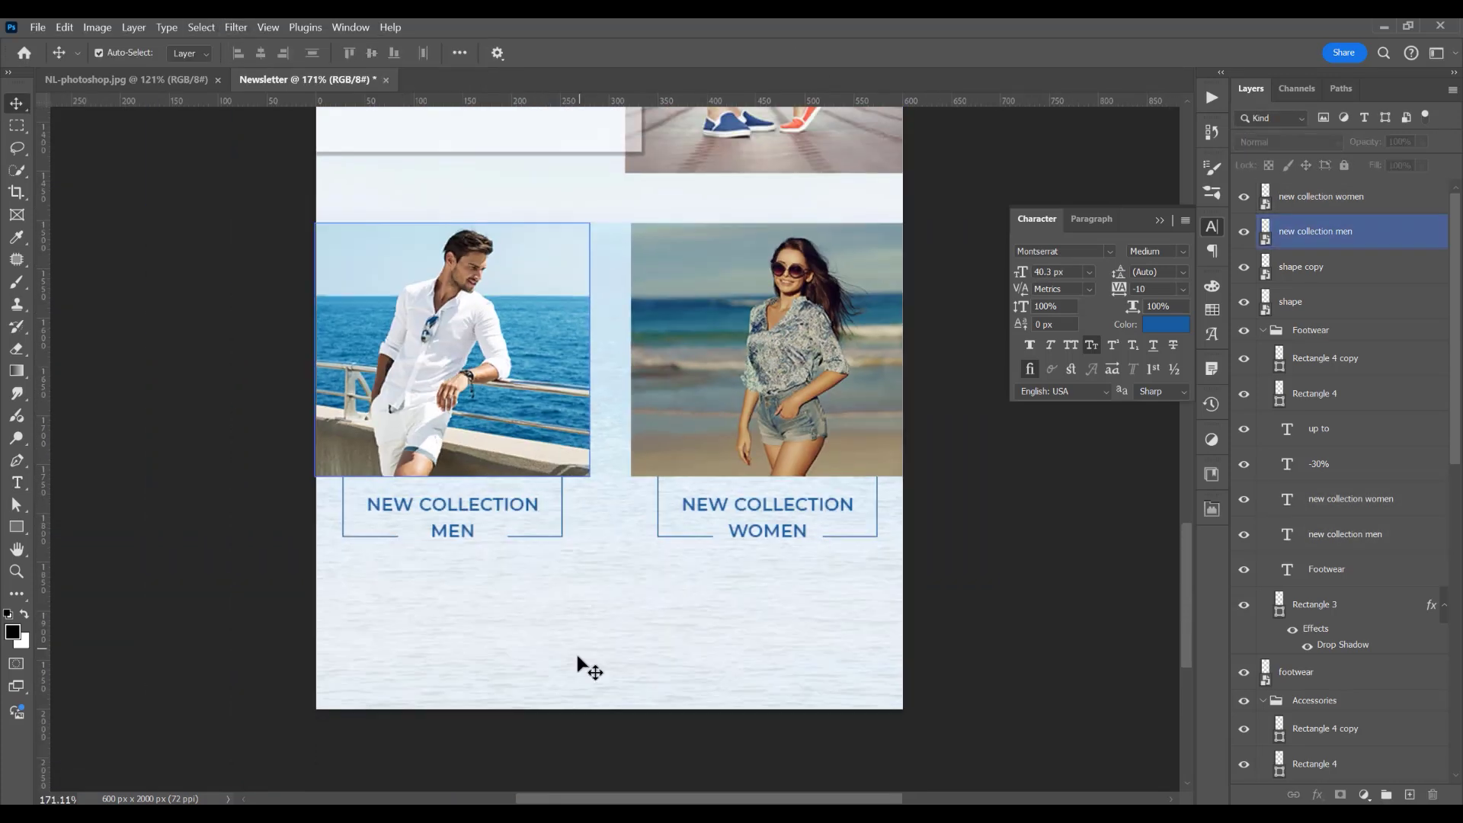
- Place unsubscribe.png as an embedded full-width footer below the two captions, near the lower end of the page
click(577, 654)
click(37, 27)
click(98, 366)
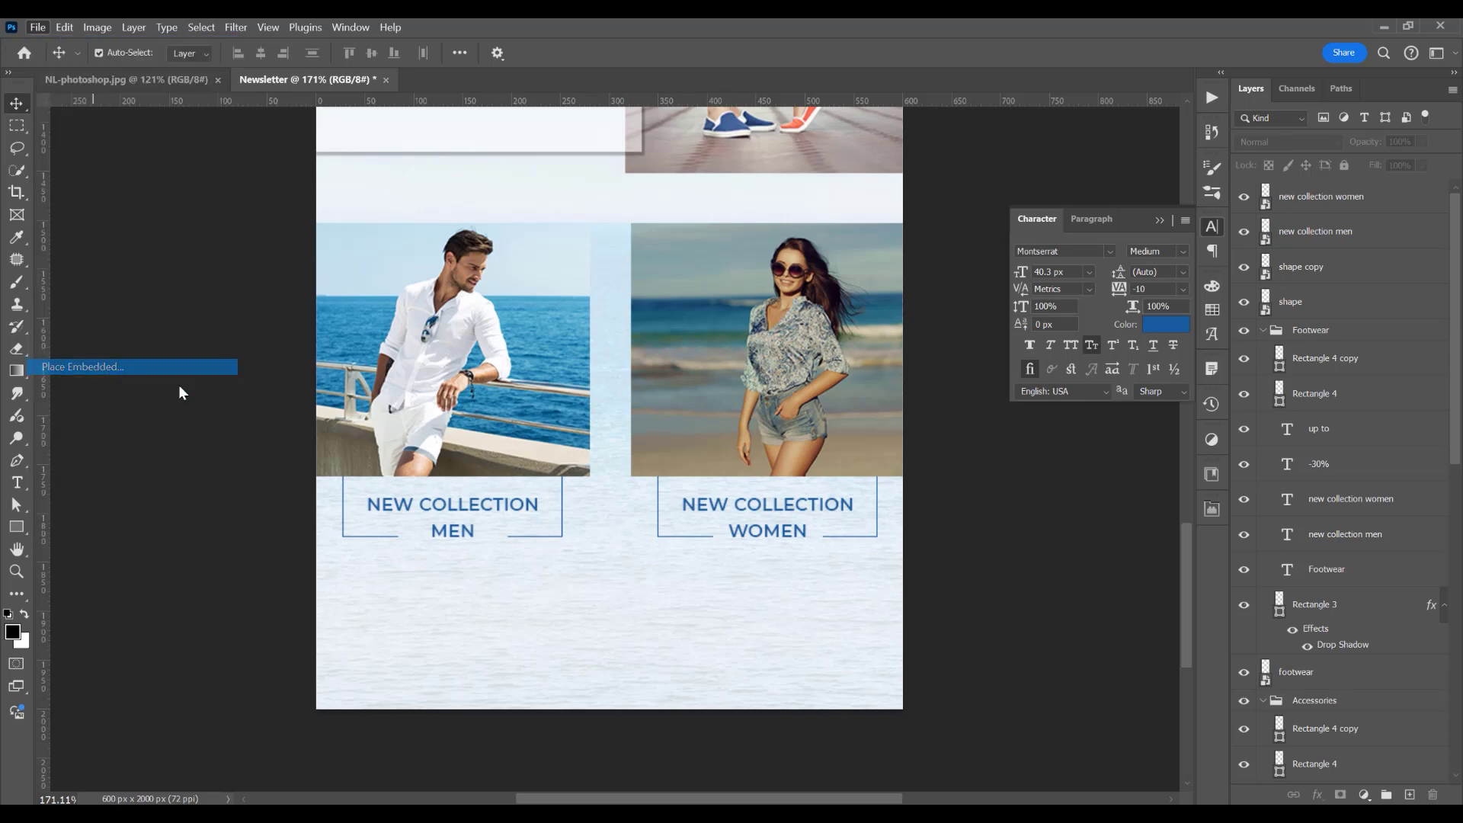
double_click(393, 263)
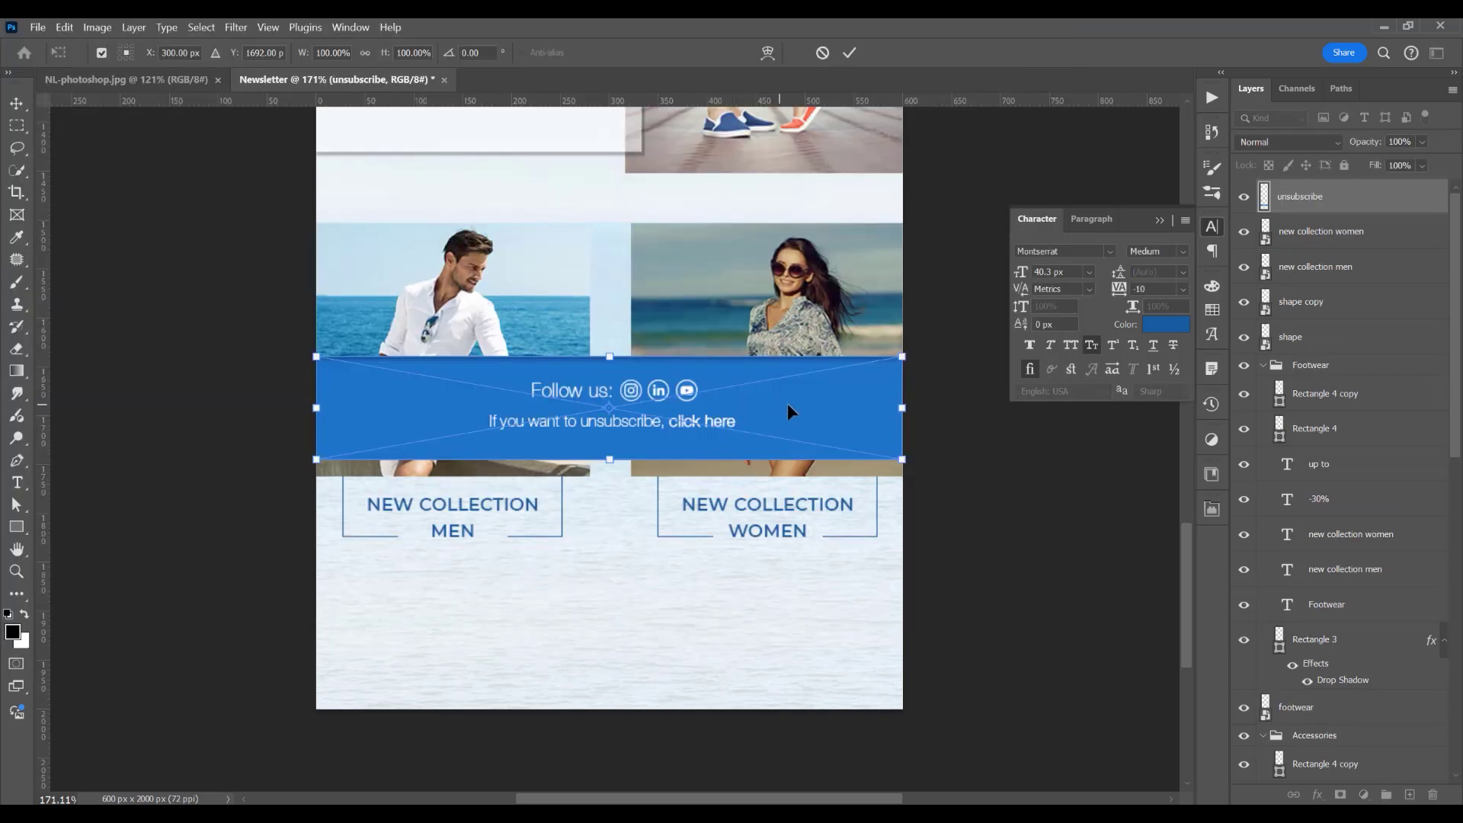
drag(786, 411, 793, 636)
click(850, 53)
click(545, 689)
scroll(526, 603, down, 3)
click(555, 618)
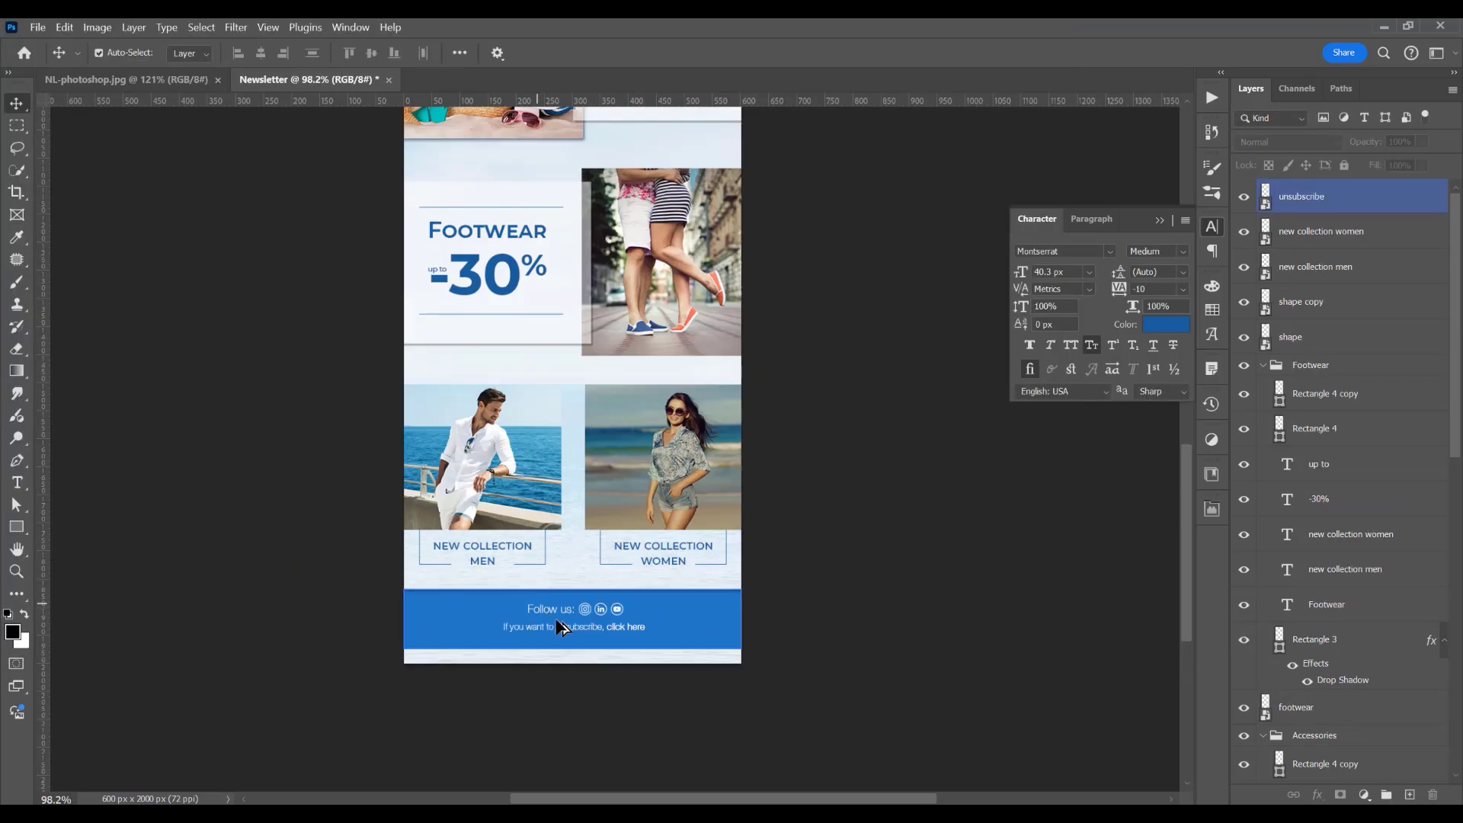
scroll(562, 619, up, 2)
click(583, 552)
click(527, 655)
- Crop the canvas's bottom edge up to the lower edge of the blue footer
scroll(562, 629, down, 1)
key(c)
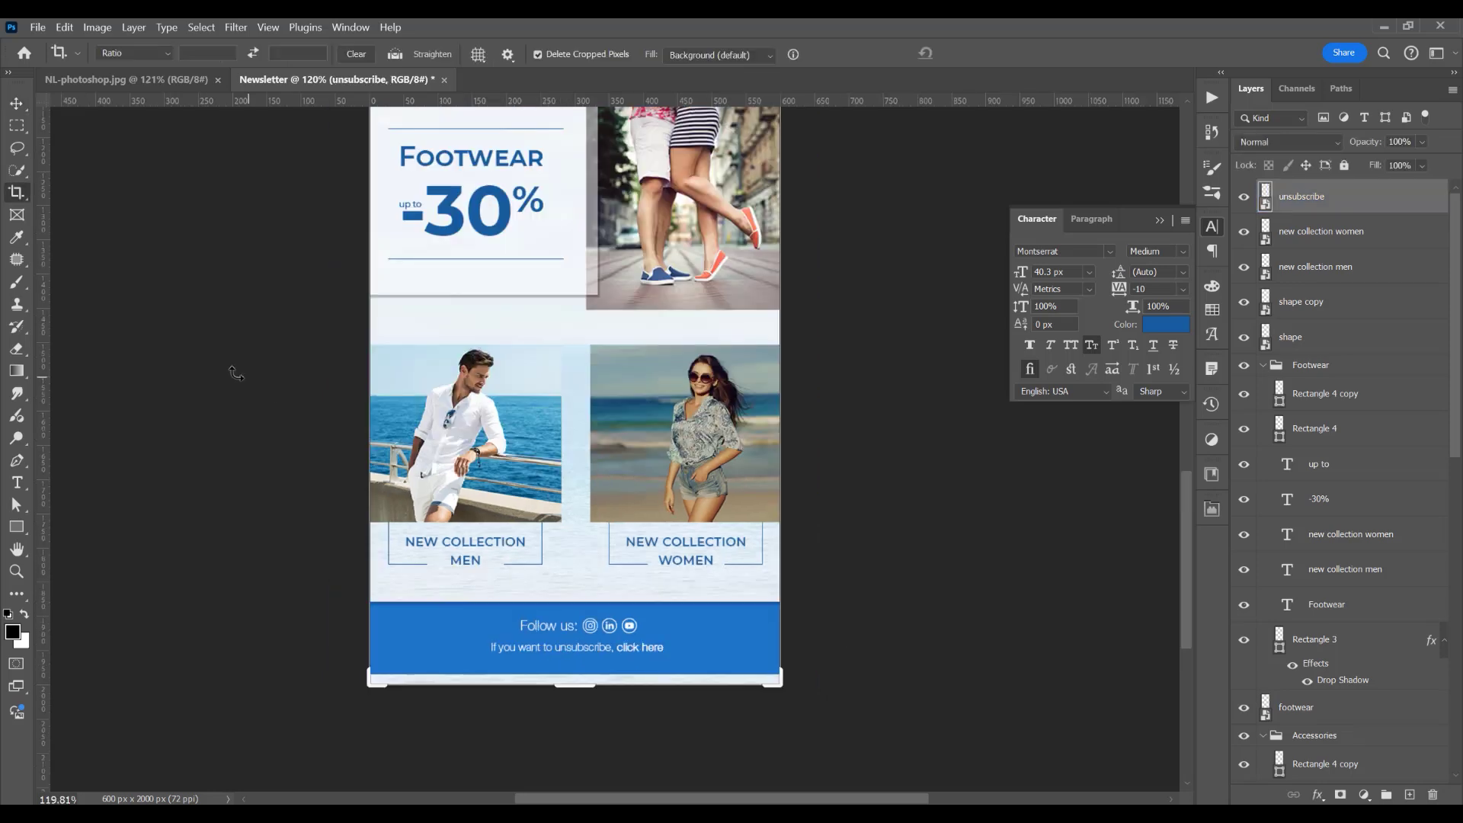
drag(584, 698, 581, 691)
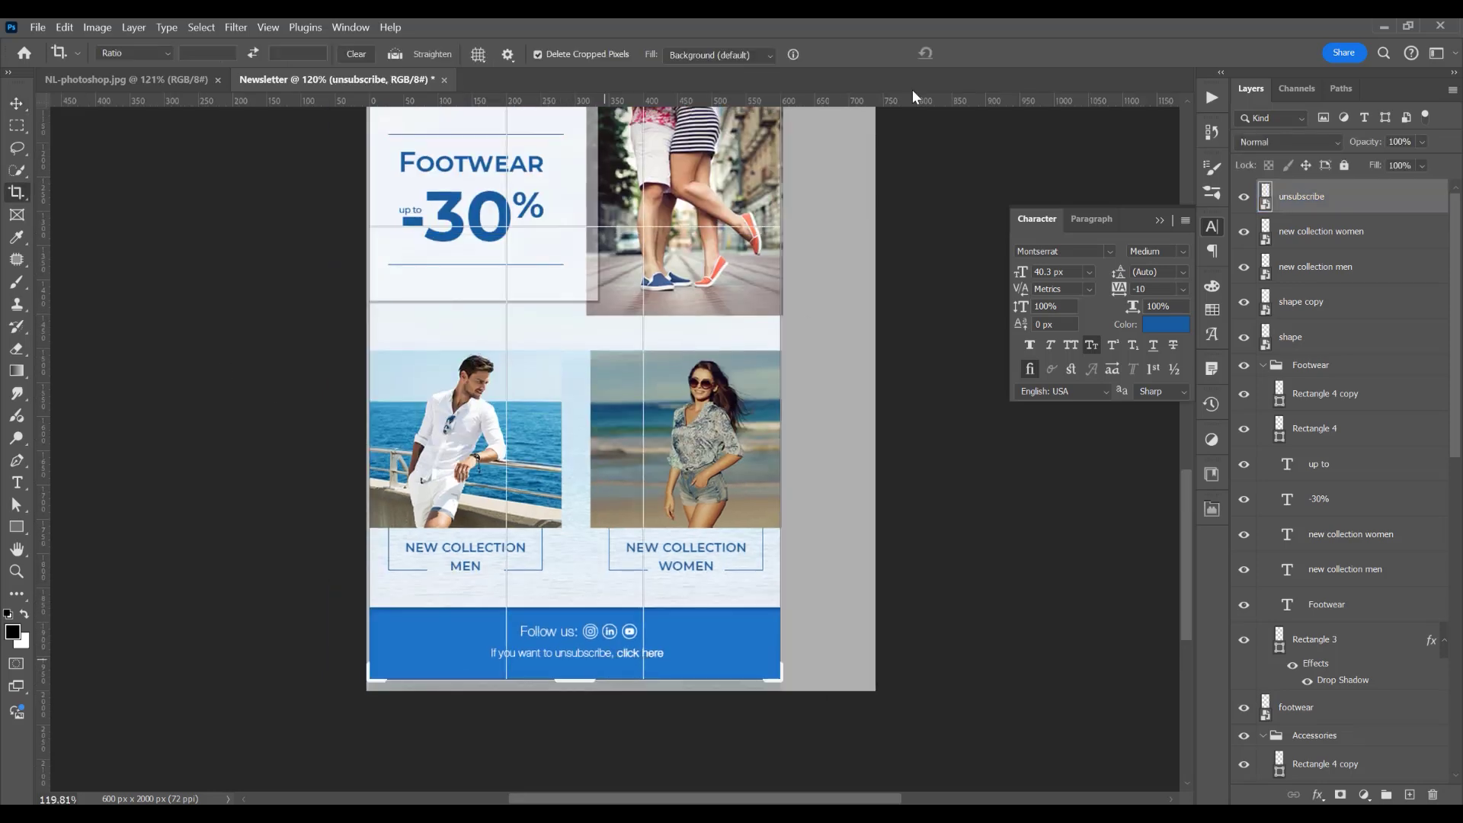
key(Return)
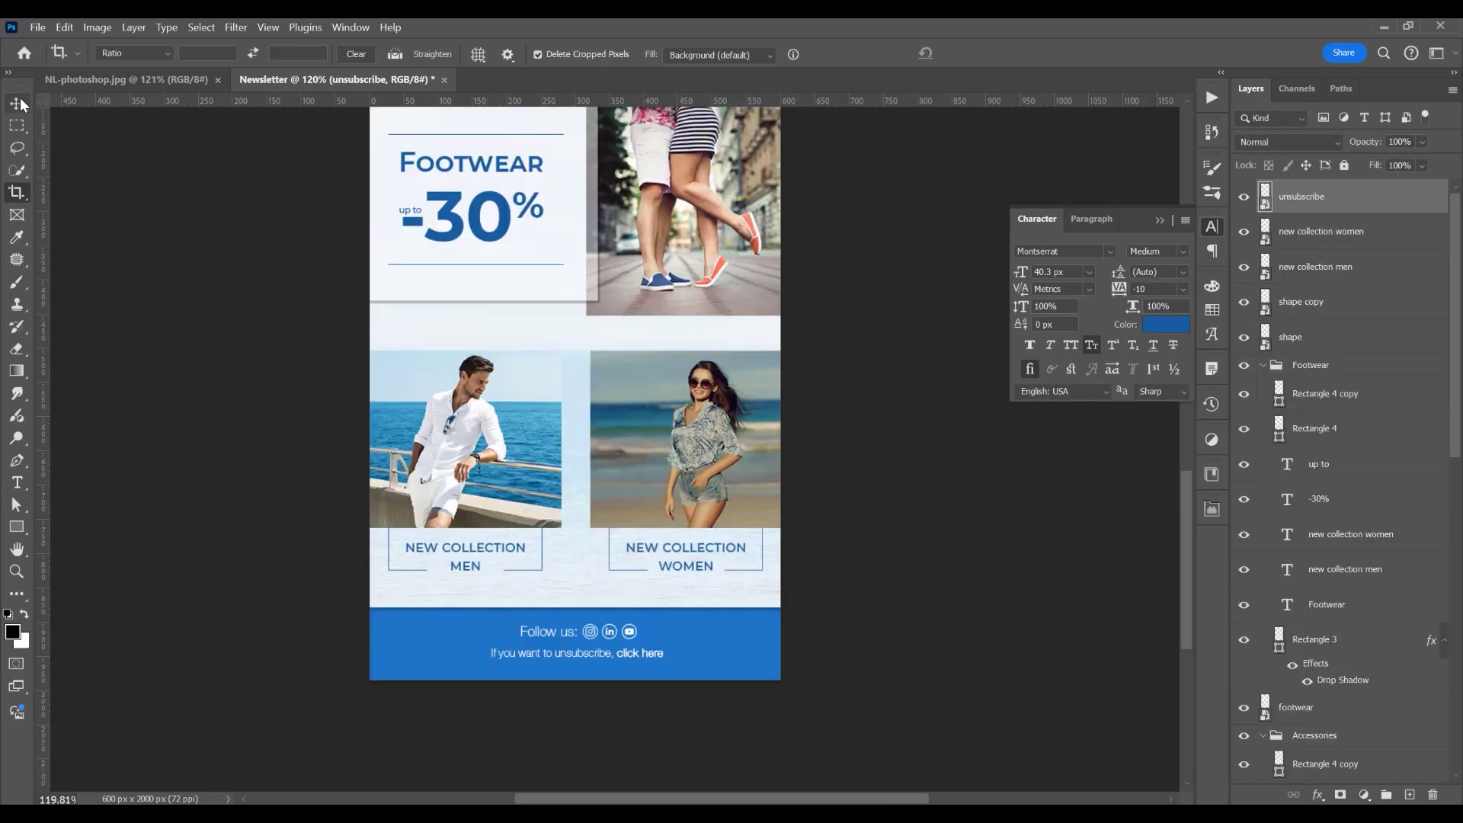
click(21, 104)
click(846, 432)
- Unlock the img bg layer and fade its lower part on the layer mask with a 30% opacity gradient and a 10% opacity brush
scroll(673, 647, down, 3)
scroll(642, 637, up, 3)
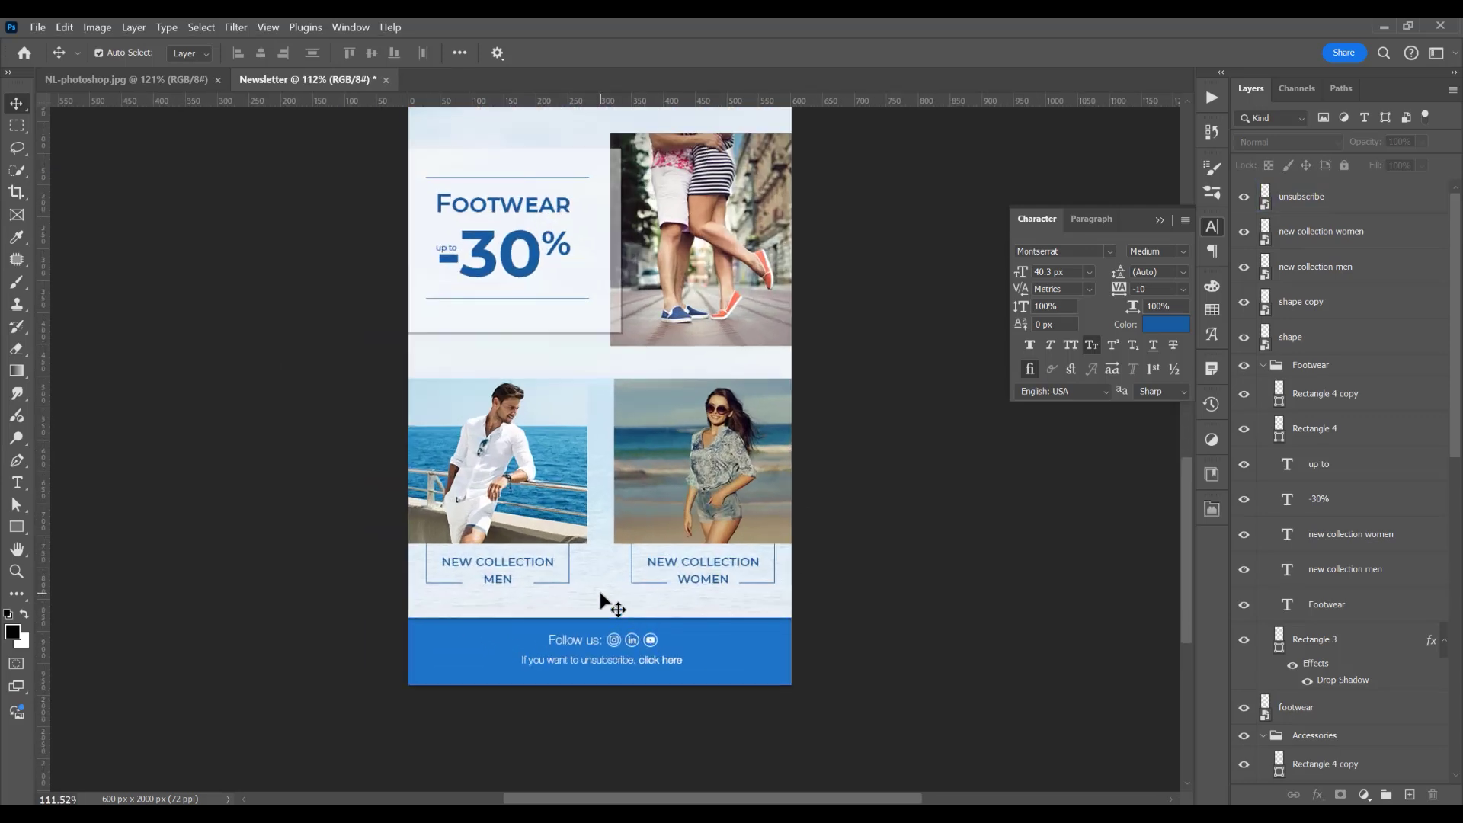
drag(1455, 444, 1455, 764)
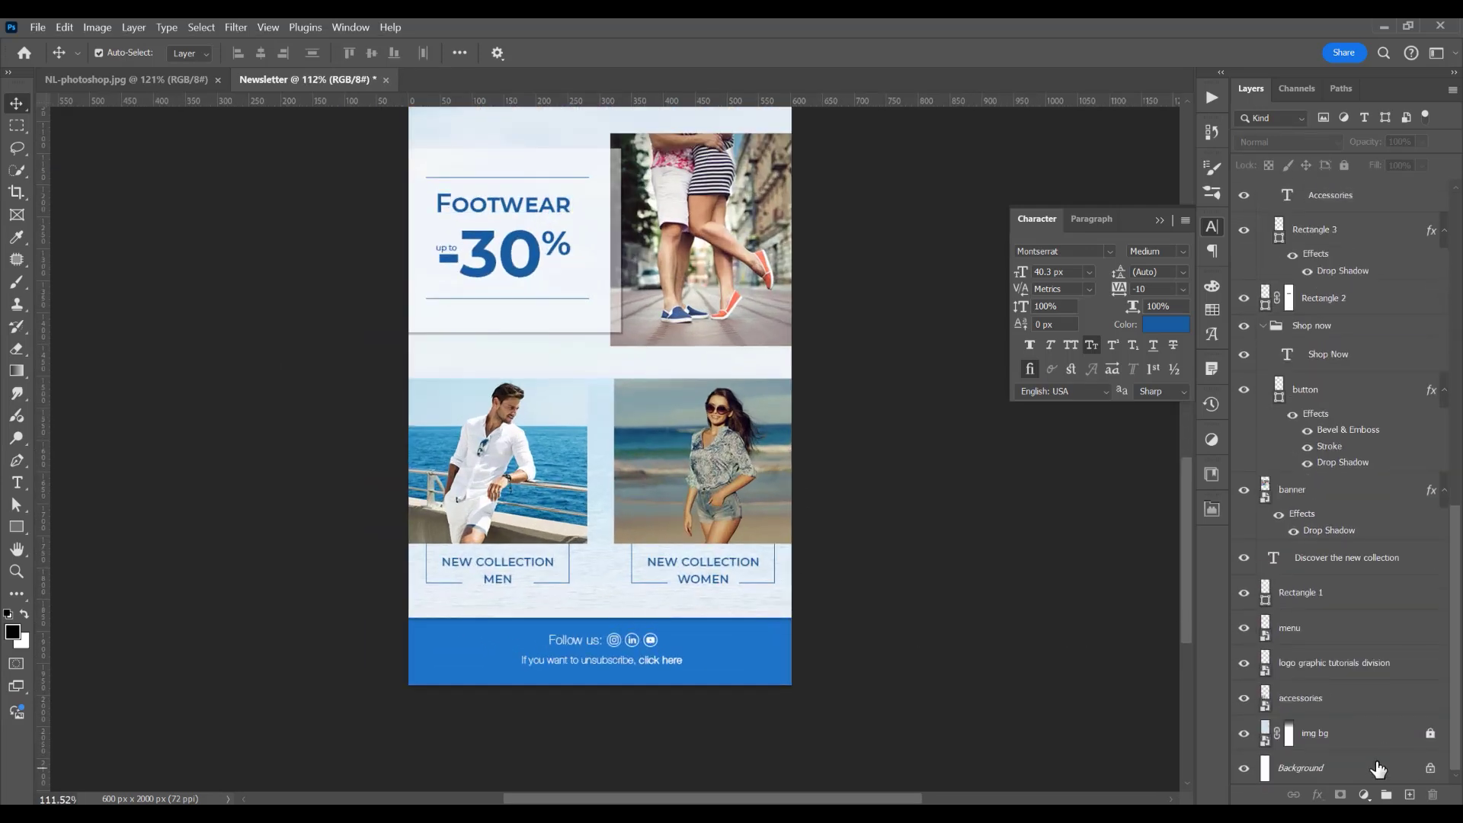
click(1348, 733)
drag(1346, 177, 1287, 735)
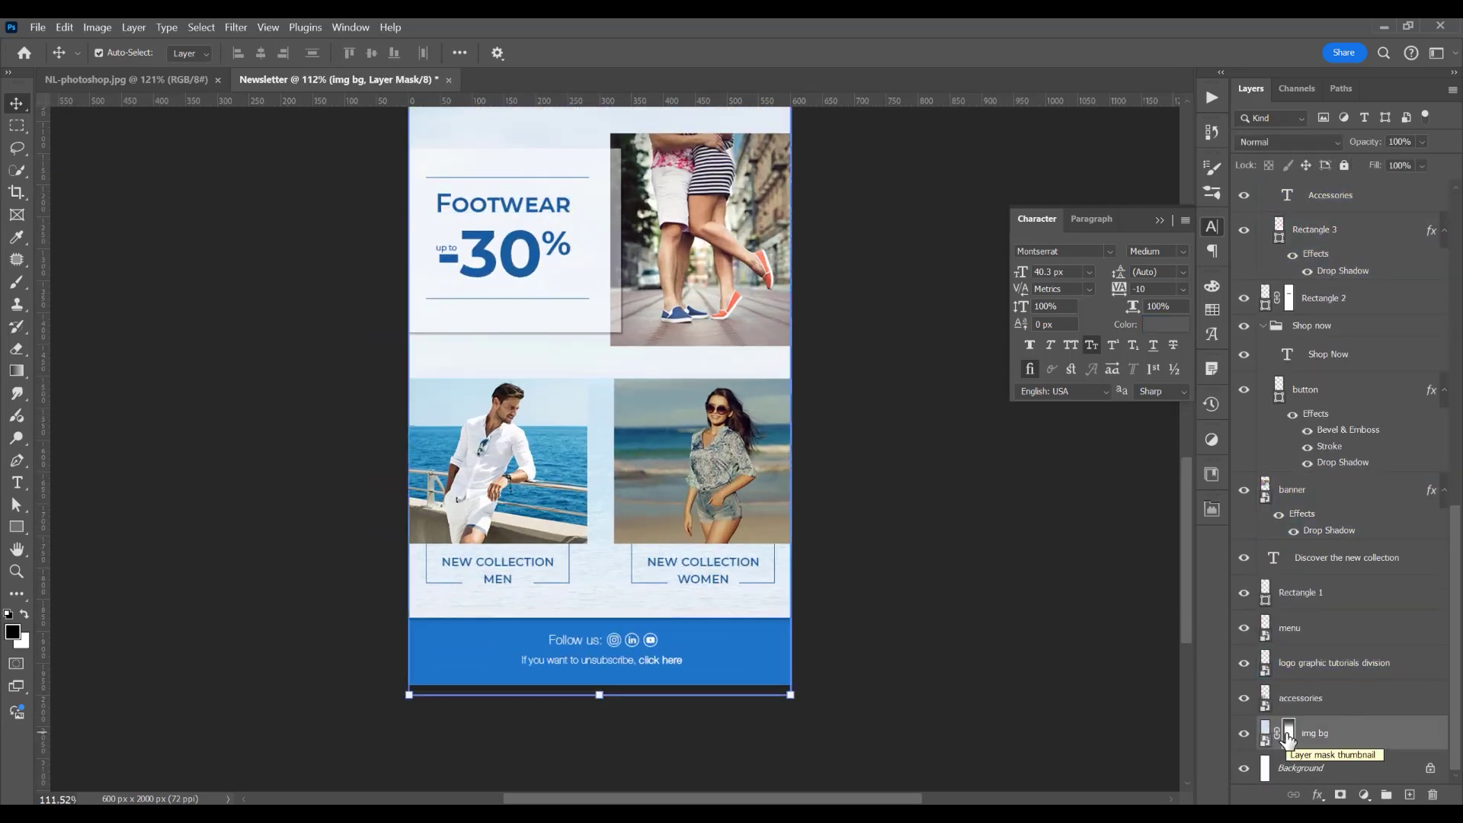
key(g)
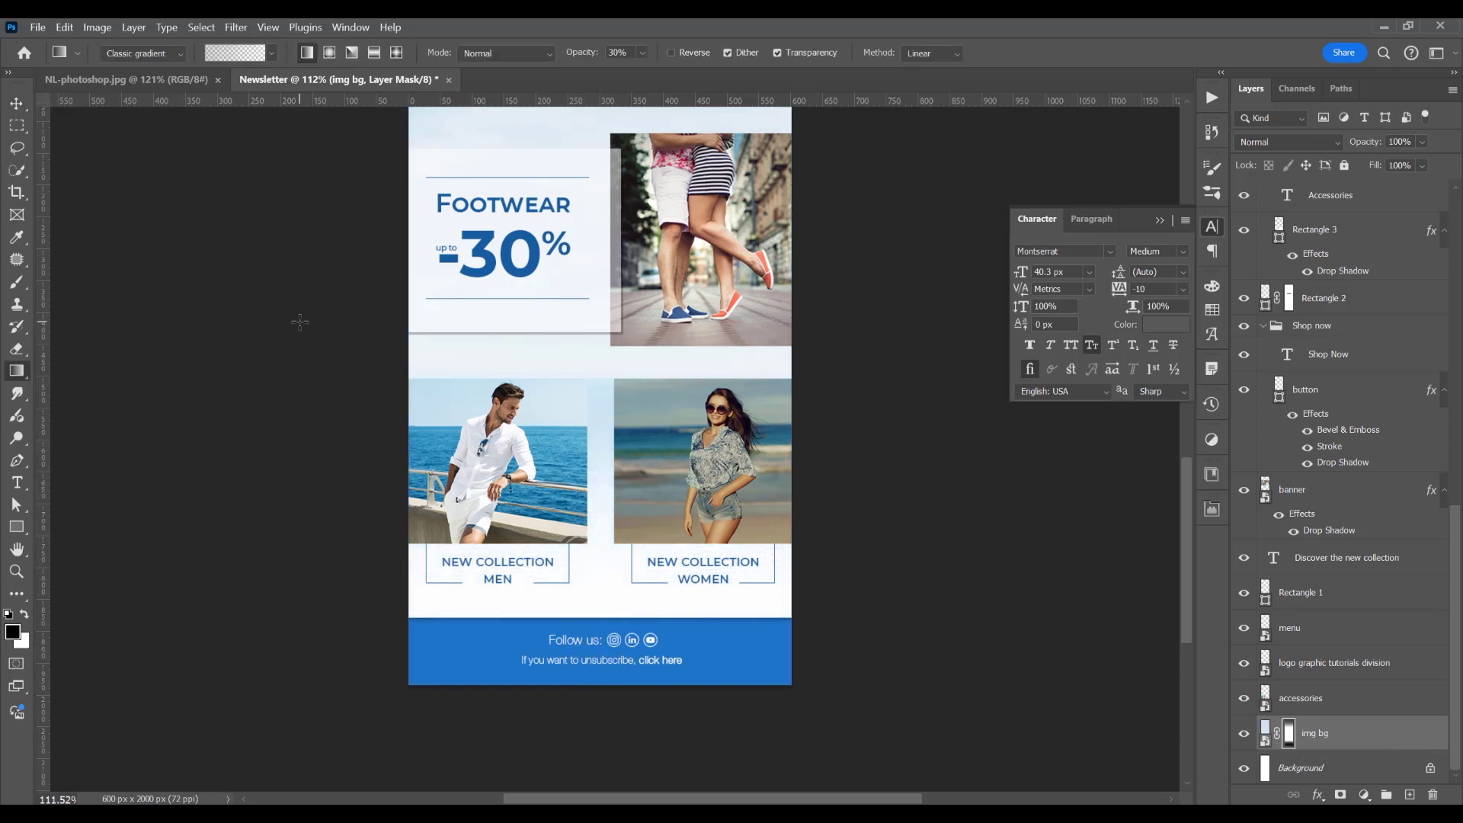
key(b)
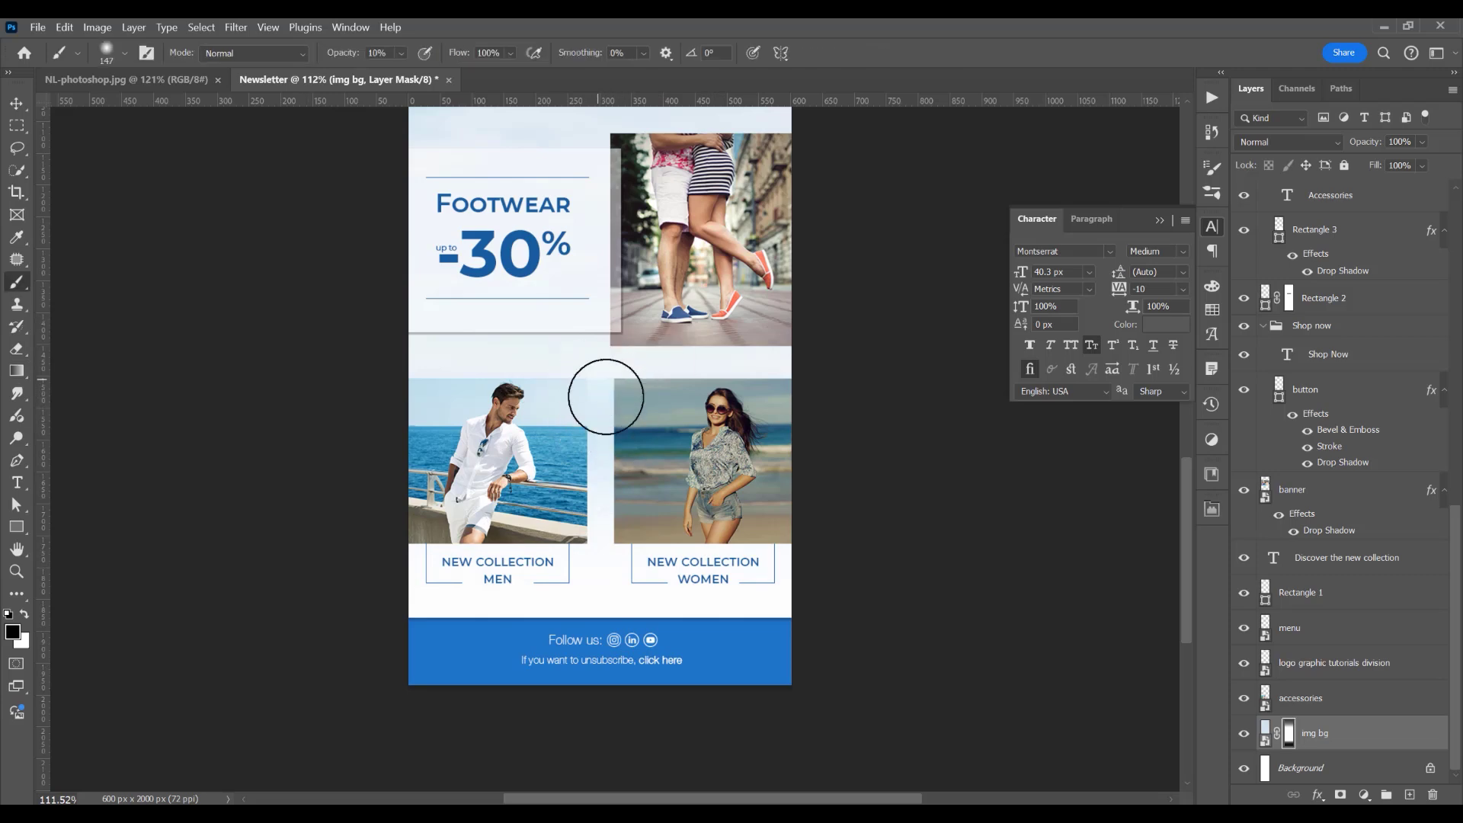
key(v)
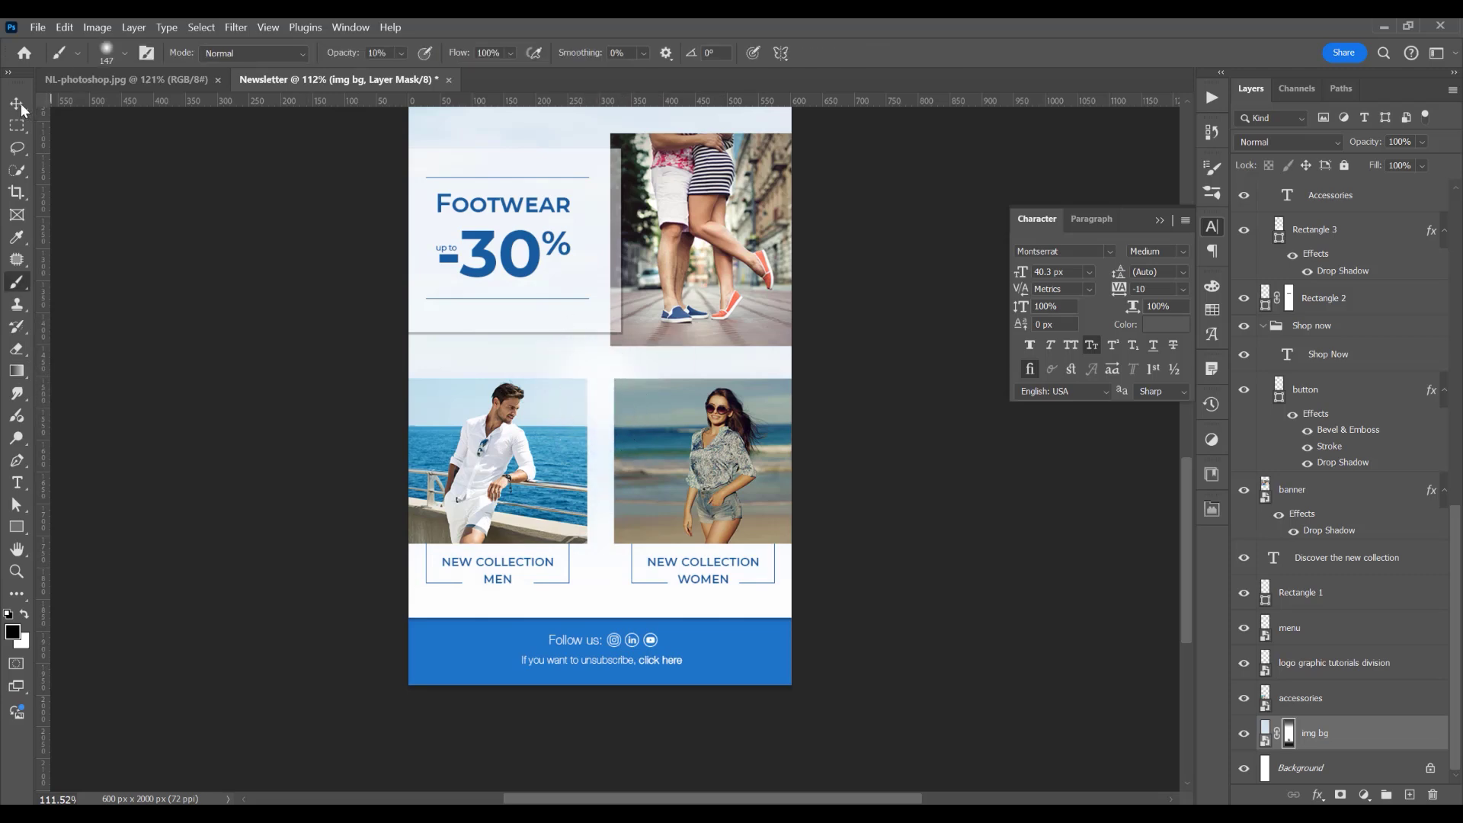